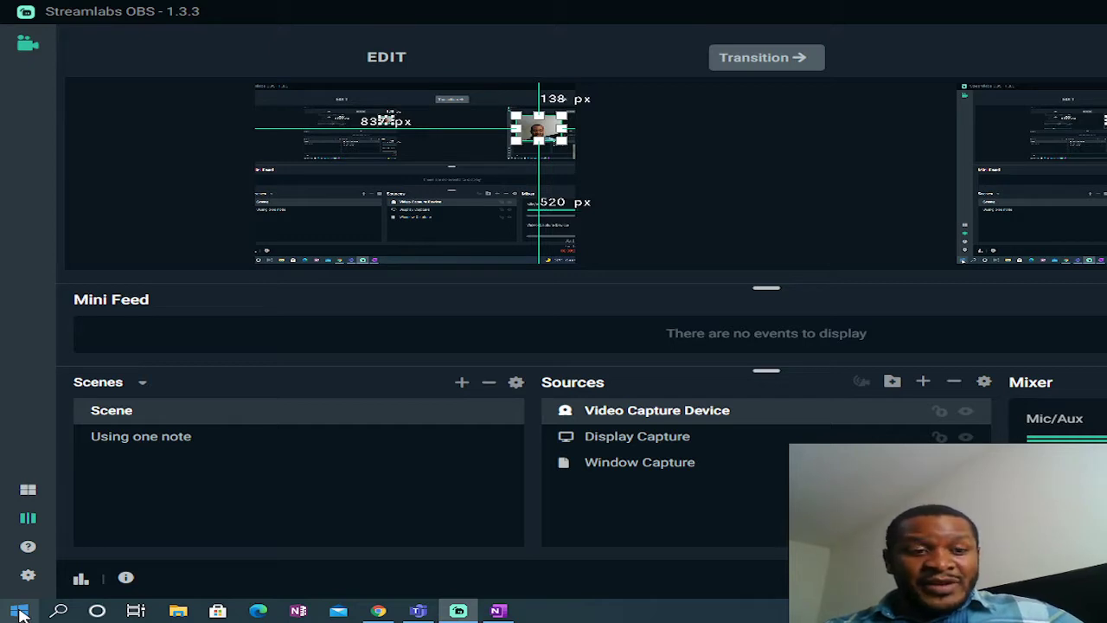
# Step: Open OneNote for Windows 10, create a second window of the notebook and maximize it
pyautogui.click(19, 612)
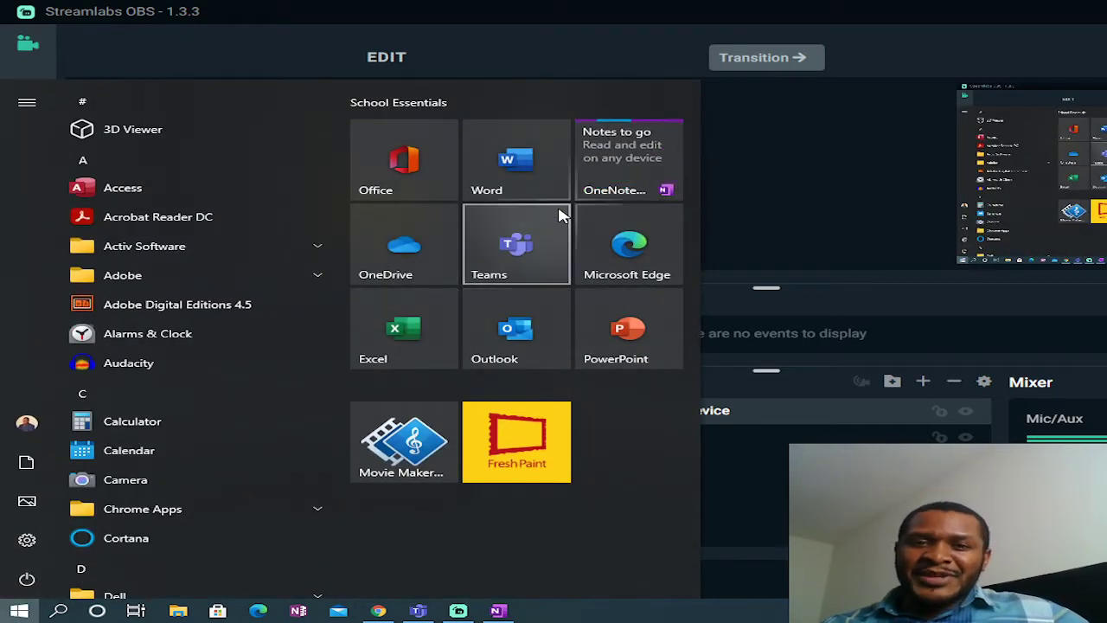
pyautogui.click(640, 159)
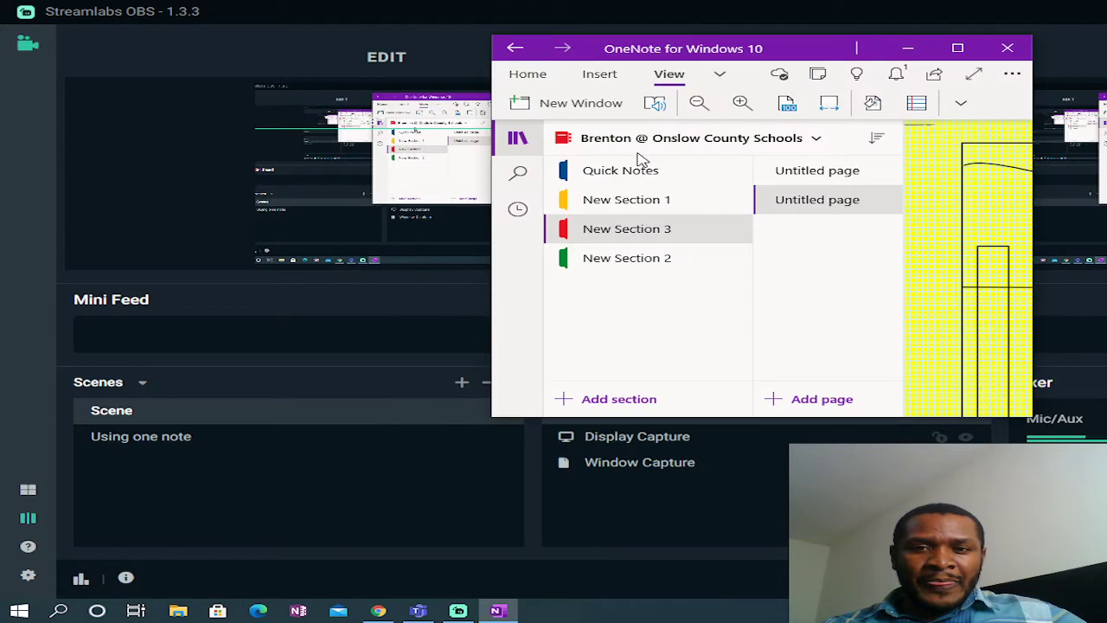
pyautogui.click(580, 103)
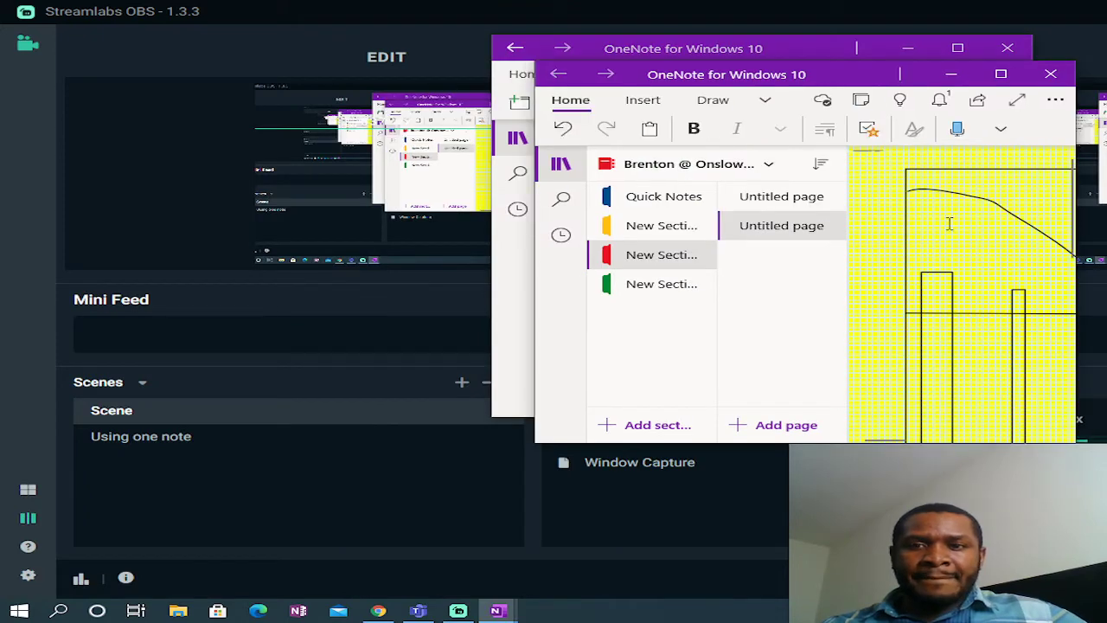
pyautogui.click(1006, 80)
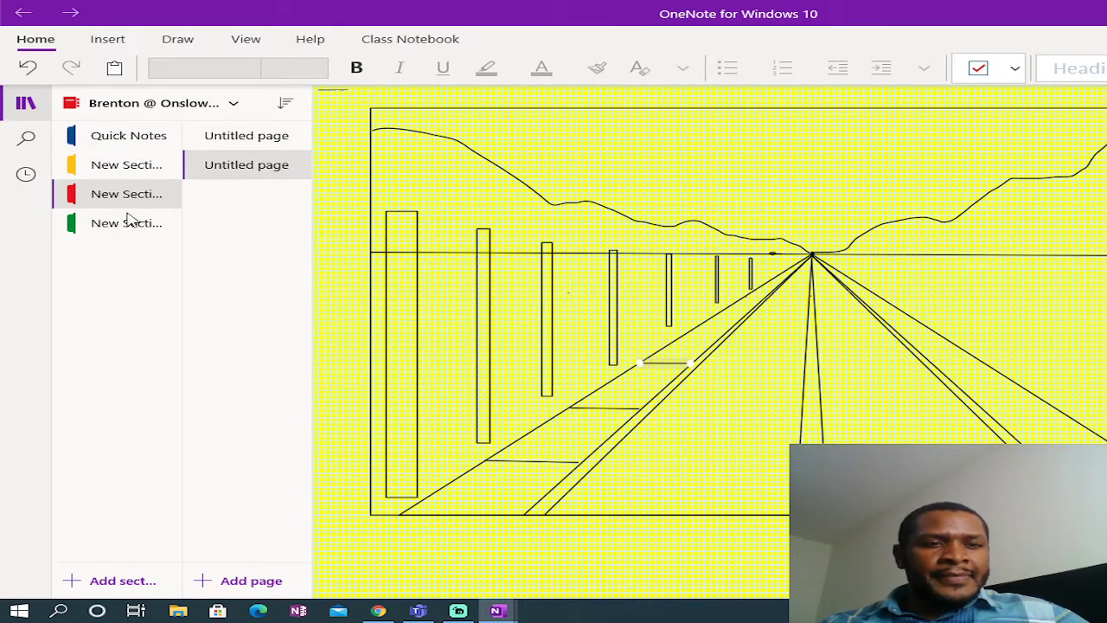
# Step: Add a blank page to New Section 3, look at the section's existing pages and return to the new page
pyautogui.click(223, 585)
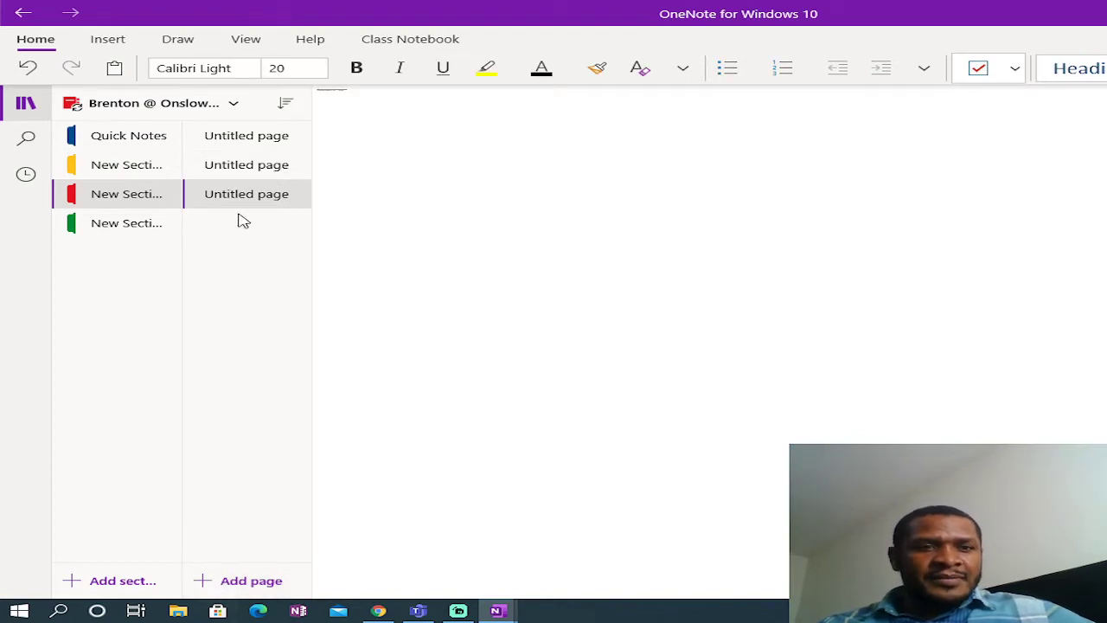
pyautogui.click(245, 166)
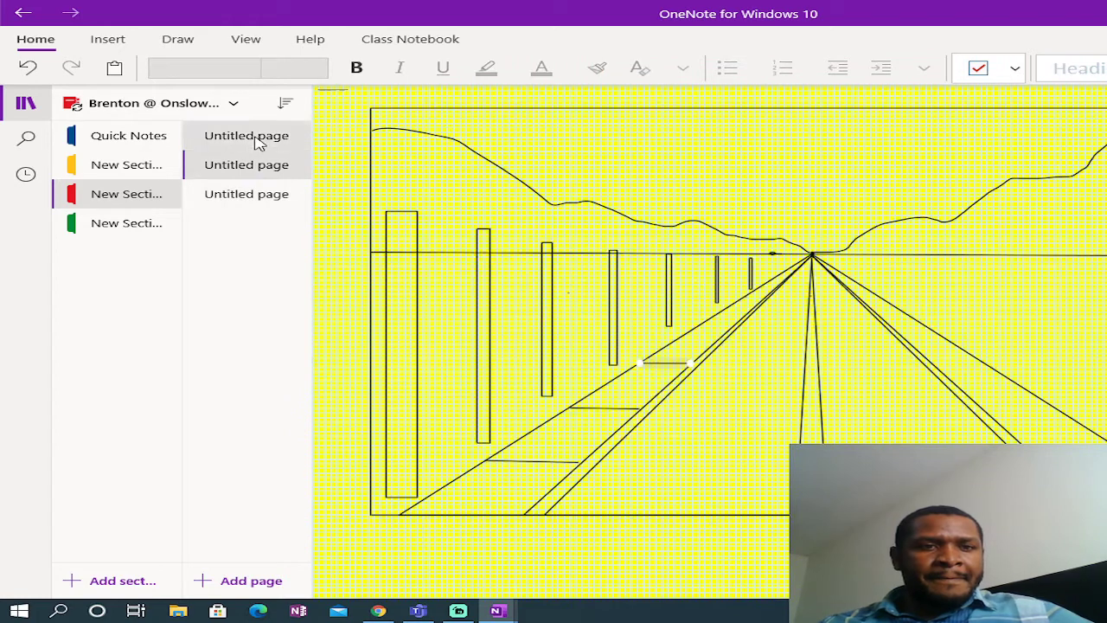
pyautogui.click(259, 143)
pyautogui.click(257, 197)
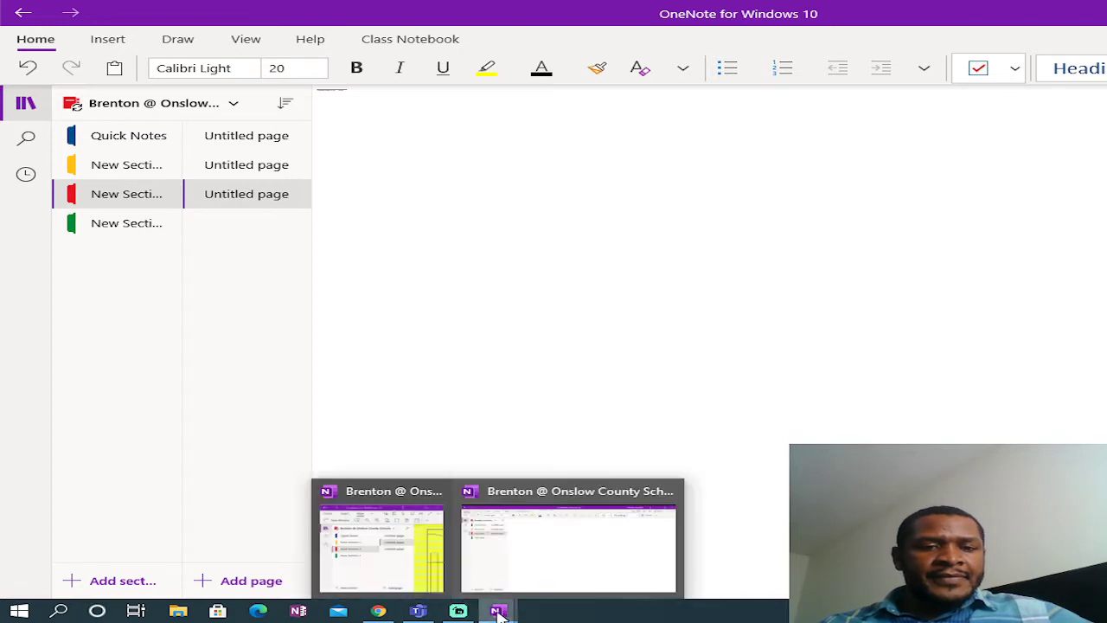
# Step: Switch to the desktop OneNote app, look over the yellow city street drawing and maximize the window
pyautogui.click(299, 613)
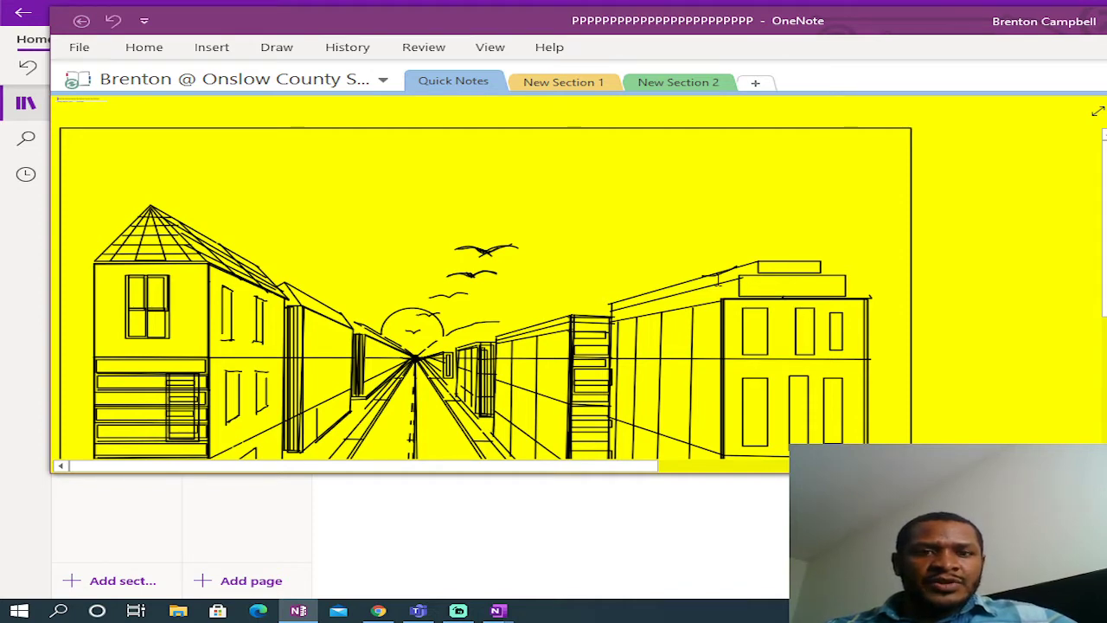
pyautogui.scroll(-3, 717, 279)
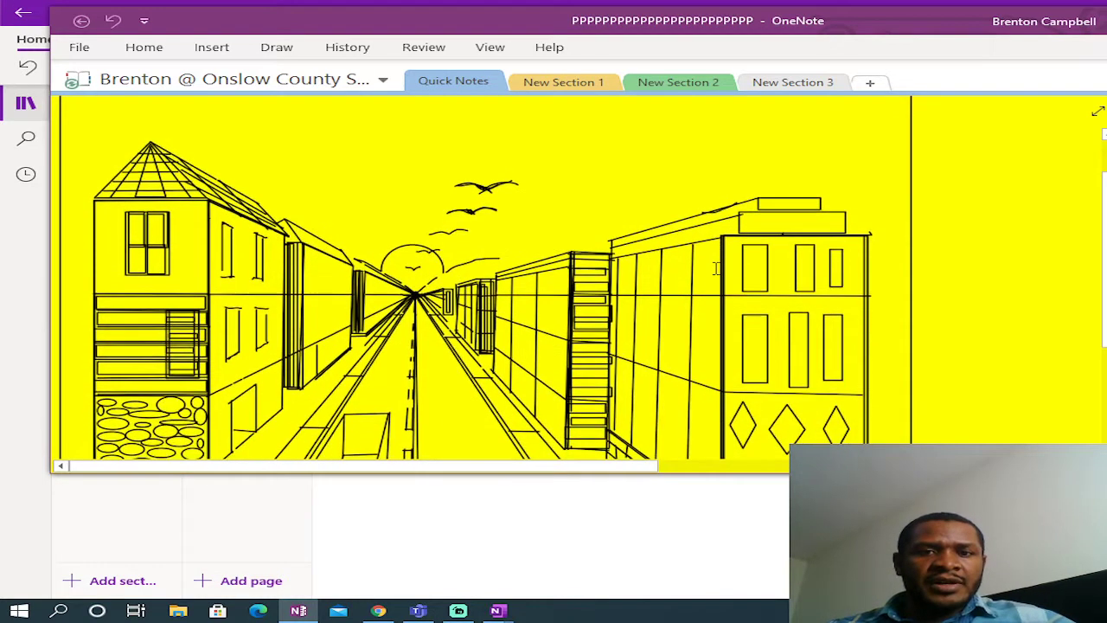
pyautogui.scroll(-2, 717, 269)
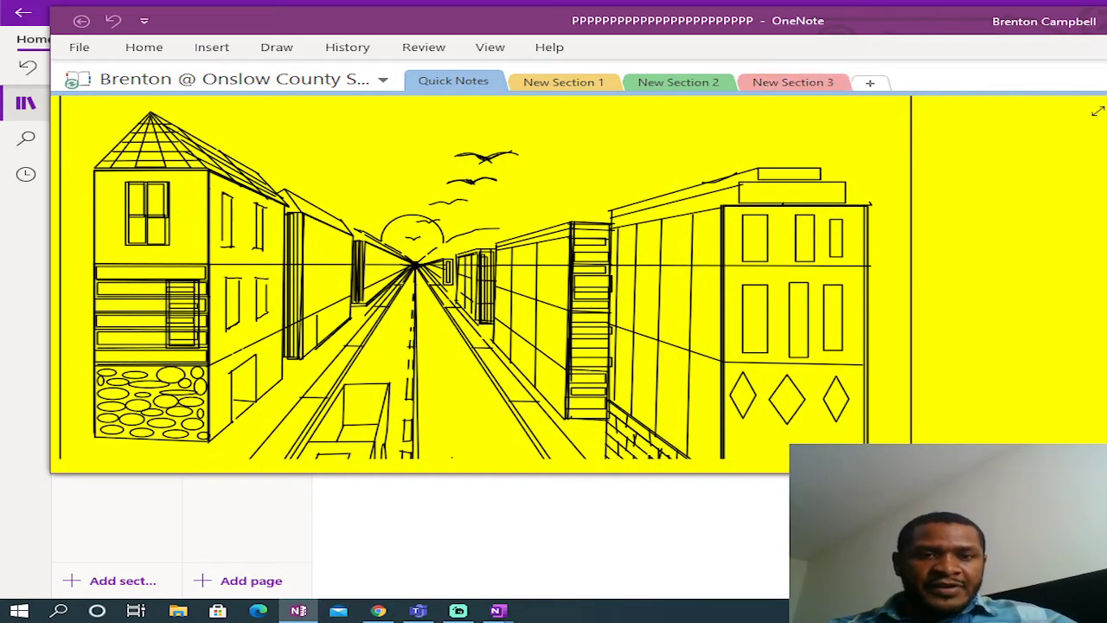
pyautogui.press('super+Up')
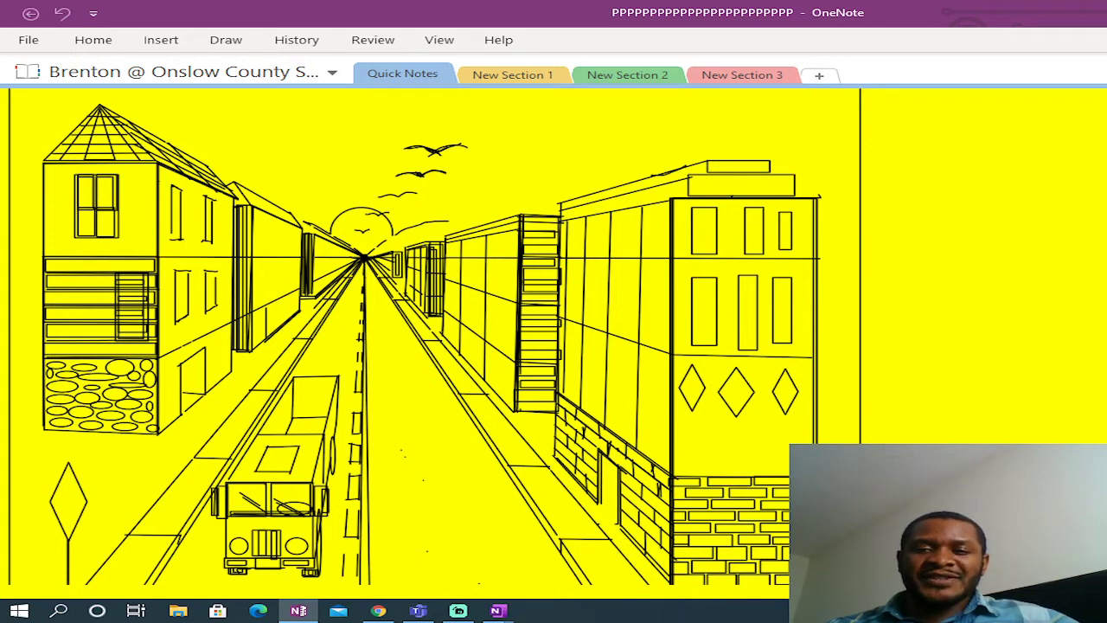
# Step: Page through the sample drawings in the Quick Notes section up to the colored One point perspective page
pyautogui.hotkey('ctrl', 'pagedown')
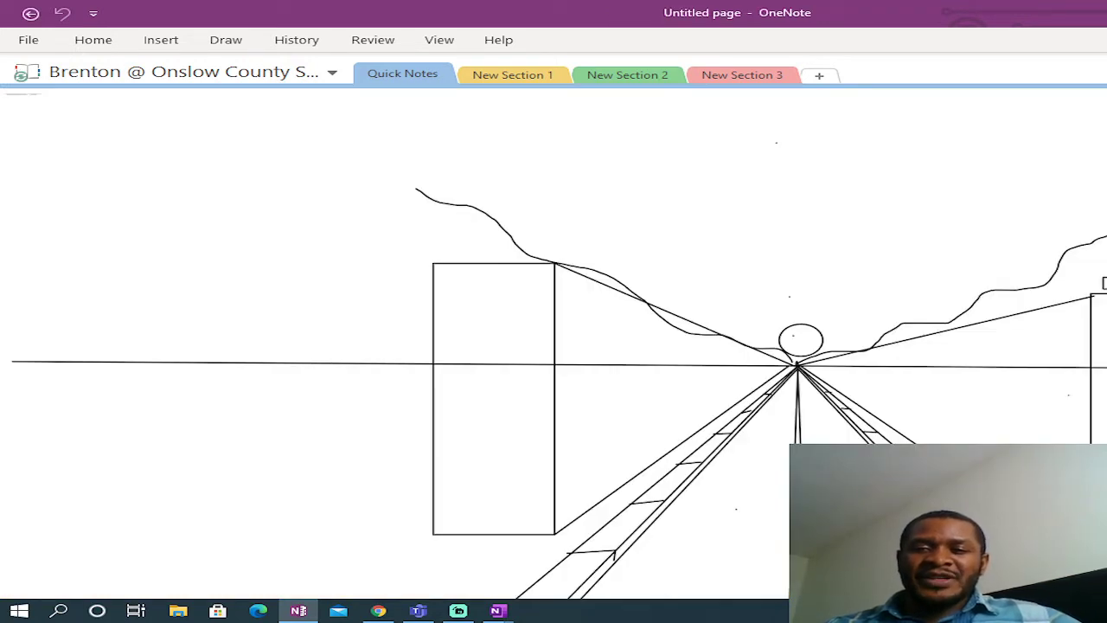
pyautogui.hotkey('ctrl', 'pagedown')
pyautogui.hotkey('ctrl', 'pageup')
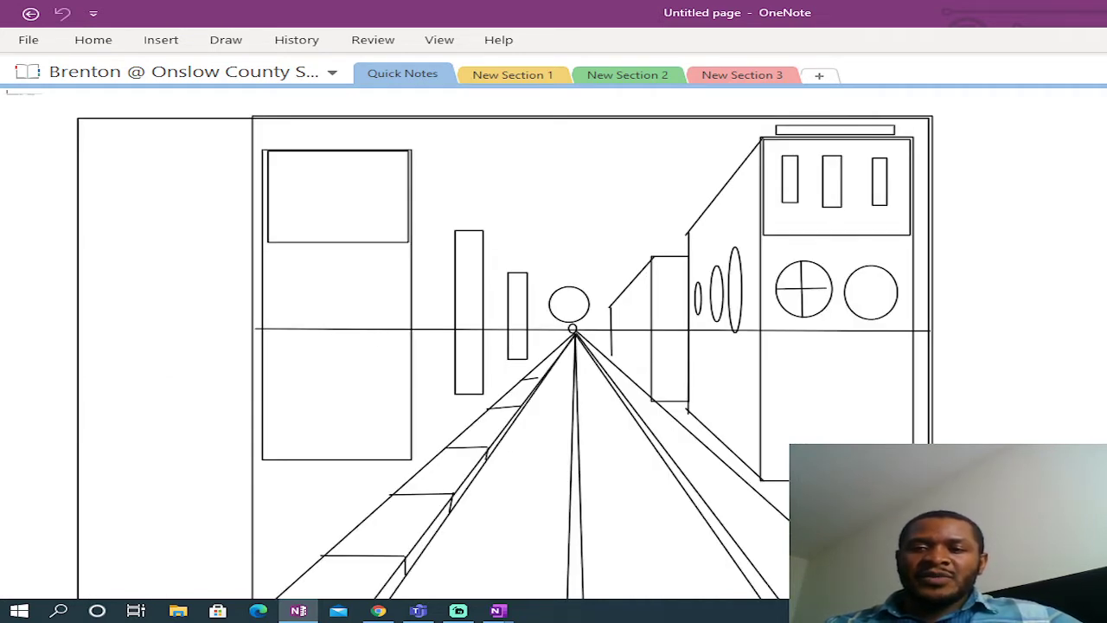
pyautogui.hotkey('ctrl', 'pagedown')
pyautogui.hotkey('ctrl', 'pagedown')
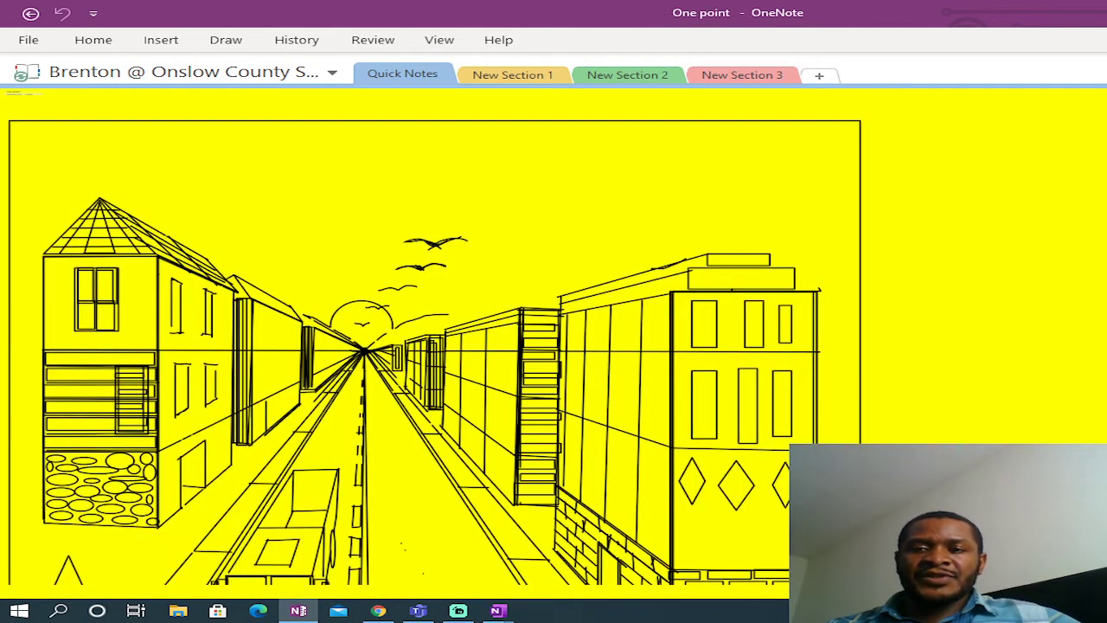
pyautogui.hotkey('ctrl', 'pagedown')
pyautogui.hotkey('ctrl', 'pagedown')
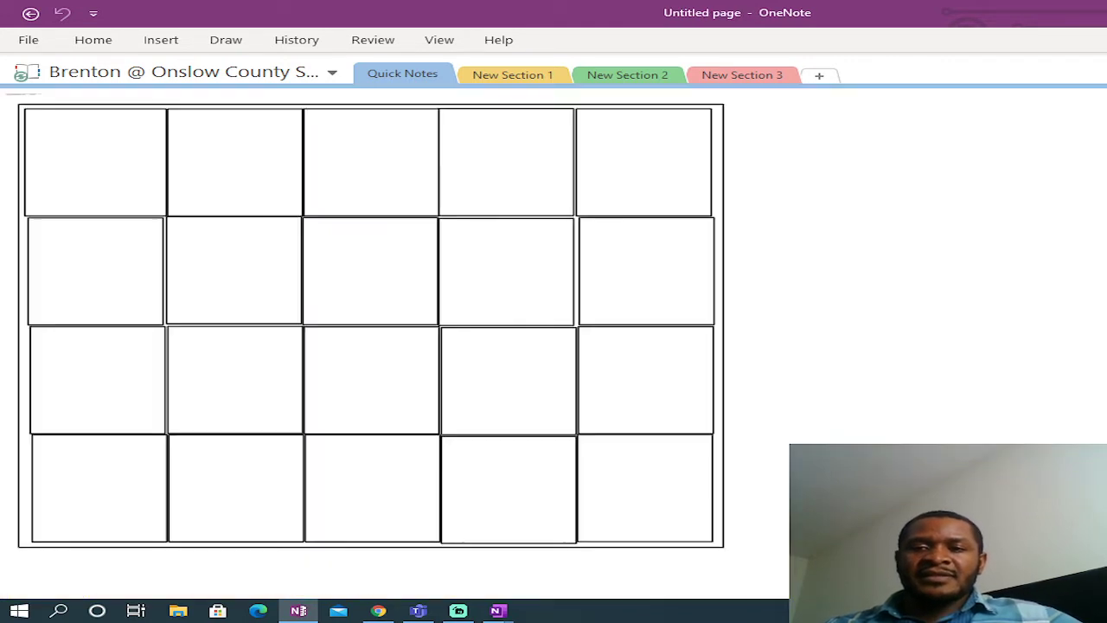
pyautogui.hotkey('ctrl', 'pagedown')
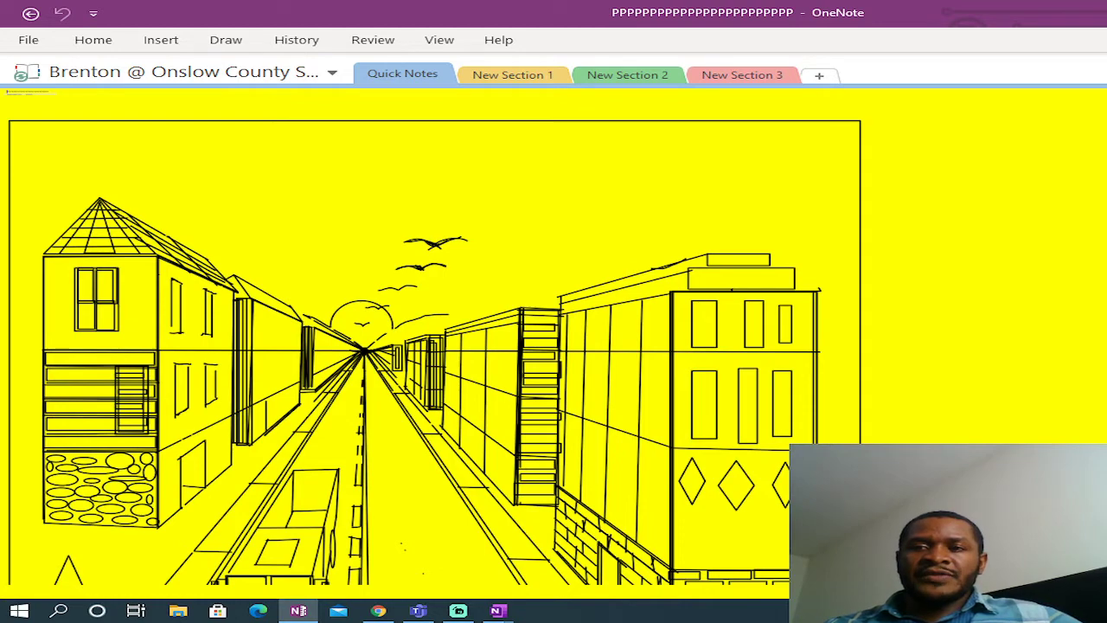
pyautogui.hotkey('ctrl', 'pagedown')
pyautogui.hotkey('ctrl', 'pagedown')
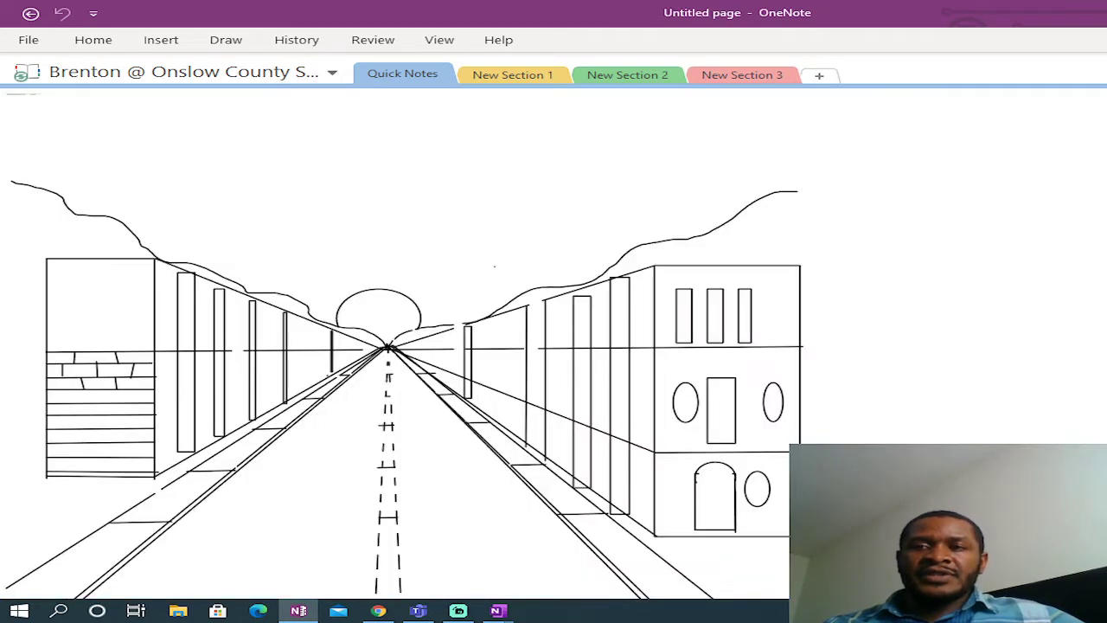
pyautogui.hotkey('ctrl', 'pagedown')
pyautogui.hotkey('ctrl', 'pagedown')
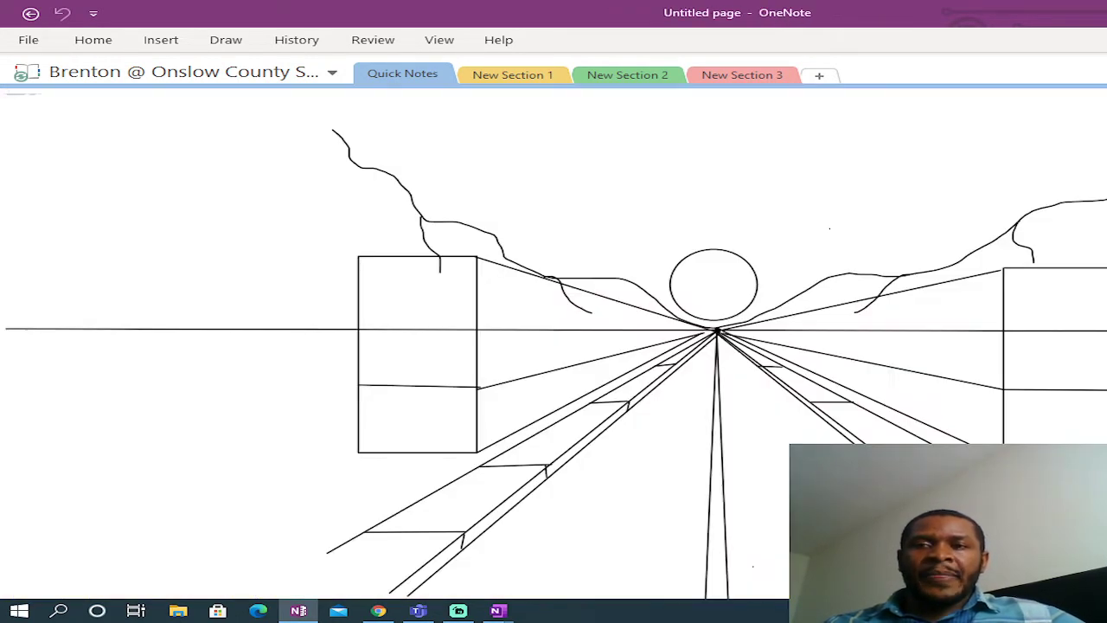
pyautogui.hotkey('ctrl', 'pagedown')
pyautogui.hotkey('ctrl', 'pagedown')
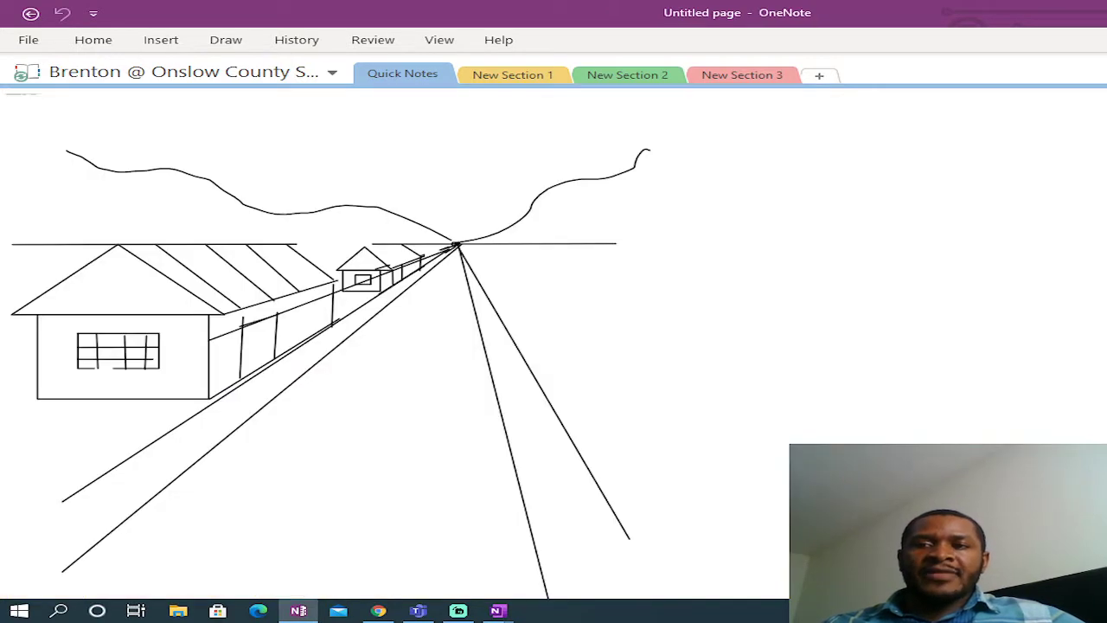
pyautogui.hotkey('ctrl', 'pagedown')
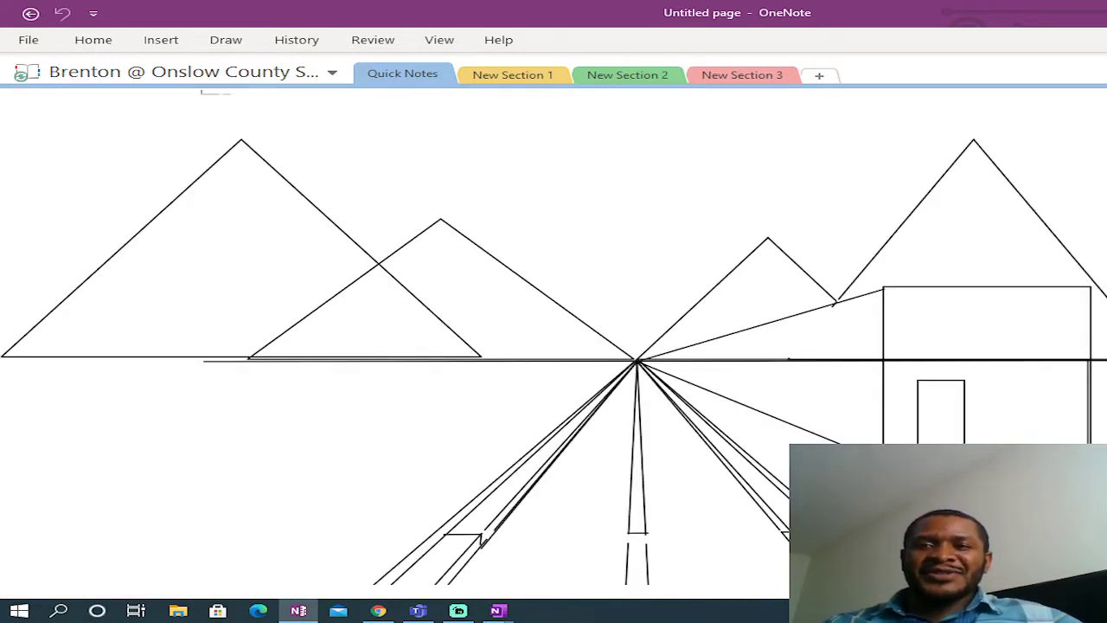
pyautogui.hotkey('ctrl', 'pagedown')
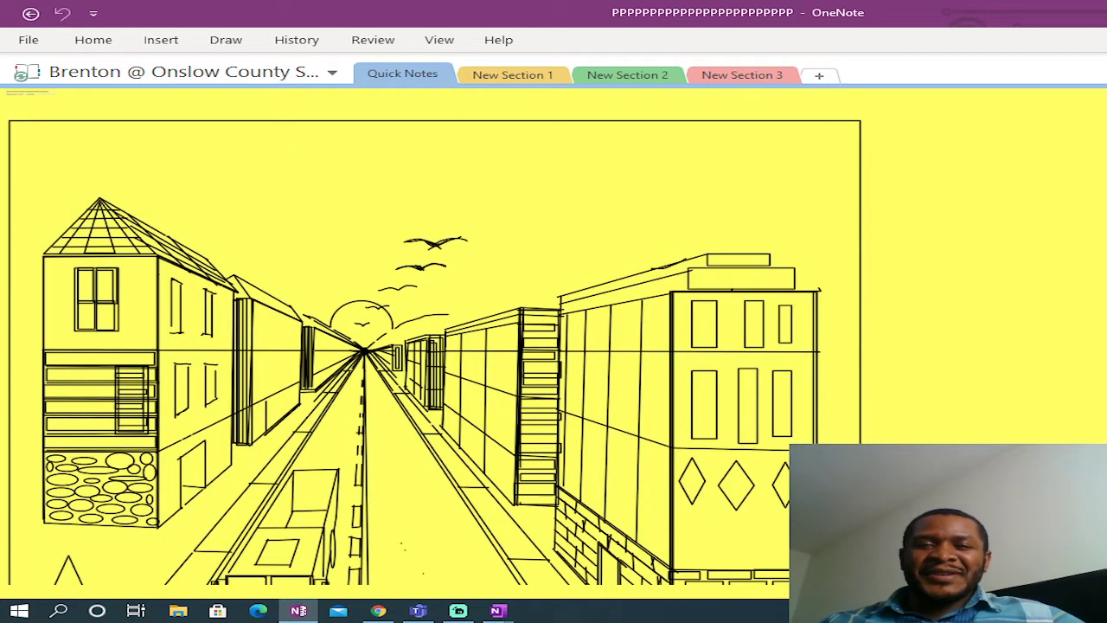
pyautogui.hotkey('ctrl', 'pagedown')
pyautogui.hotkey('ctrl', 'pagedown')
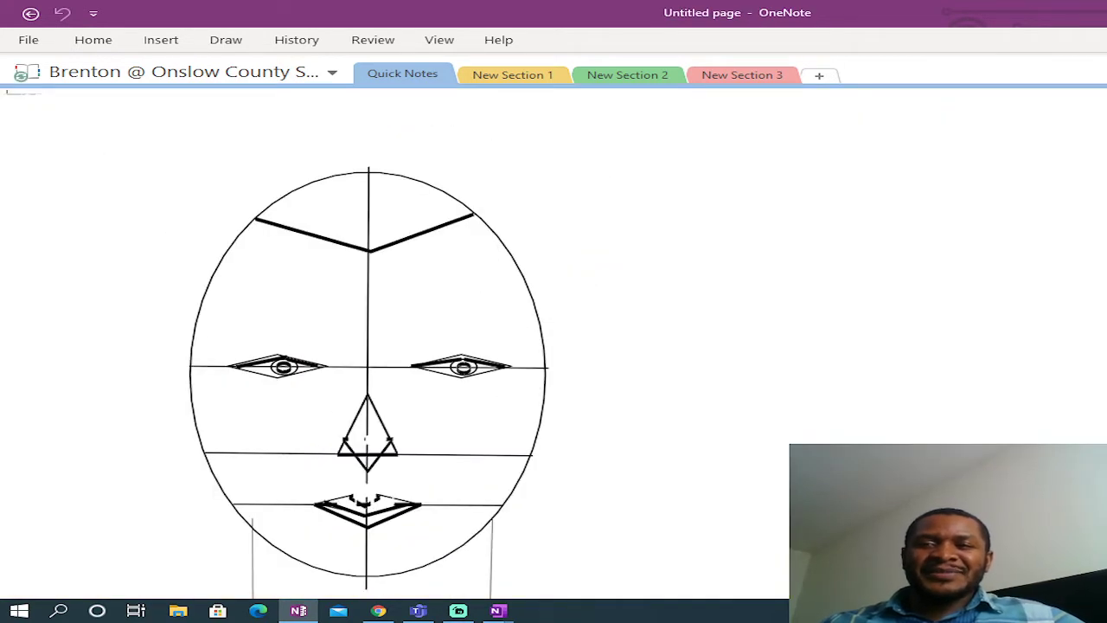
pyautogui.hotkey('ctrl', 'pagedown')
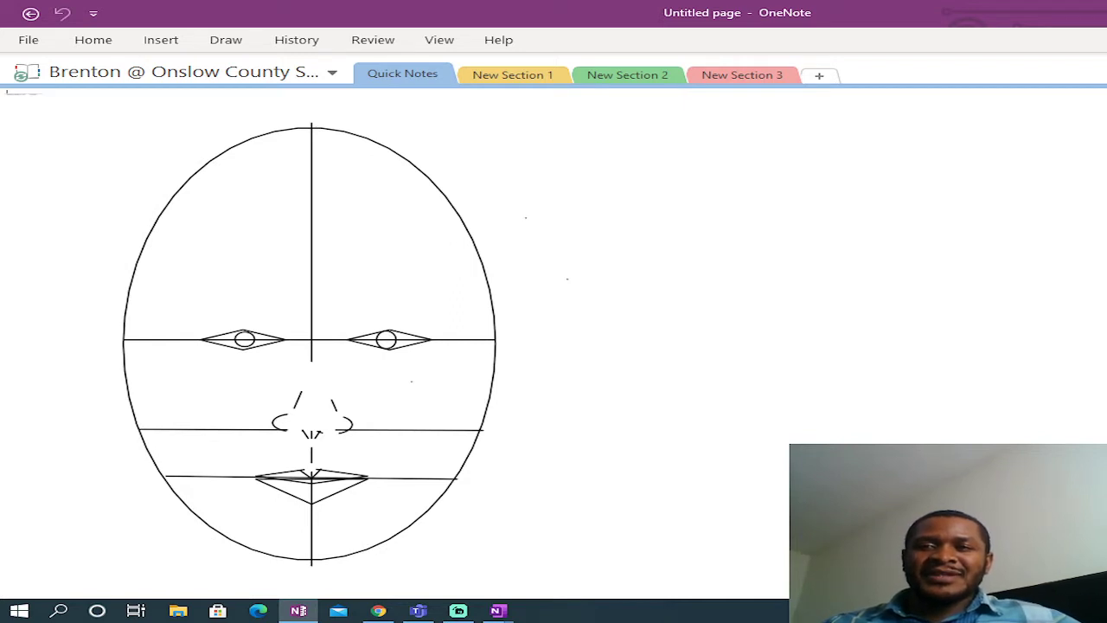
pyautogui.hotkey('ctrl', 'pagedown')
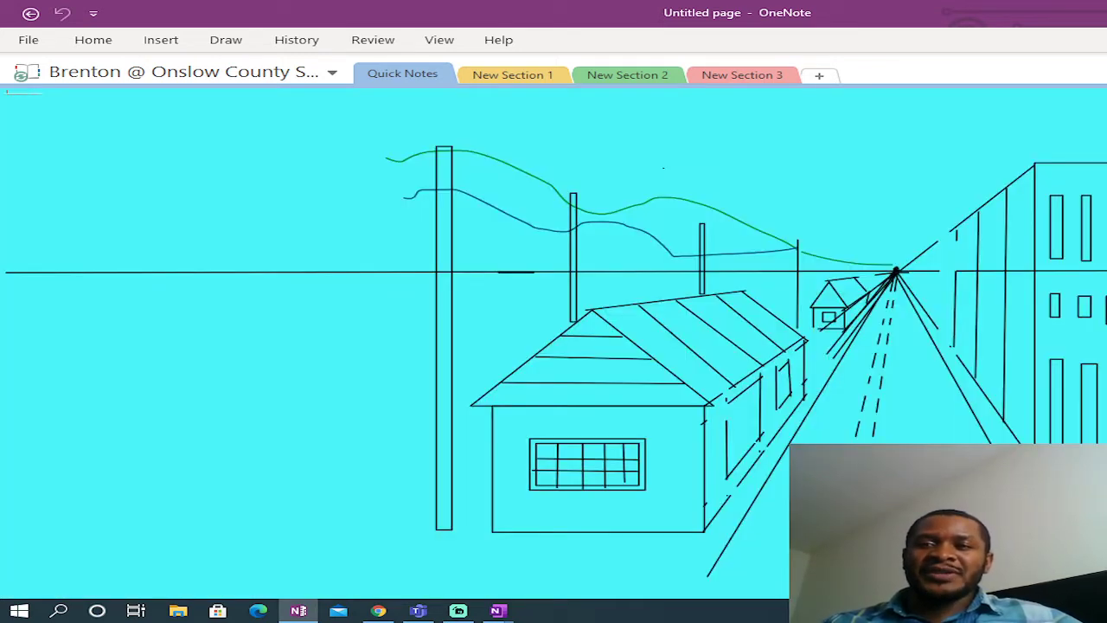
pyautogui.hotkey('ctrl', 'pagedown')
pyautogui.hotkey('ctrl', 'pagedown')
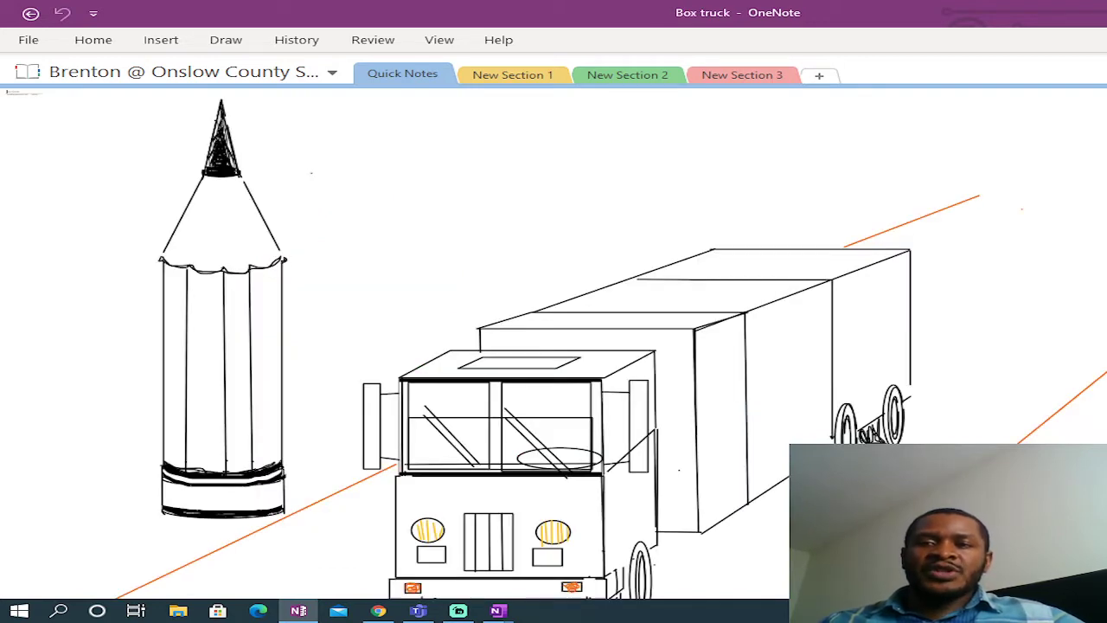
pyautogui.hotkey('ctrl', 'pagedown')
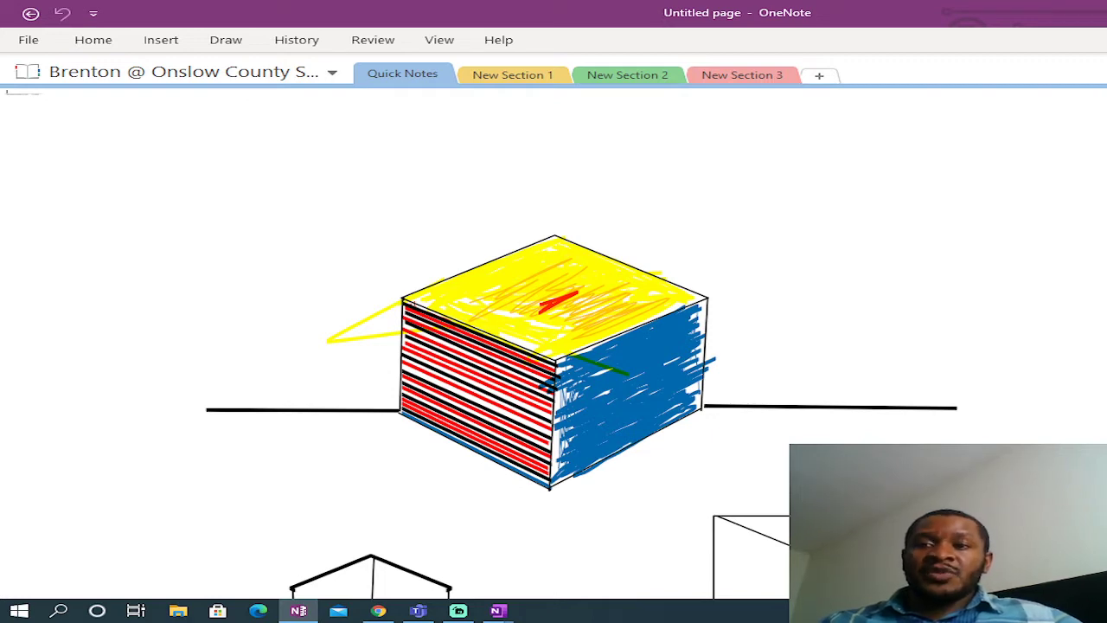
pyautogui.hotkey('ctrl', 'pagedown')
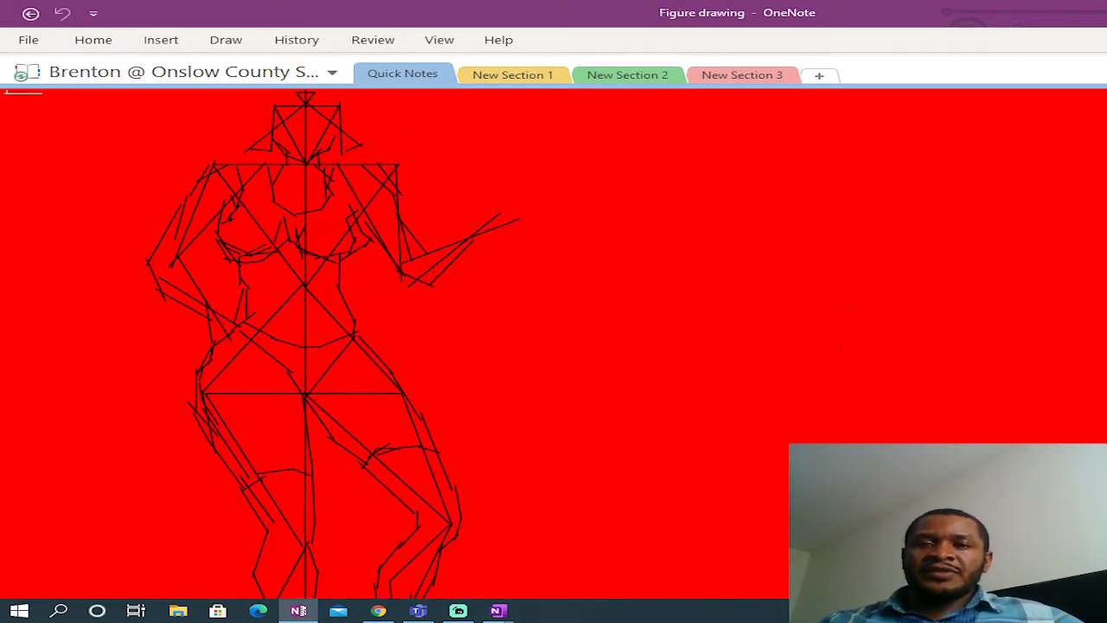
pyautogui.hotkey('ctrl', 'pagedown')
pyautogui.hotkey('ctrl', 'pagedown')
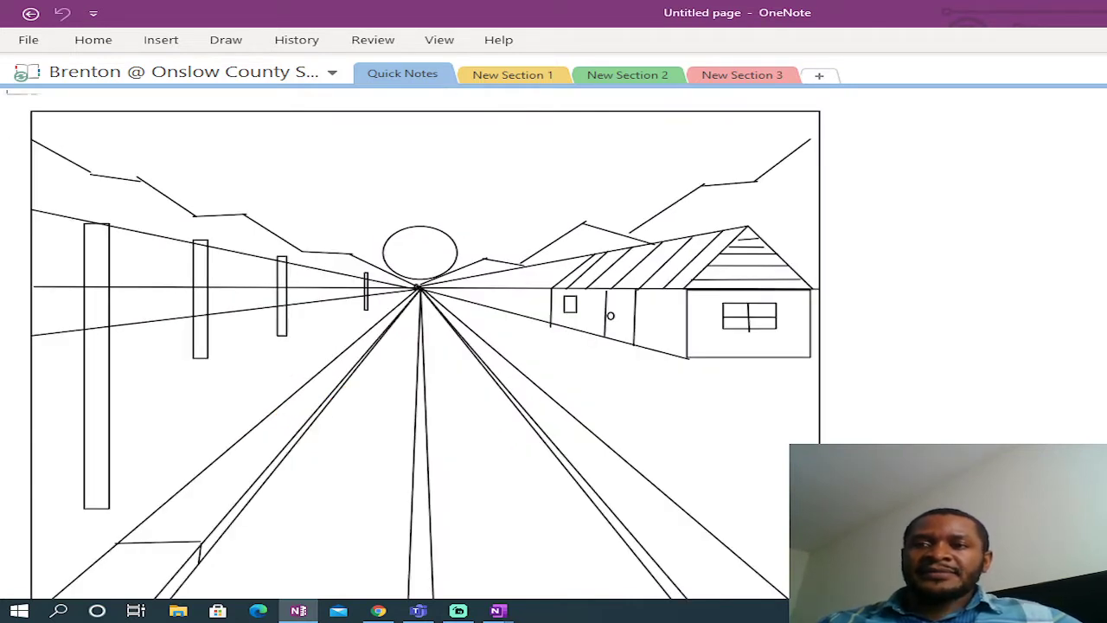
pyautogui.hotkey('ctrl', 'pagedown')
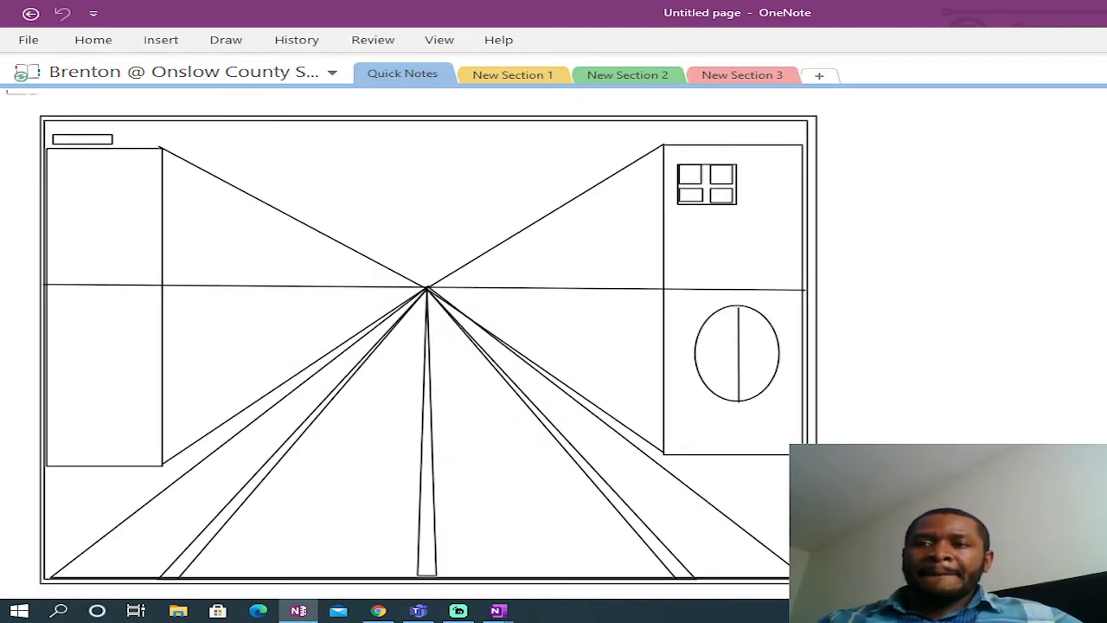
pyautogui.hotkey('ctrl', 'pagedown')
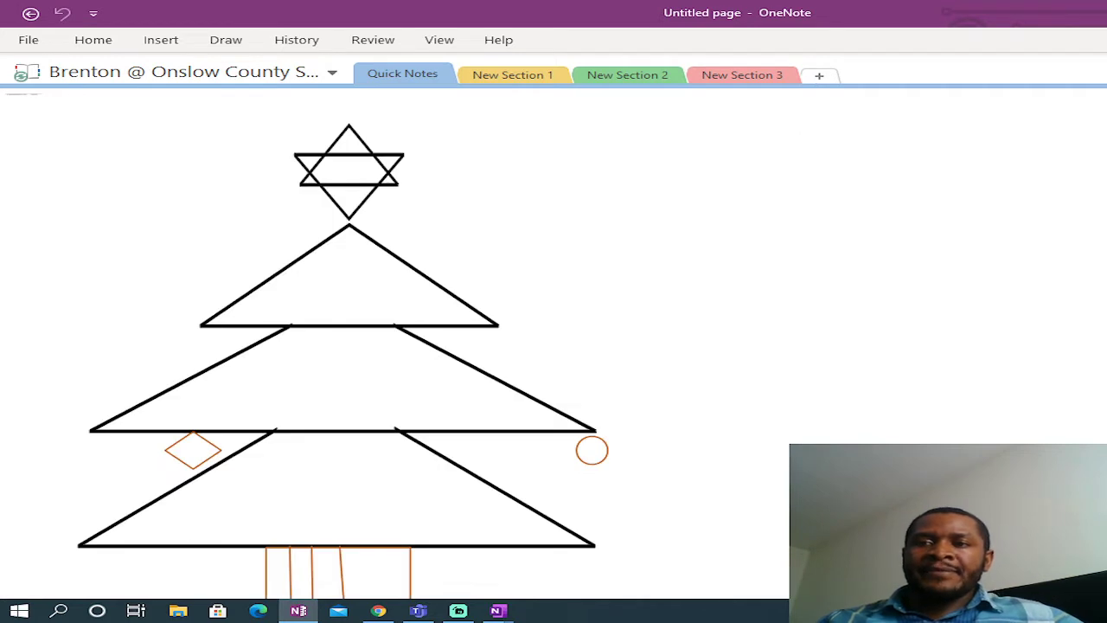
pyautogui.hotkey('ctrl', 'pagedown')
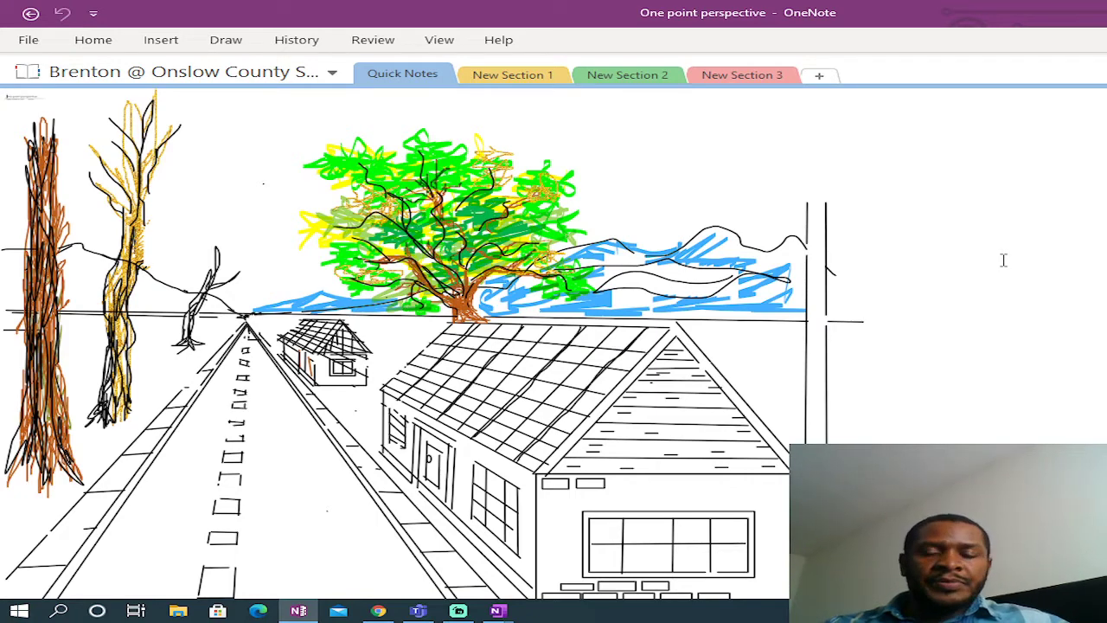
# Step: Examine the One point perspective drawing of trees and houses, and switch back to the blank page in OneNote for Windows 10
pyautogui.scroll(-1, 997, 259)
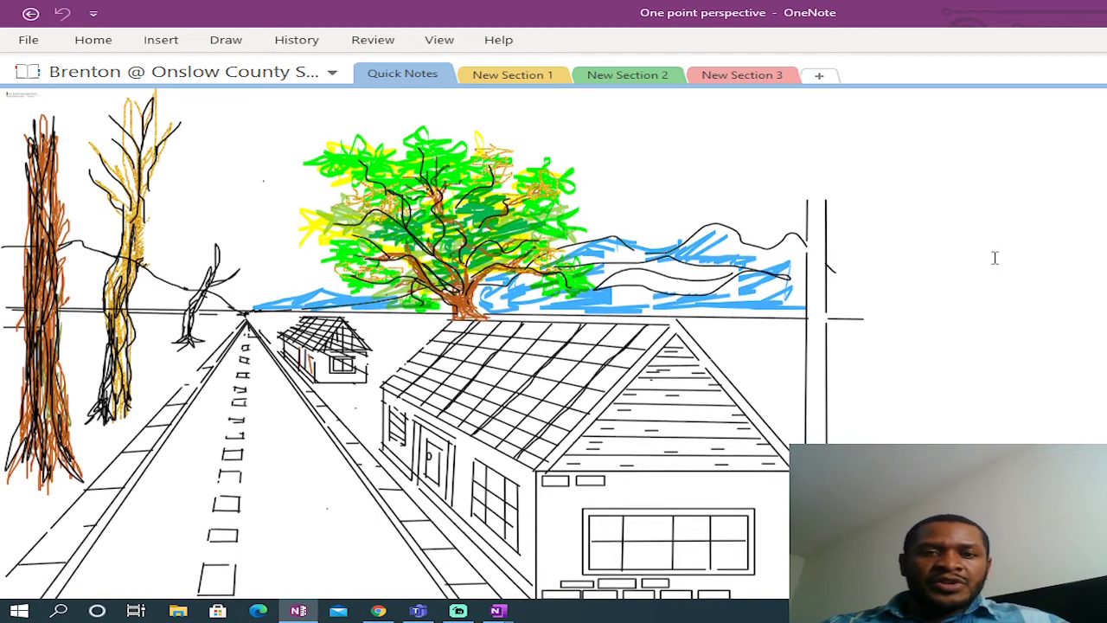
pyautogui.scroll(-1, 995, 257)
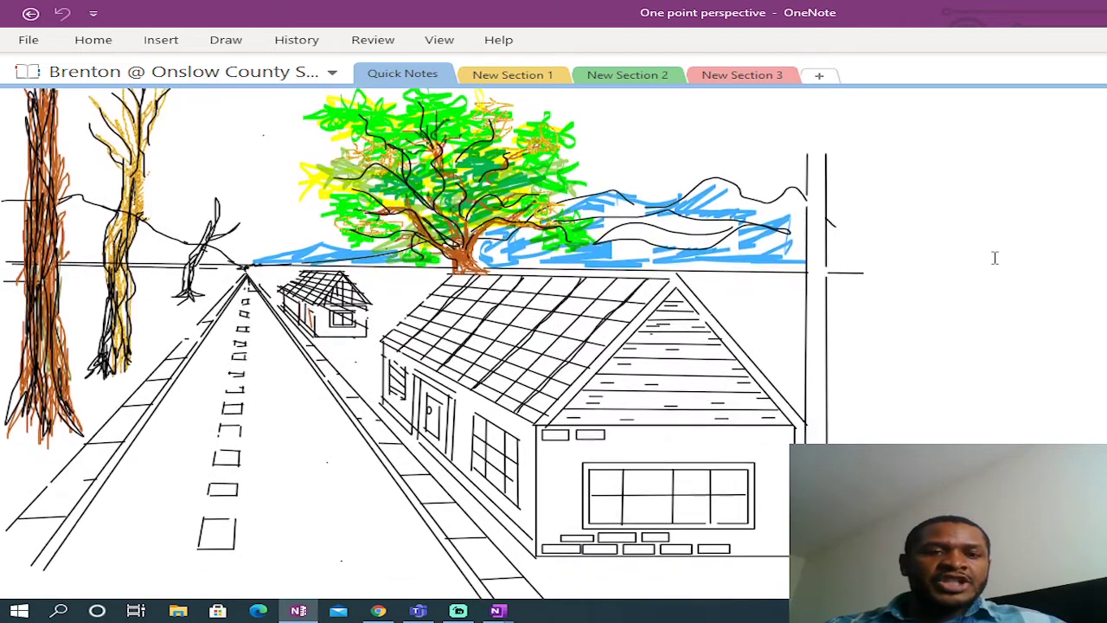
pyautogui.scroll(1, 994, 257)
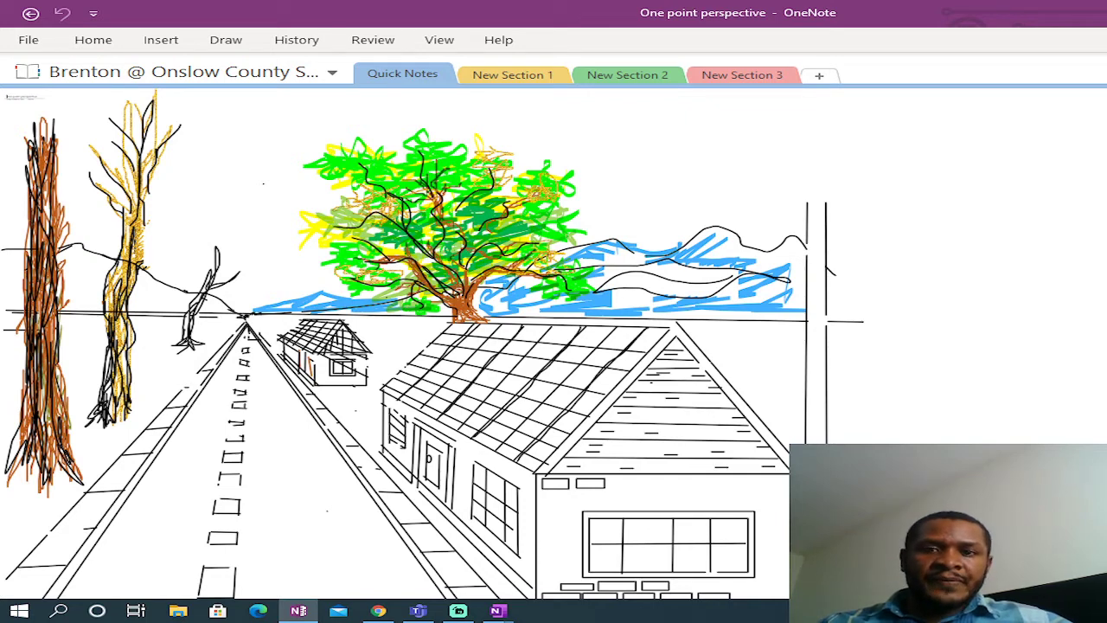
pyautogui.click(497, 611)
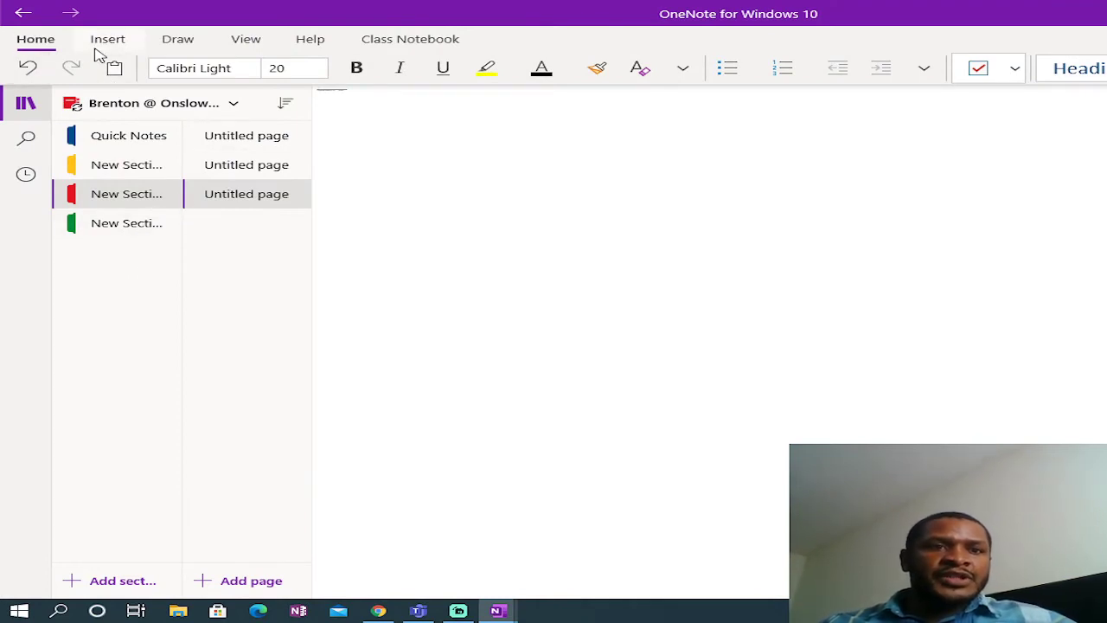
# Step: Bring up the drawing tools and examine the available eraser types
pyautogui.click(178, 39)
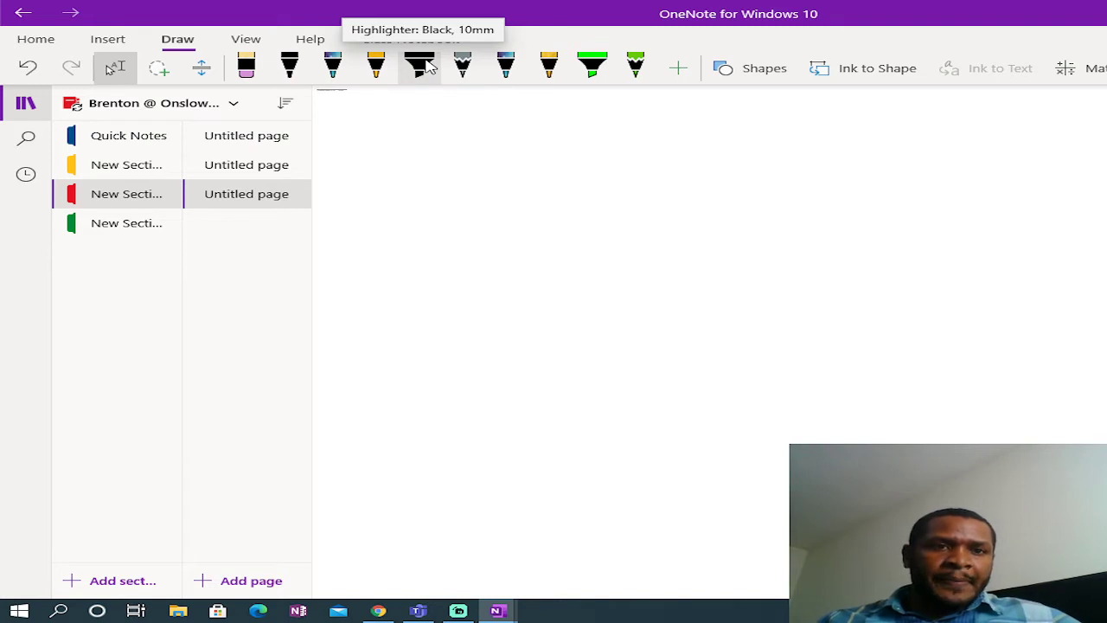
pyautogui.click(250, 74)
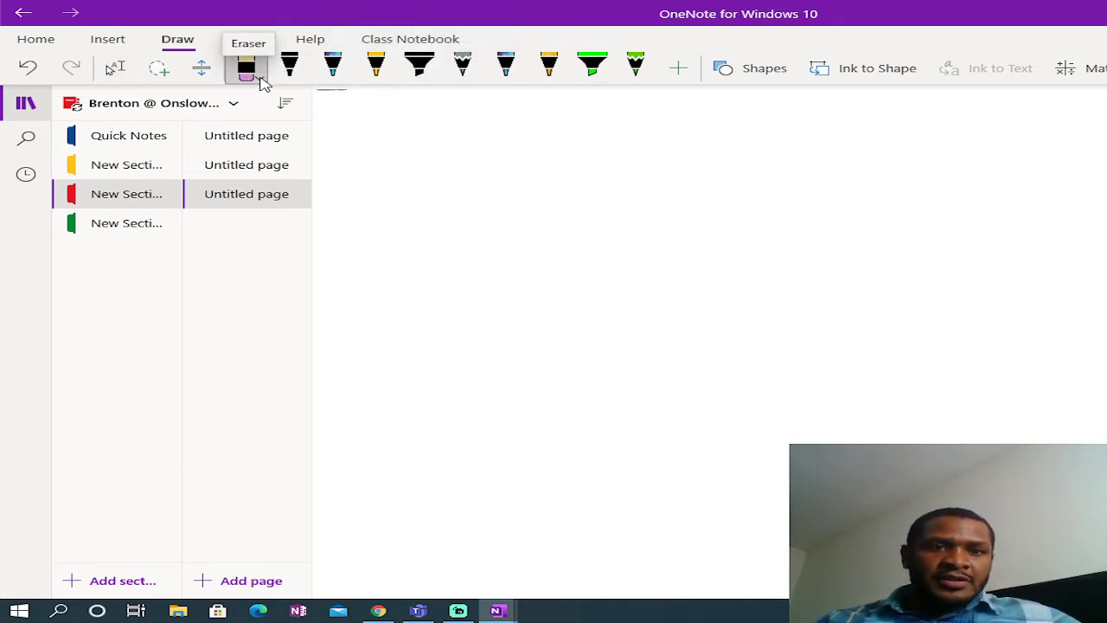
pyautogui.click(264, 82)
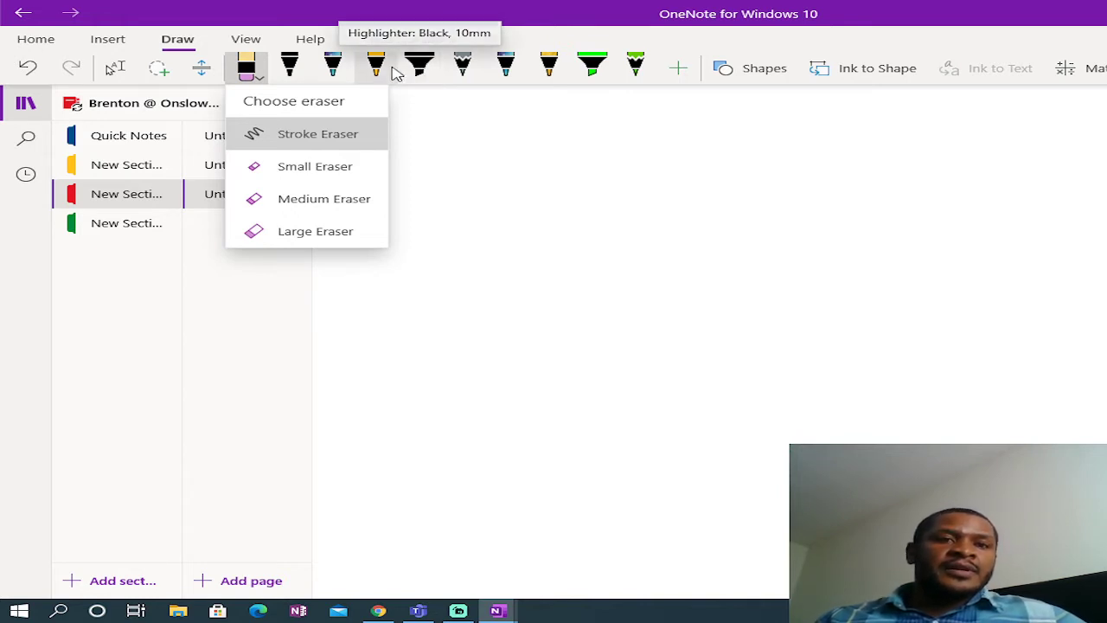
# Step: Select the first black pen and pick a black shade for it from the extended color palette
pyautogui.click(293, 71)
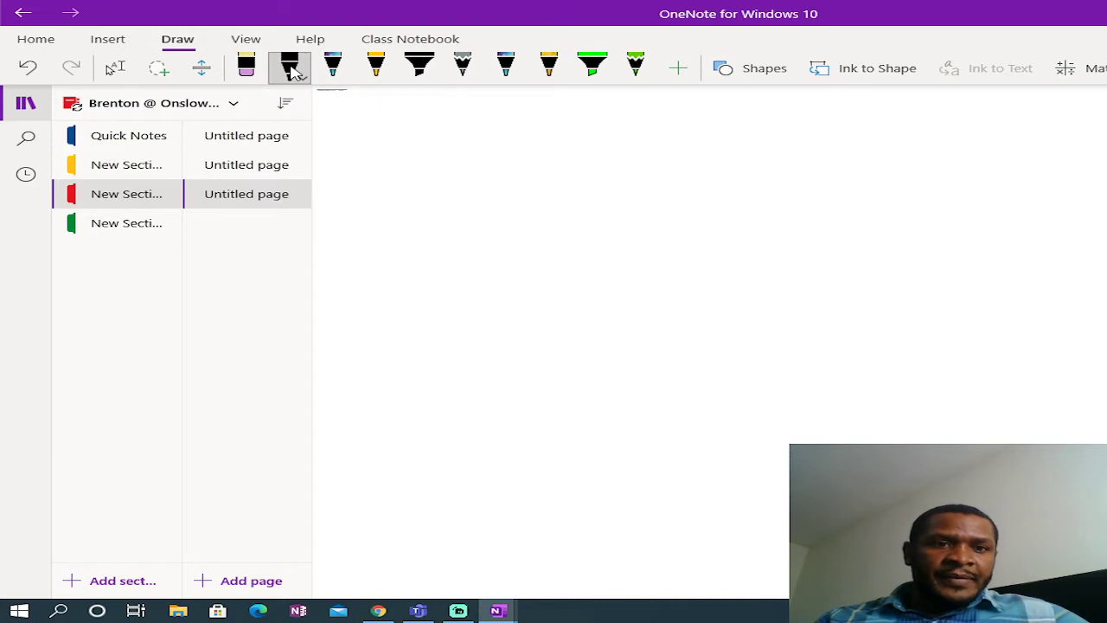
pyautogui.click(305, 77)
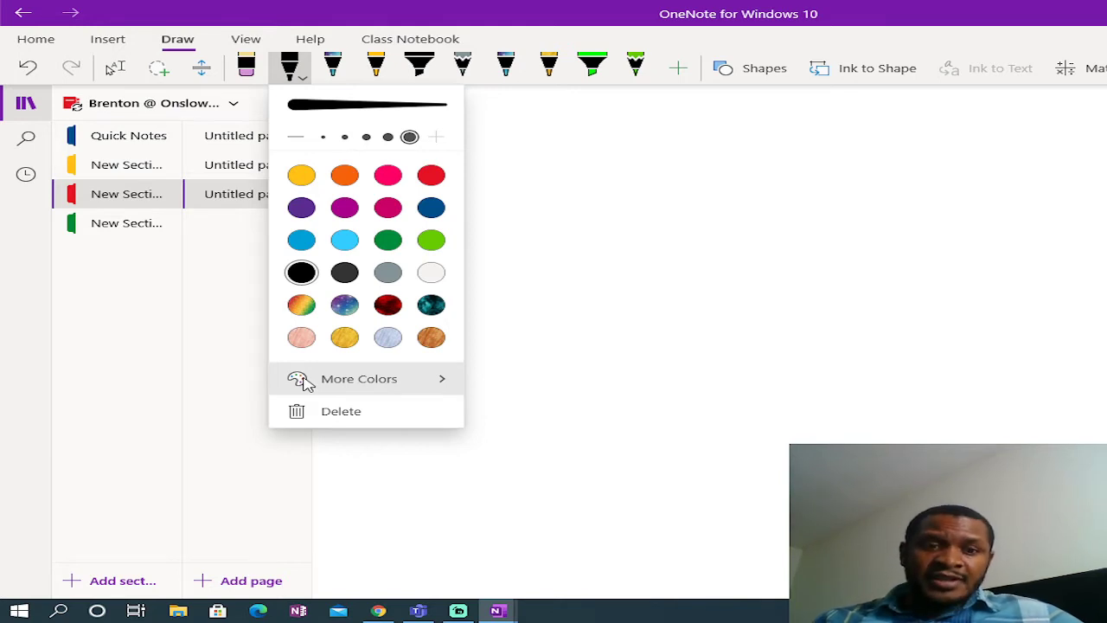
pyautogui.click(334, 383)
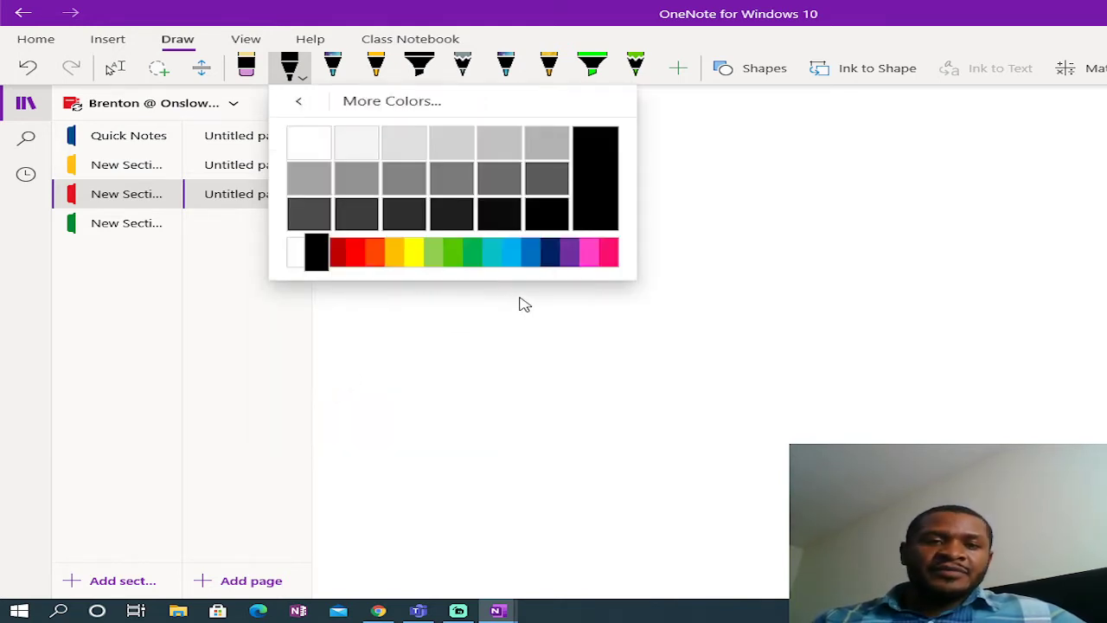
pyautogui.click(510, 221)
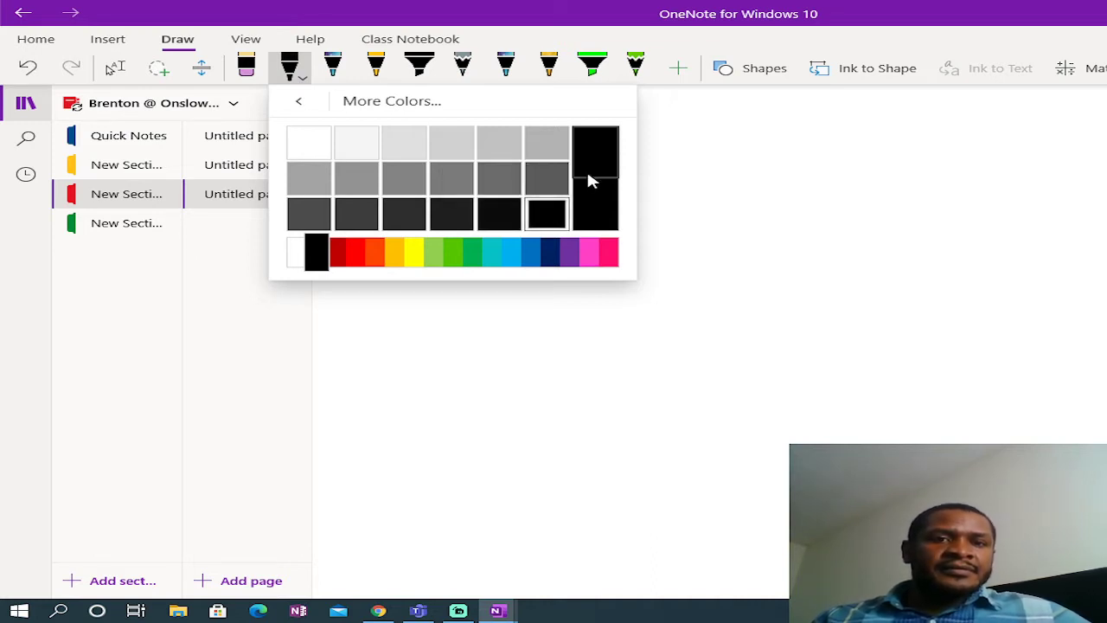
pyautogui.click(290, 73)
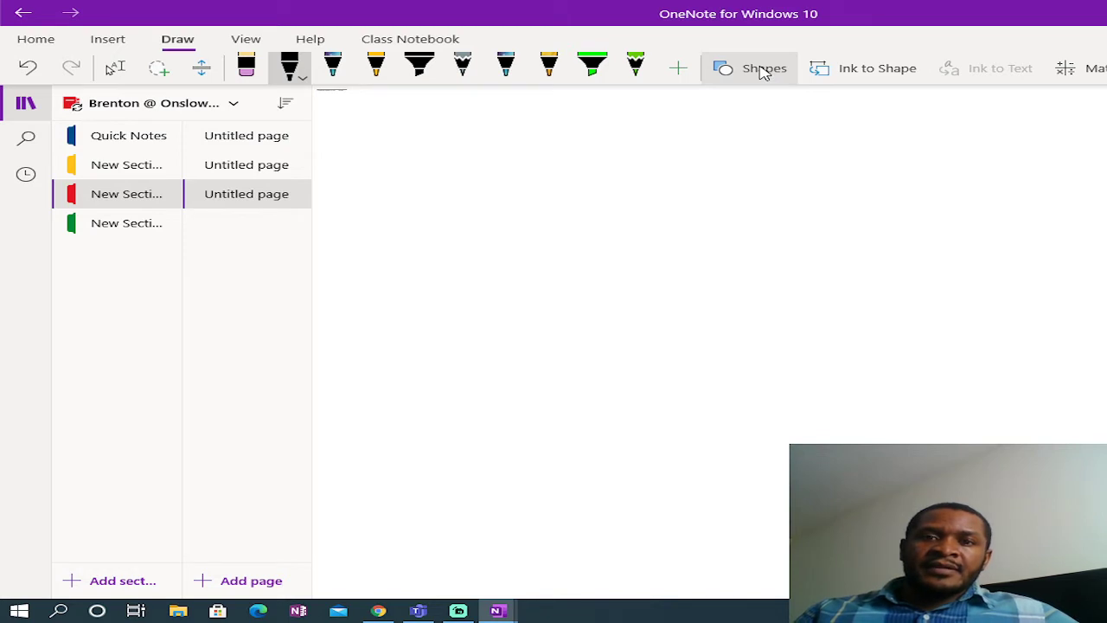
# Step: Draw a large rectangle across the blank page as the frame of the drawing
pyautogui.click(763, 71)
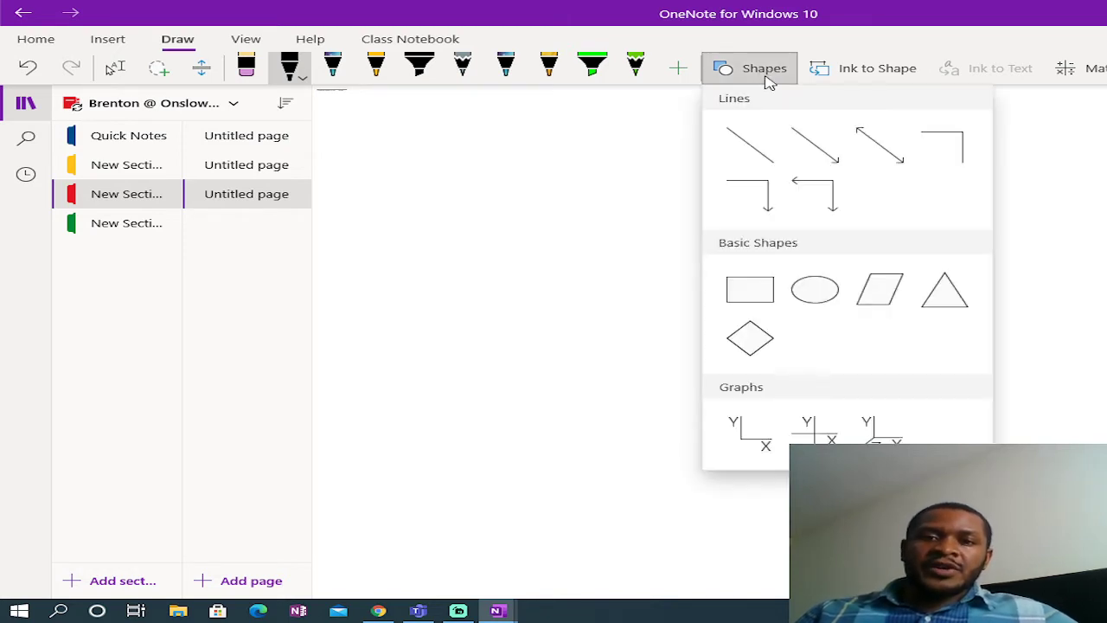
pyautogui.click(759, 285)
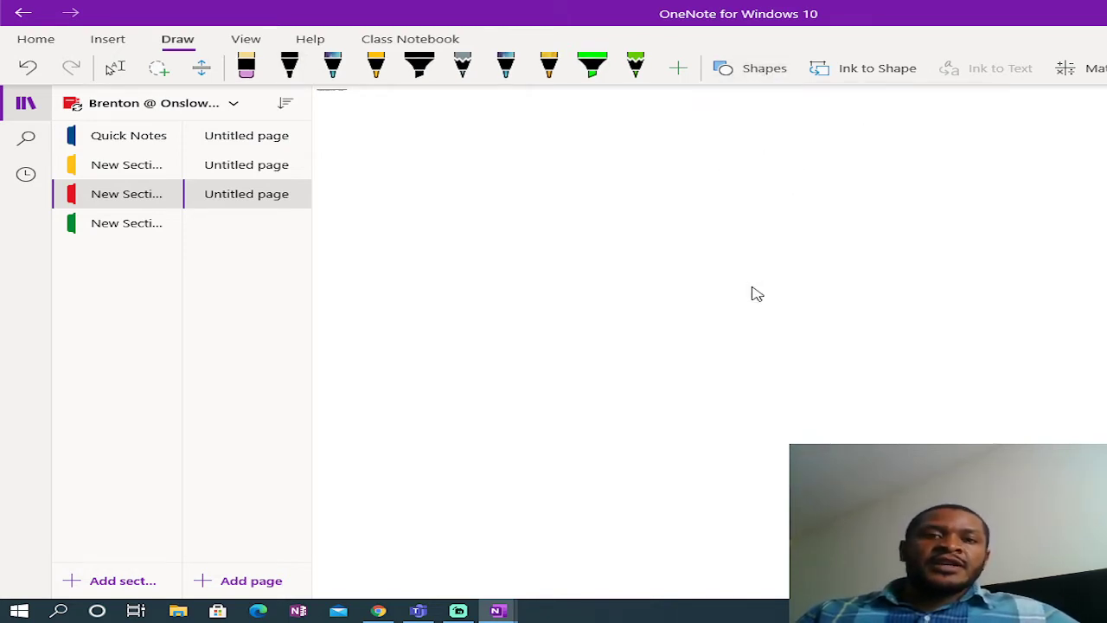
pyautogui.moveTo(357, 130)
pyautogui.mouseDown()
pyautogui.moveTo(655, 181)
pyautogui.moveTo(905, 265)
pyautogui.moveTo(1100, 452)
pyautogui.moveTo(1104, 559)
pyautogui.mouseUp()
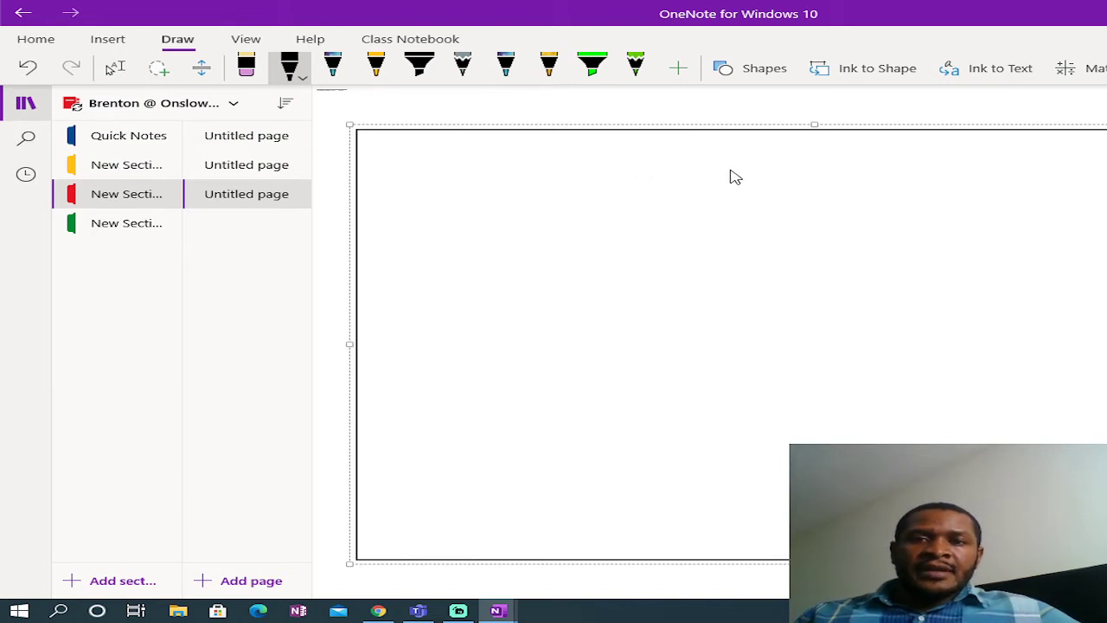
# Step: Try a wide triangle from the frame's center down to its bottom edge, and undo it
pyautogui.click(759, 74)
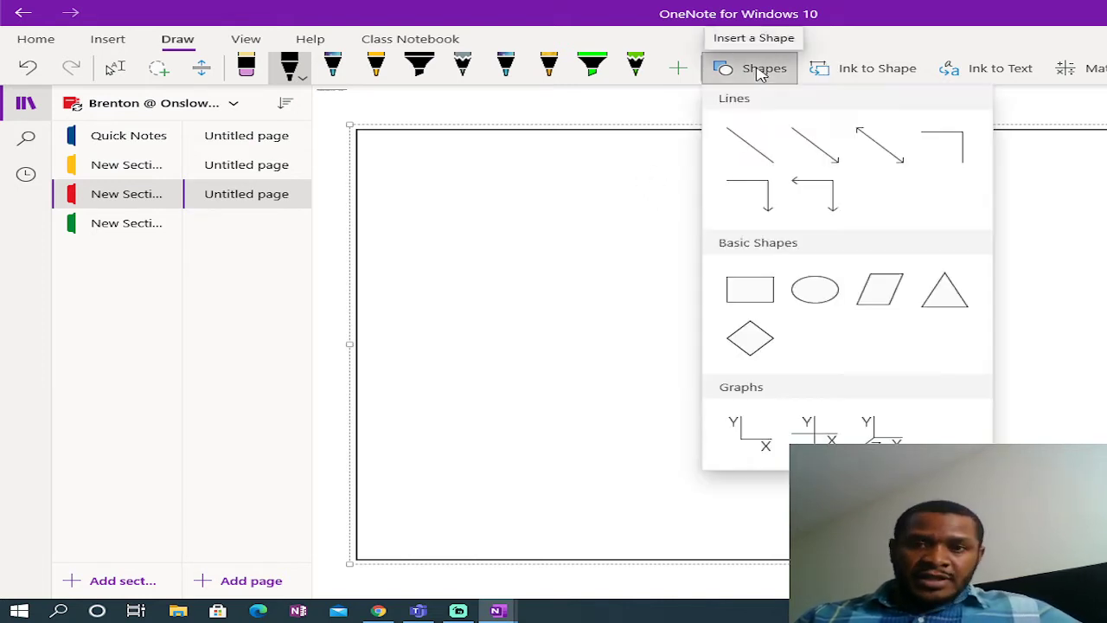
pyautogui.click(949, 297)
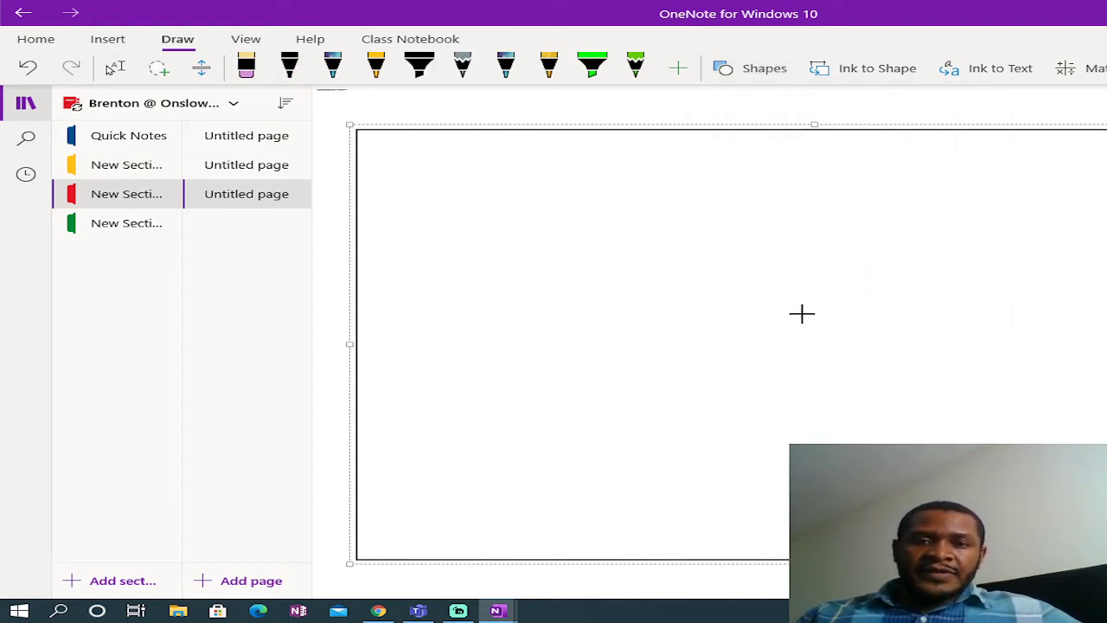
pyautogui.moveTo(804, 316)
pyautogui.mouseDown()
pyautogui.moveTo(1106, 447)
pyautogui.moveTo(1106, 559)
pyautogui.mouseUp()
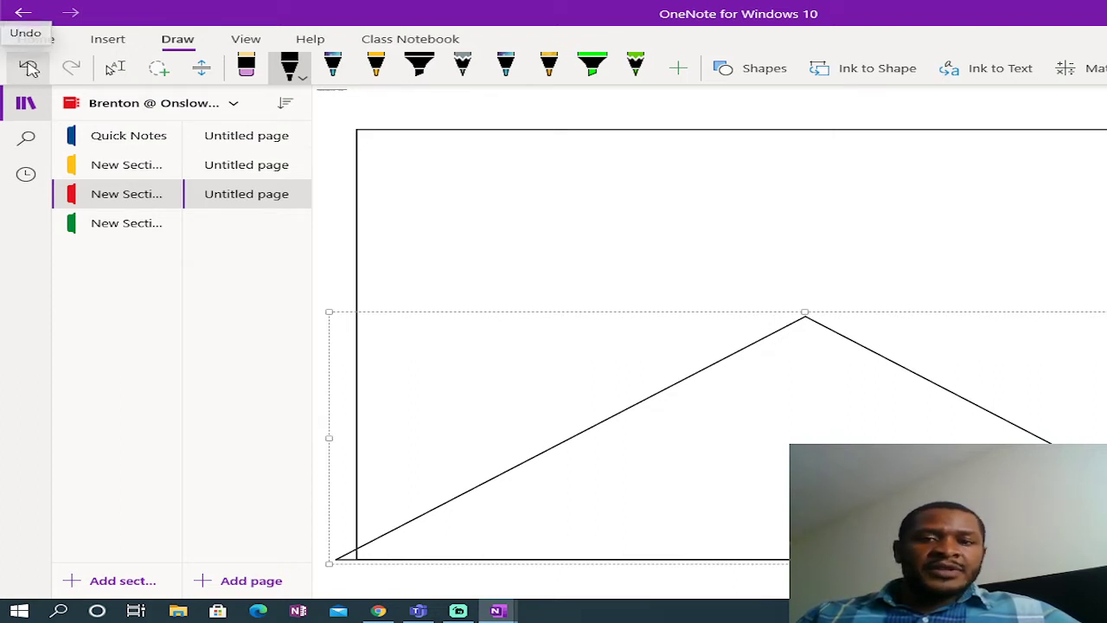
pyautogui.click(28, 68)
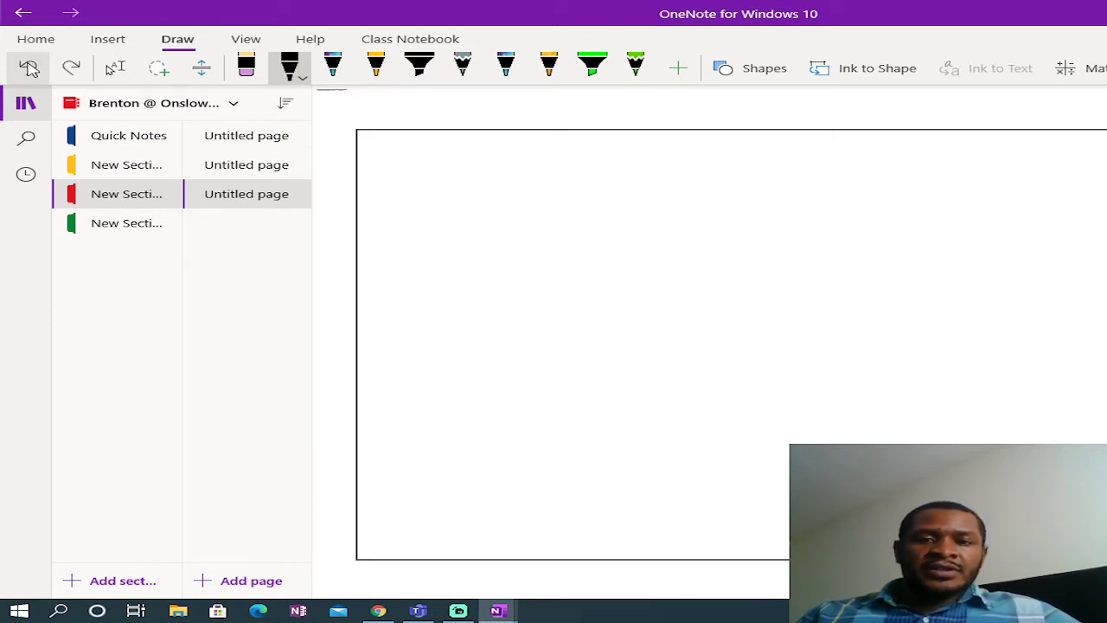
# Step: Draw a straight horizon line across the full width of the frame, slightly above its middle
pyautogui.click(761, 76)
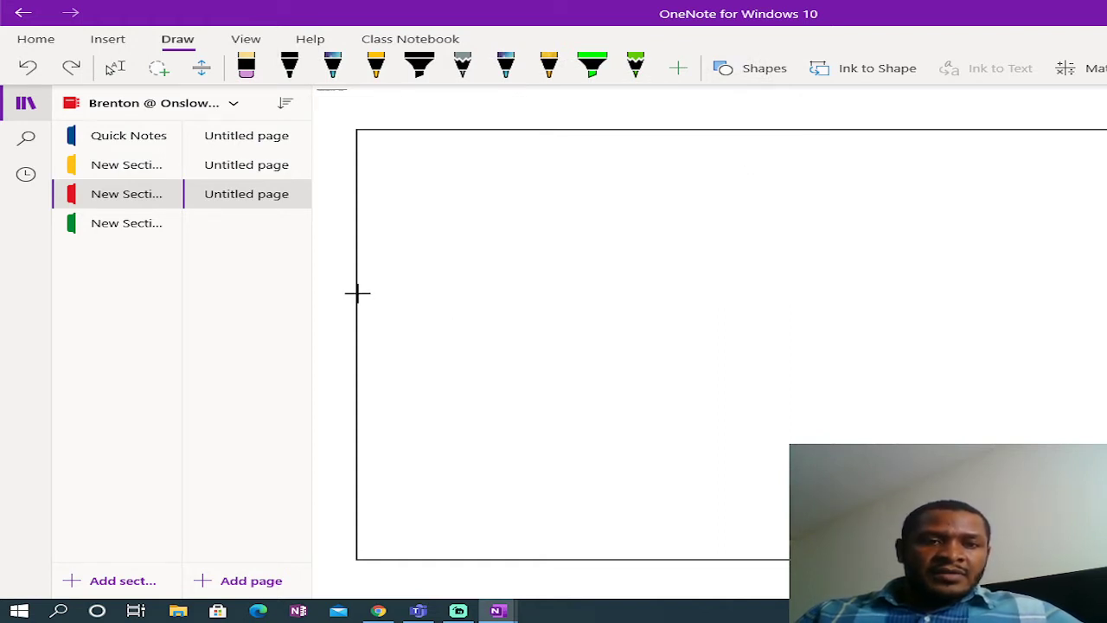
pyautogui.moveTo(357, 293)
pyautogui.mouseDown()
pyautogui.moveTo(959, 304)
pyautogui.moveTo(1106, 291)
pyautogui.mouseUp()
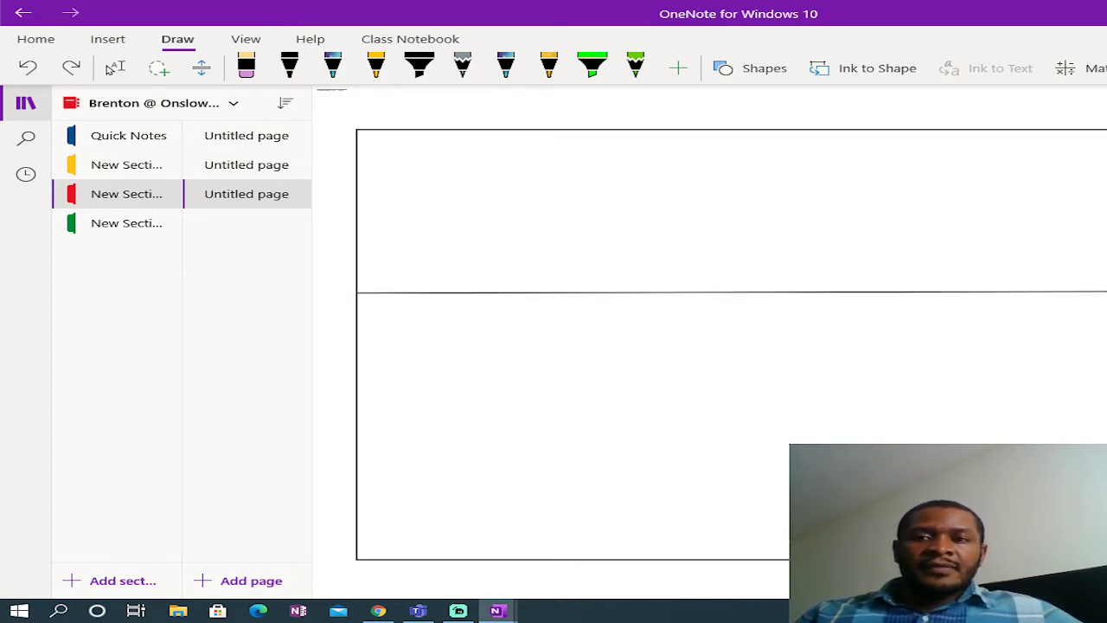
pyautogui.moveTo(1106, 291); pyautogui.dragTo(1106, 292)
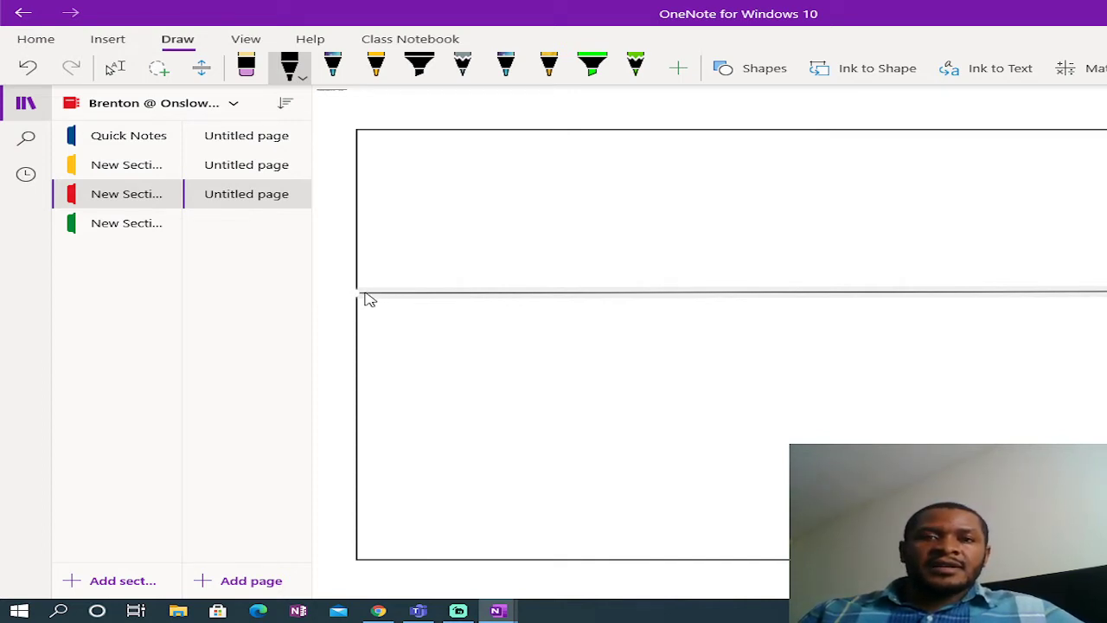
# Step: Try two wide triangles with the apex on the horizon line and the base on the frame's bottom edge, undoing each
pyautogui.click(783, 74)
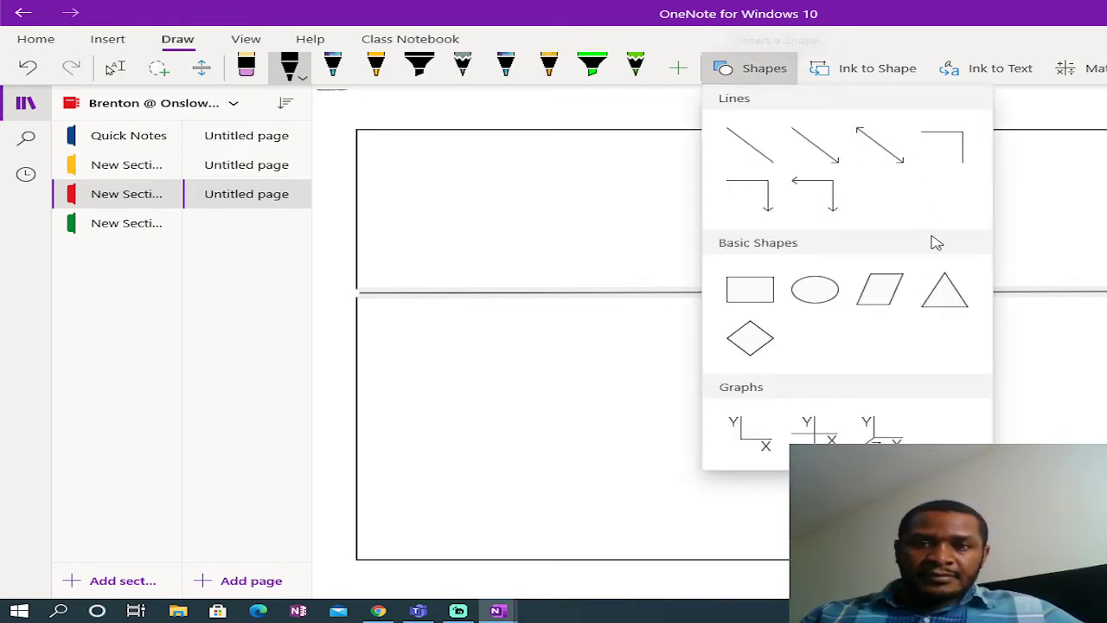
pyautogui.click(946, 291)
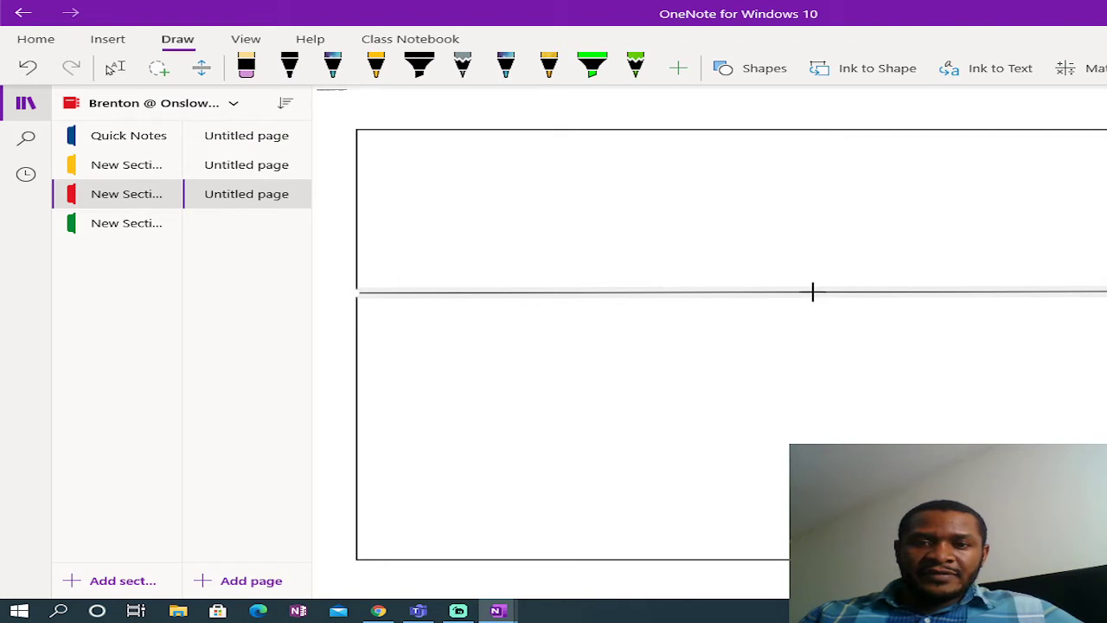
pyautogui.moveTo(811, 292)
pyautogui.mouseDown()
pyautogui.moveTo(902, 363)
pyautogui.moveTo(1106, 437)
pyautogui.moveTo(1106, 559)
pyautogui.mouseUp()
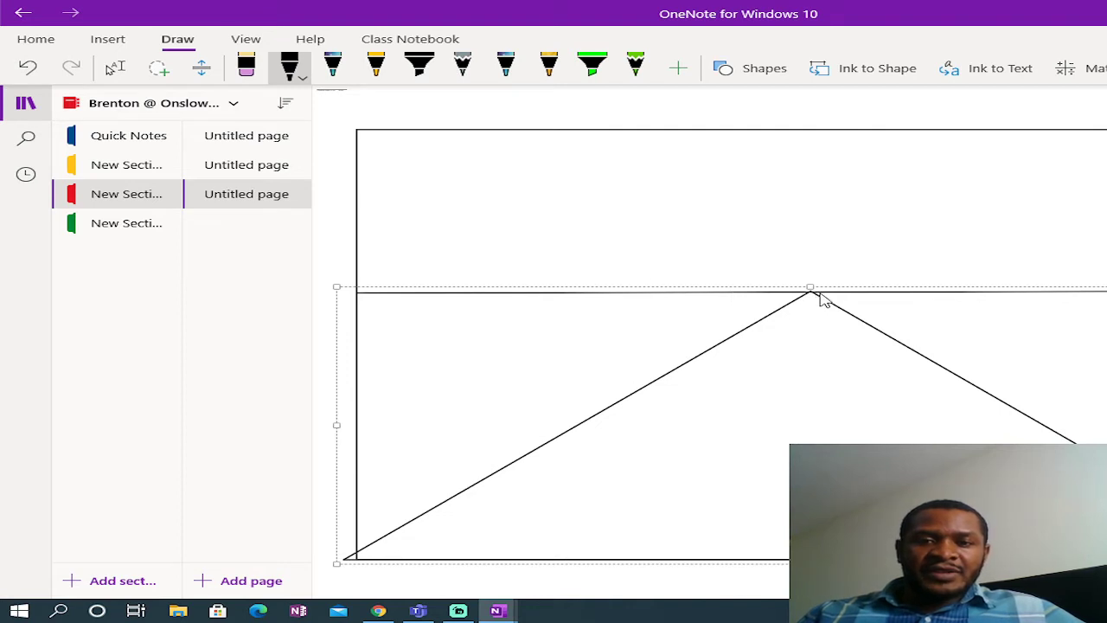
pyautogui.click(30, 70)
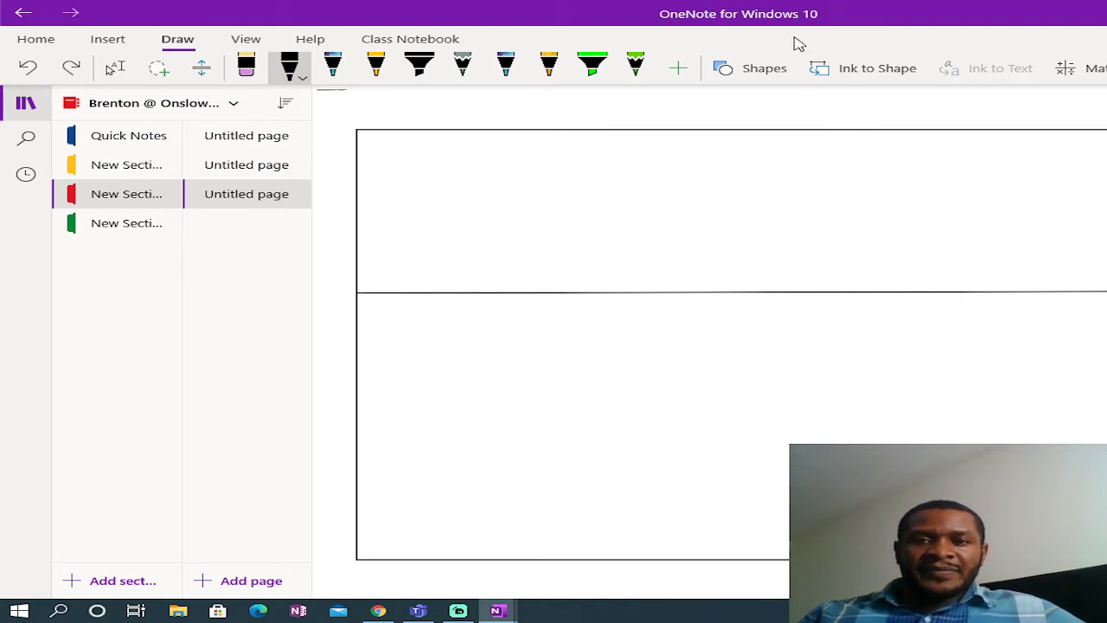
pyautogui.click(789, 77)
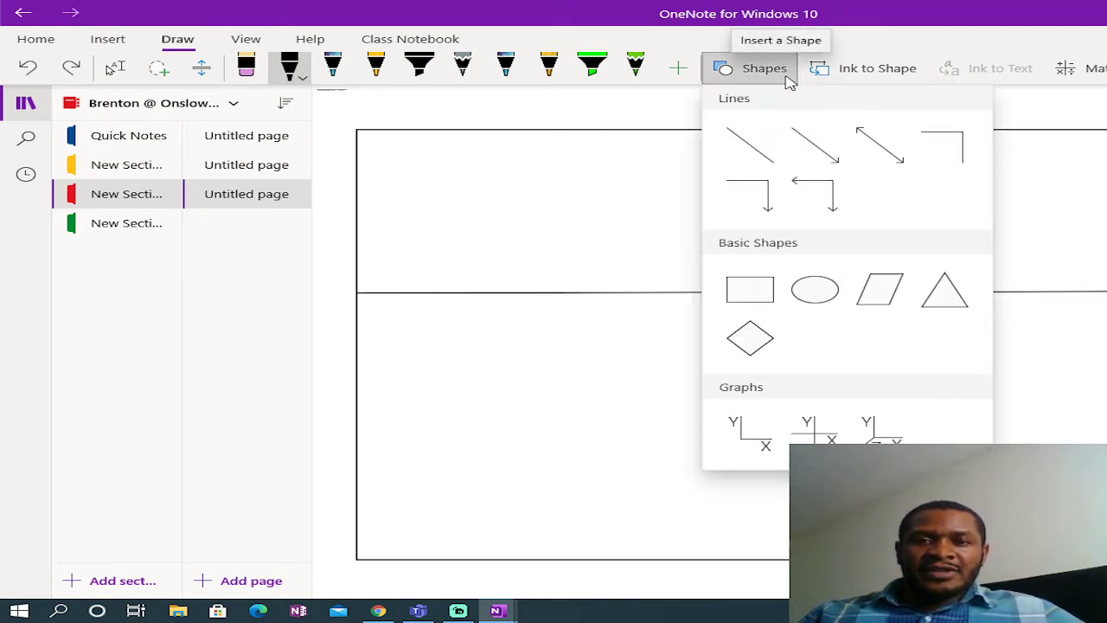
pyautogui.click(947, 290)
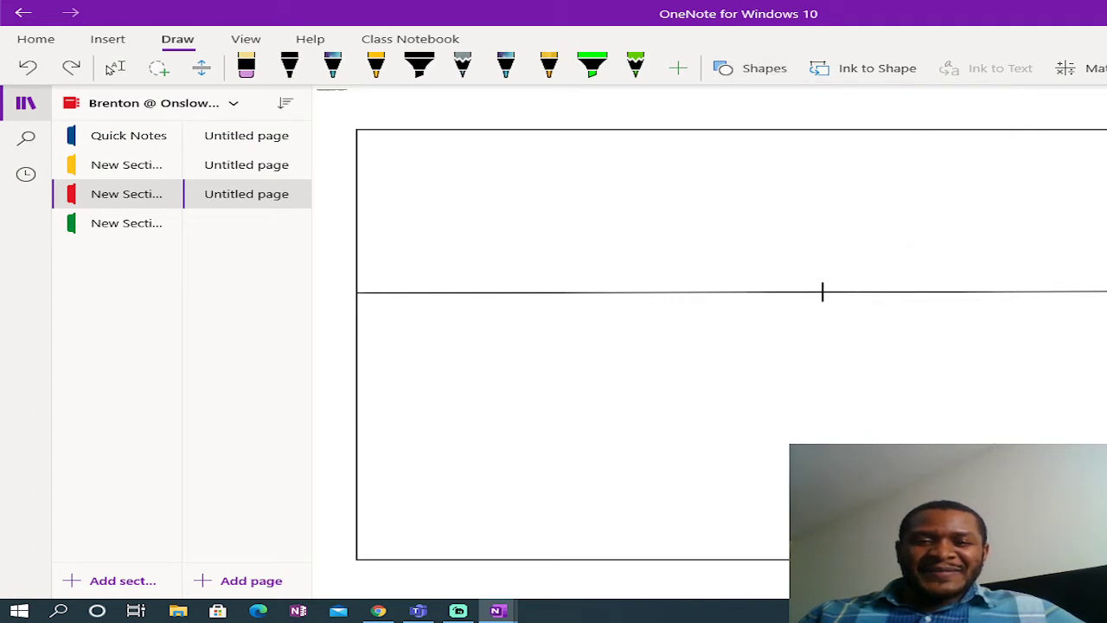
pyautogui.moveTo(823, 293); pyautogui.dragTo(1106, 559)
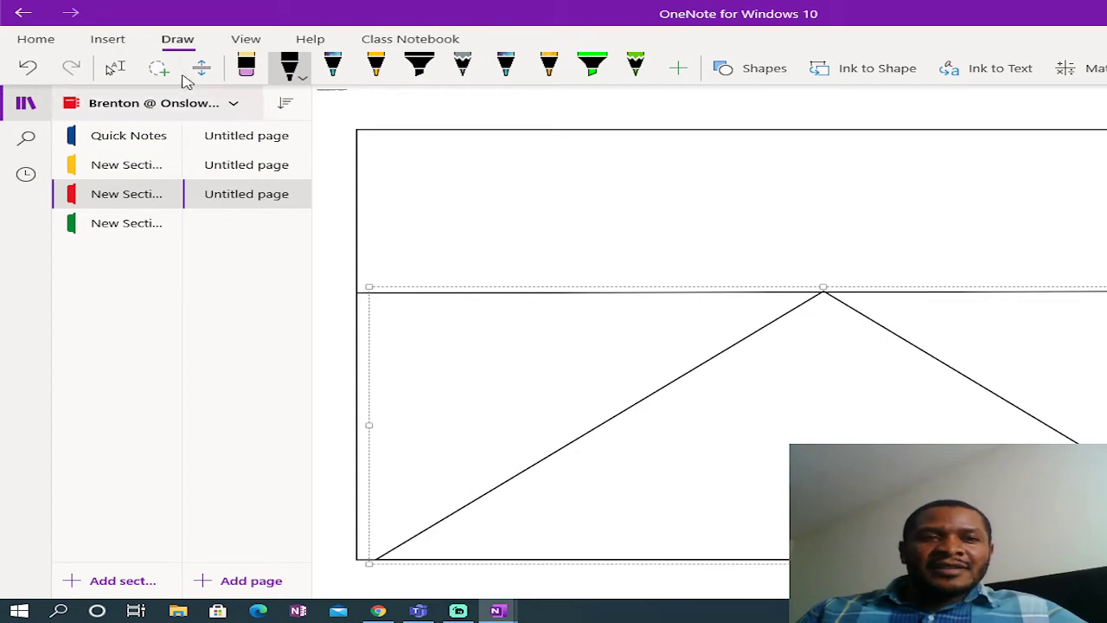
pyautogui.click(28, 68)
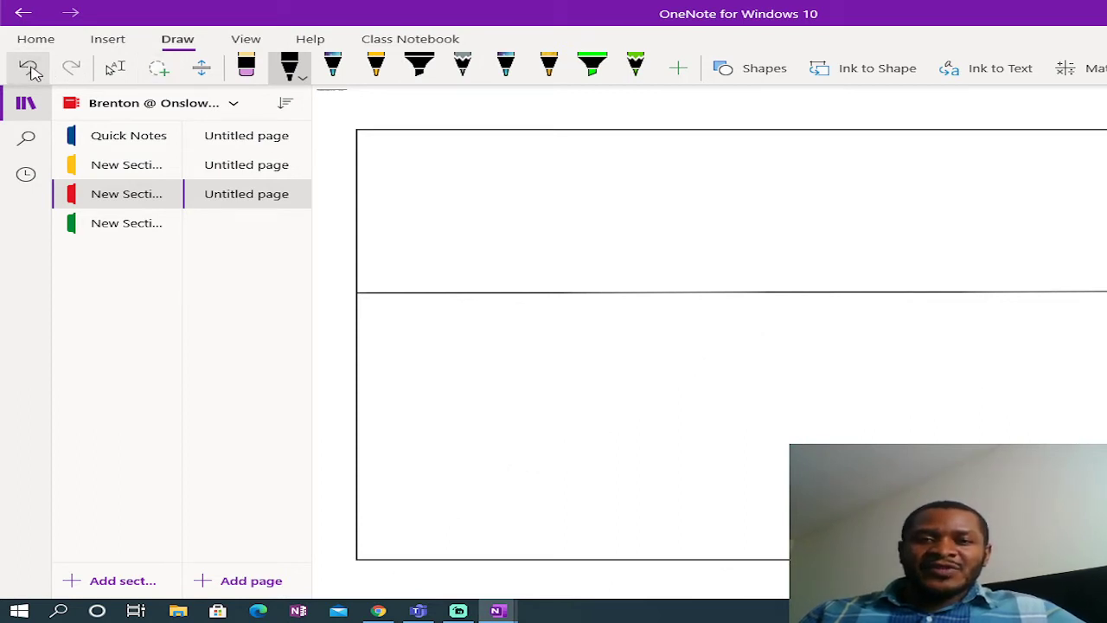
# Step: Draw a wide triangle with its apex at the middle of the horizon line and its base along the frame's bottom edge
pyautogui.click(761, 71)
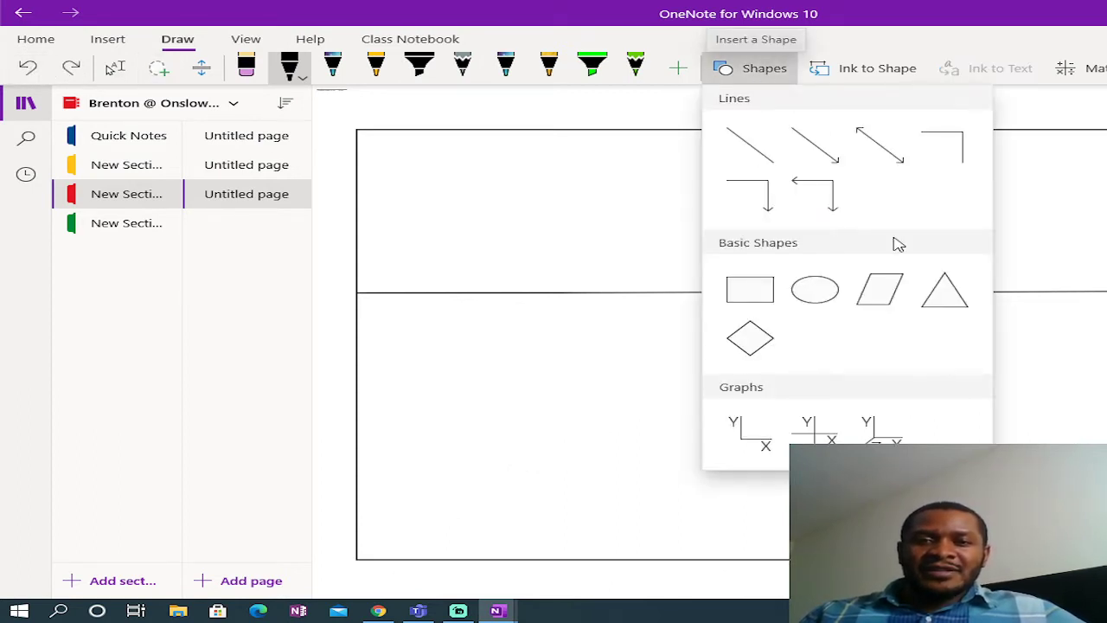
pyautogui.click(954, 303)
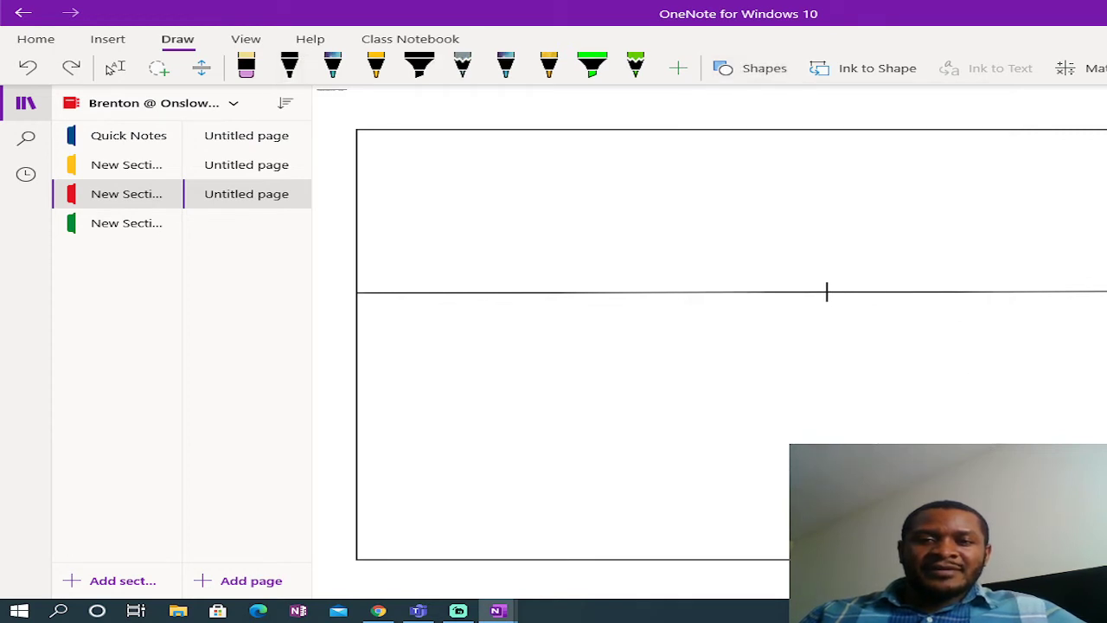
pyautogui.moveTo(827, 293)
pyautogui.mouseDown()
pyautogui.moveTo(934, 408)
pyautogui.moveTo(1100, 469)
pyautogui.moveTo(1106, 559)
pyautogui.mouseUp()
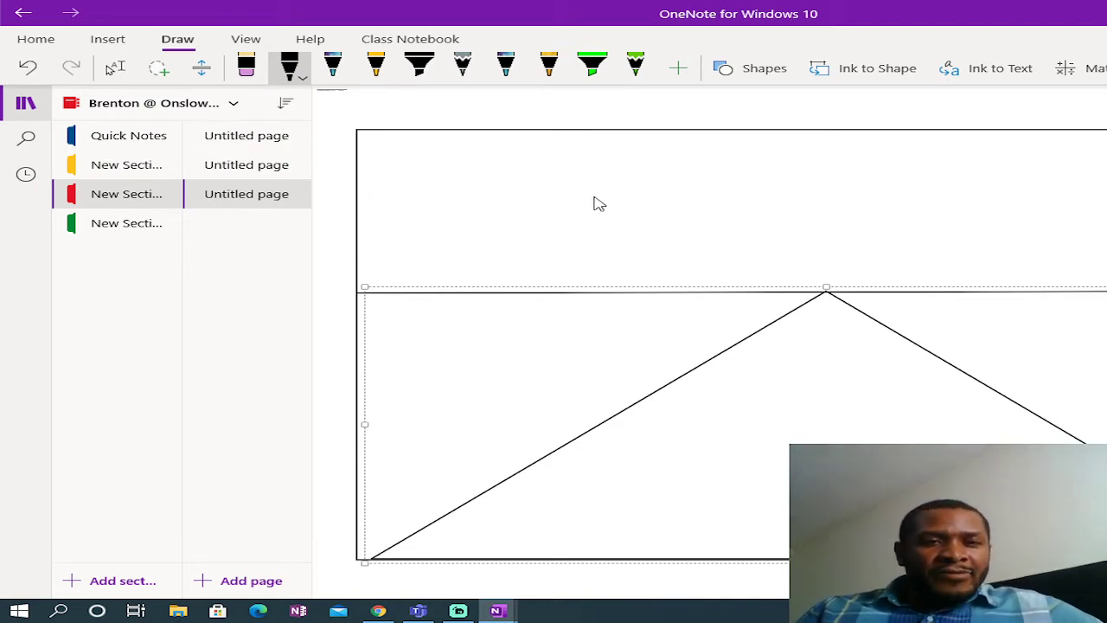
# Step: Mark the vanishing point with a tiny ellipse at the triangle's apex on the horizon line
pyautogui.click(764, 70)
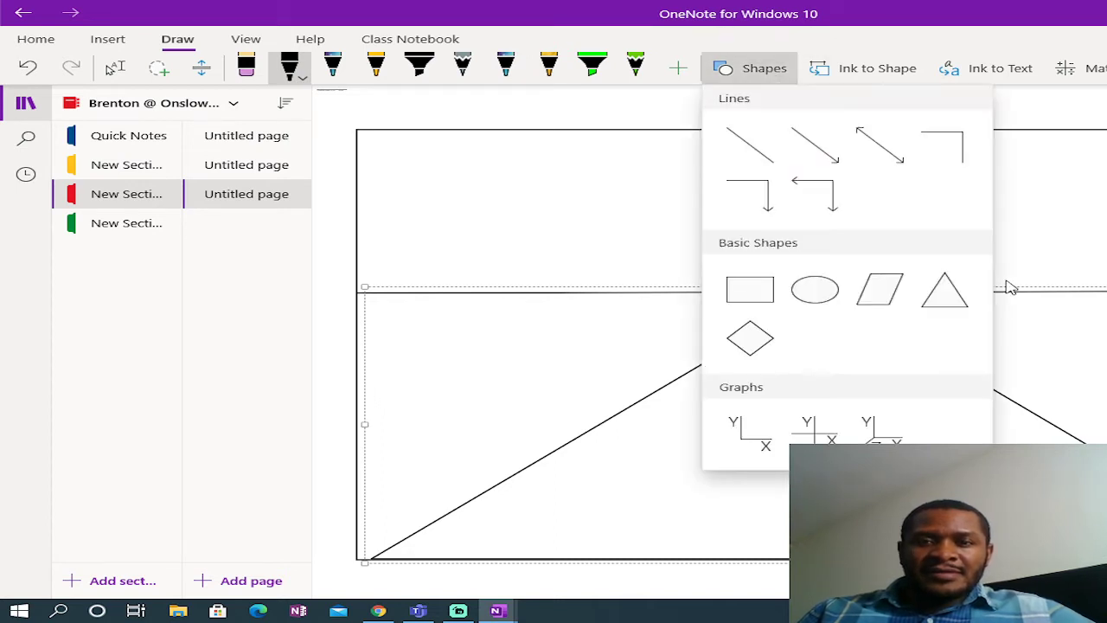
pyautogui.click(1010, 288)
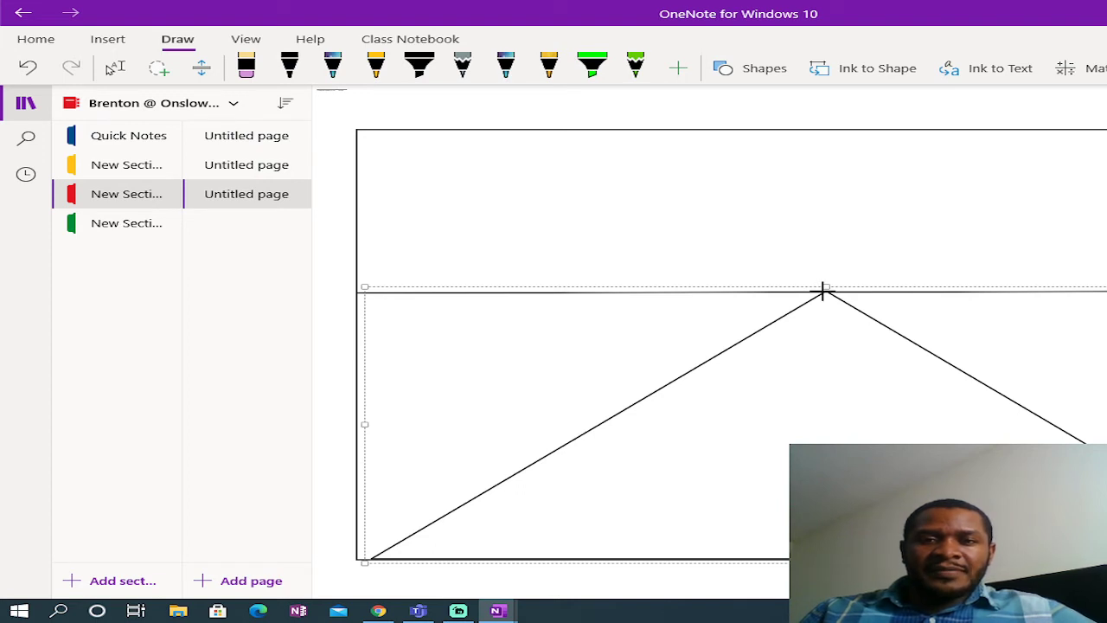
pyautogui.click(772, 71)
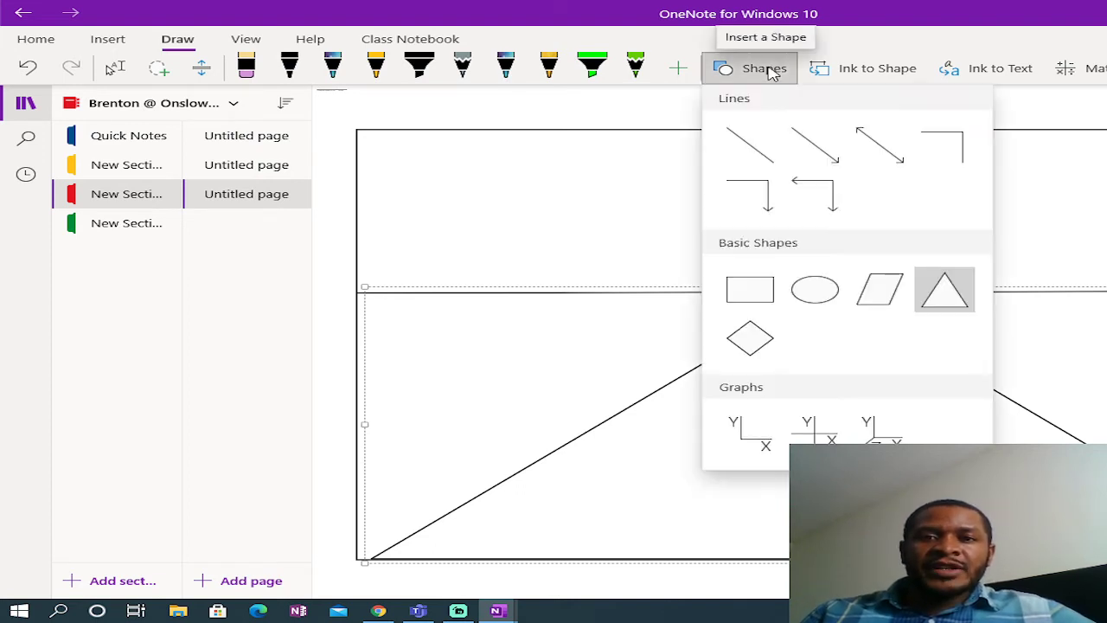
pyautogui.click(814, 291)
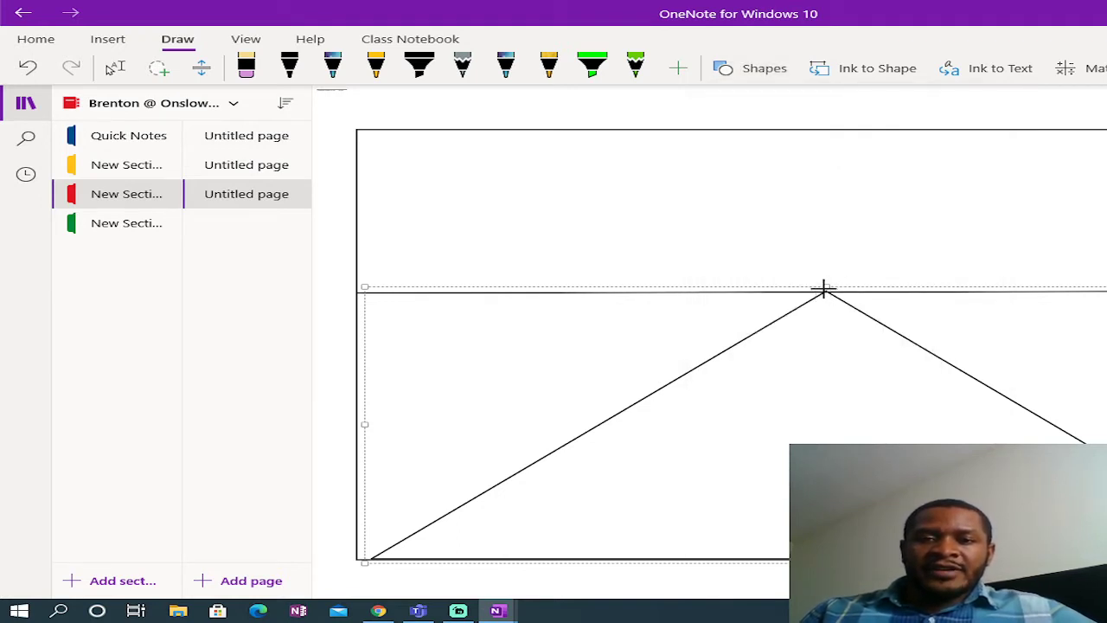
pyautogui.moveTo(824, 291); pyautogui.dragTo(825, 292)
pyautogui.click(291, 67)
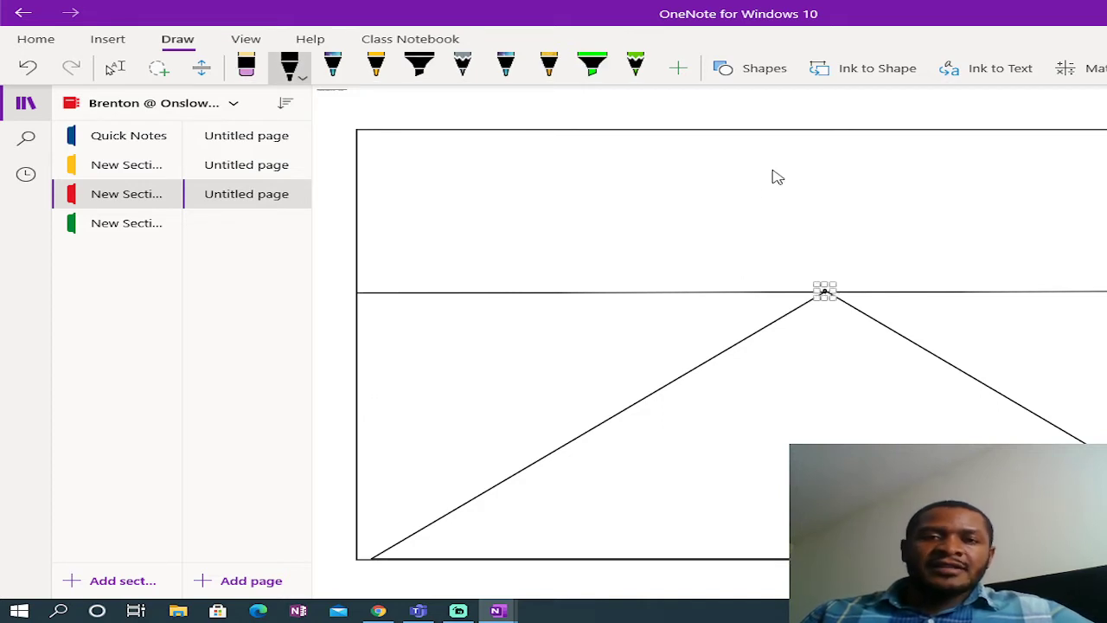
# Step: Try a second, slightly wider triangle over the first, with its apex at the vanishing point and its base on the frame's bottom edge
pyautogui.click(765, 70)
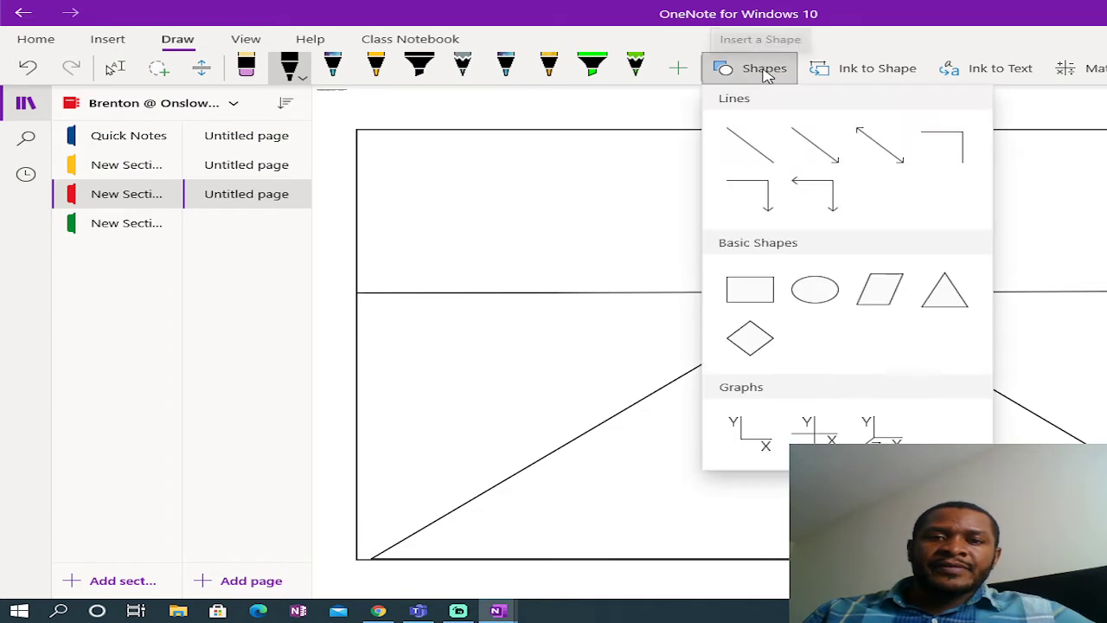
pyautogui.click(958, 293)
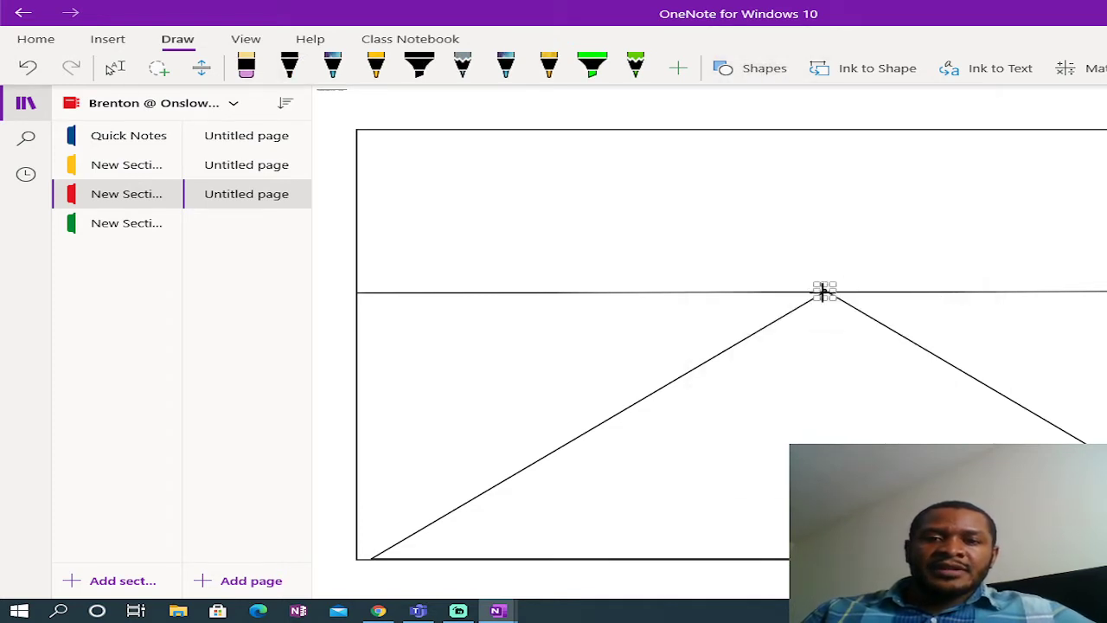
pyautogui.moveTo(824, 292); pyautogui.dragTo(365, 562)
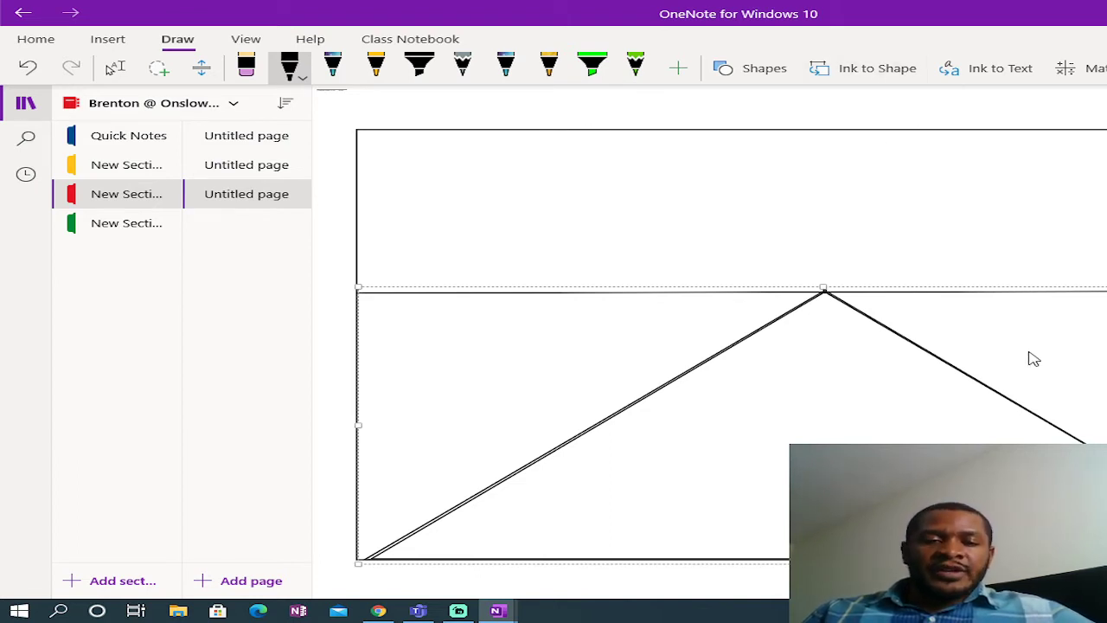
# Step: Undo the triangles and the vanishing-point ellipse, back to the frame and horizon line
pyautogui.click(31, 71)
pyautogui.click(31, 71)
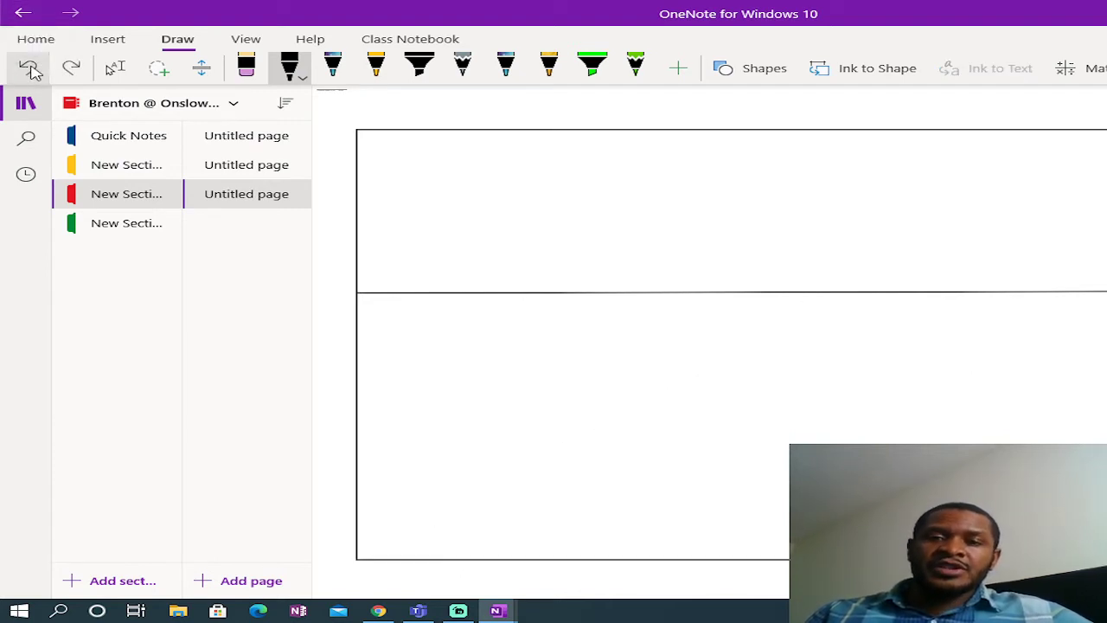
# Step: Draw two straight lines from the middle of the horizon line, one to the frame's lower-left corner and one diagonally down to the right
pyautogui.click(761, 70)
pyautogui.click(752, 145)
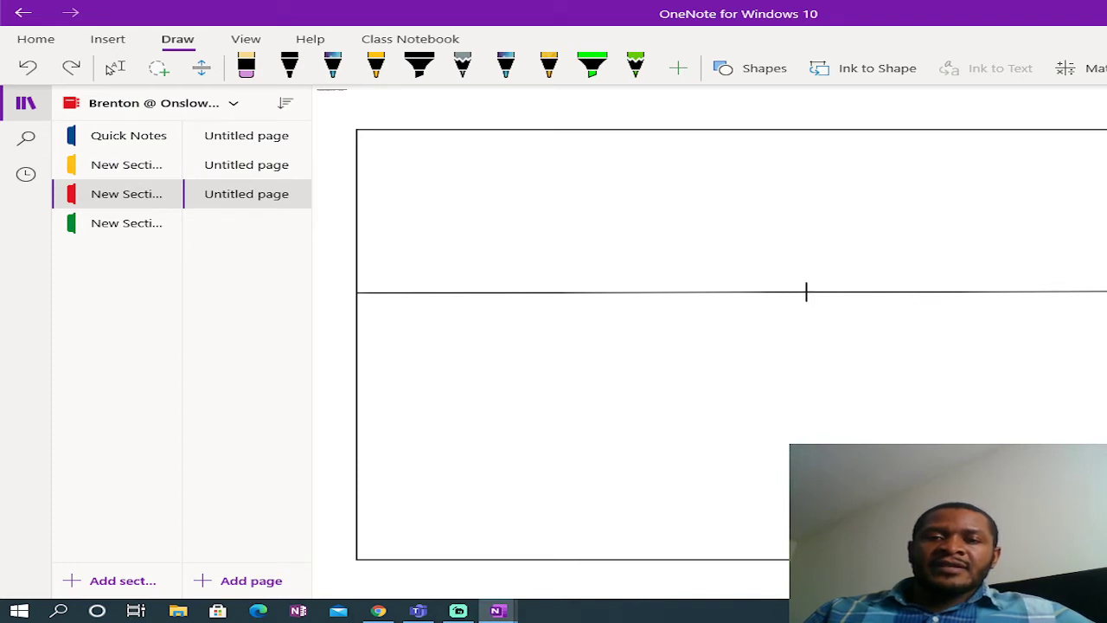
pyautogui.moveTo(806, 292); pyautogui.dragTo(359, 559)
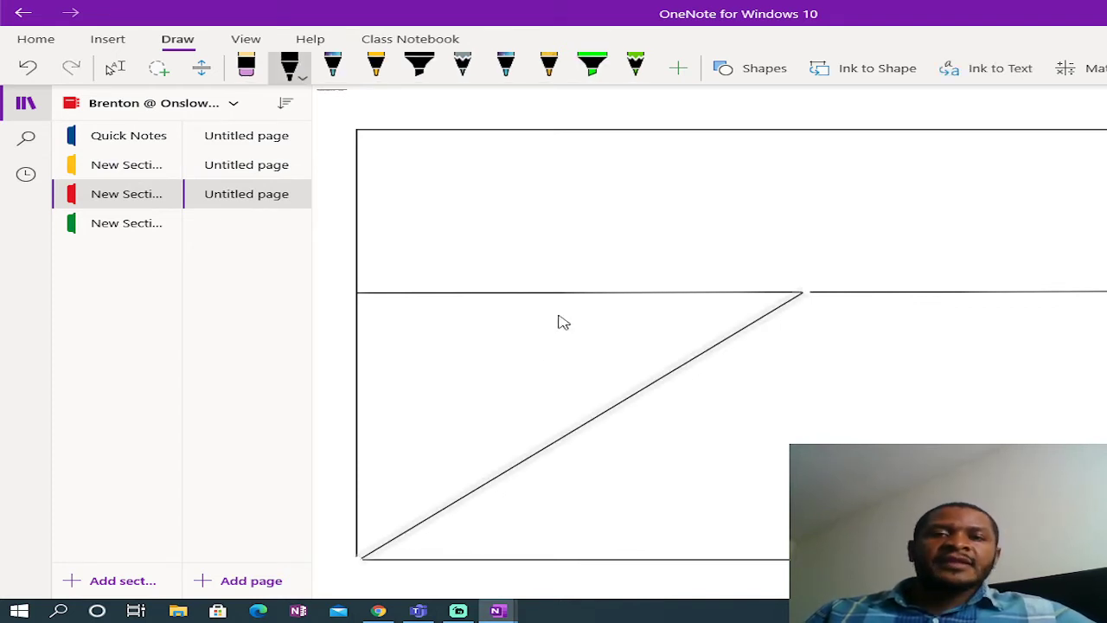
pyautogui.click(762, 73)
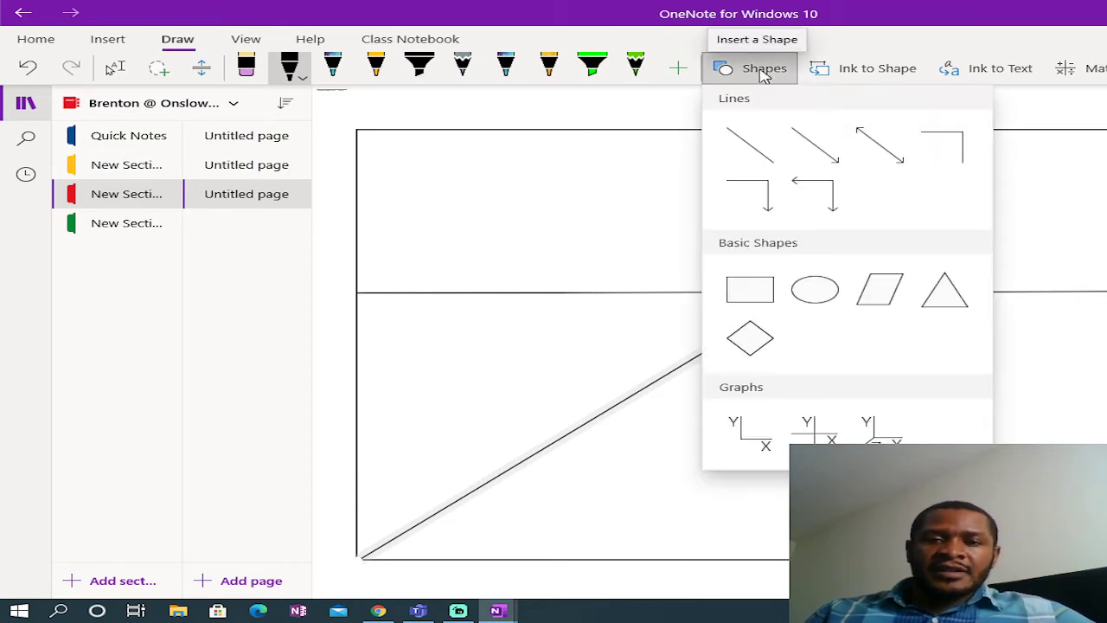
pyautogui.click(781, 150)
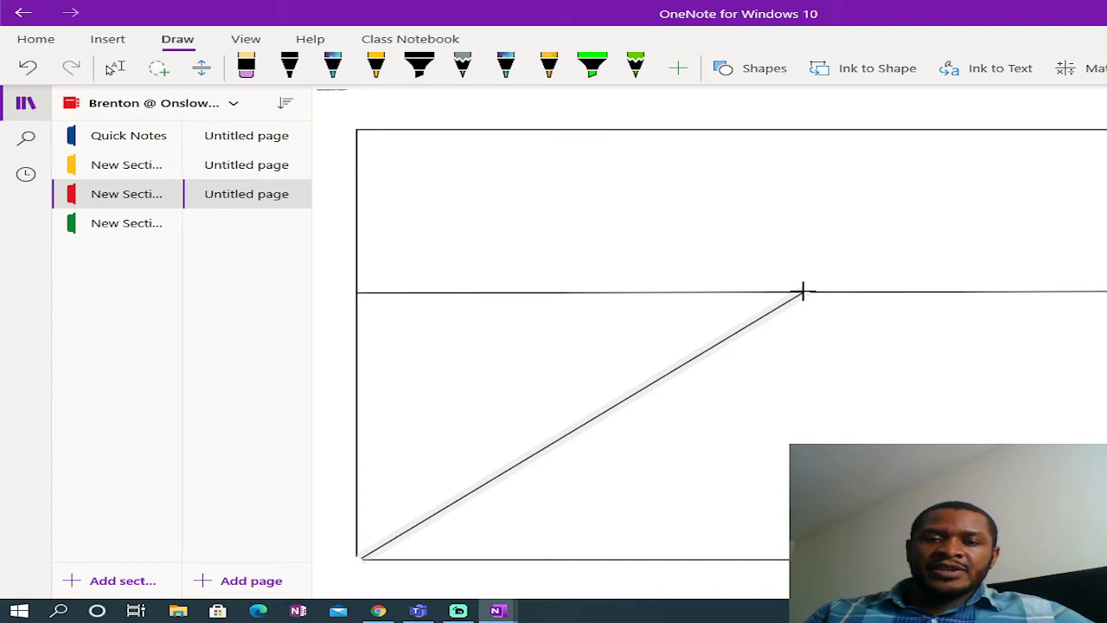
pyautogui.moveTo(804, 292)
pyautogui.mouseDown()
pyautogui.moveTo(1094, 459)
pyautogui.moveTo(1085, 467)
pyautogui.moveTo(1098, 460)
pyautogui.mouseUp()
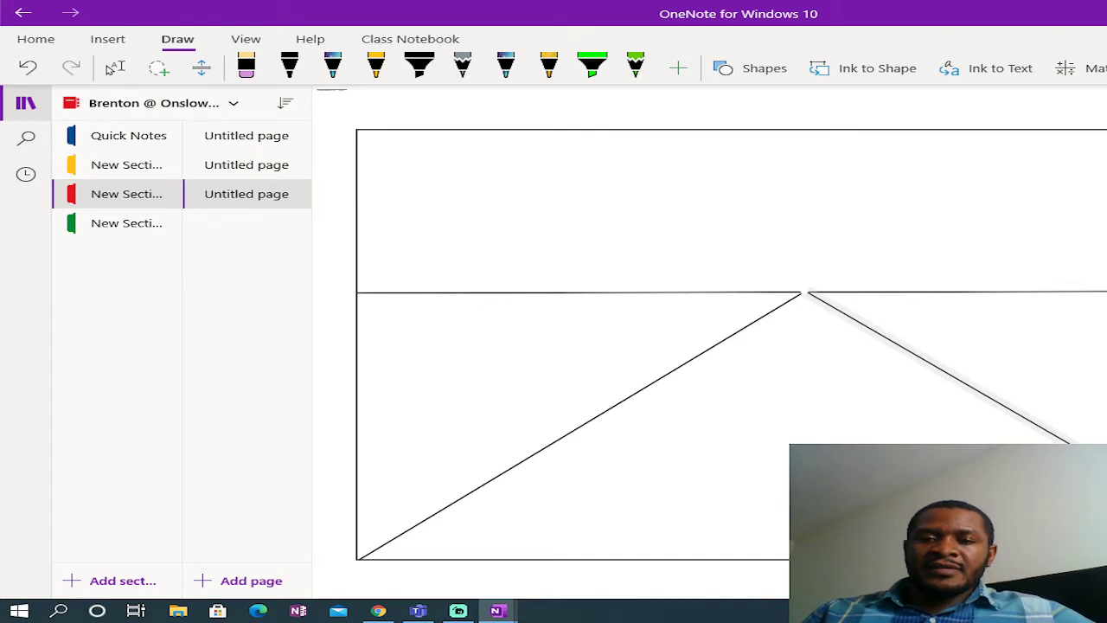
# Step: Double both road edges with a closely spaced second line just outside each, starting near the vanishing point
pyautogui.click(766, 69)
pyautogui.click(749, 142)
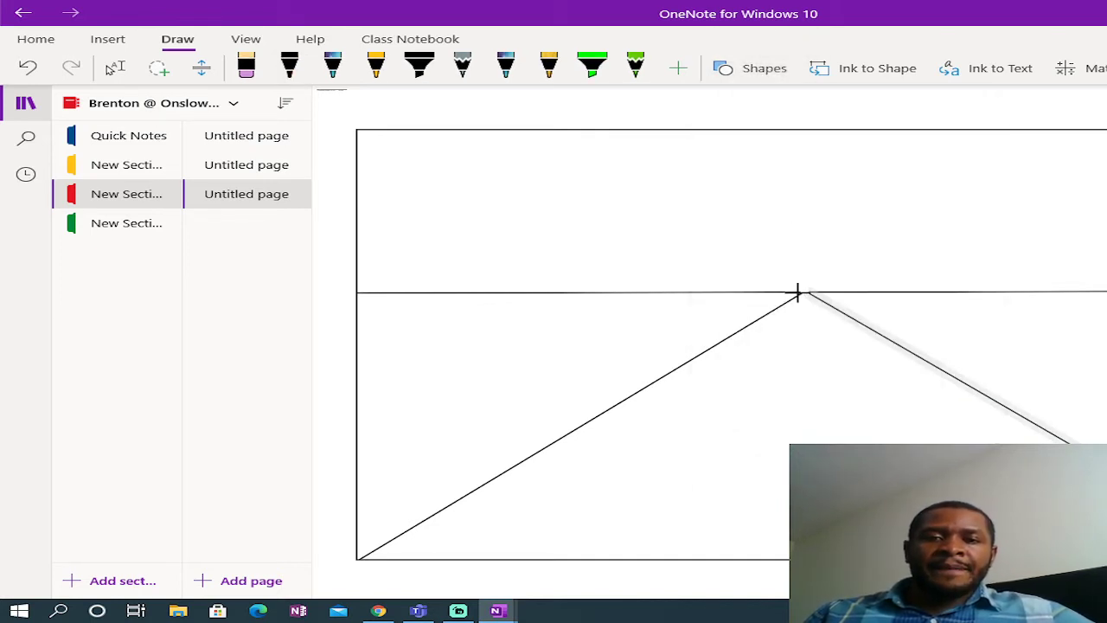
pyautogui.moveTo(798, 292)
pyautogui.mouseDown()
pyautogui.moveTo(666, 351)
pyautogui.moveTo(356, 555)
pyautogui.mouseUp()
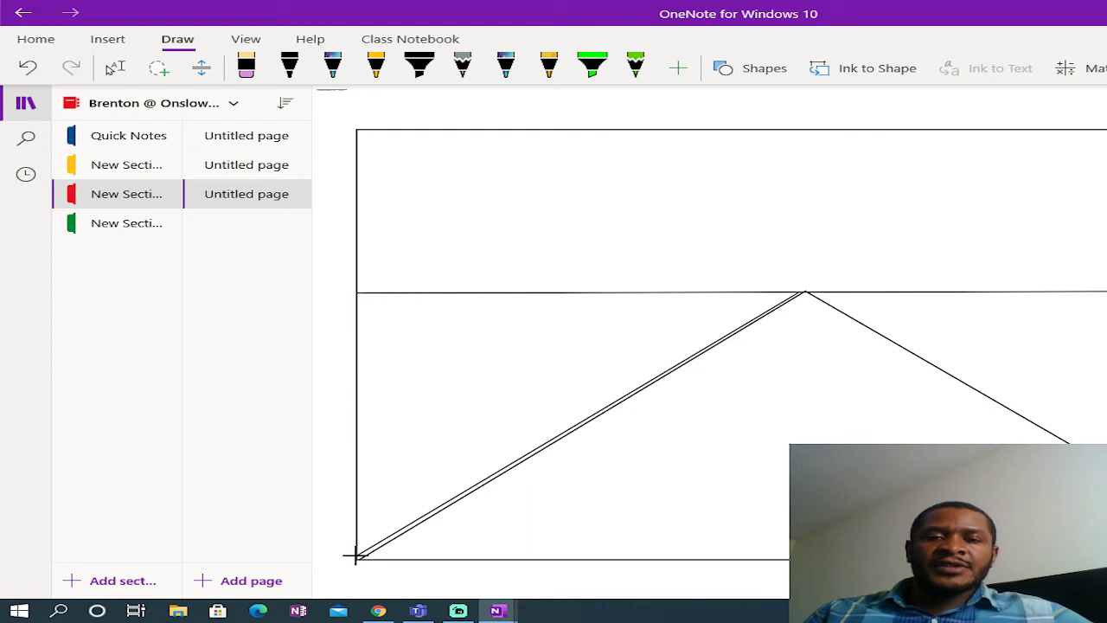
pyautogui.click(780, 74)
pyautogui.click(765, 156)
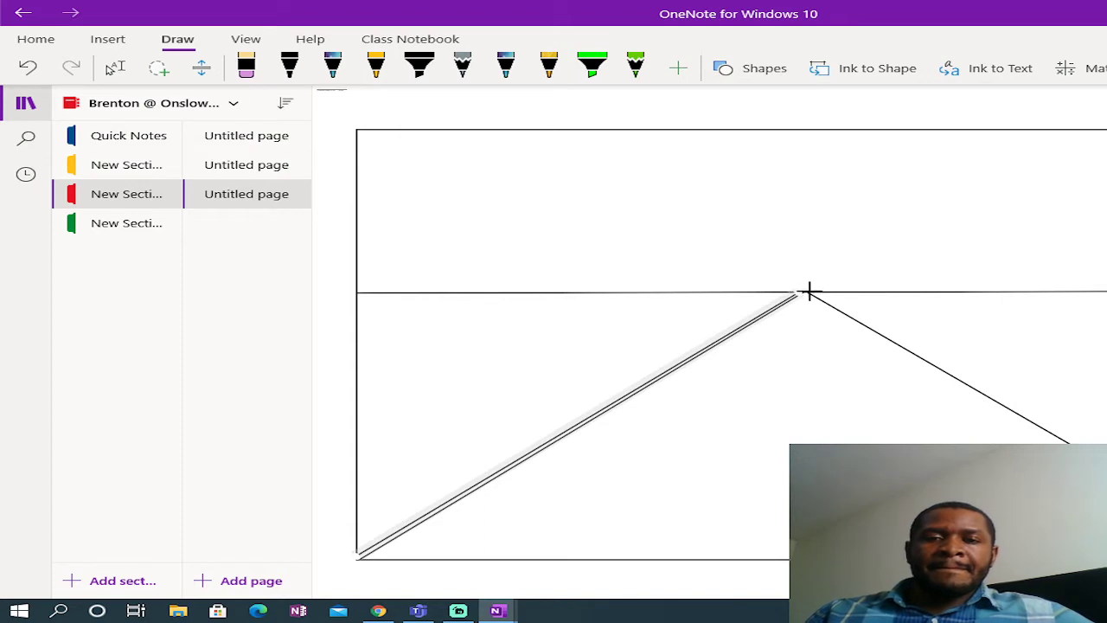
pyautogui.moveTo(809, 293)
pyautogui.mouseDown()
pyautogui.moveTo(870, 334)
pyautogui.moveTo(1089, 433)
pyautogui.moveTo(1106, 463)
pyautogui.mouseUp()
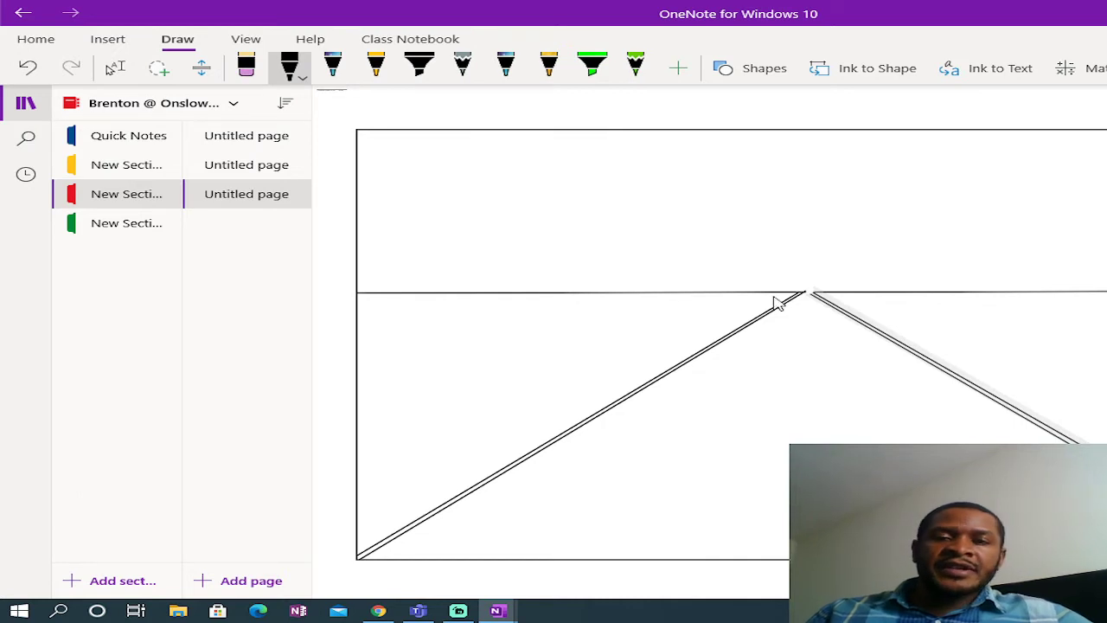
# Step: Draw a shallower line outside each road edge, from the vanishing point toward the frame's left and right sides, to form the sidewalks
pyautogui.click(770, 71)
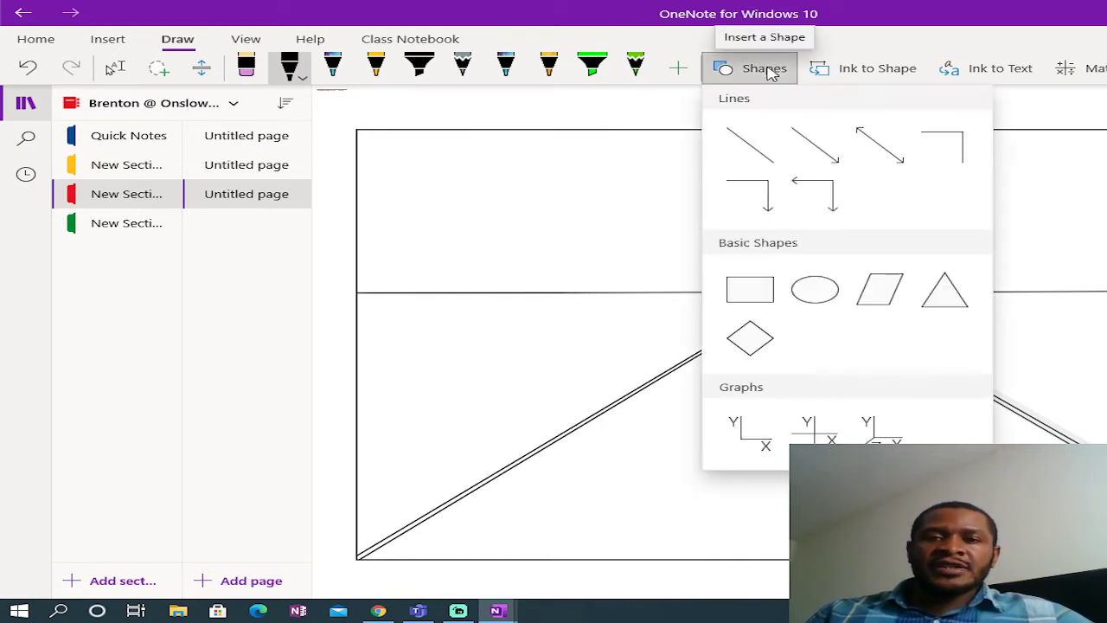
pyautogui.click(753, 154)
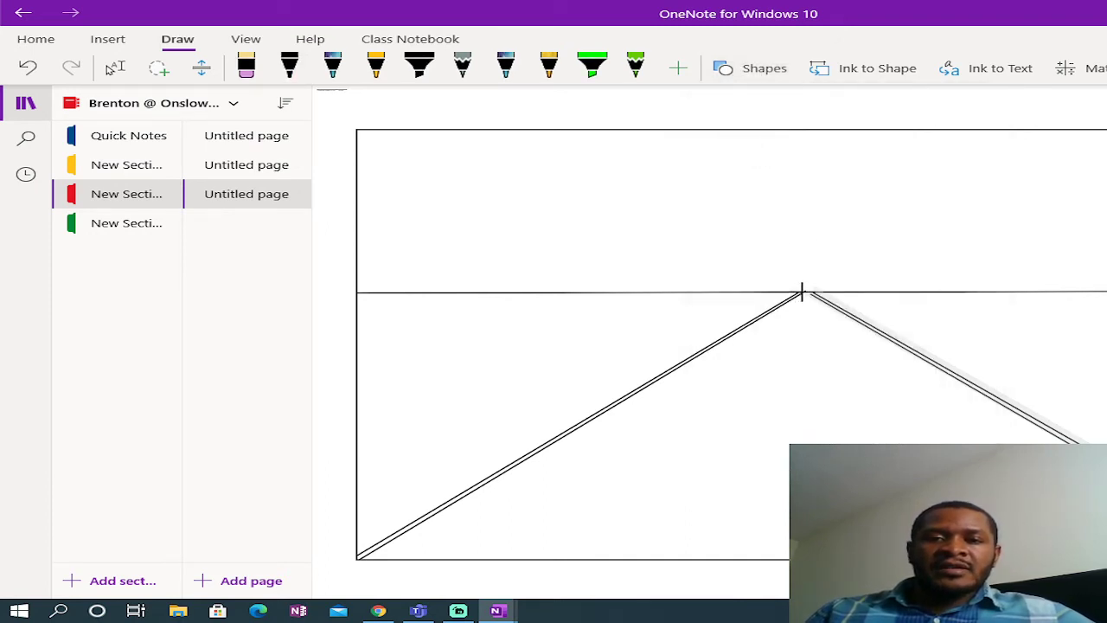
pyautogui.moveTo(803, 294); pyautogui.dragTo(359, 454)
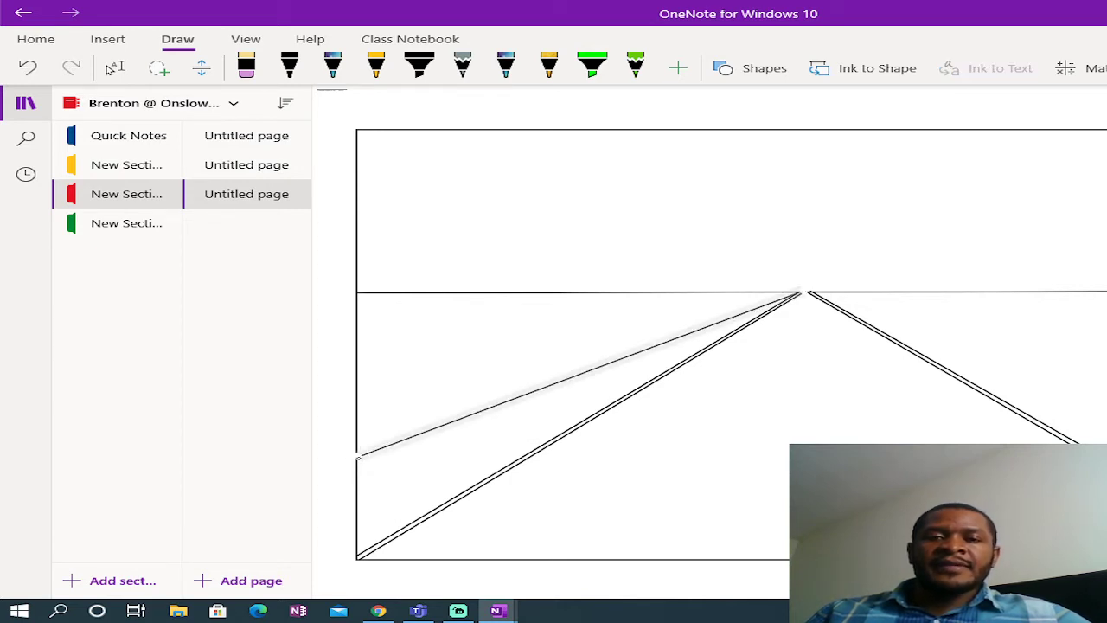
pyautogui.click(764, 70)
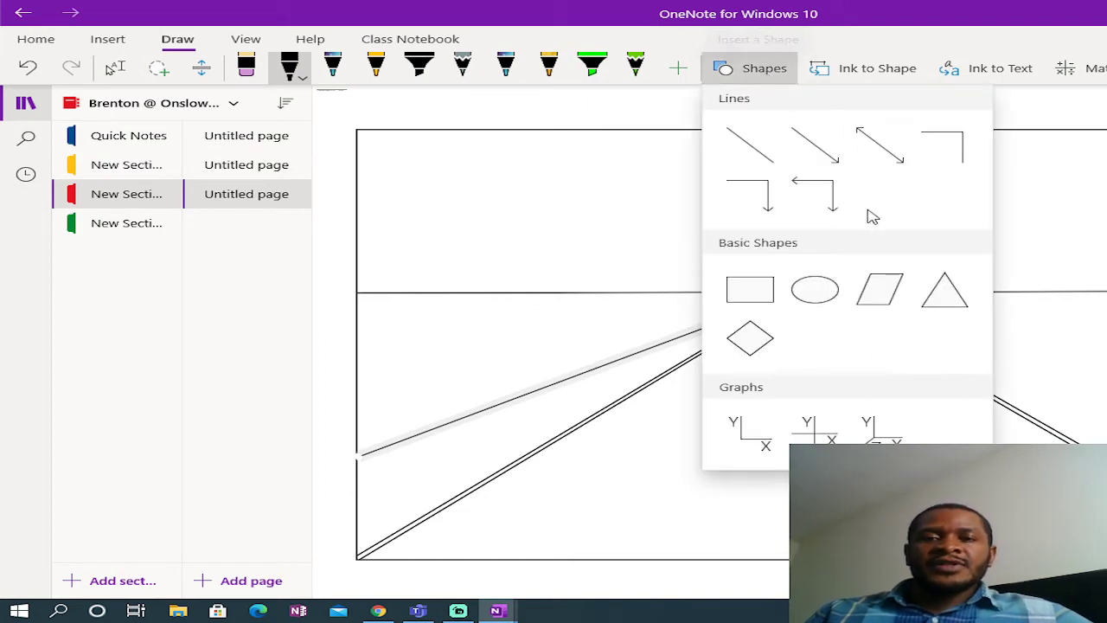
pyautogui.click(751, 145)
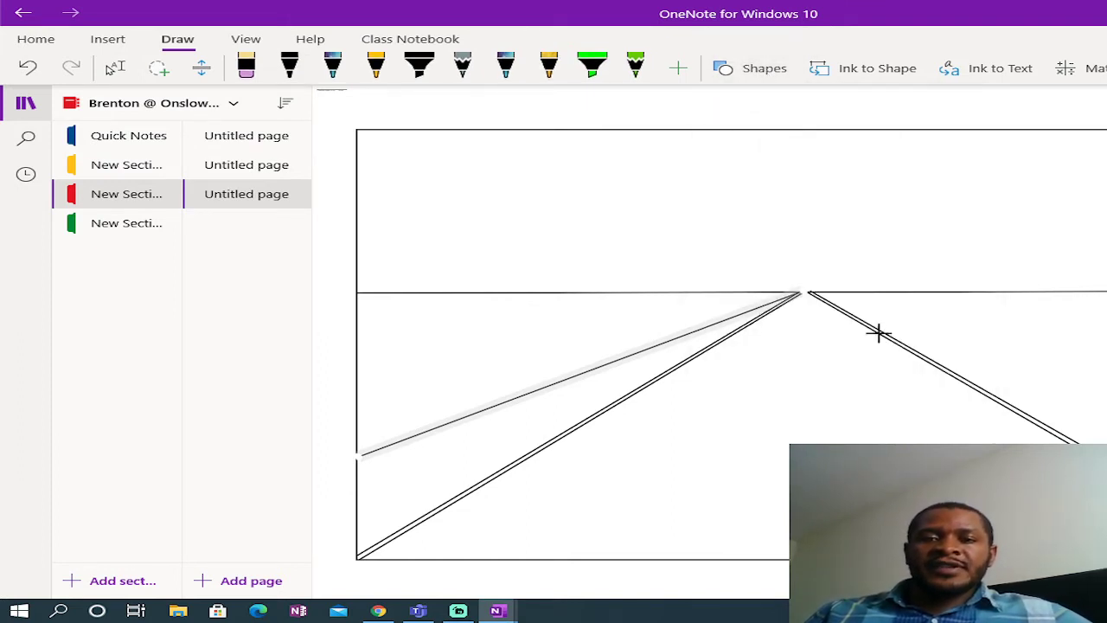
pyautogui.moveTo(807, 292); pyautogui.dragTo(1106, 394)
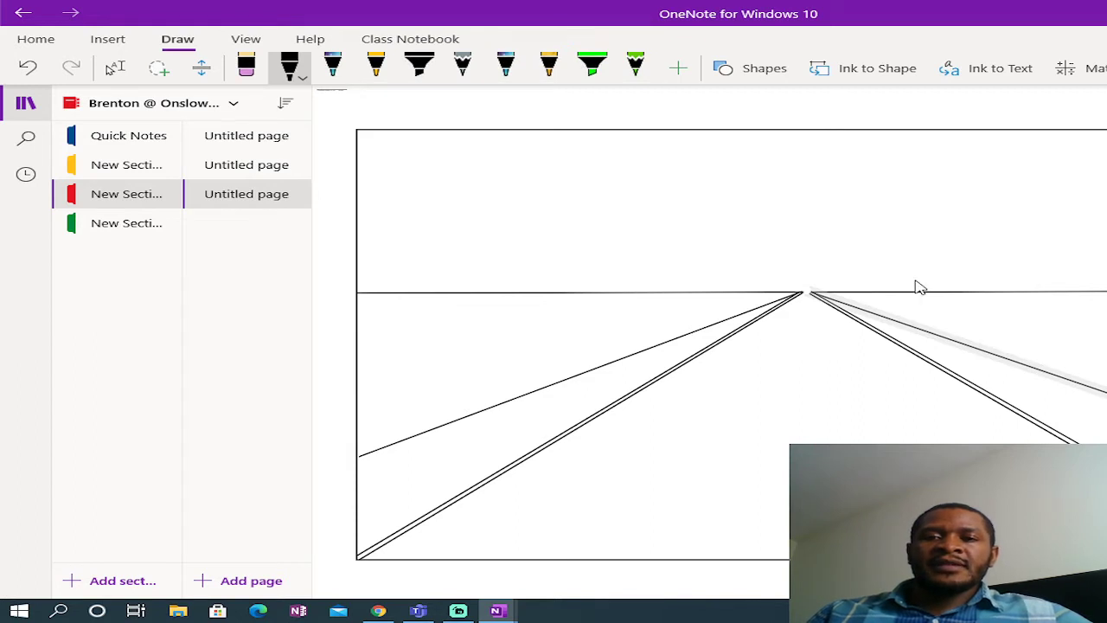
# Step: Draw a narrow triangle down the middle of the road, with its apex at the vanishing point and base on the frame's bottom edge
pyautogui.click(765, 73)
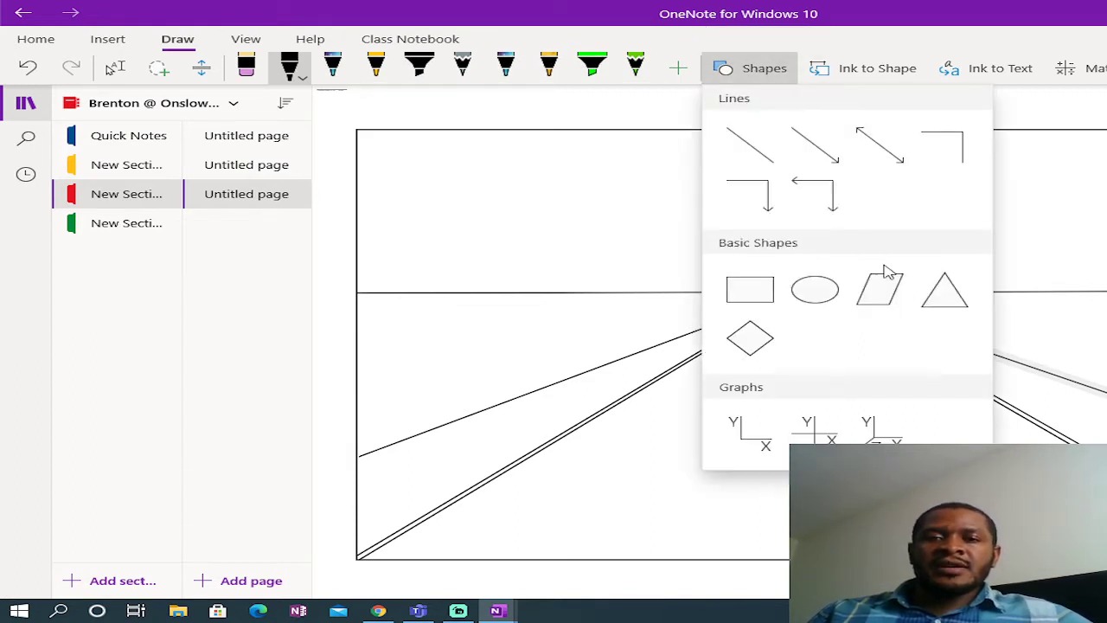
pyautogui.click(945, 291)
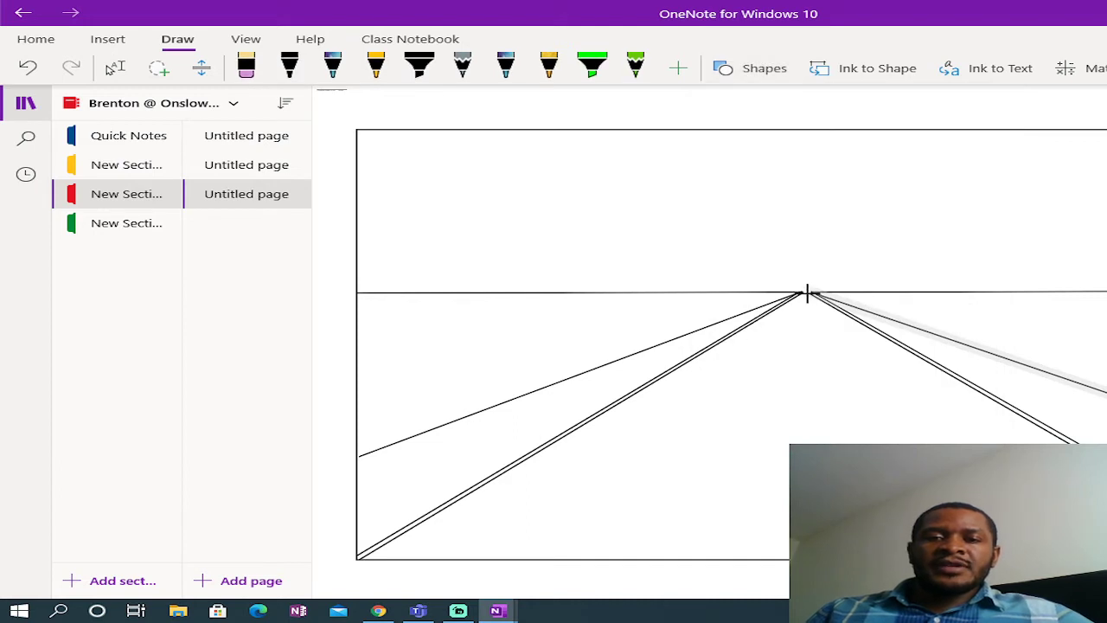
pyautogui.moveTo(806, 291); pyautogui.dragTo(783, 558)
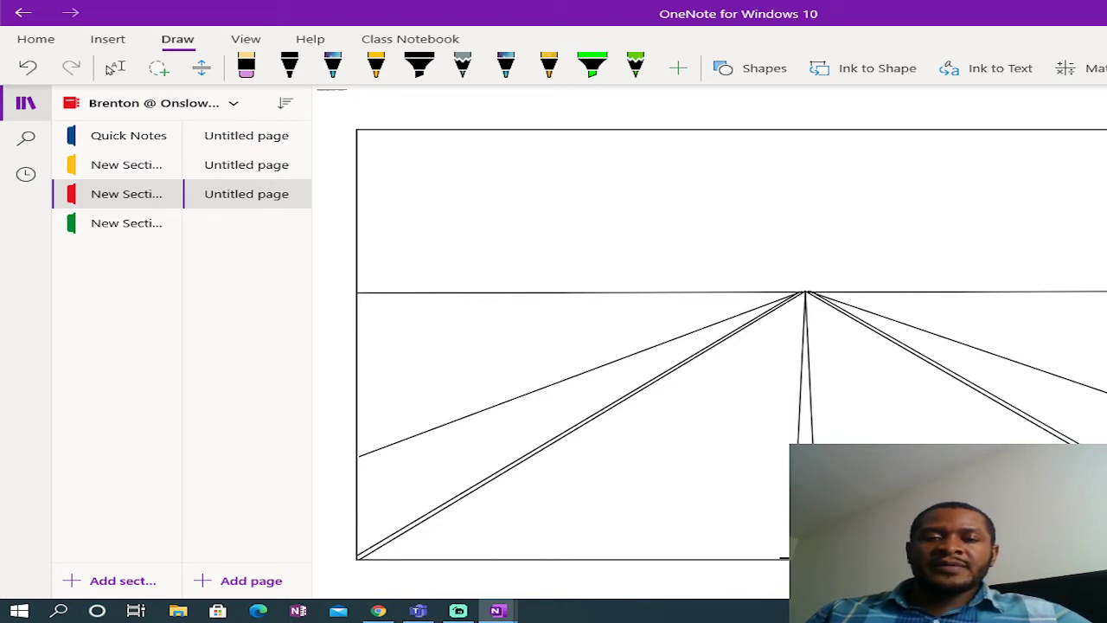
pyautogui.moveTo(788, 557); pyautogui.dragTo(790, 558)
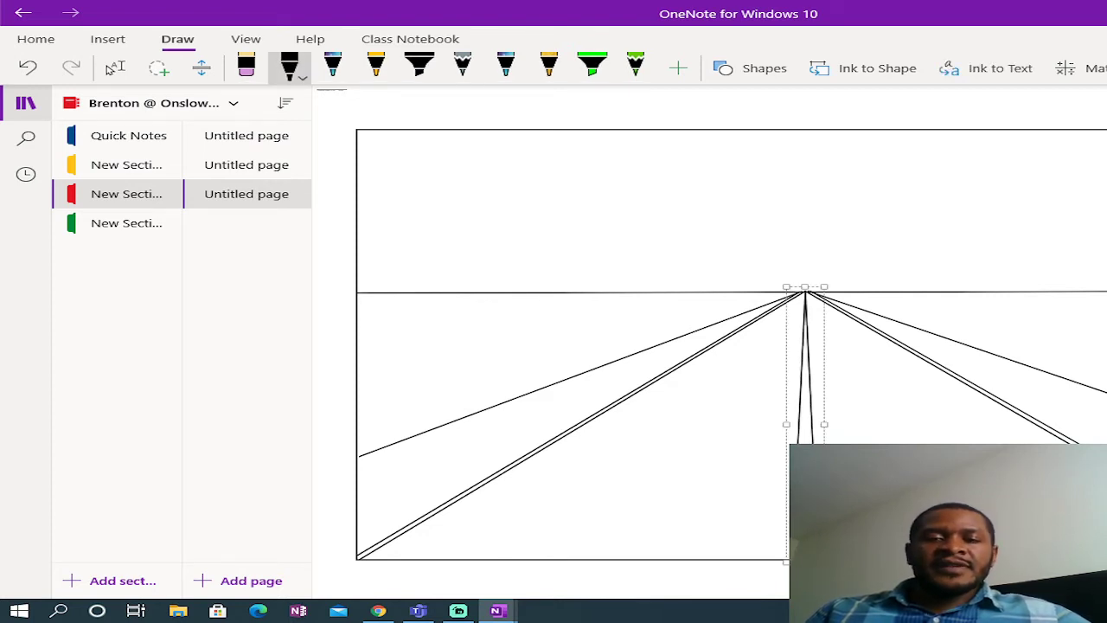
pyautogui.click(801, 249)
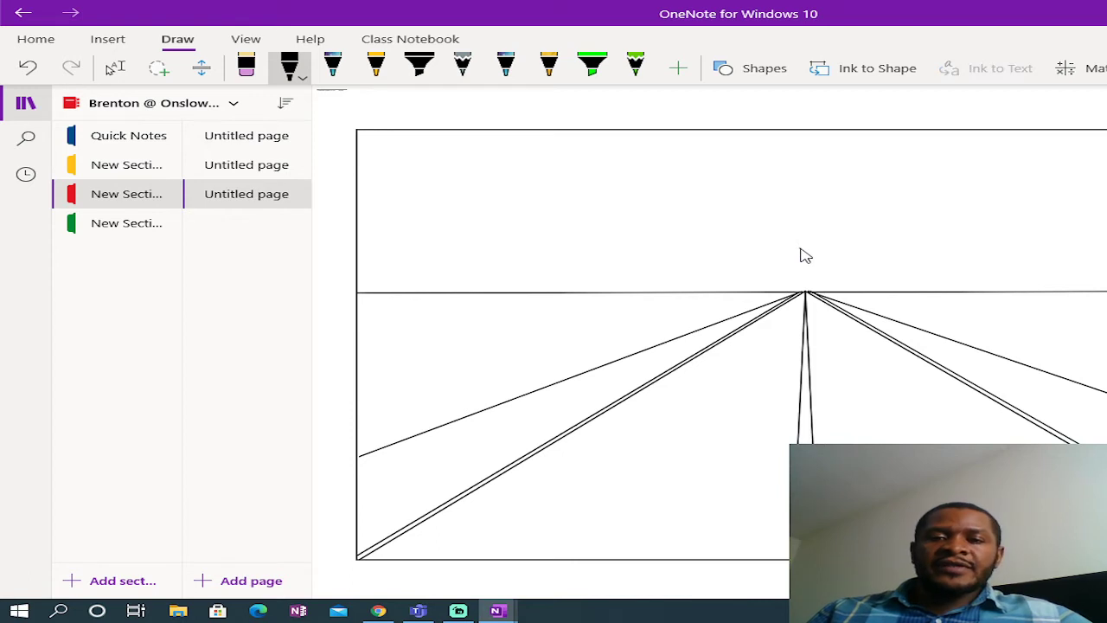
pyautogui.click(855, 369)
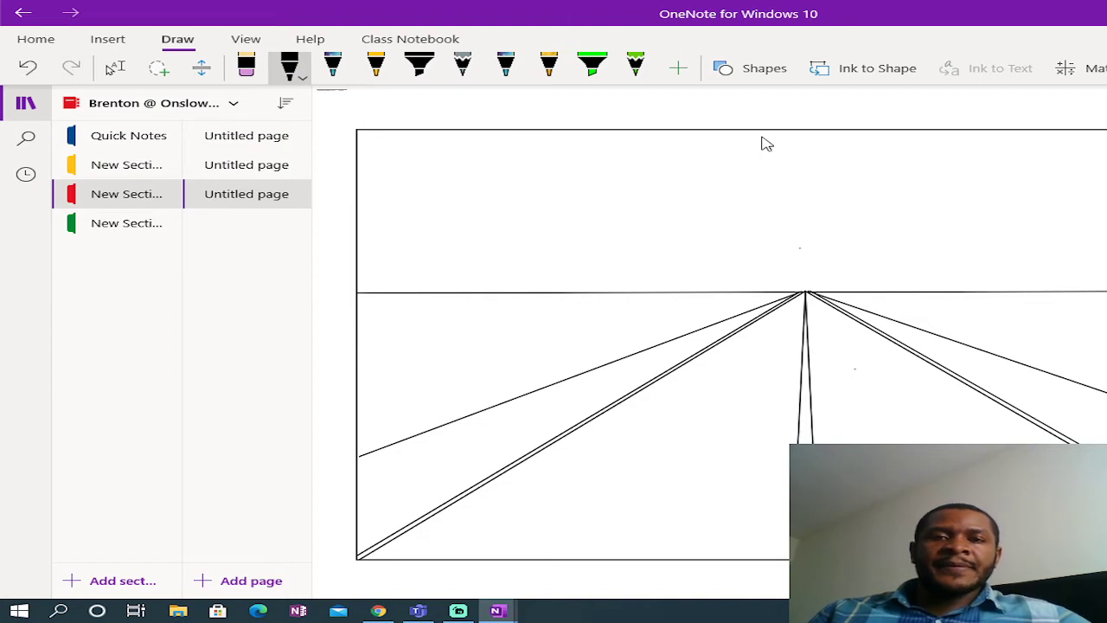
# Step: Draw two roughly horizontal division lines across the wide front part of the left sidewalk, the second one shorter and farther back
pyautogui.click(765, 73)
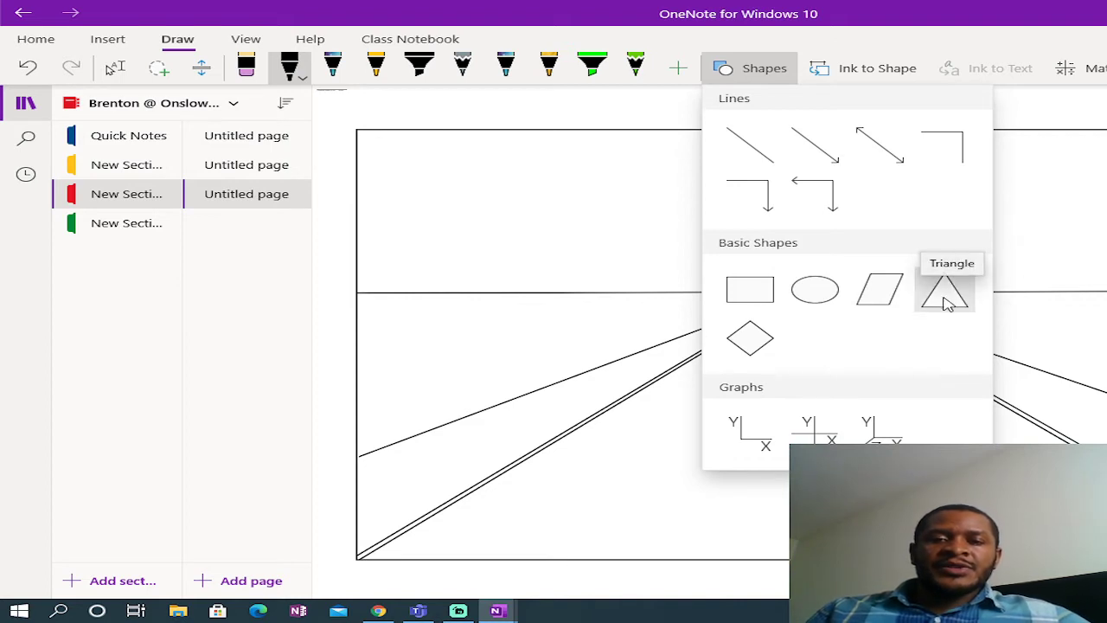
pyautogui.click(746, 147)
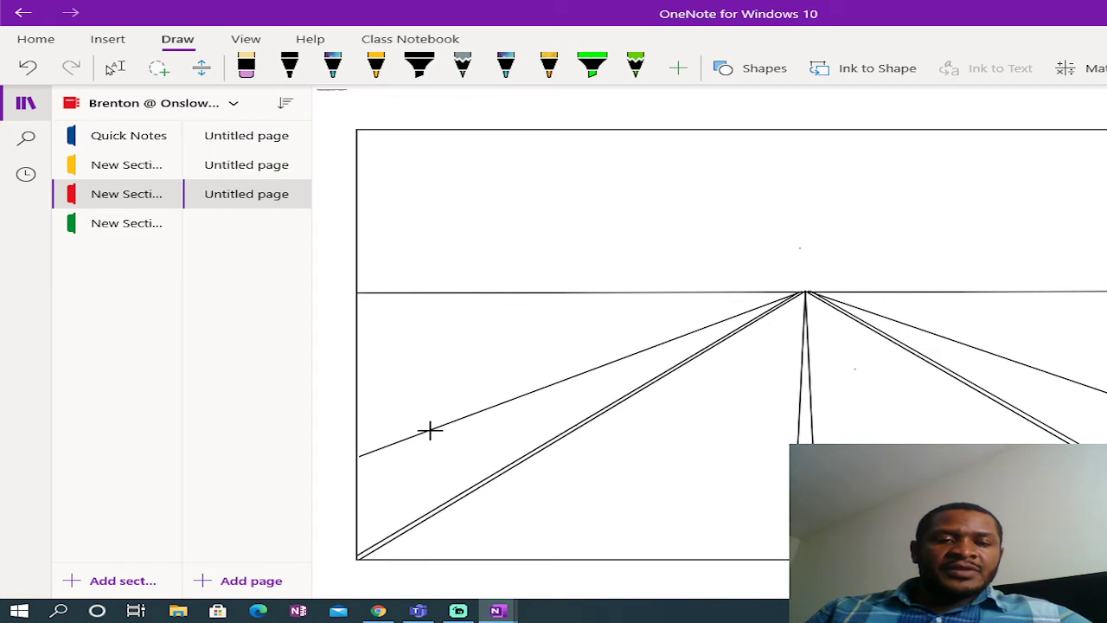
pyautogui.moveTo(429, 430); pyautogui.dragTo(558, 432)
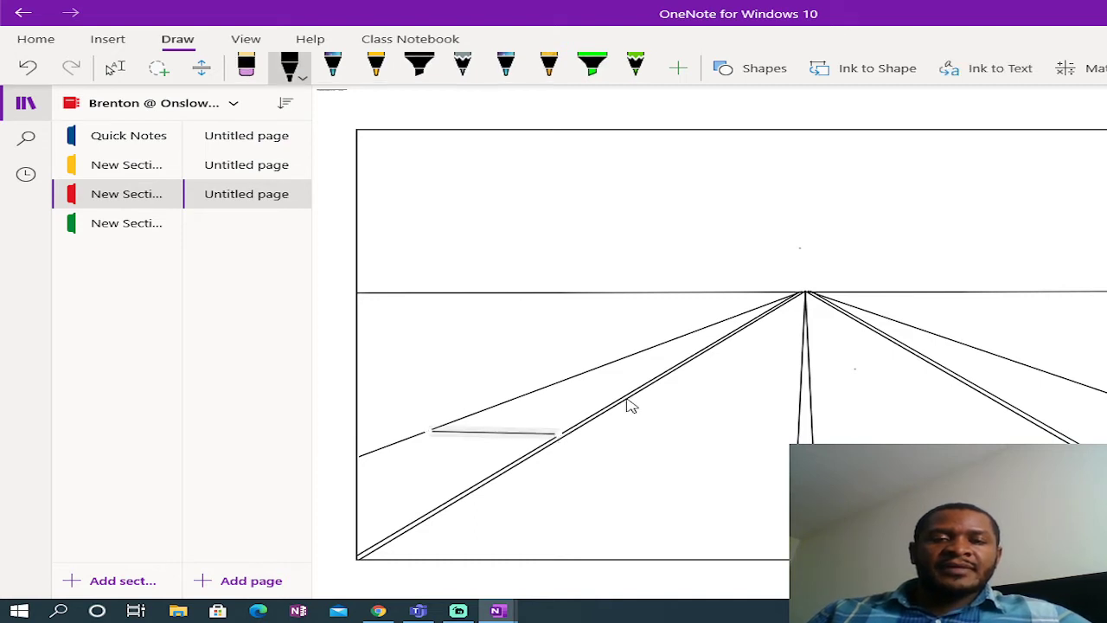
pyautogui.click(758, 76)
pyautogui.click(766, 154)
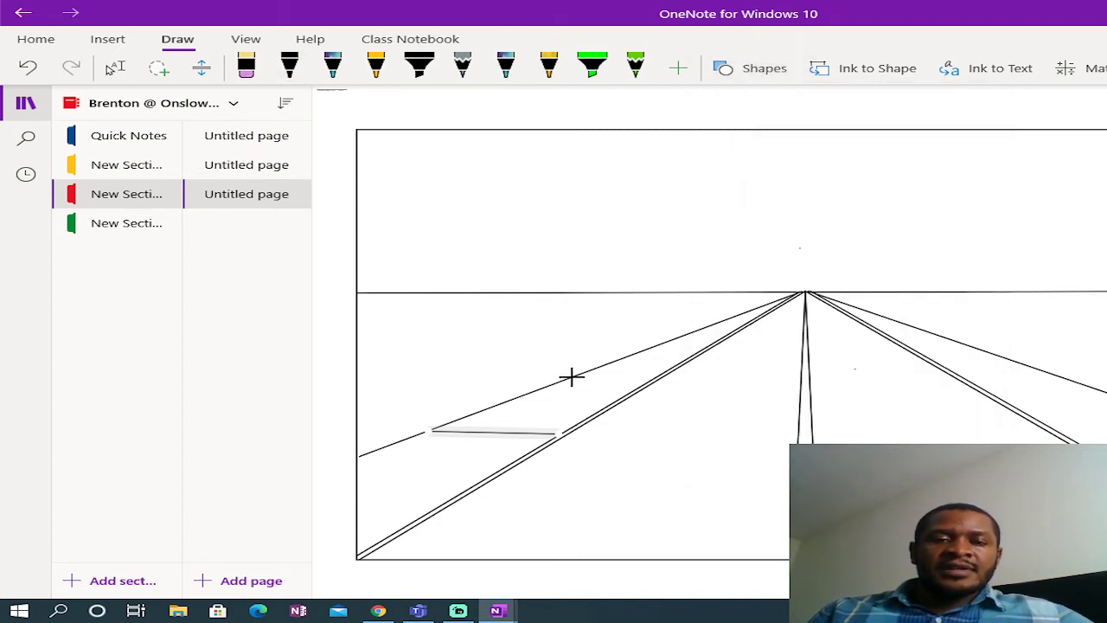
pyautogui.moveTo(572, 376); pyautogui.dragTo(663, 374)
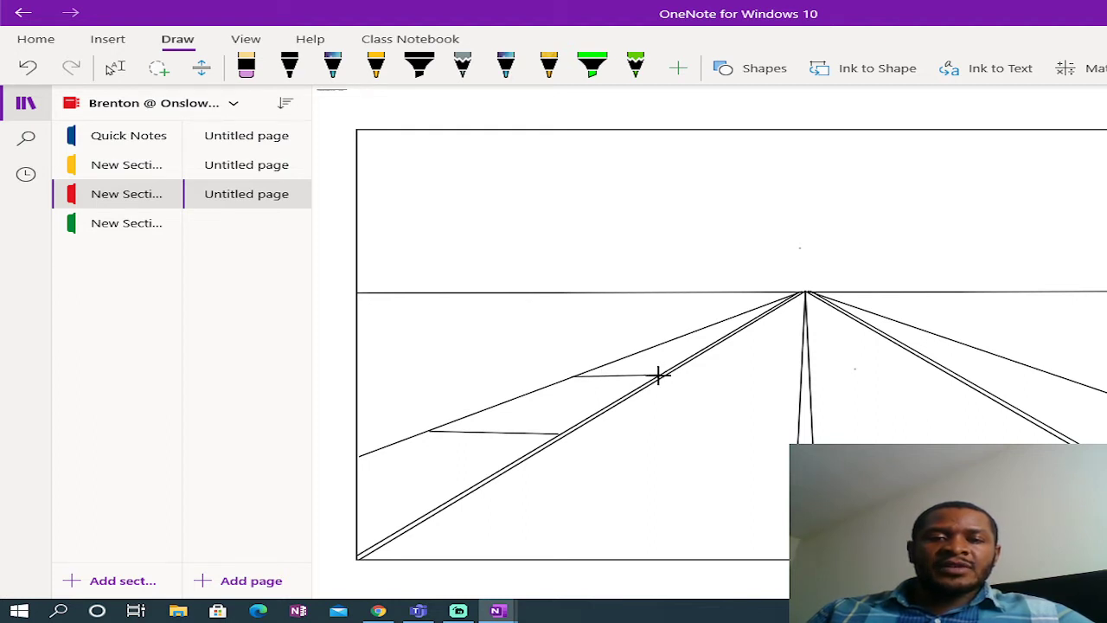
pyautogui.moveTo(656, 374); pyautogui.dragTo(654, 376)
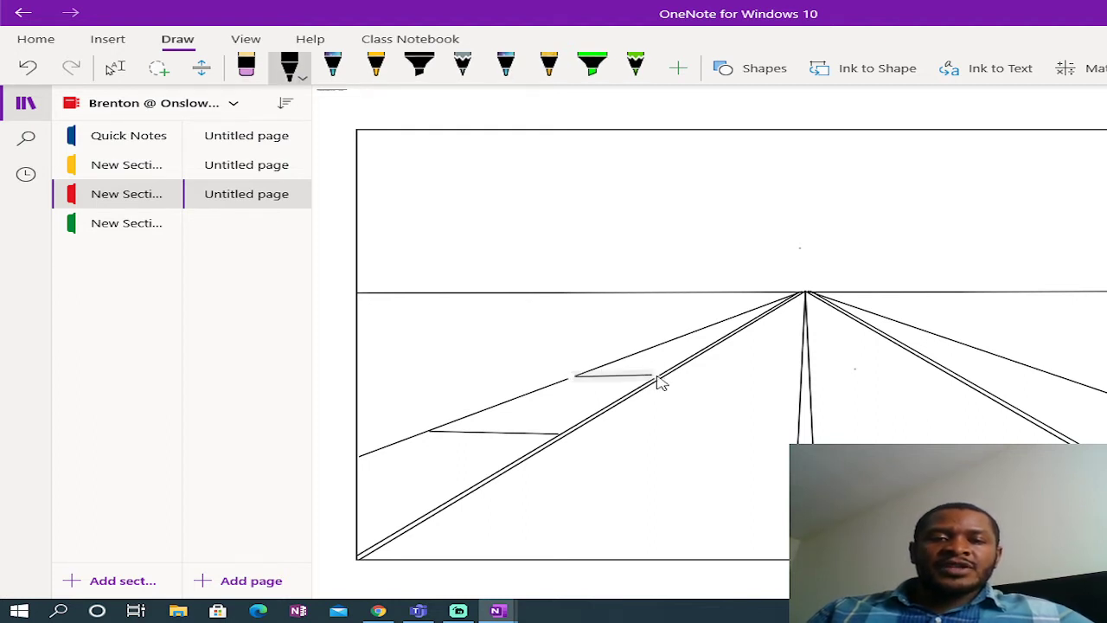
# Step: Add three more horizontal division lines across the left sidewalk, each shorter and closer together toward the vanishing point
pyautogui.click(761, 69)
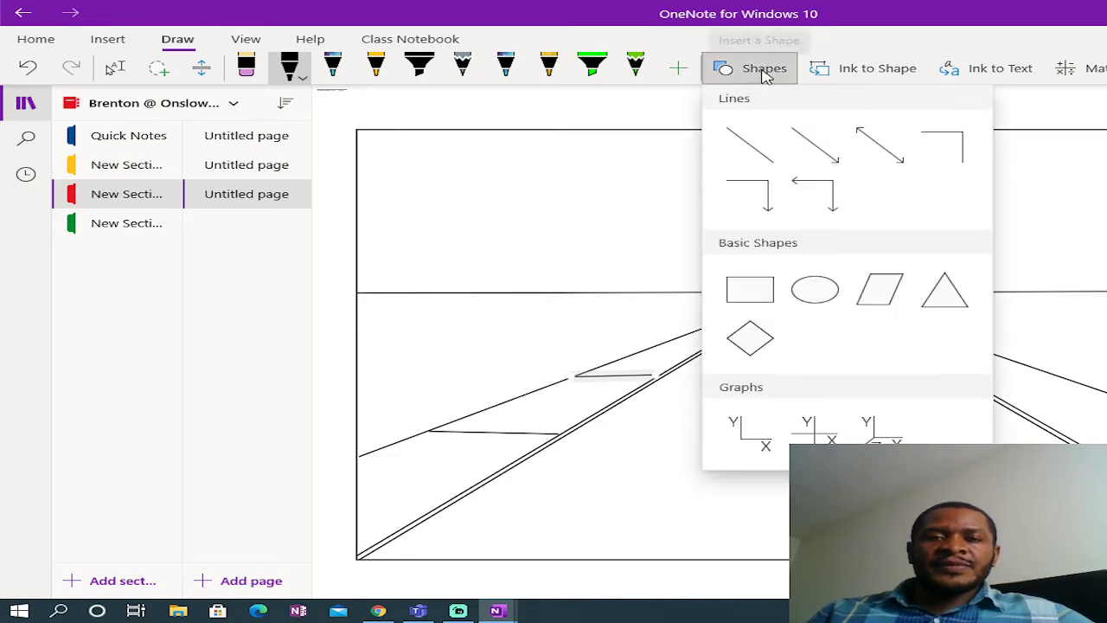
pyautogui.click(761, 154)
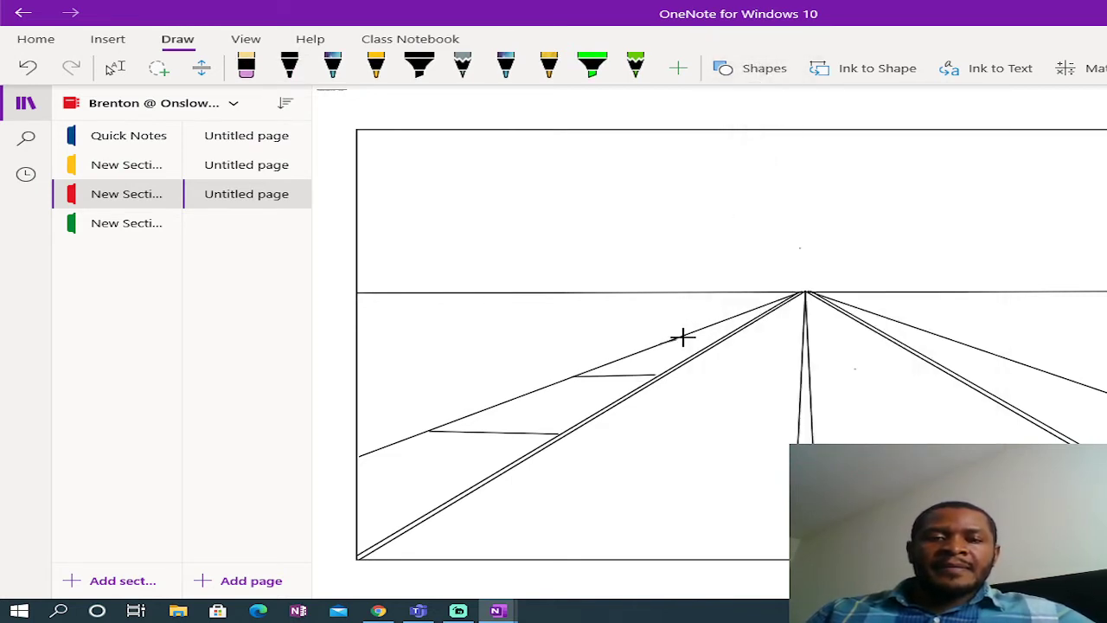
pyautogui.moveTo(665, 343); pyautogui.dragTo(710, 343)
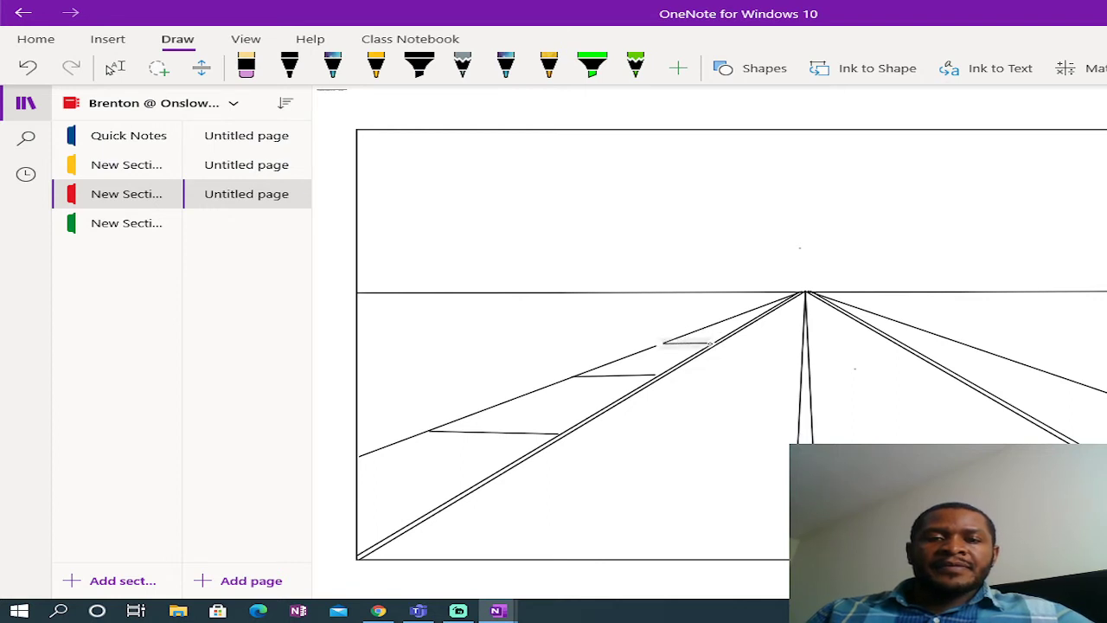
pyautogui.click(766, 69)
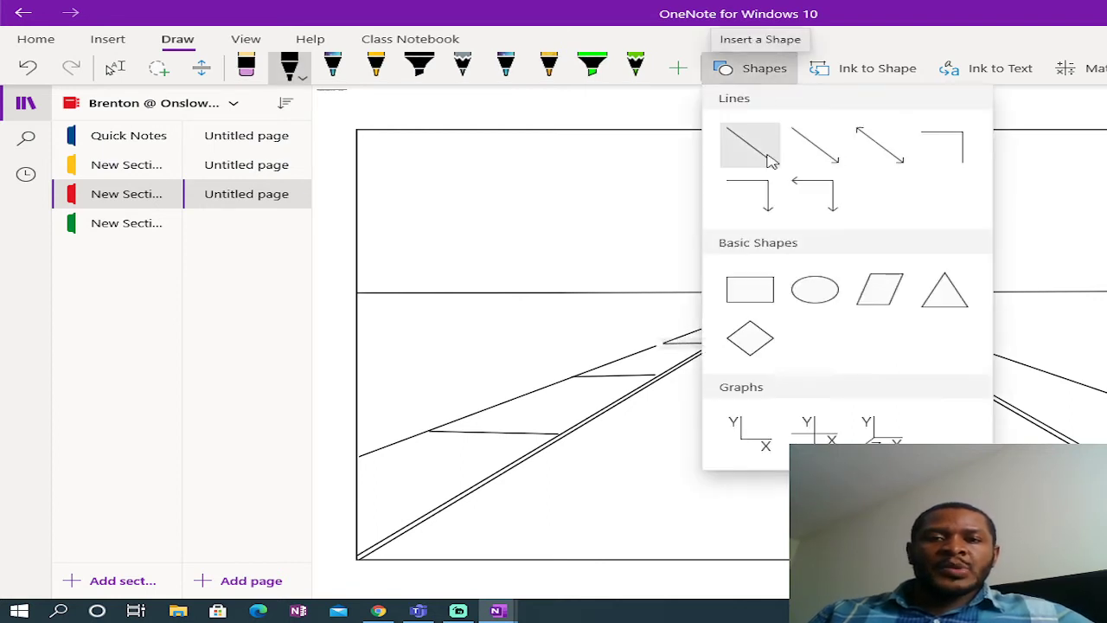
pyautogui.click(763, 154)
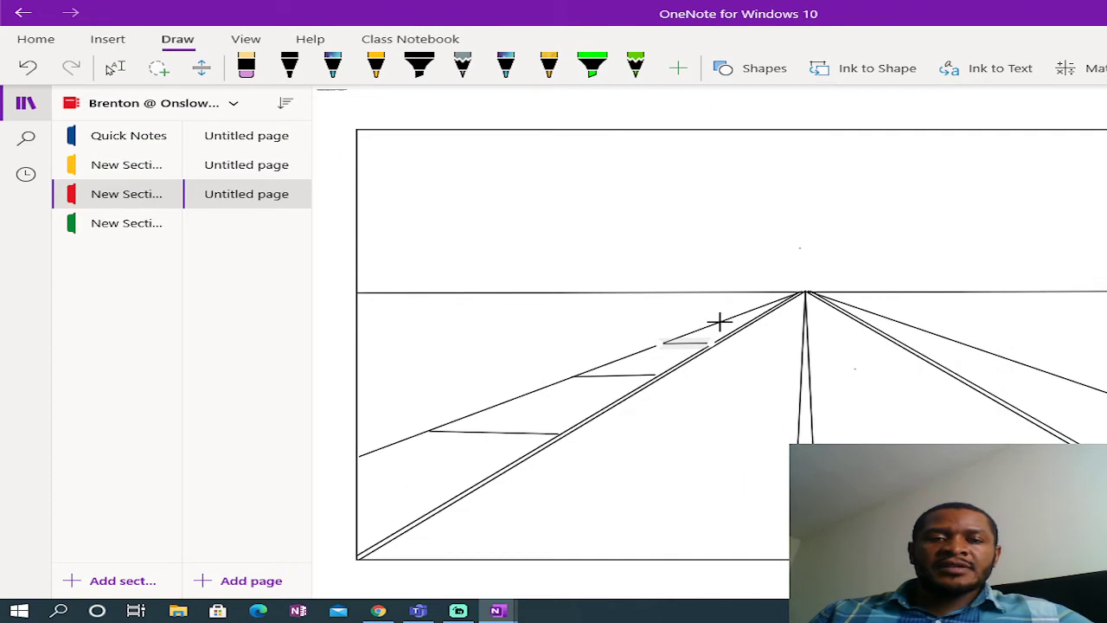
pyautogui.moveTo(723, 320); pyautogui.dragTo(752, 321)
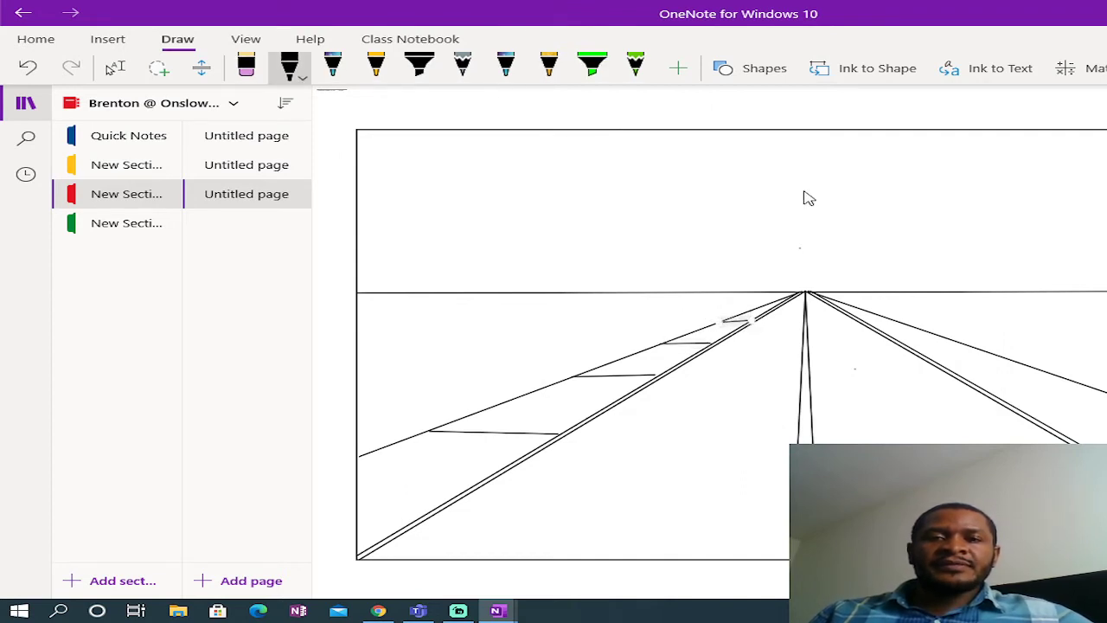
pyautogui.click(777, 76)
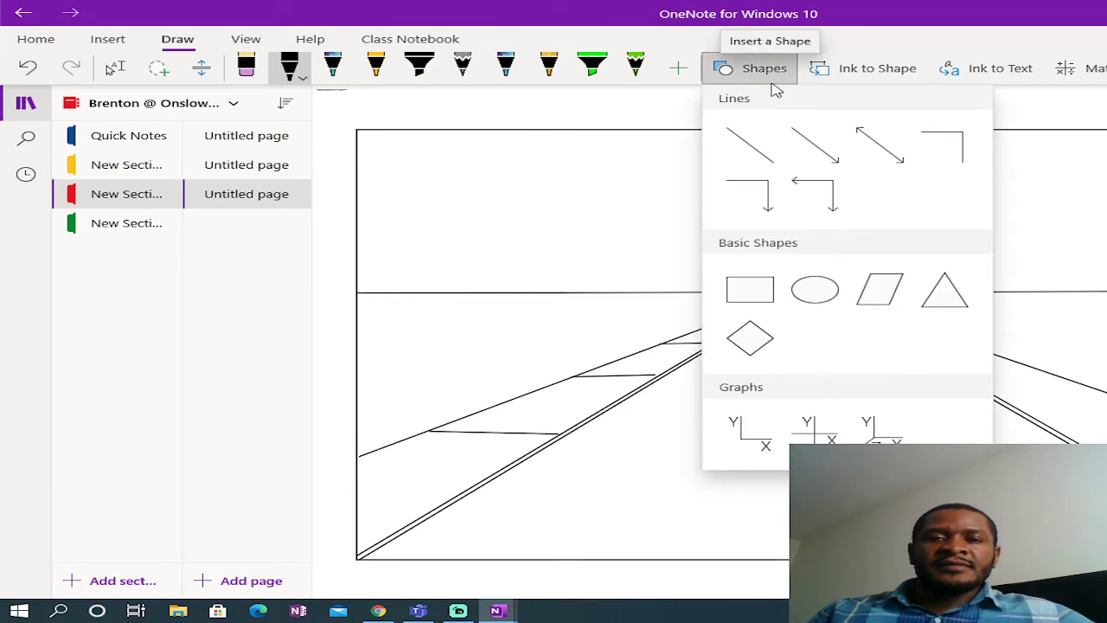
pyautogui.click(761, 149)
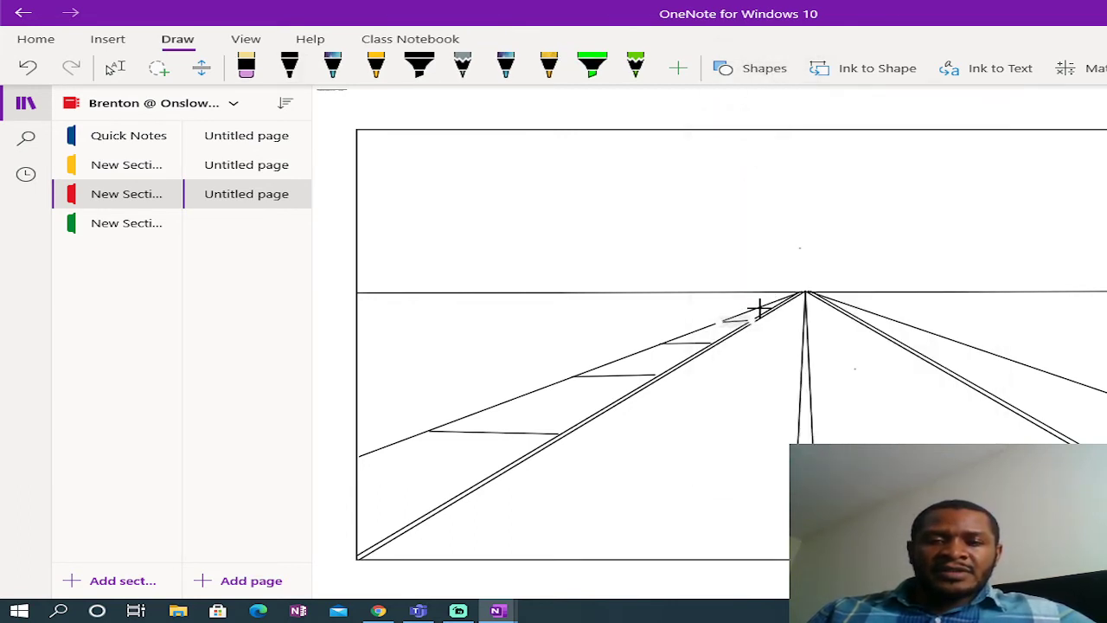
pyautogui.moveTo(759, 307); pyautogui.dragTo(773, 307)
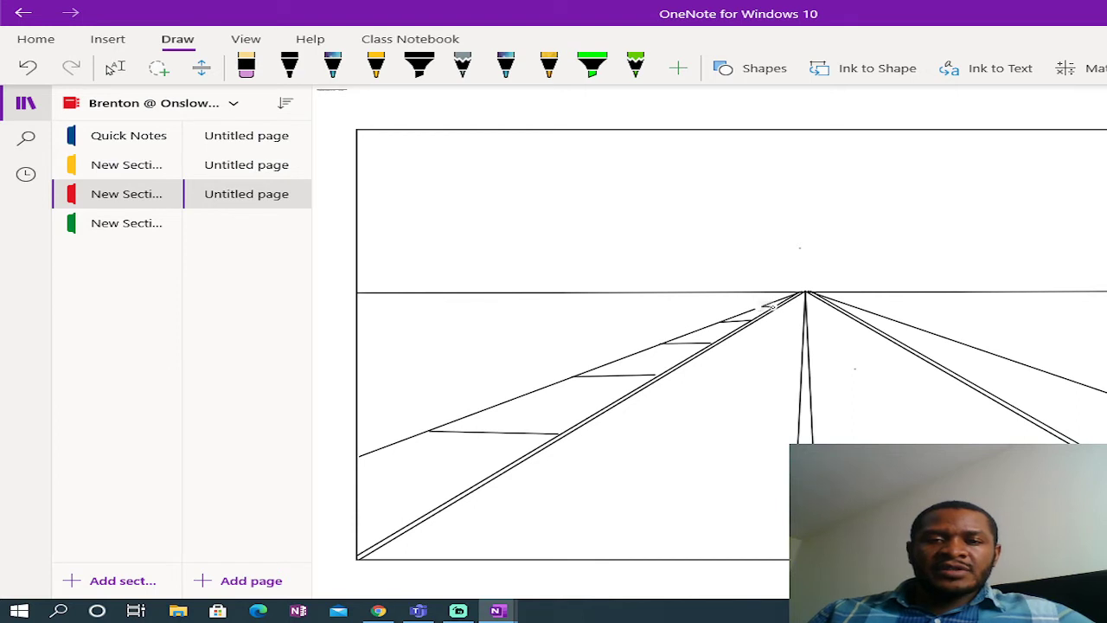
pyautogui.click(289, 65)
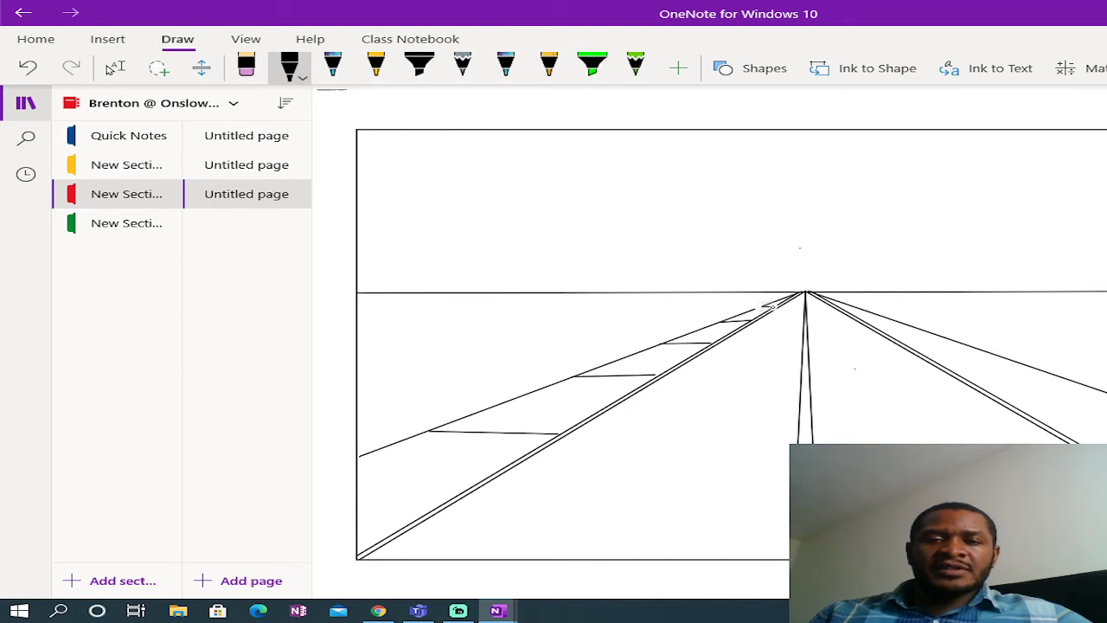
# Step: Draw two short horizontal division lines across the right sidewalk, starting near the vanishing point and working forward
pyautogui.click(765, 69)
pyautogui.click(767, 160)
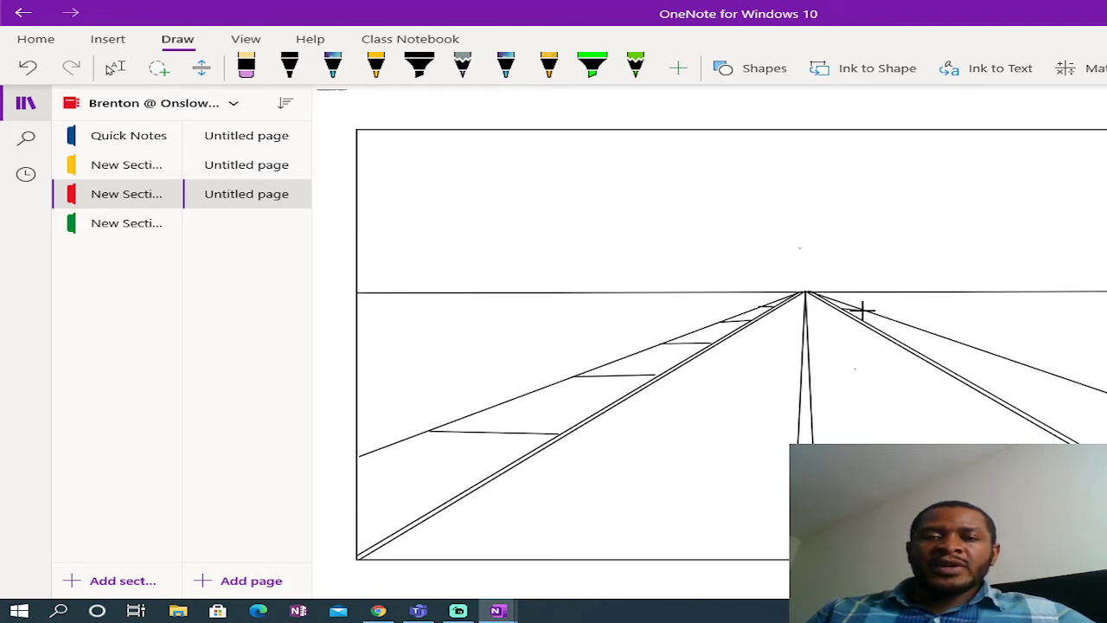
pyautogui.moveTo(861, 310); pyautogui.dragTo(860, 310)
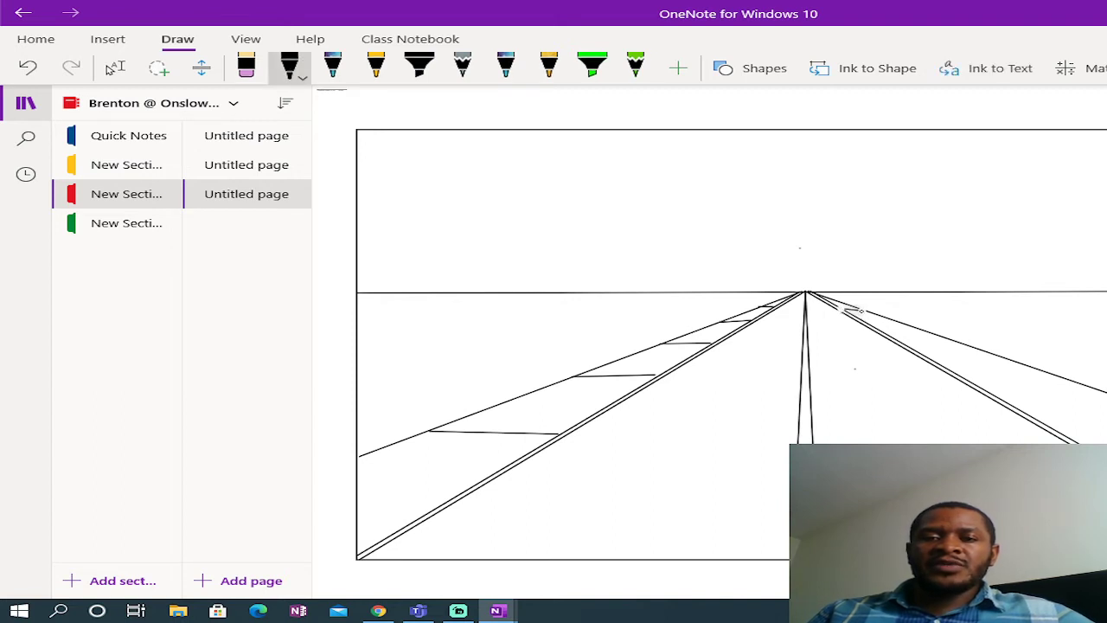
pyautogui.click(777, 73)
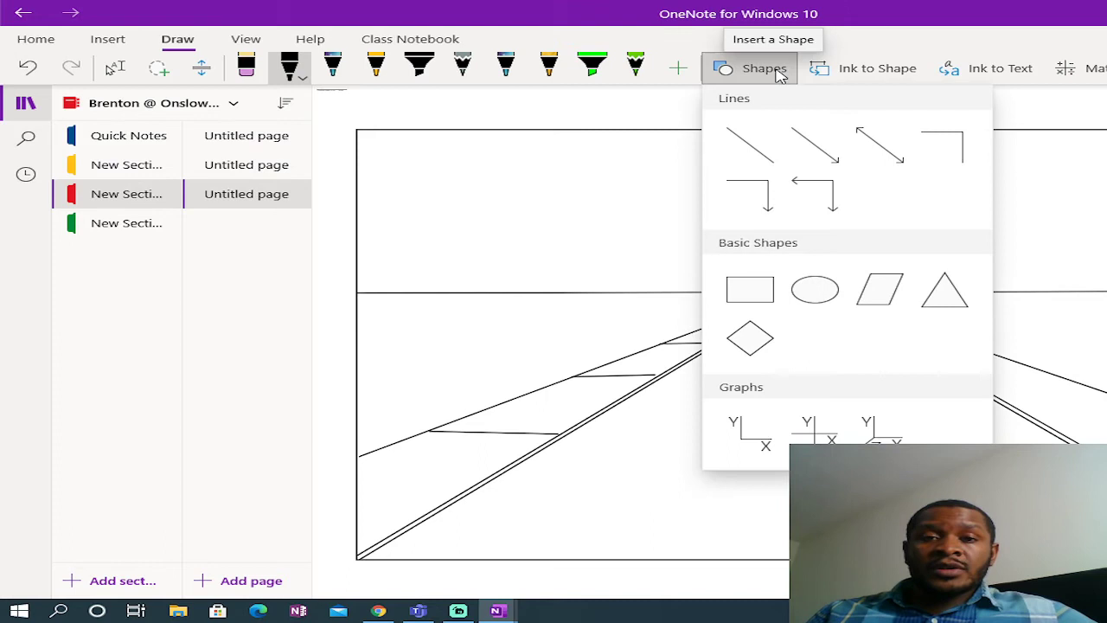
pyautogui.click(761, 154)
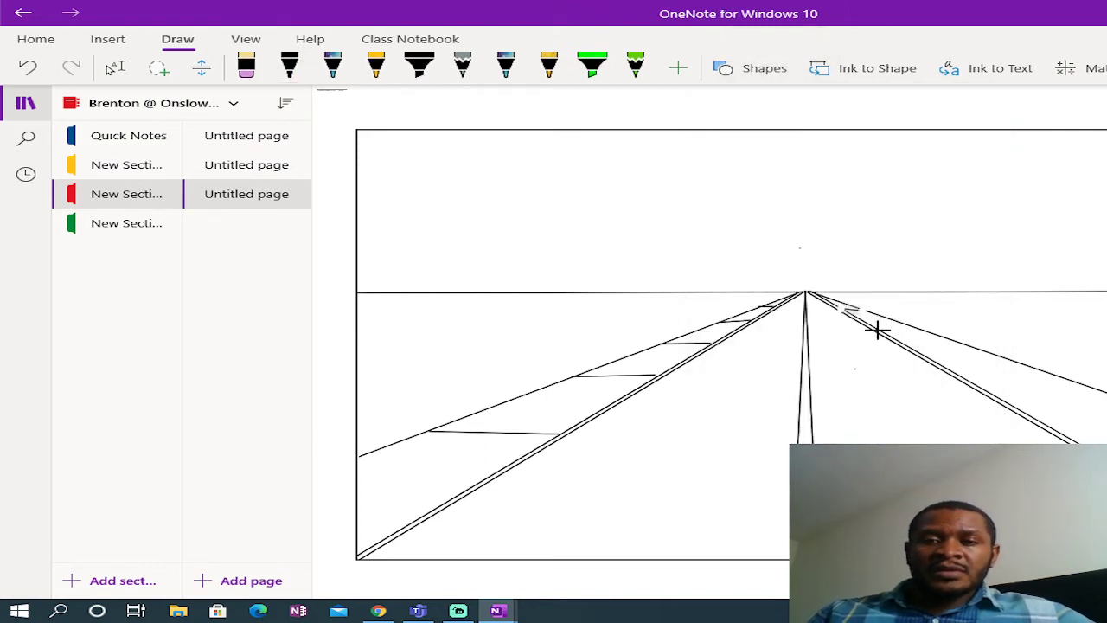
pyautogui.moveTo(881, 330); pyautogui.dragTo(928, 331)
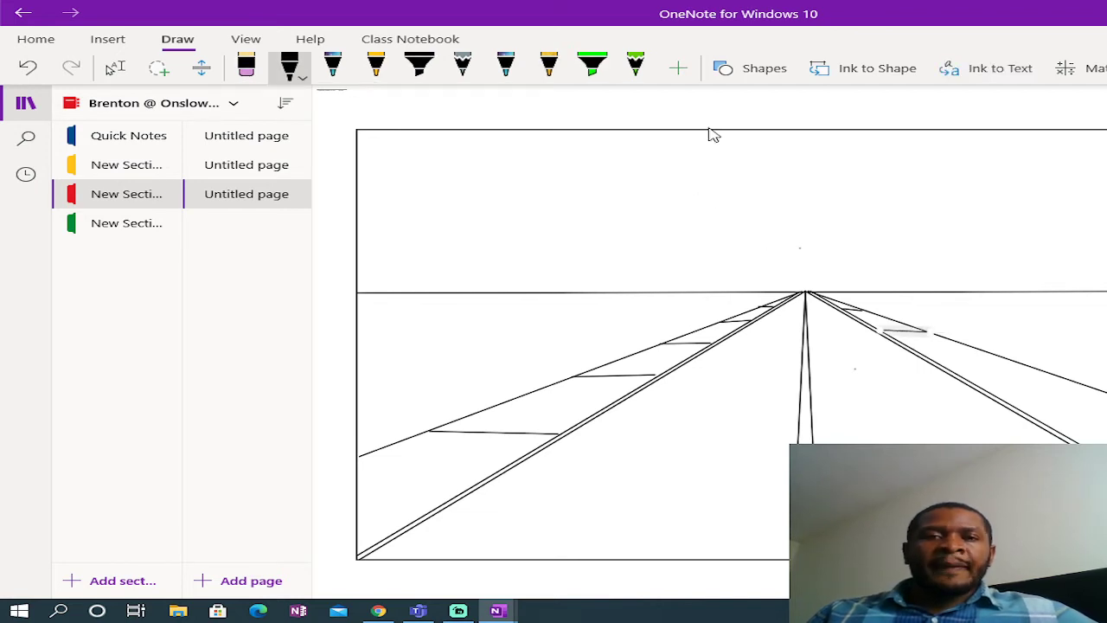
# Step: Draw two longer horizontal division lines across the front part of the right sidewalk, with wider spacing between them
pyautogui.click(764, 70)
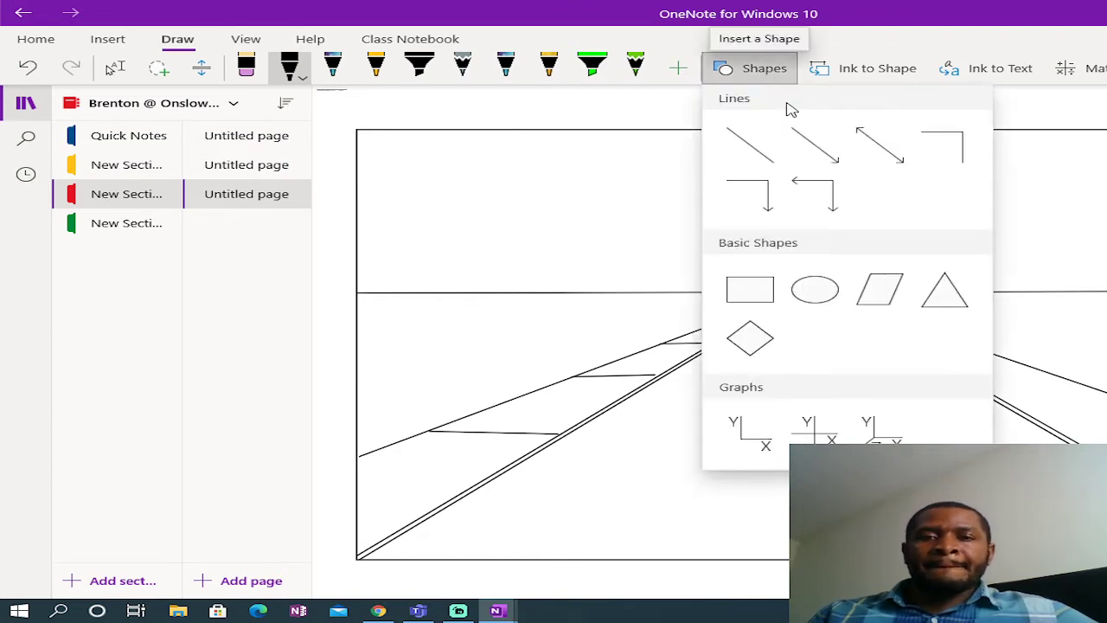
pyautogui.click(750, 144)
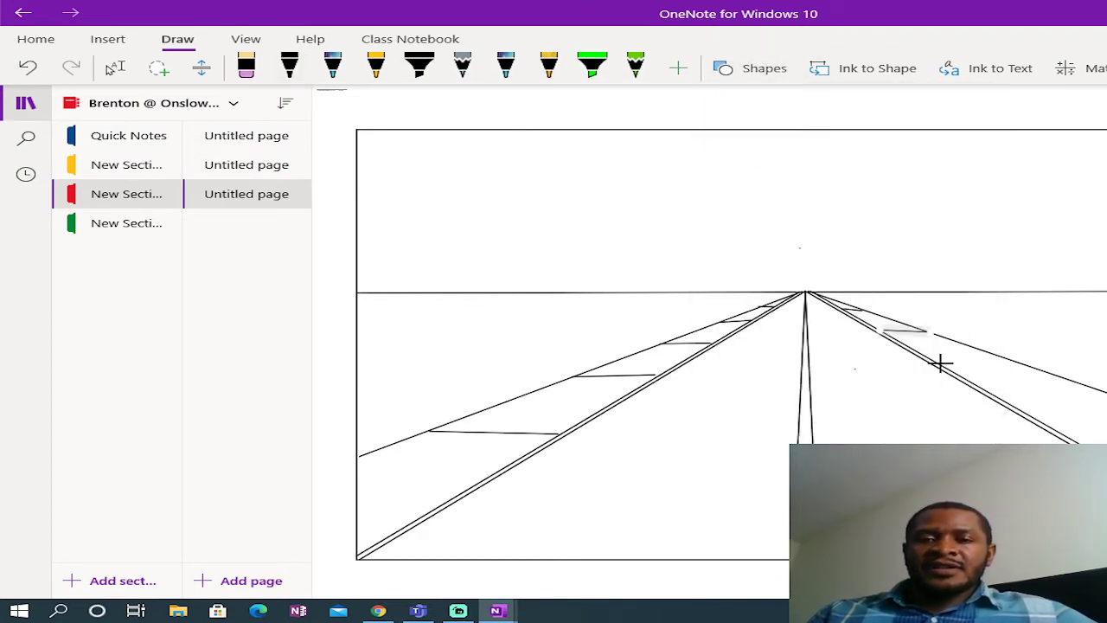
pyautogui.moveTo(948, 370); pyautogui.dragTo(1043, 370)
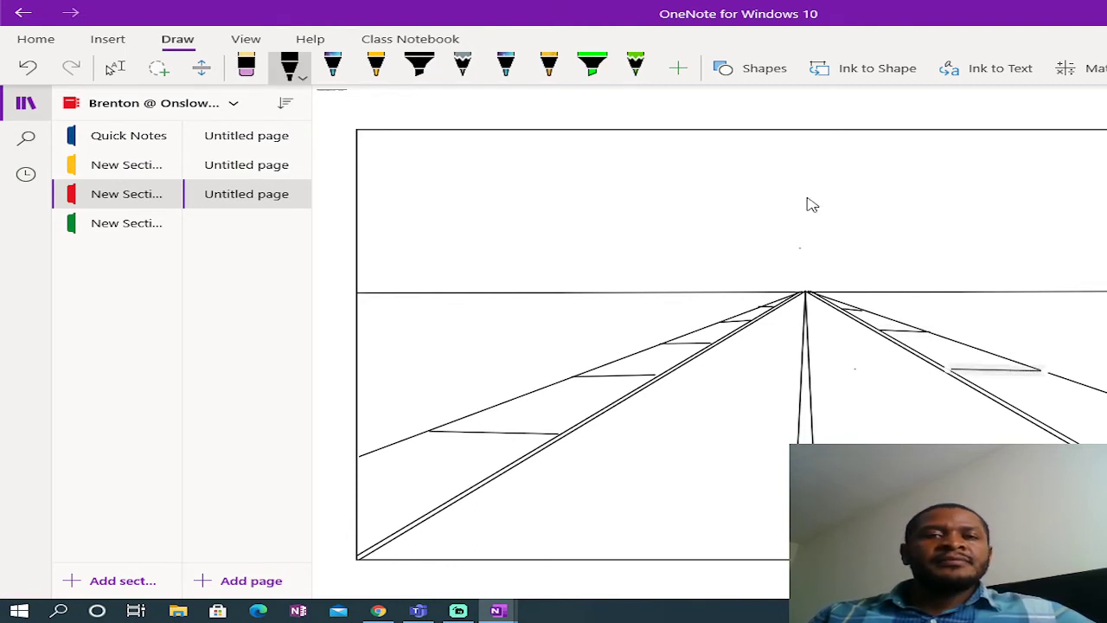
pyautogui.click(752, 72)
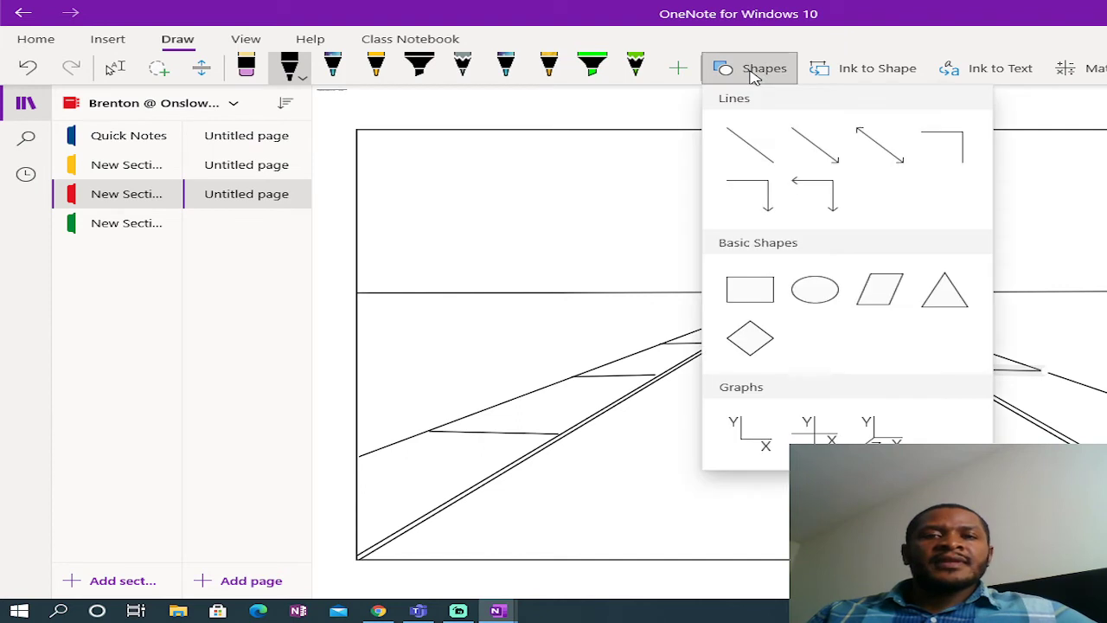
pyautogui.click(764, 149)
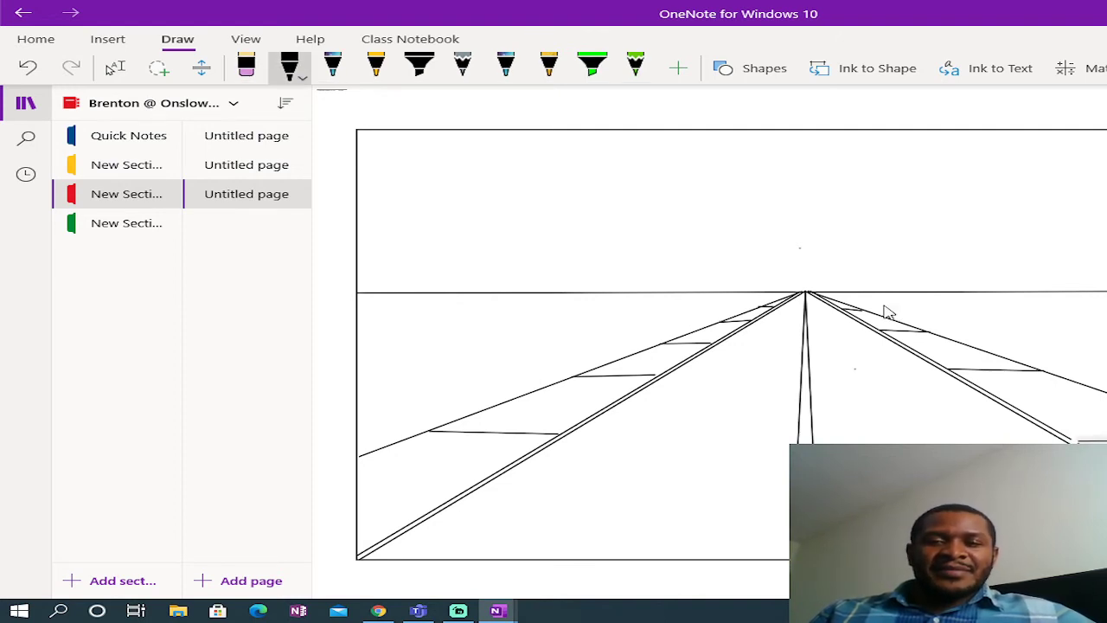
pyautogui.click(765, 73)
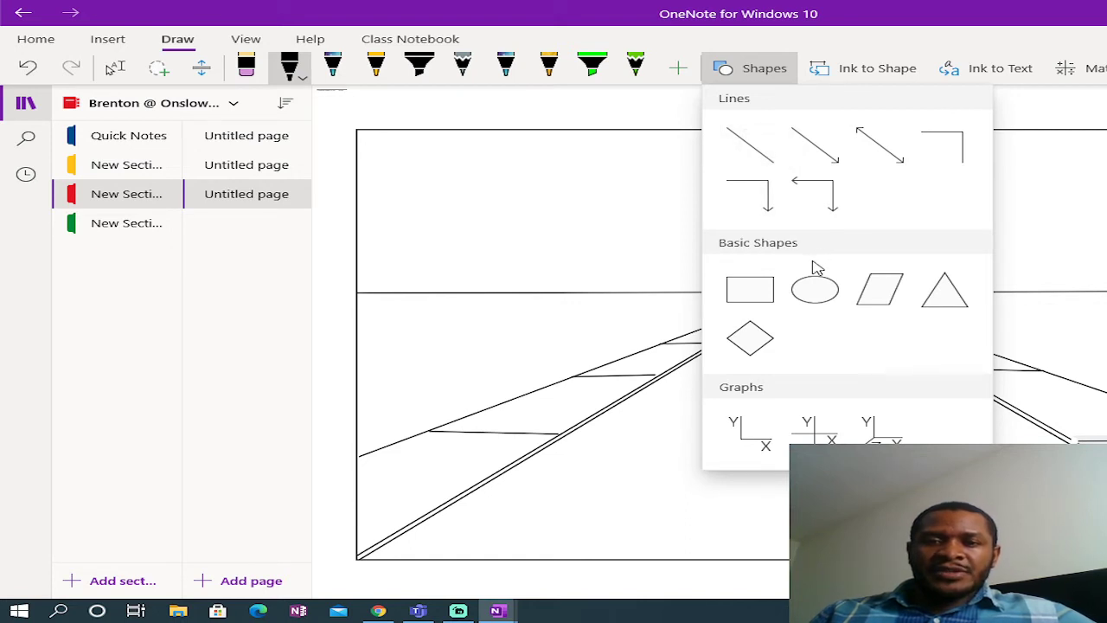
pyautogui.click(758, 345)
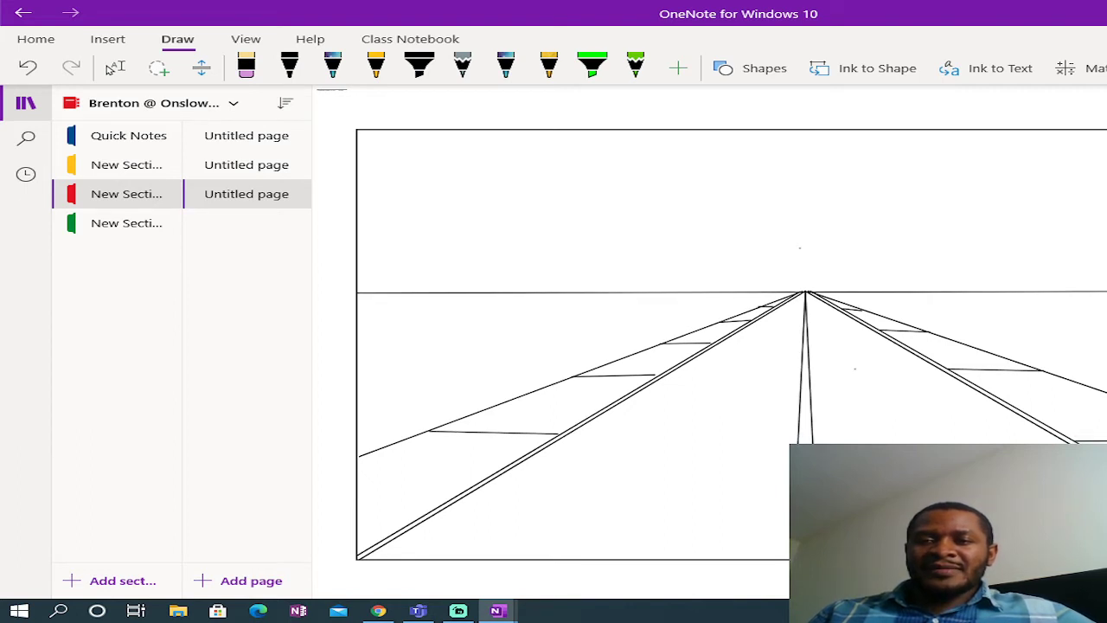
pyautogui.click(289, 66)
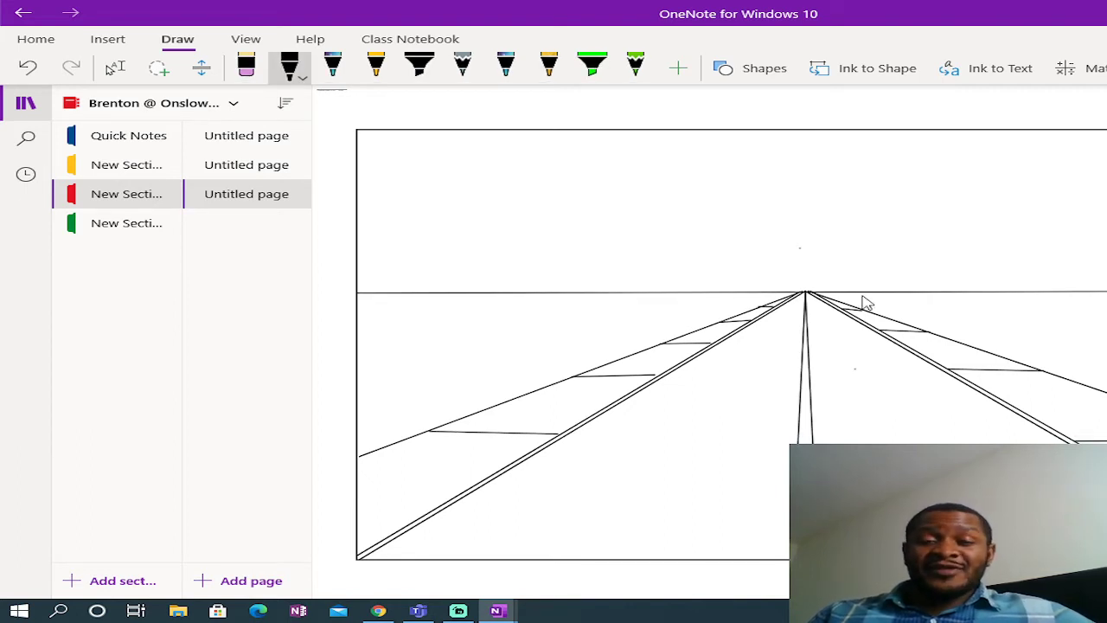
pyautogui.click(758, 69)
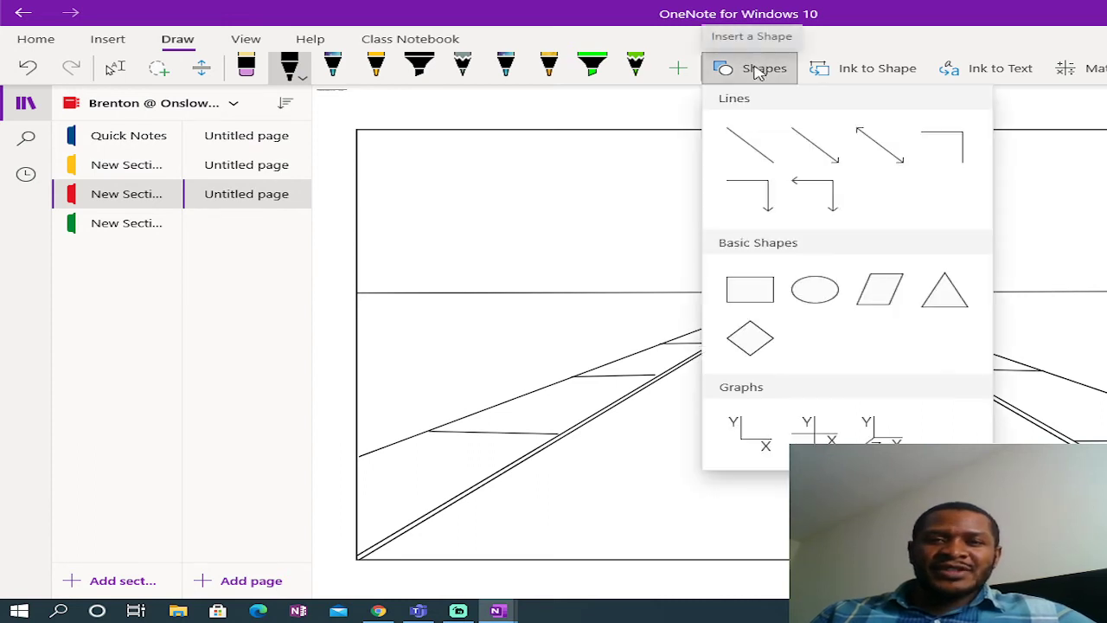
pyautogui.click(749, 290)
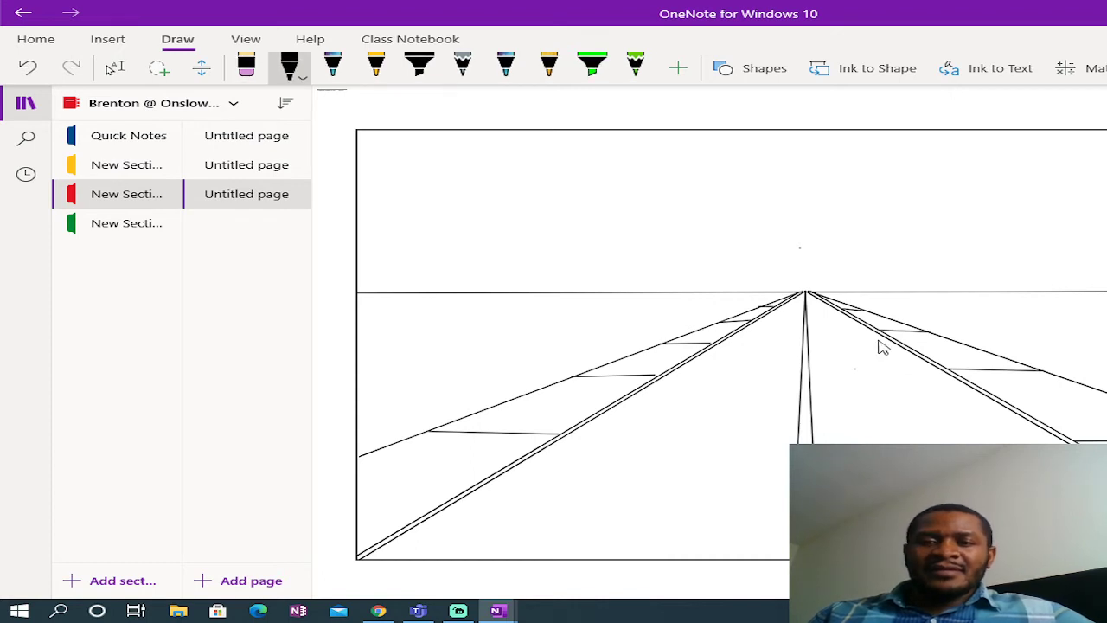
# Step: Draw a triangle standing on the horizon line near the frame's left side, about twice as wide as it is high
pyautogui.click(758, 76)
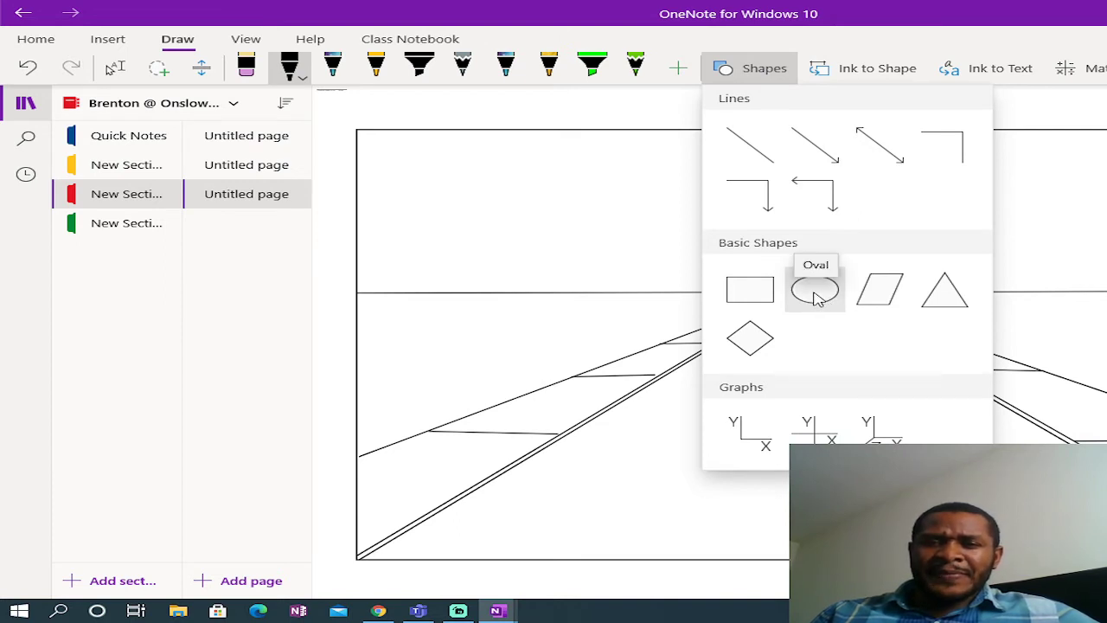
pyautogui.click(945, 292)
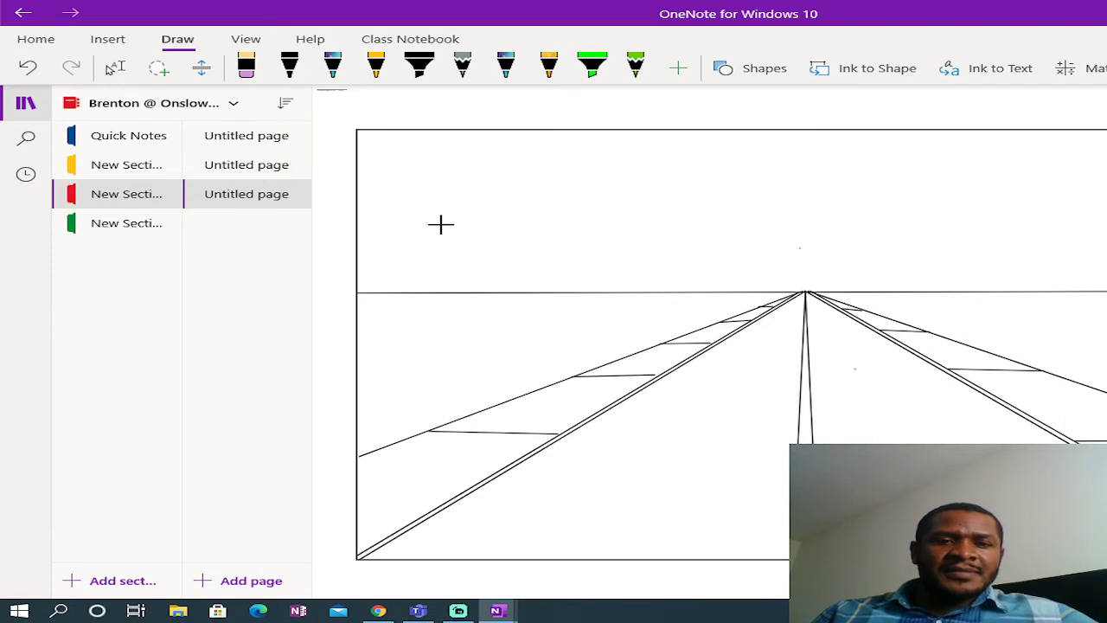
pyautogui.moveTo(440, 232); pyautogui.dragTo(385, 292)
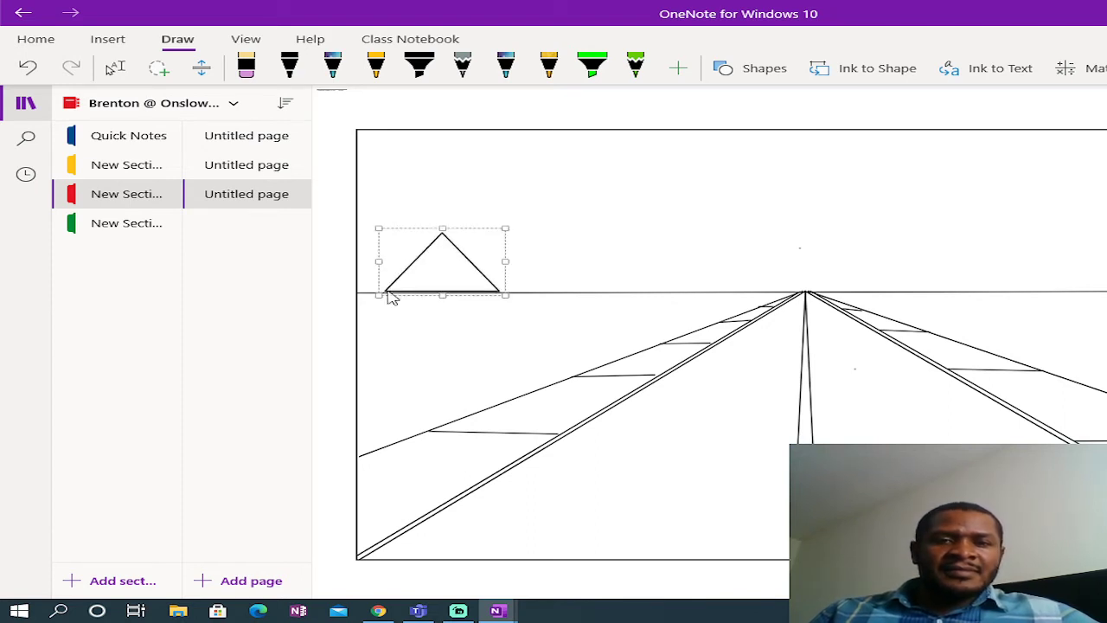
pyautogui.click(766, 71)
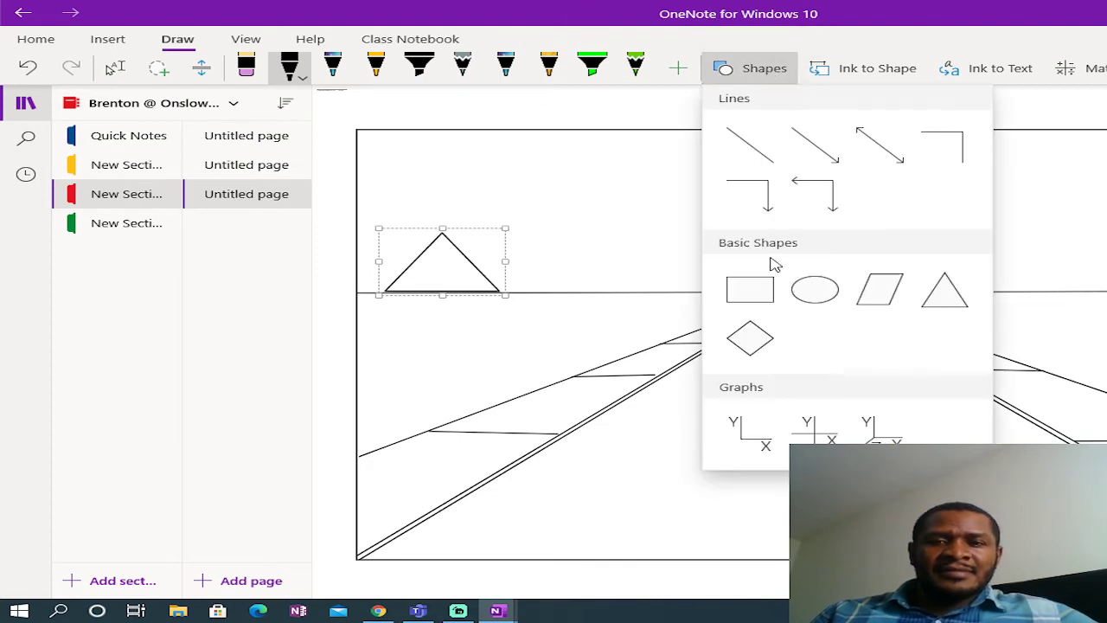
# Step: Draw a rectangle directly below the triangle as the house front, slightly narrower than the roof, with a smaller window rectangle centred inside it
pyautogui.click(750, 289)
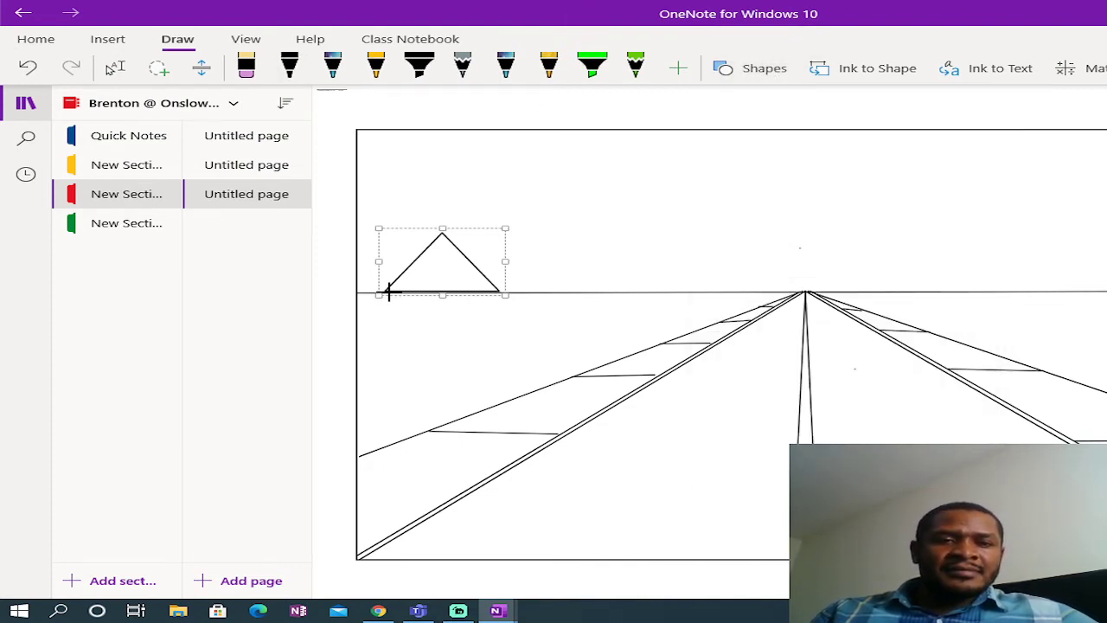
pyautogui.moveTo(389, 292); pyautogui.dragTo(490, 349)
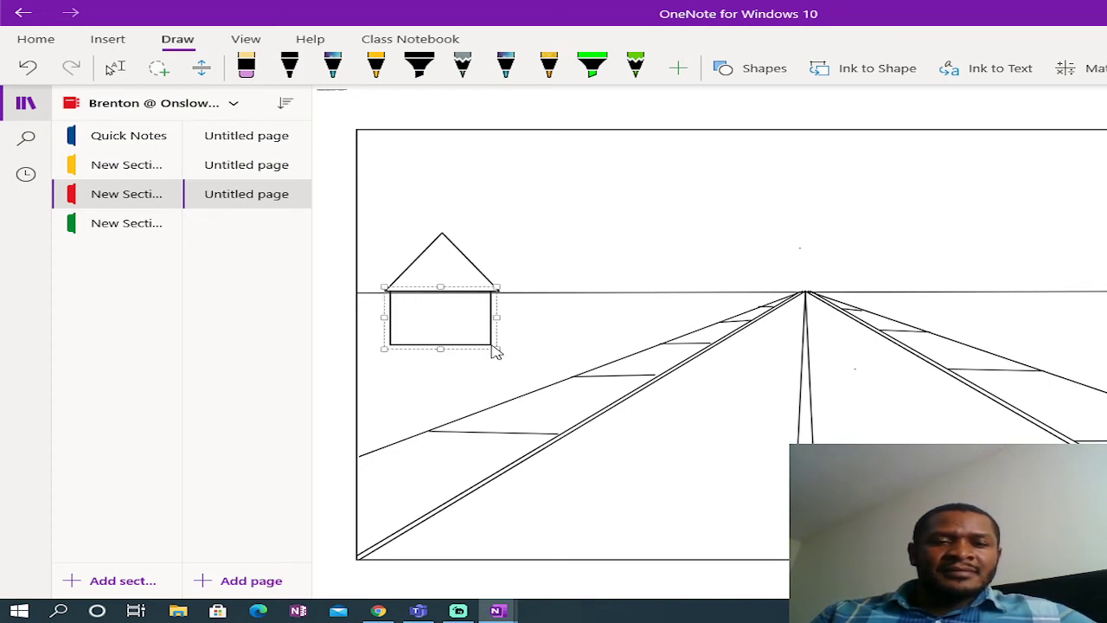
pyautogui.click(766, 68)
pyautogui.click(749, 288)
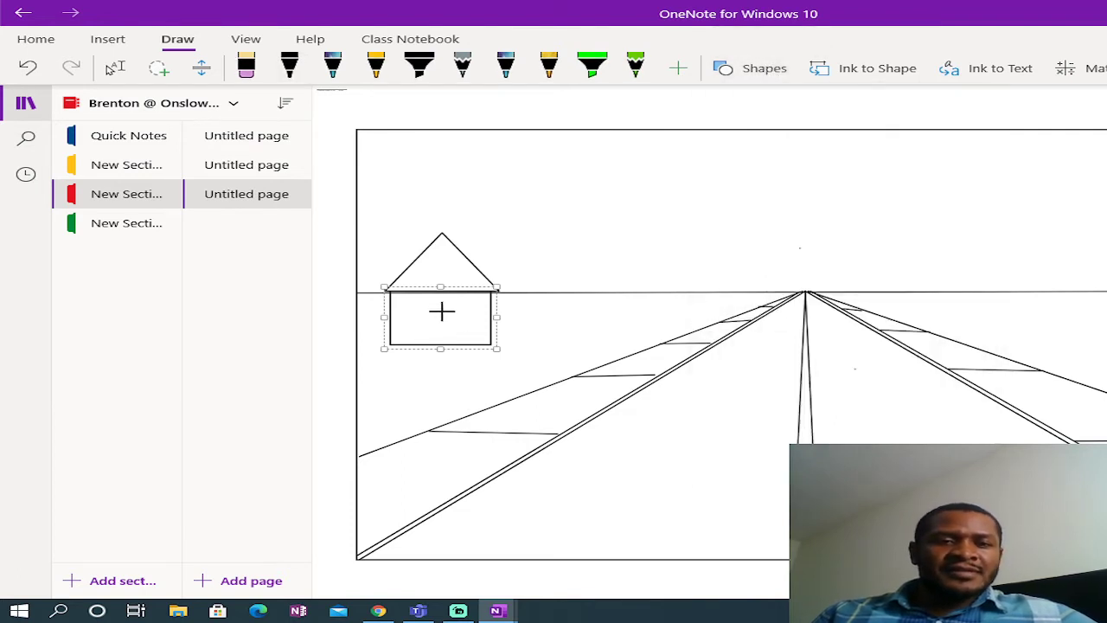
pyautogui.moveTo(416, 300); pyautogui.dragTo(463, 325)
pyautogui.click(291, 66)
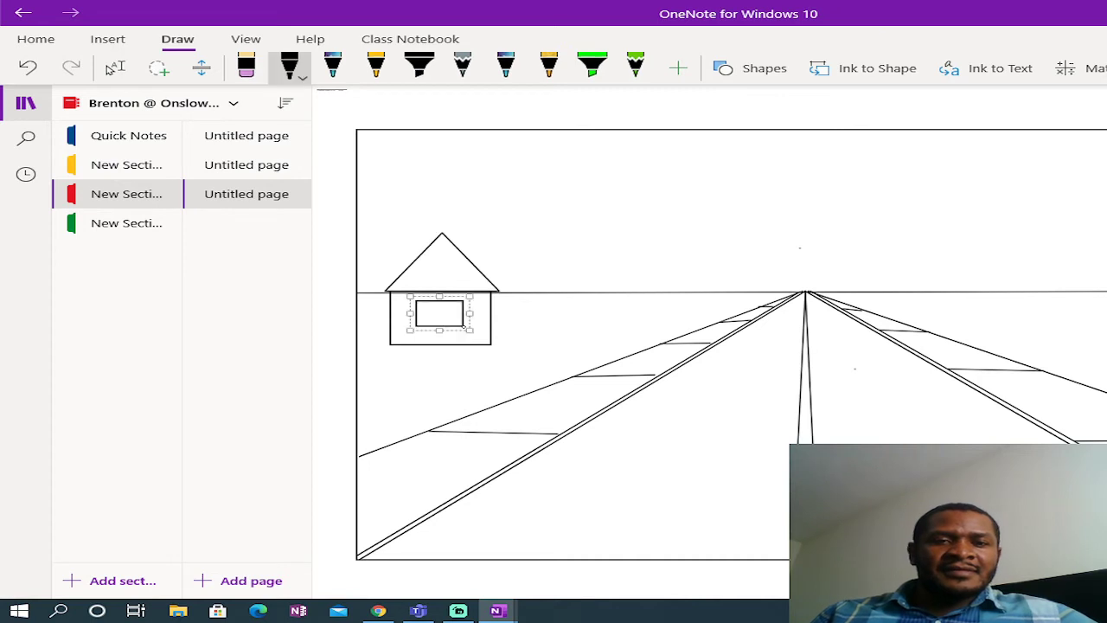
# Step: Draw a slightly smaller rectangle inside the window outline as its inner frame, and a tiny rectangular pane in the frame's upper-left corner
pyautogui.click(755, 76)
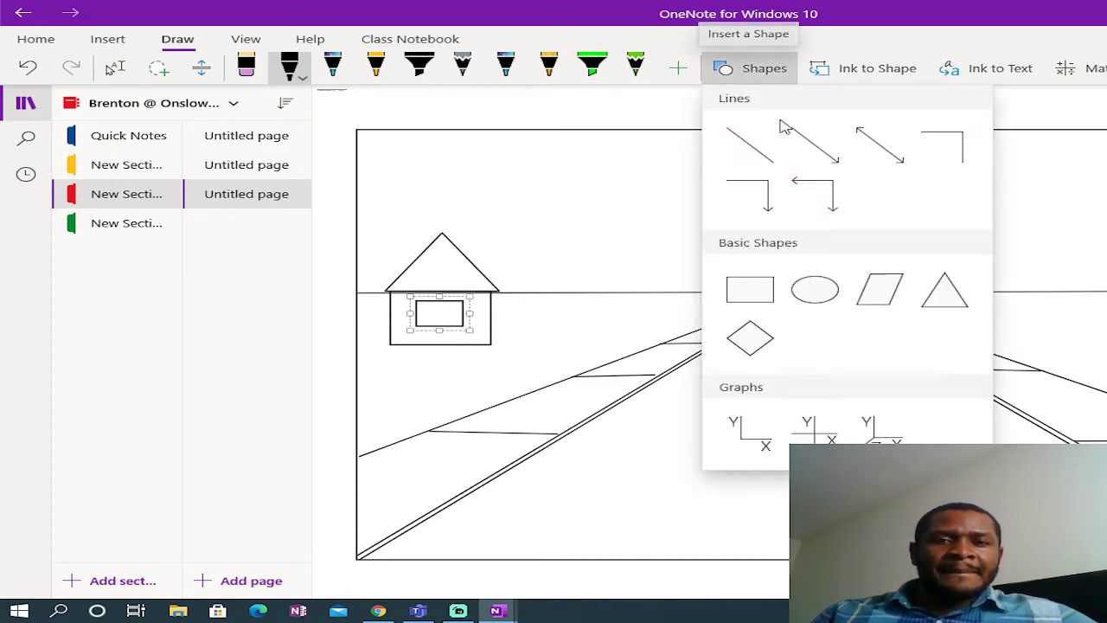
pyautogui.click(750, 289)
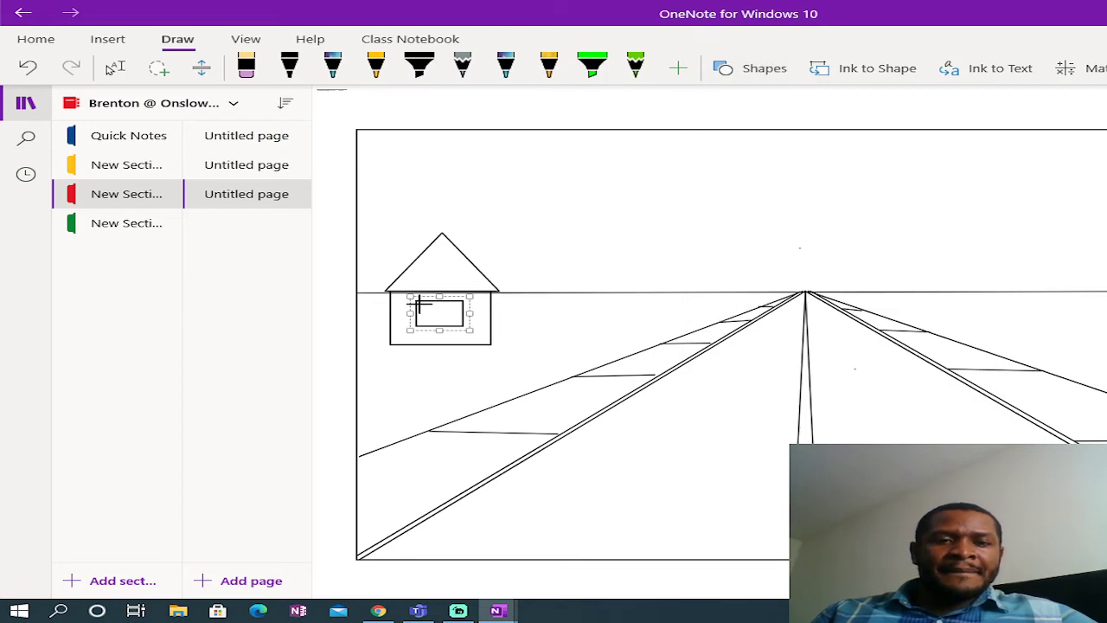
pyautogui.moveTo(418, 302); pyautogui.dragTo(458, 322)
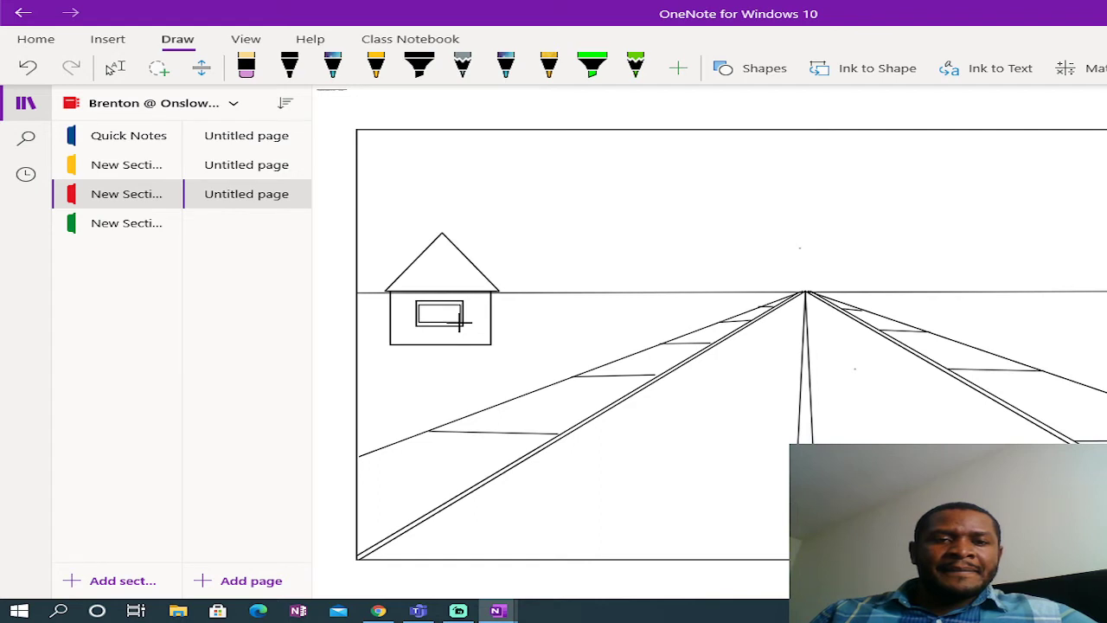
pyautogui.click(290, 67)
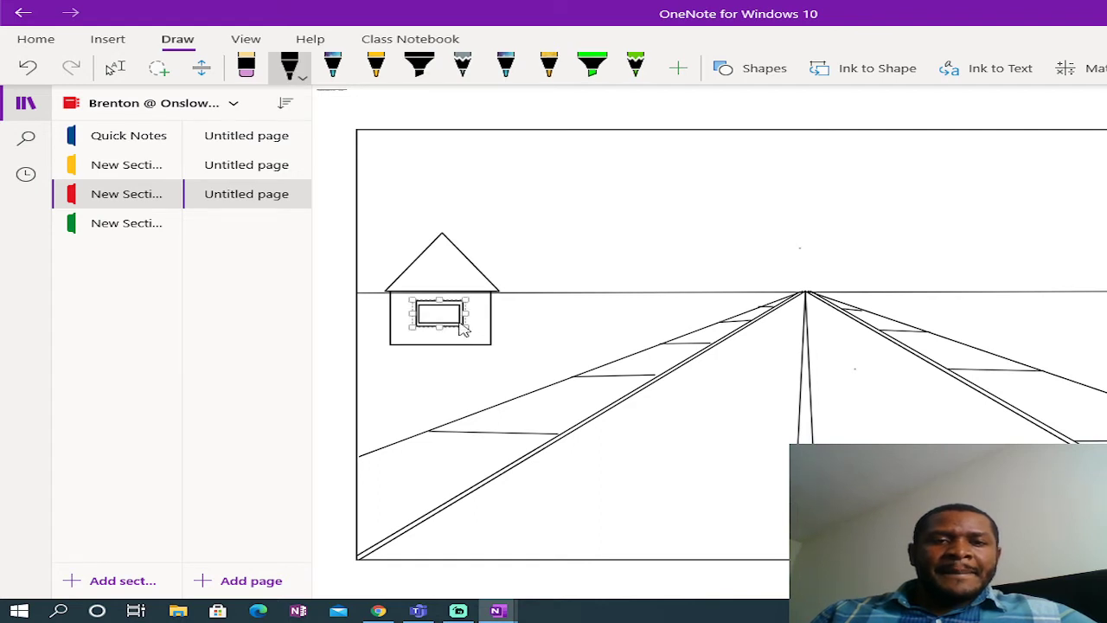
pyautogui.click(760, 71)
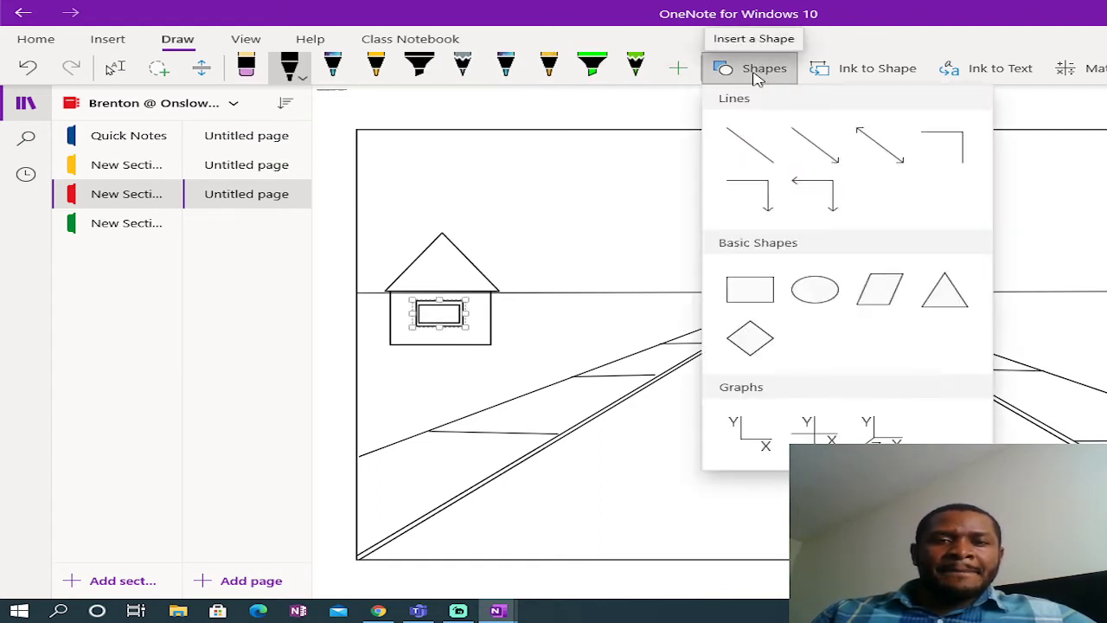
pyautogui.click(750, 292)
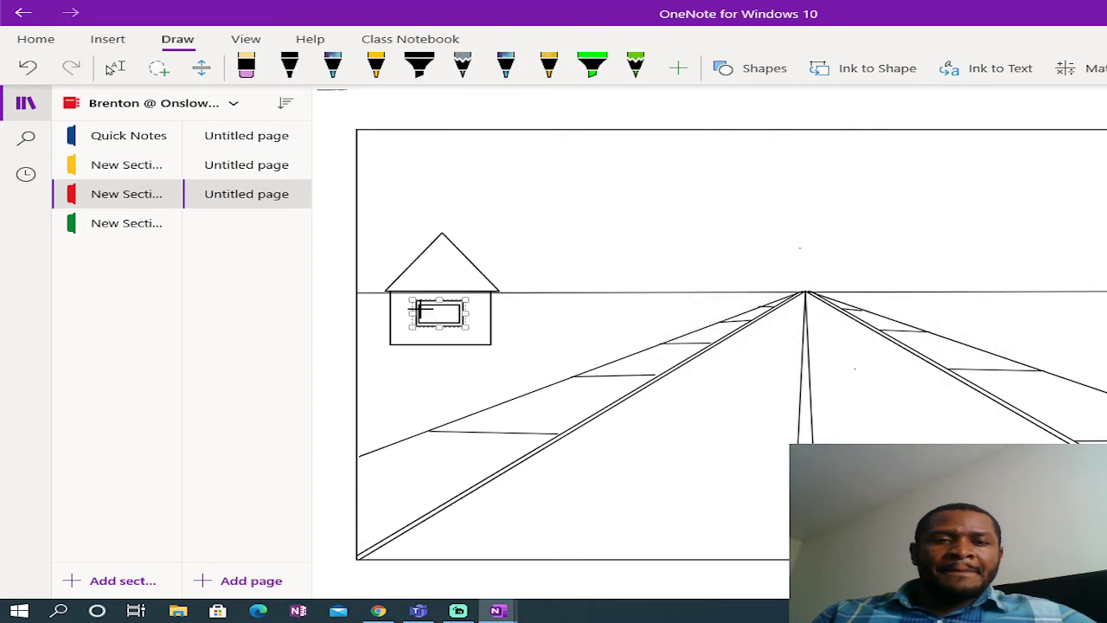
pyautogui.moveTo(421, 307); pyautogui.dragTo(434, 315)
pyautogui.click(762, 72)
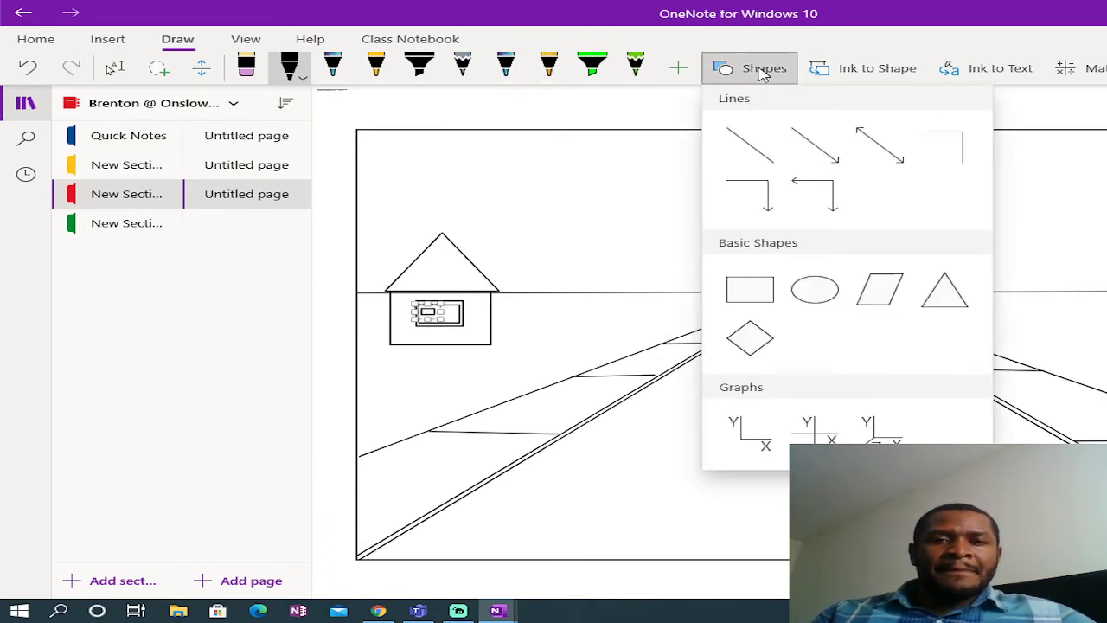
pyautogui.click(750, 290)
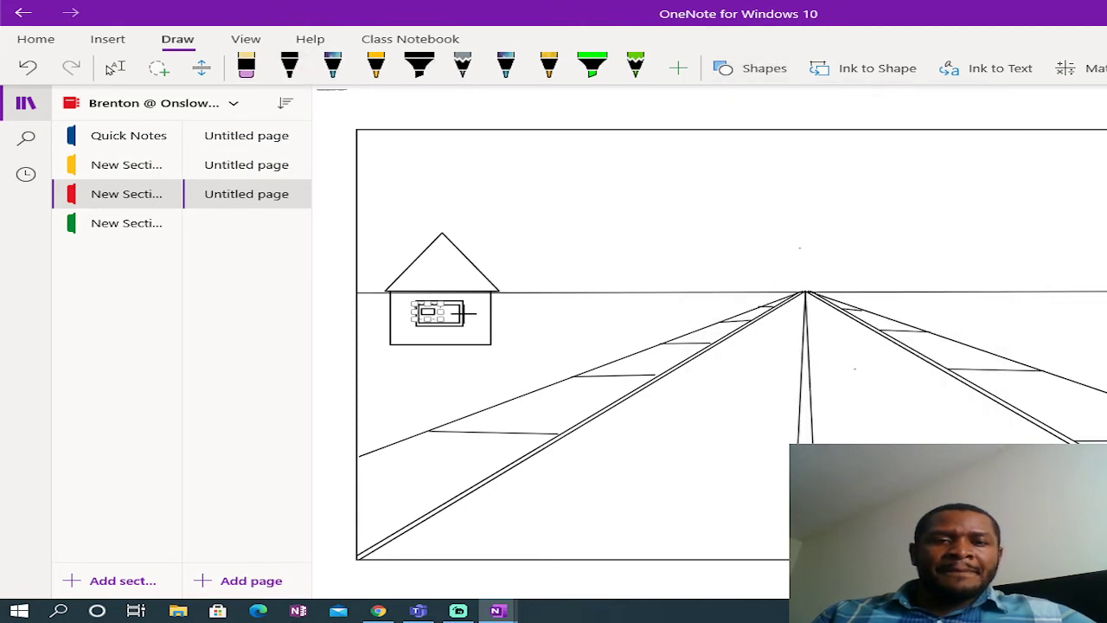
pyautogui.moveTo(439, 309); pyautogui.dragTo(451, 314)
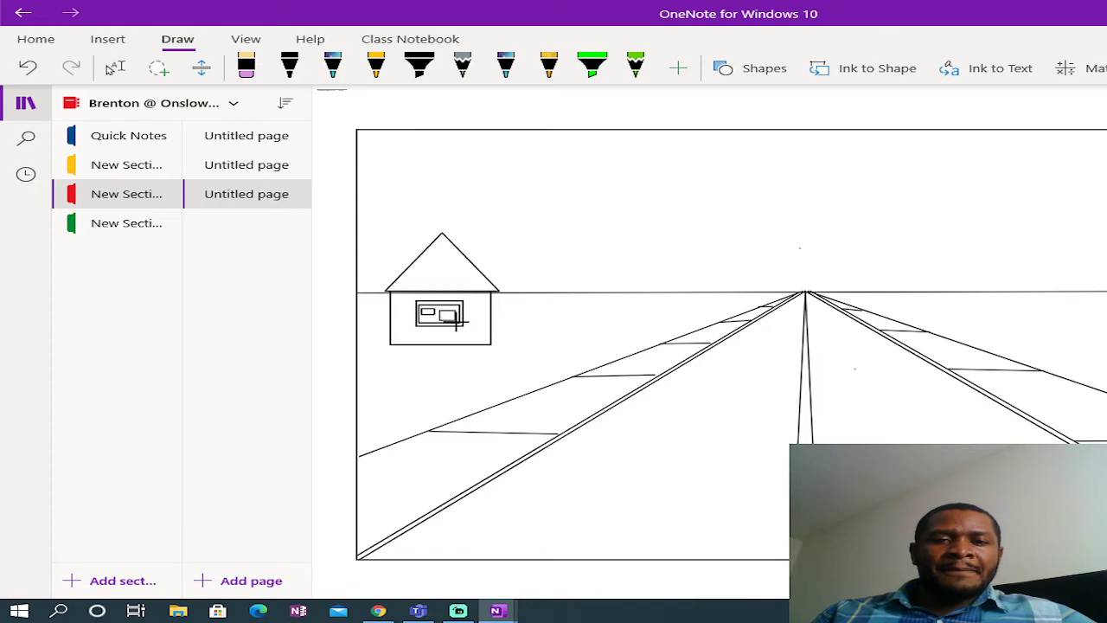
pyautogui.moveTo(459, 314); pyautogui.dragTo(463, 315)
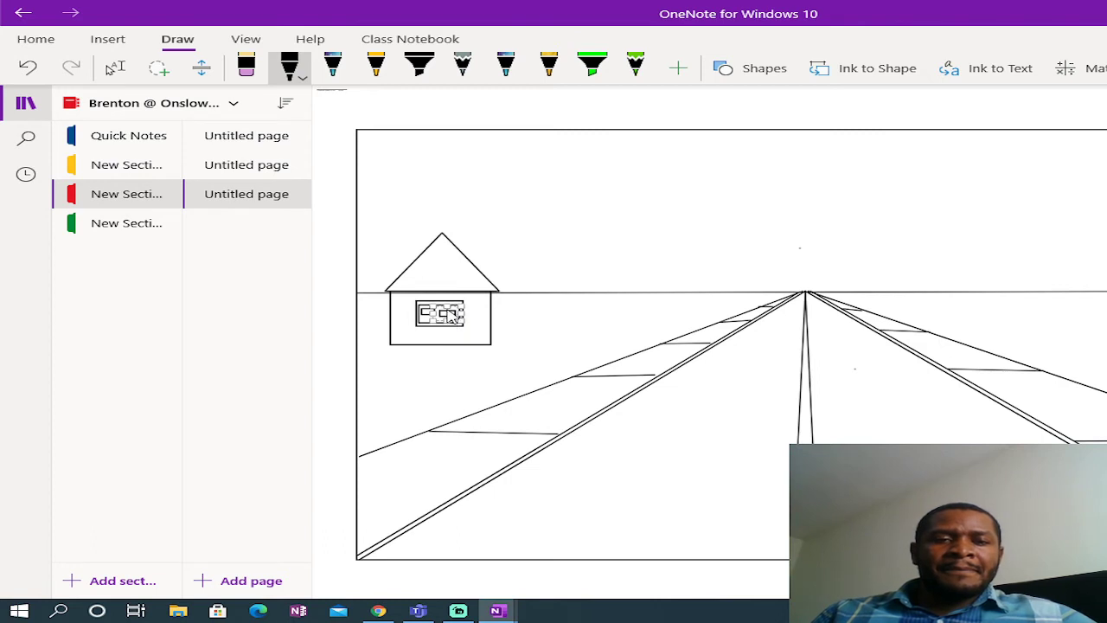
pyautogui.click(29, 69)
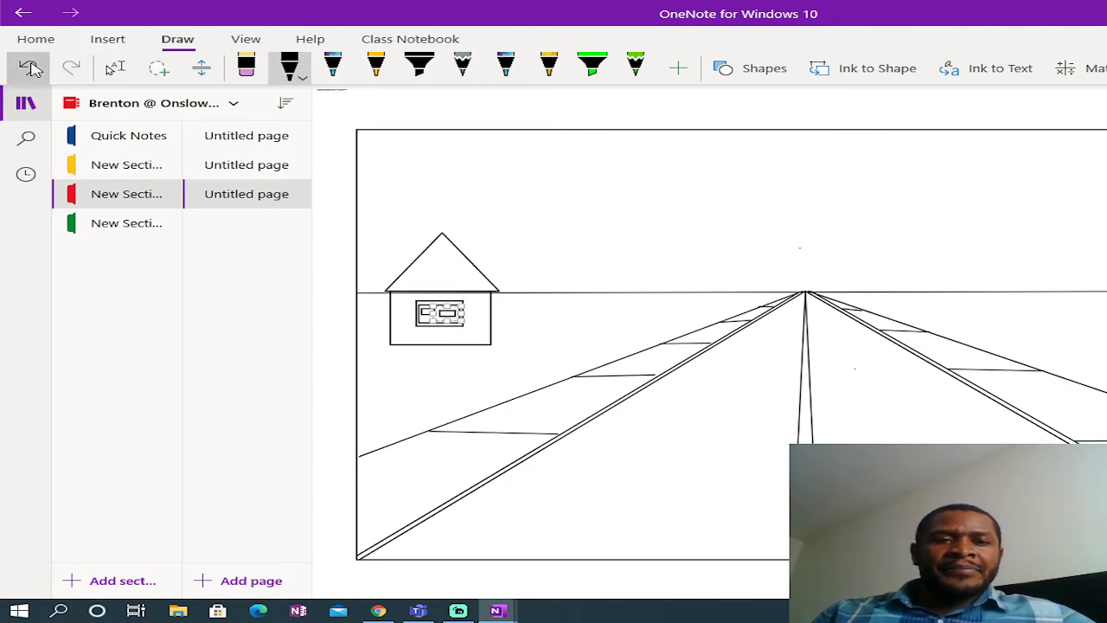
# Step: Draw two more tiny rectangular panes inside the window frame, one in the upper-right corner and one in the lower-left corner
pyautogui.click(767, 76)
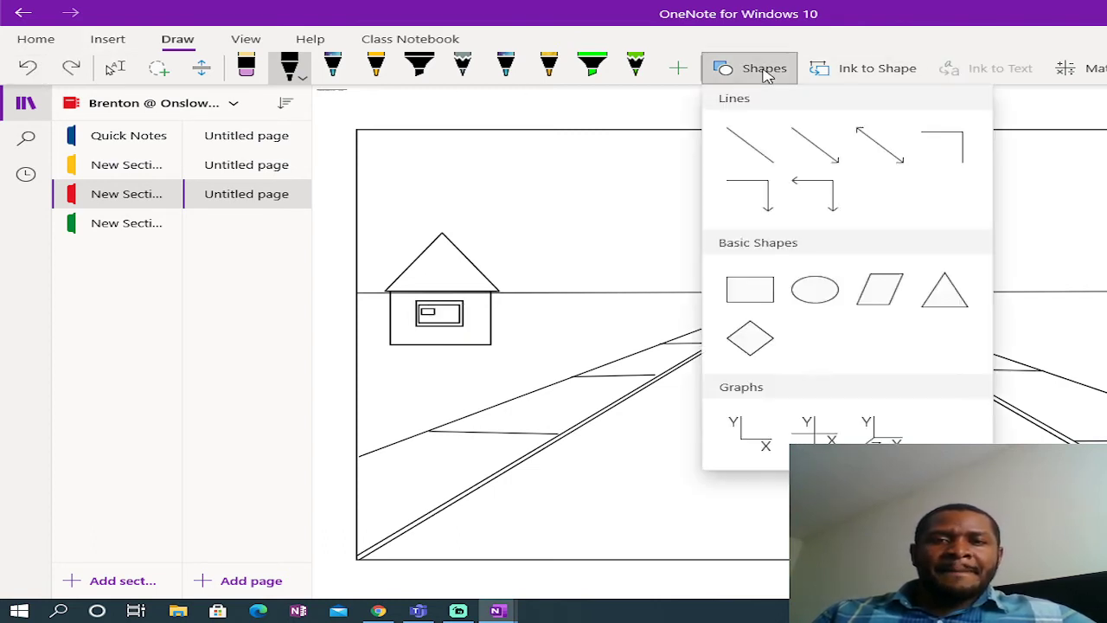
pyautogui.click(749, 288)
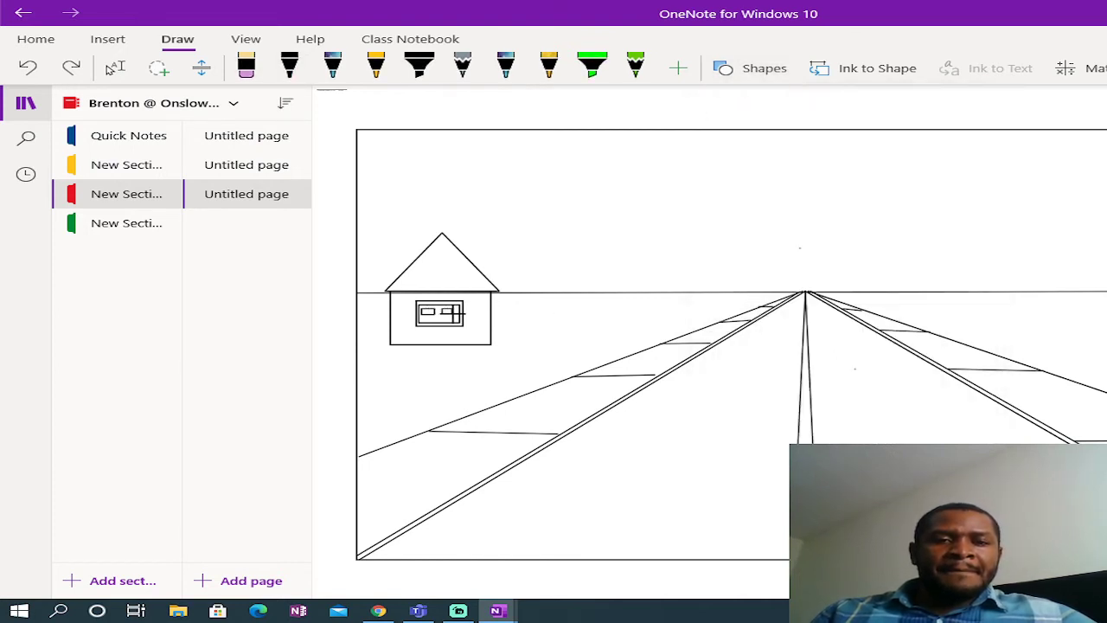
pyautogui.moveTo(455, 313); pyautogui.dragTo(454, 315)
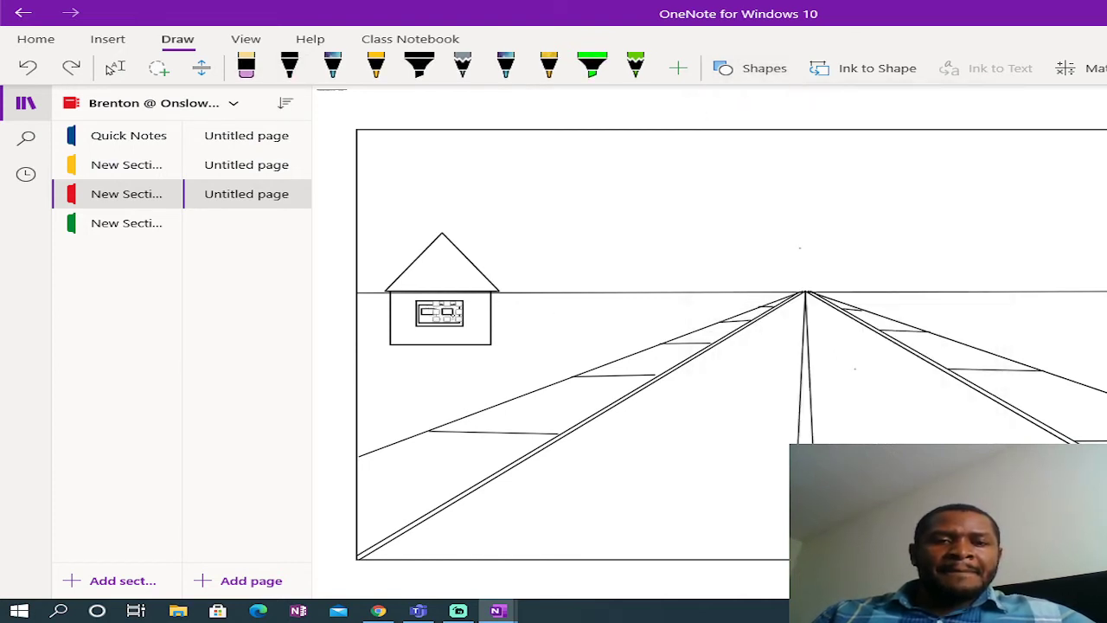
pyautogui.click(767, 76)
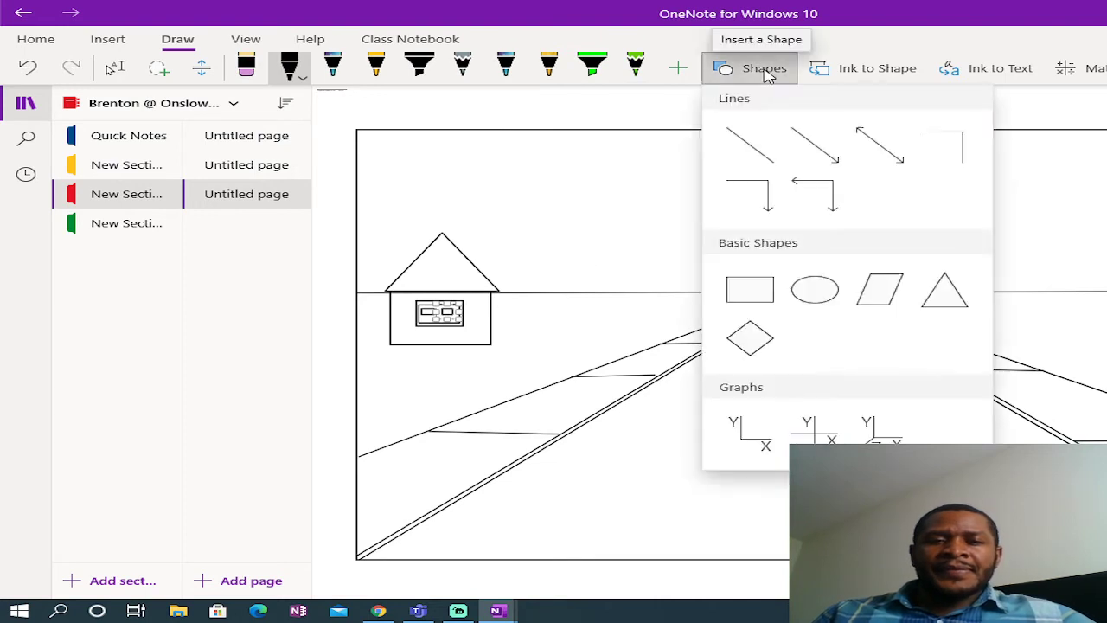
pyautogui.click(757, 289)
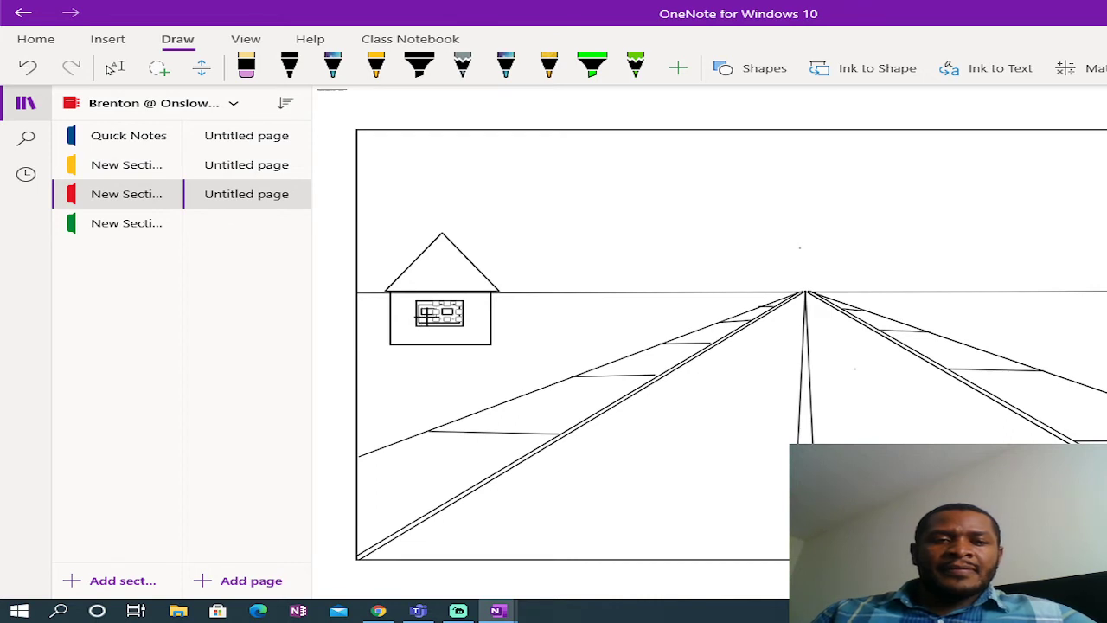
pyautogui.moveTo(425, 316); pyautogui.dragTo(435, 322)
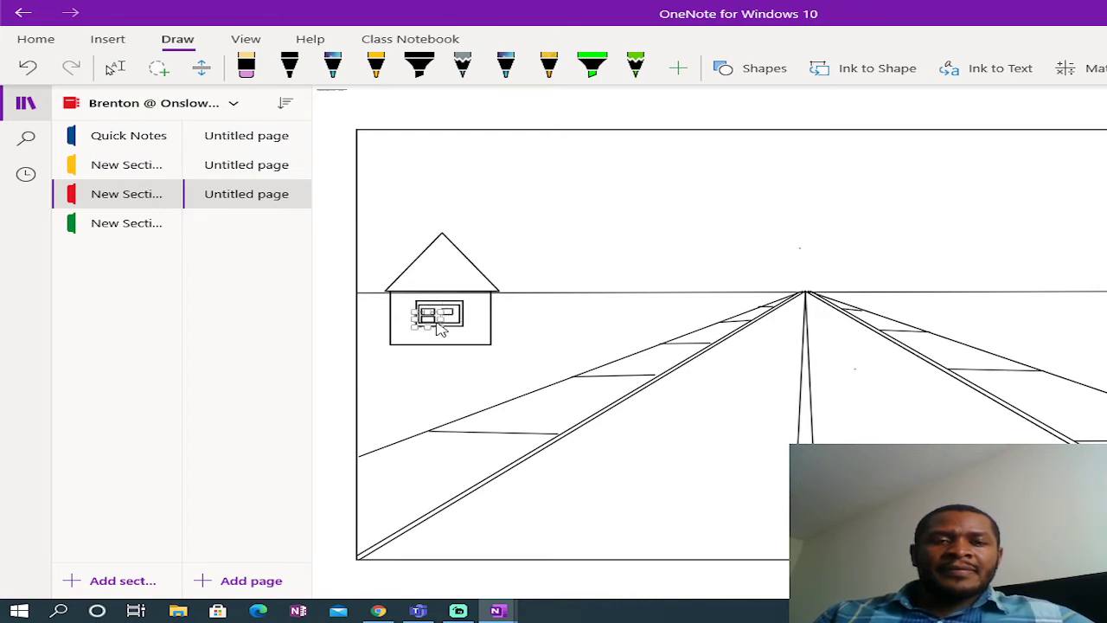
pyautogui.click(766, 71)
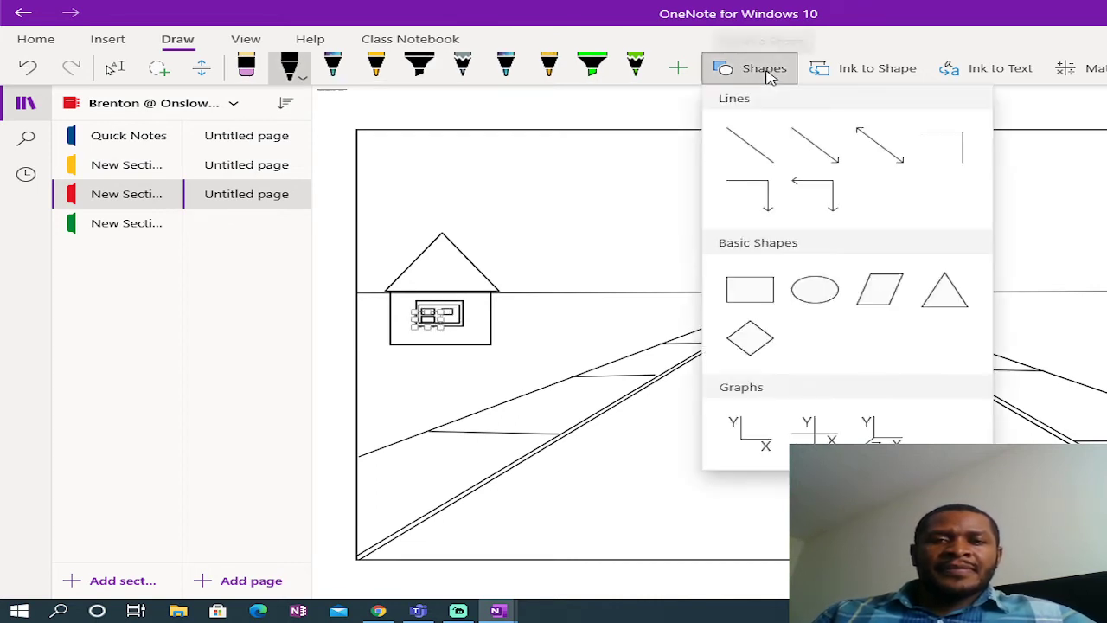
pyautogui.click(749, 287)
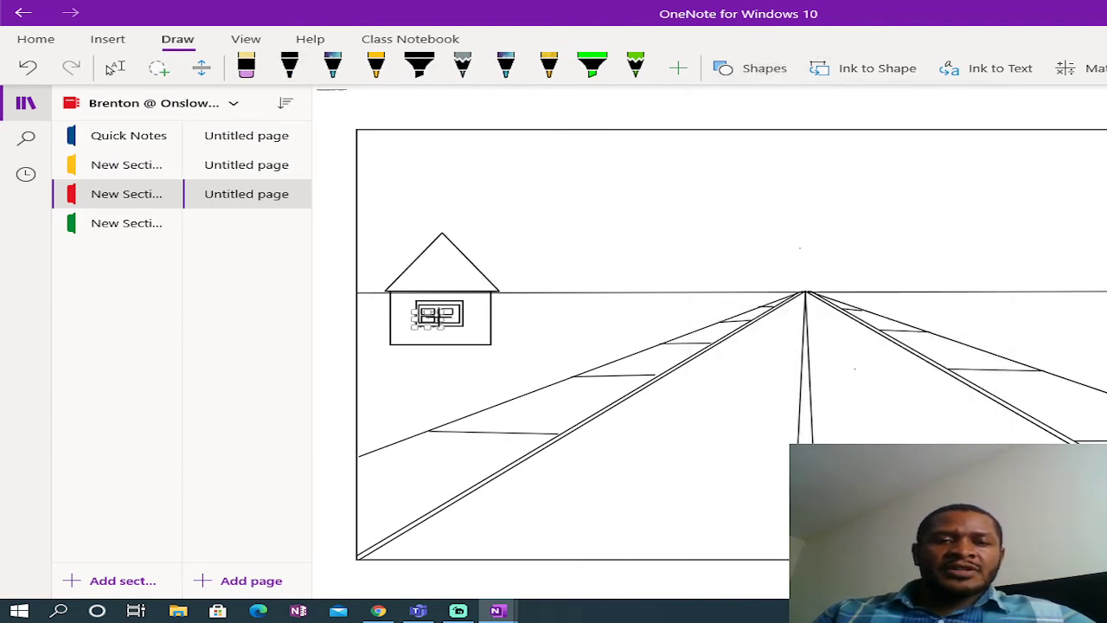
pyautogui.moveTo(438, 317); pyautogui.dragTo(464, 325)
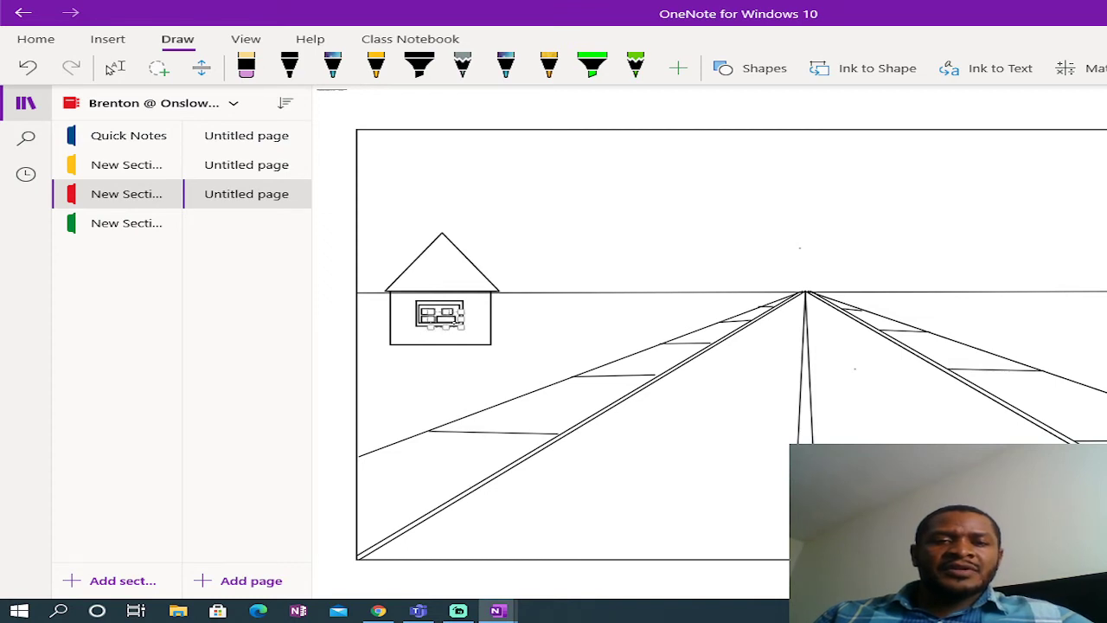
pyautogui.click(289, 67)
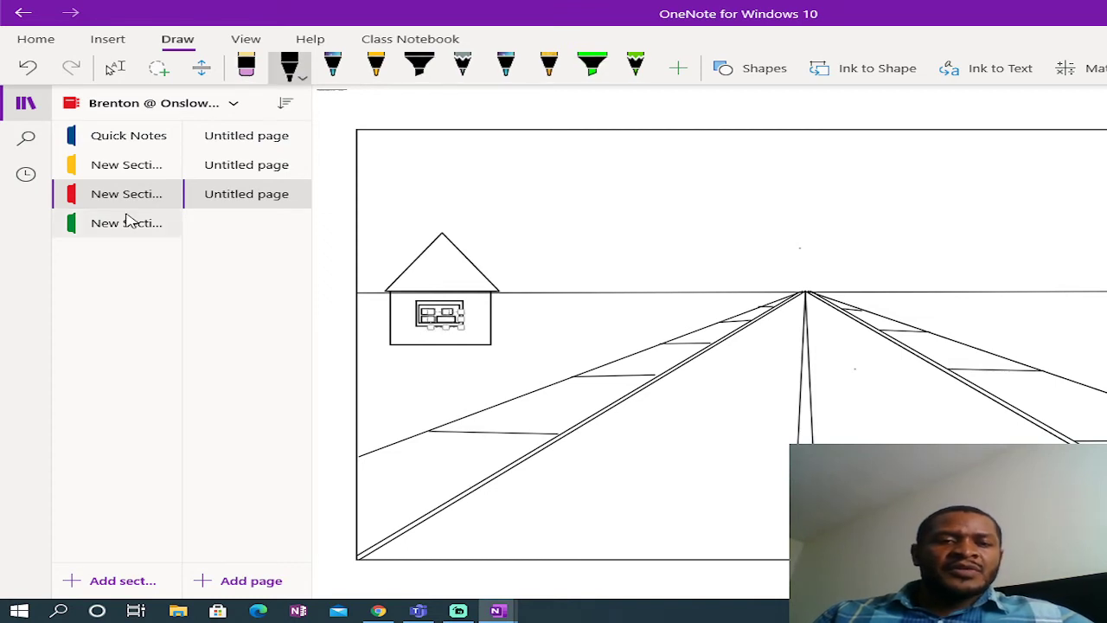
pyautogui.click(27, 69)
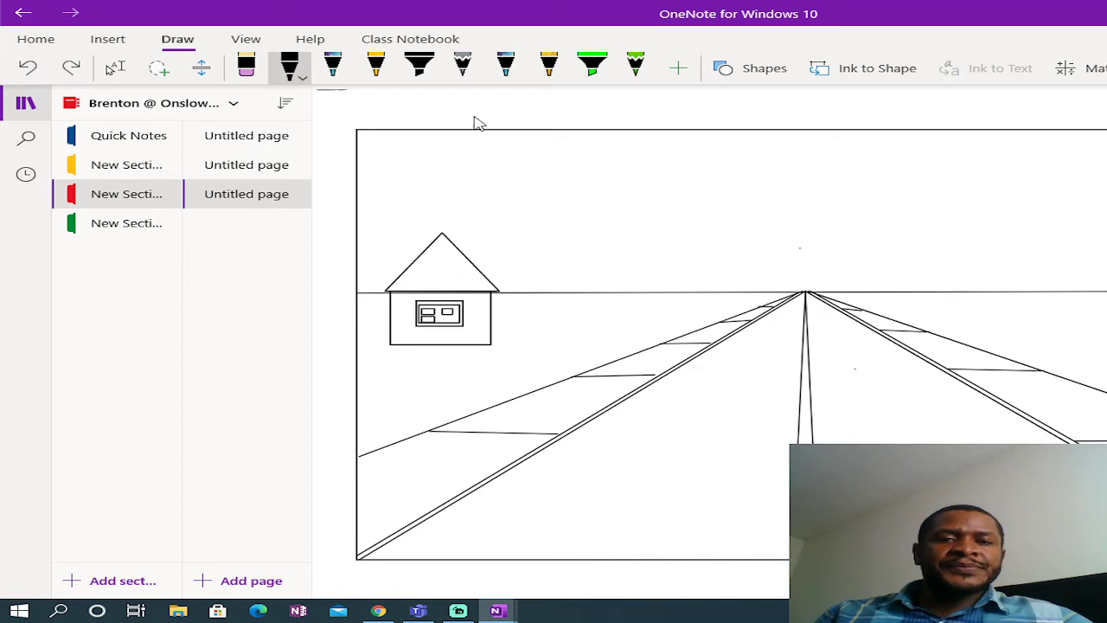
# Step: Draw a tiny rectangular pane in the lower-right corner of the house's window frame, matching the other three panes
pyautogui.click(766, 69)
pyautogui.click(764, 289)
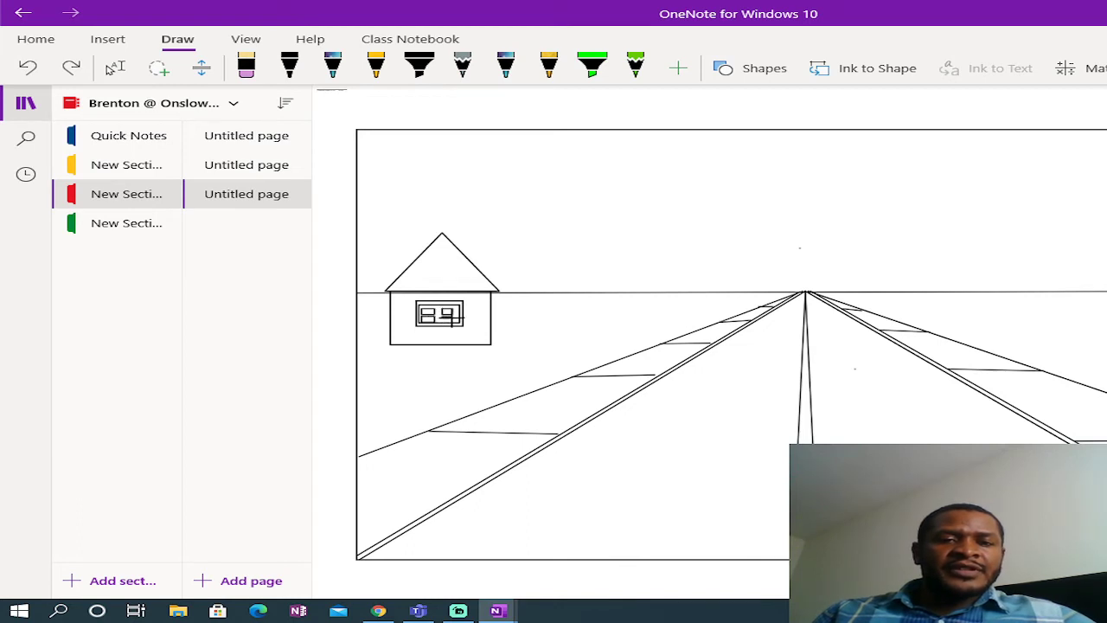
pyautogui.moveTo(455, 320); pyautogui.dragTo(463, 327)
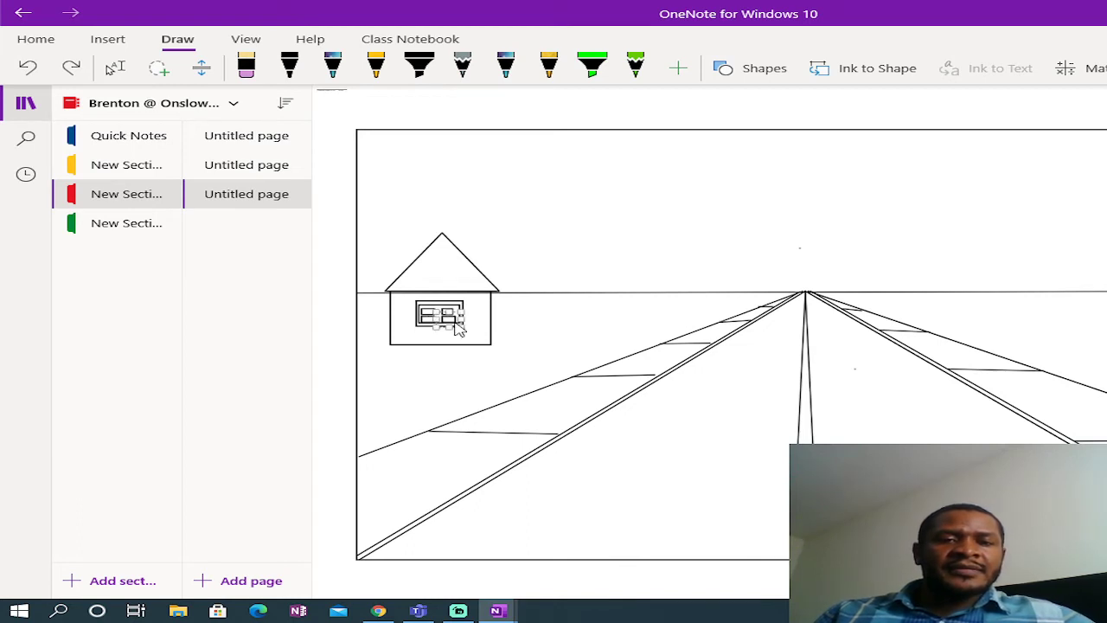
# Step: Draw two straight lines to the vanishing point, one from the roof's peak and one from the house front's lower-right corner
pyautogui.click(769, 70)
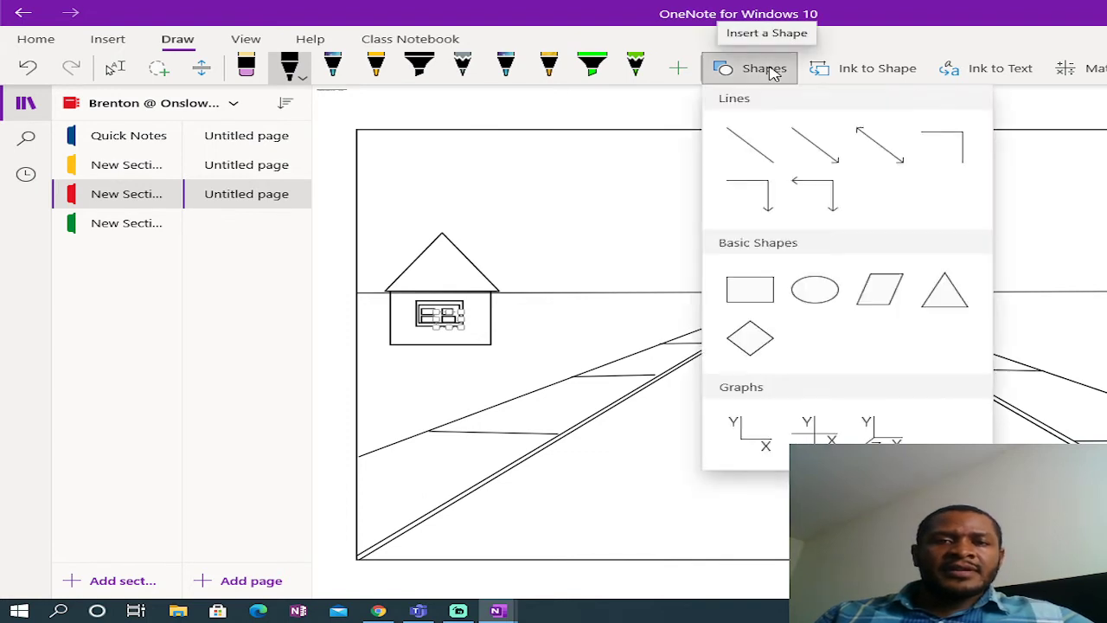
pyautogui.click(745, 145)
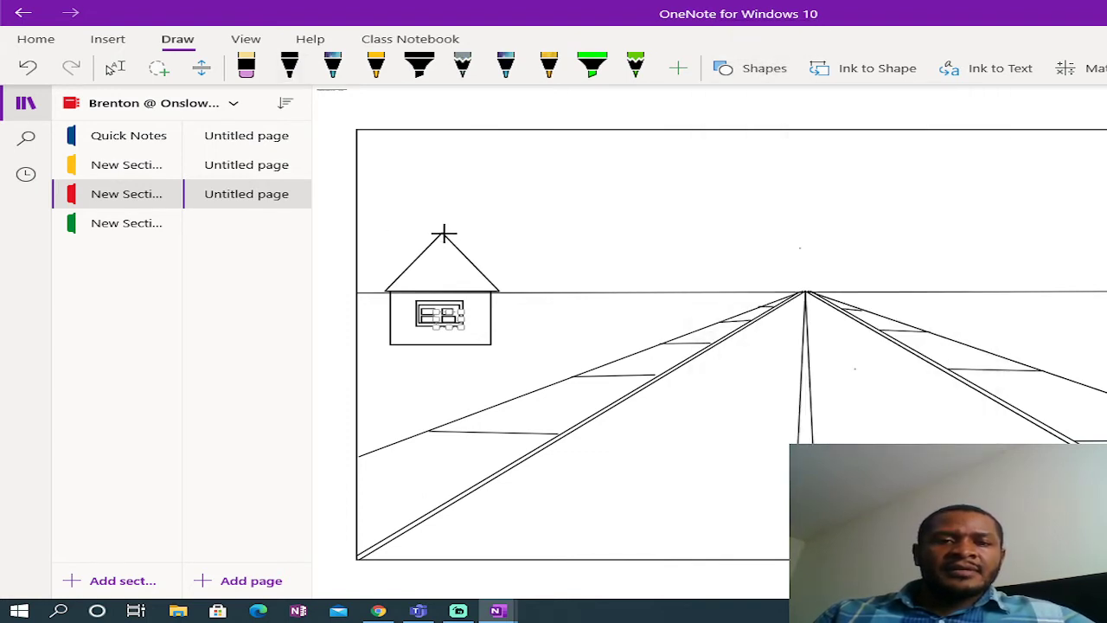
pyautogui.moveTo(442, 233); pyautogui.dragTo(798, 293)
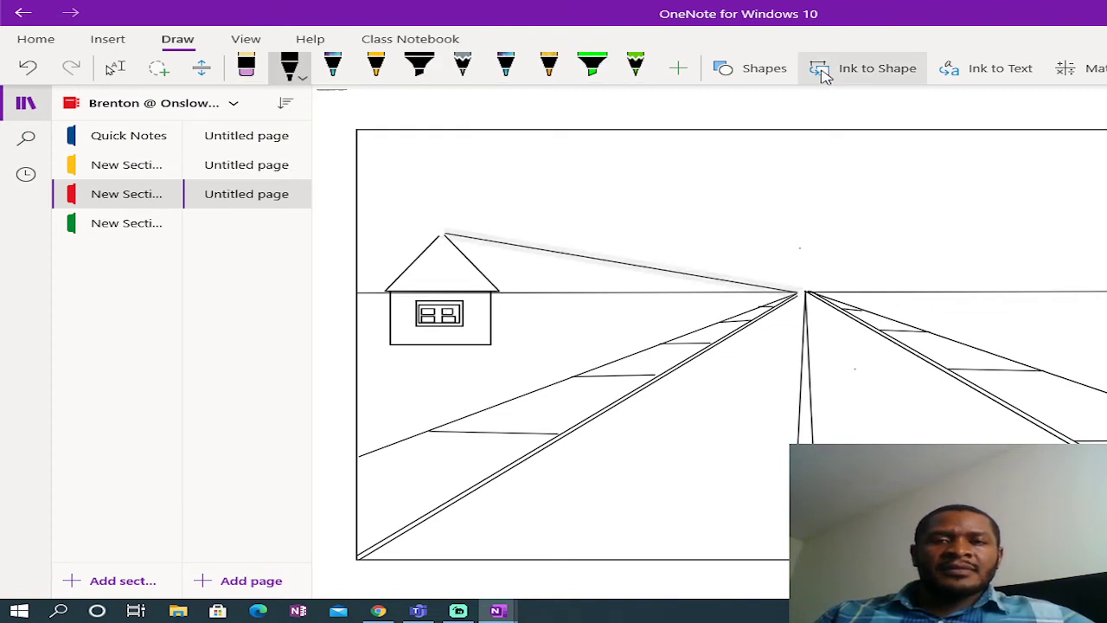
pyautogui.click(773, 74)
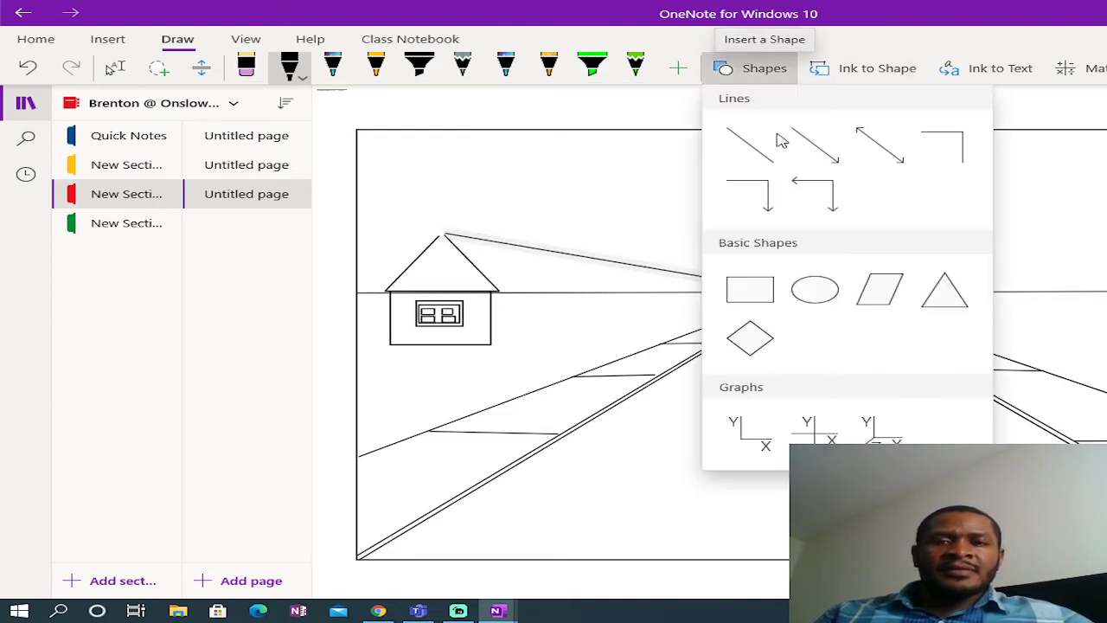
pyautogui.click(749, 143)
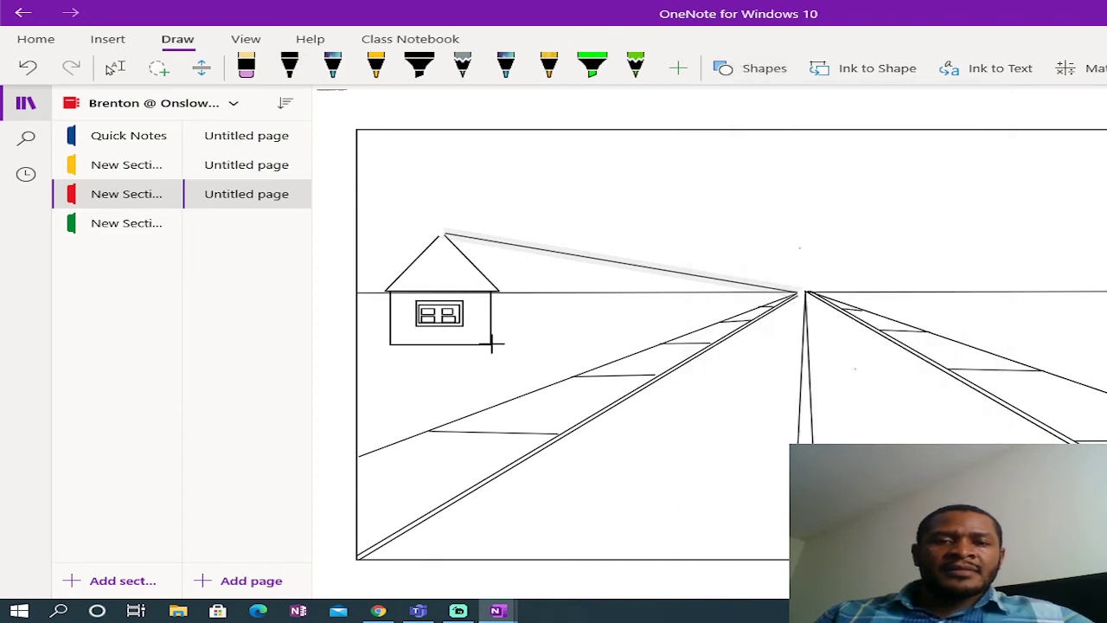
pyautogui.moveTo(490, 343); pyautogui.dragTo(799, 294)
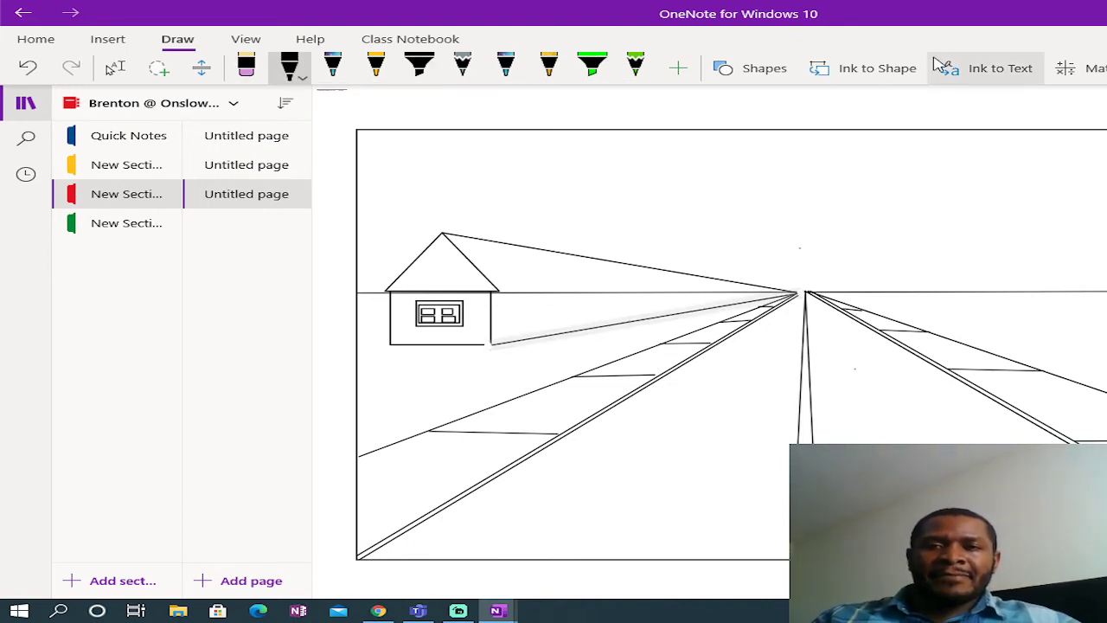
# Step: Draw three triangular mountains side by side along the horizon to the right of the vanishing point, each larger than the one before
pyautogui.click(776, 73)
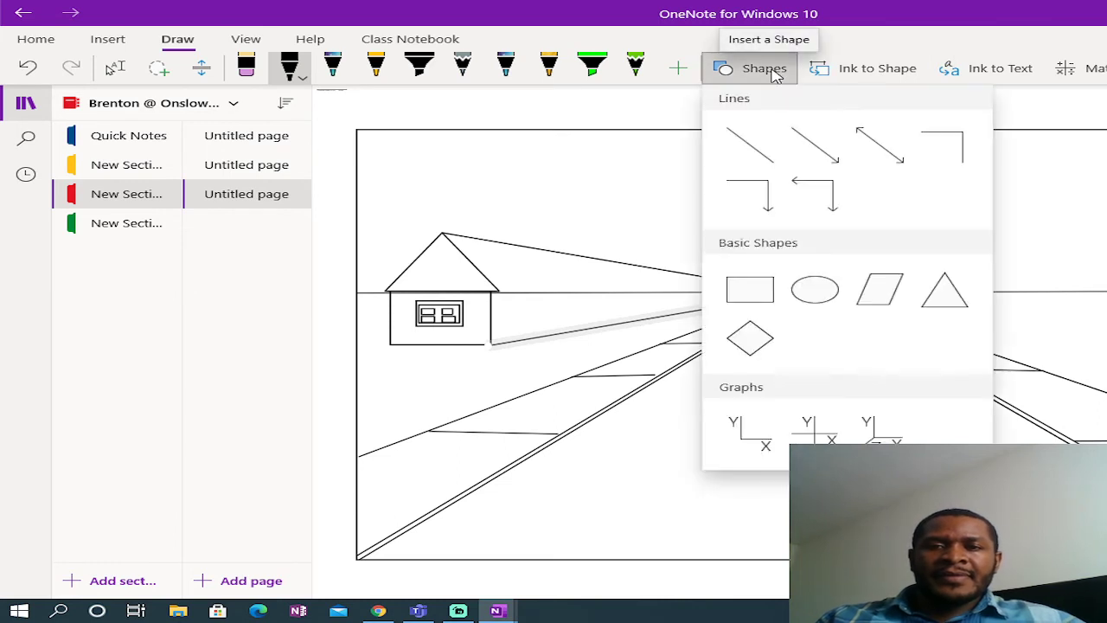
pyautogui.click(943, 289)
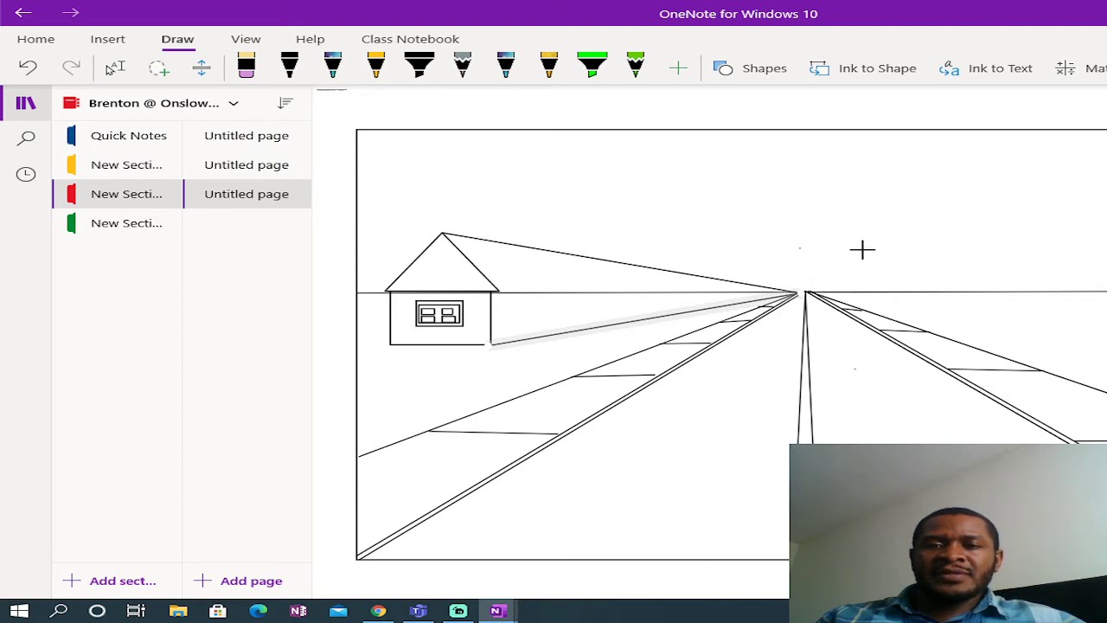
pyautogui.moveTo(865, 250); pyautogui.dragTo(811, 291)
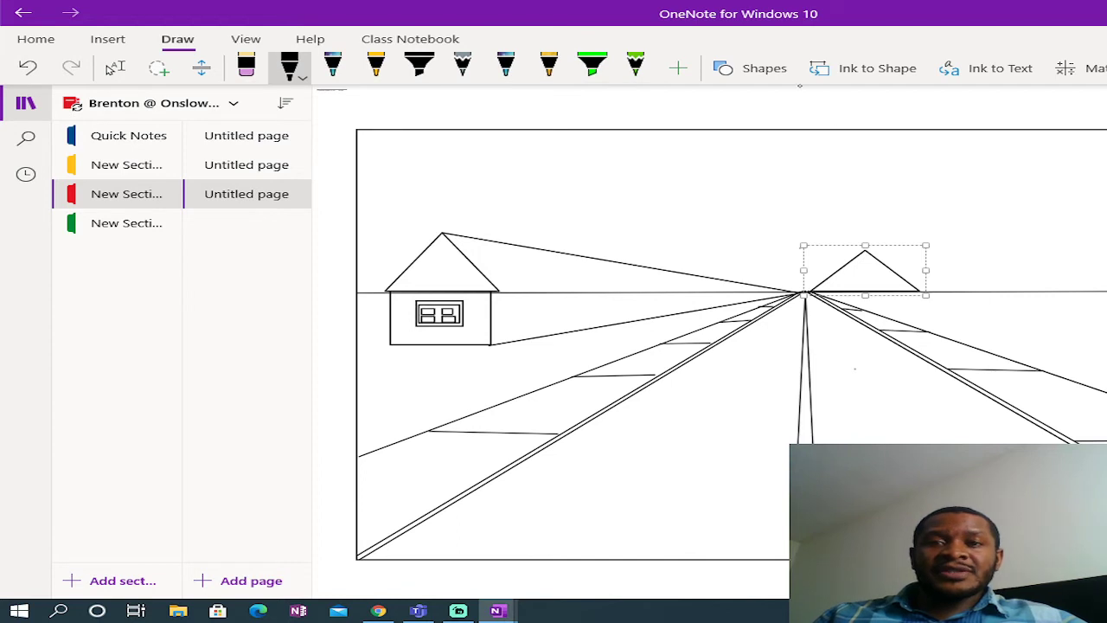
pyautogui.click(749, 73)
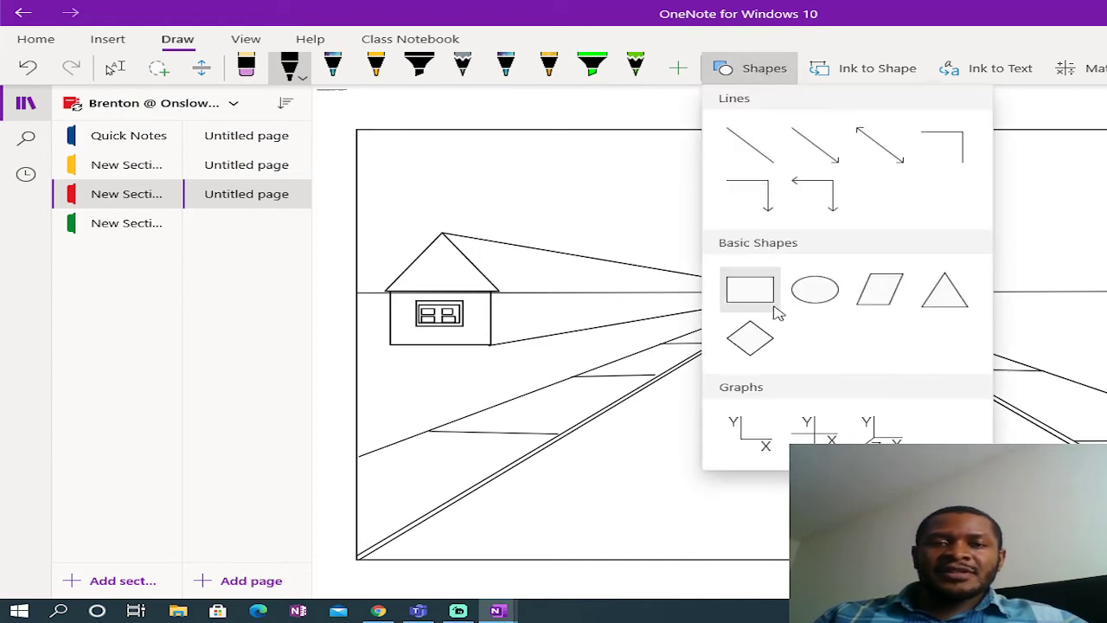
pyautogui.click(948, 296)
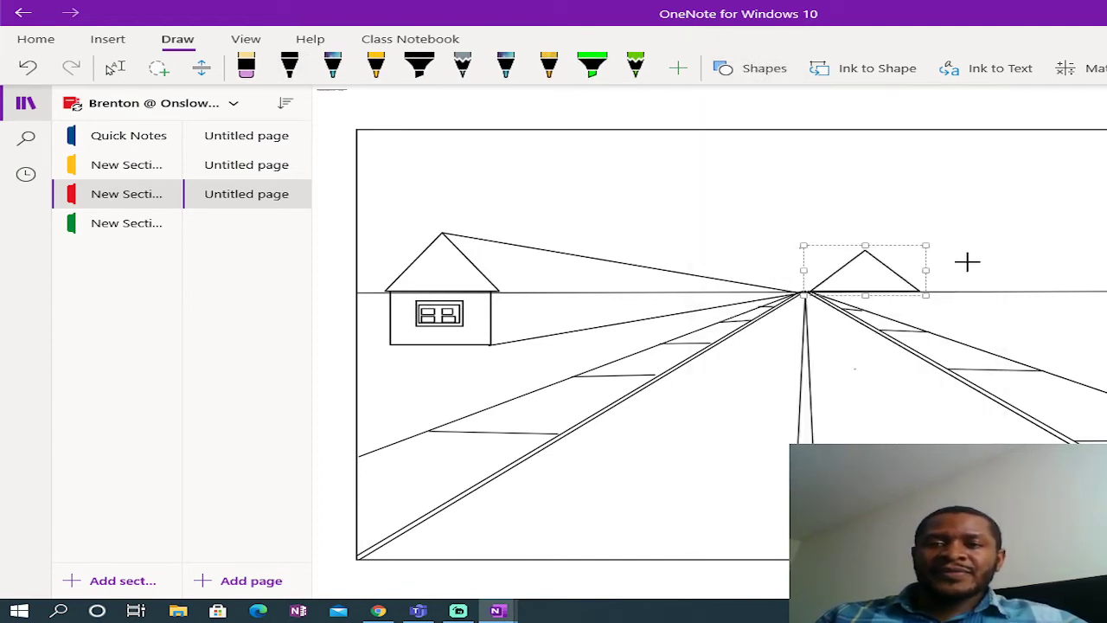
pyautogui.moveTo(986, 227); pyautogui.dragTo(919, 291)
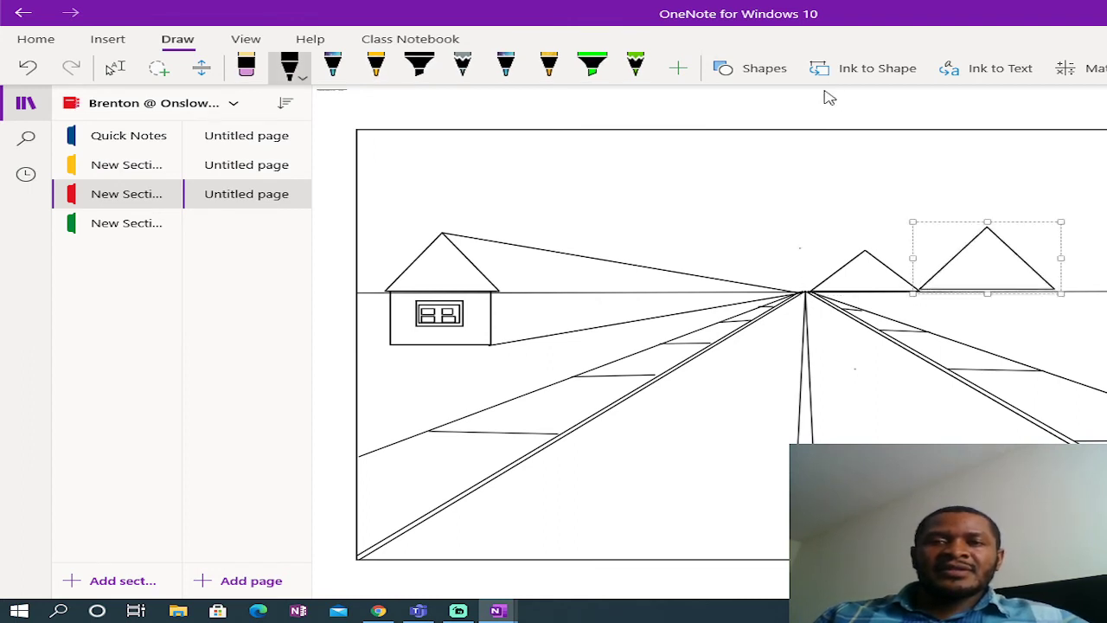
pyautogui.click(761, 73)
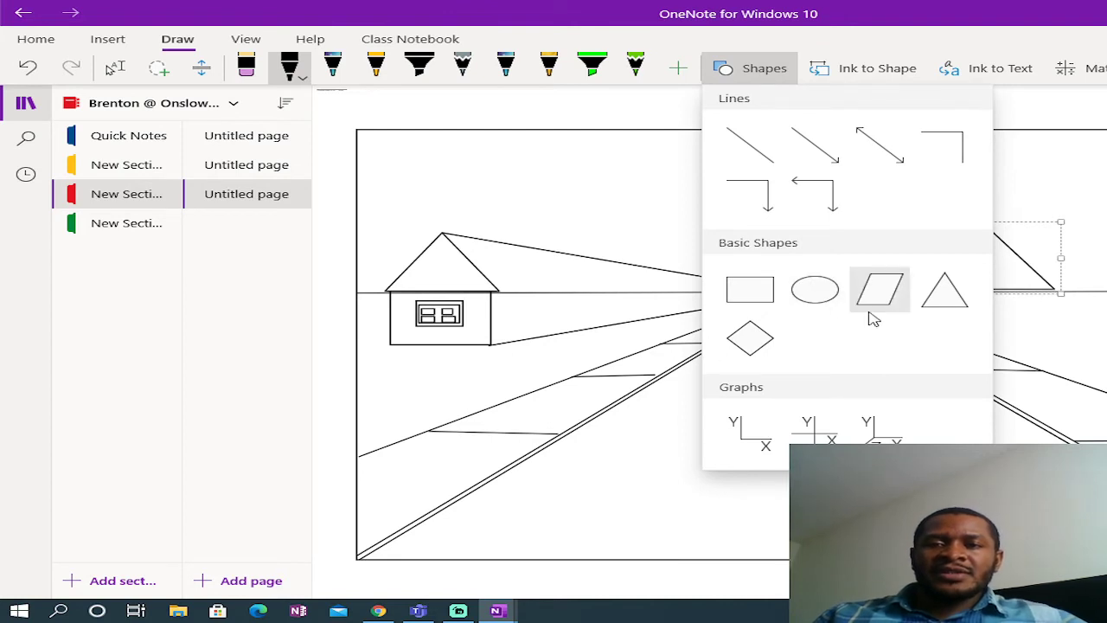
pyautogui.click(949, 302)
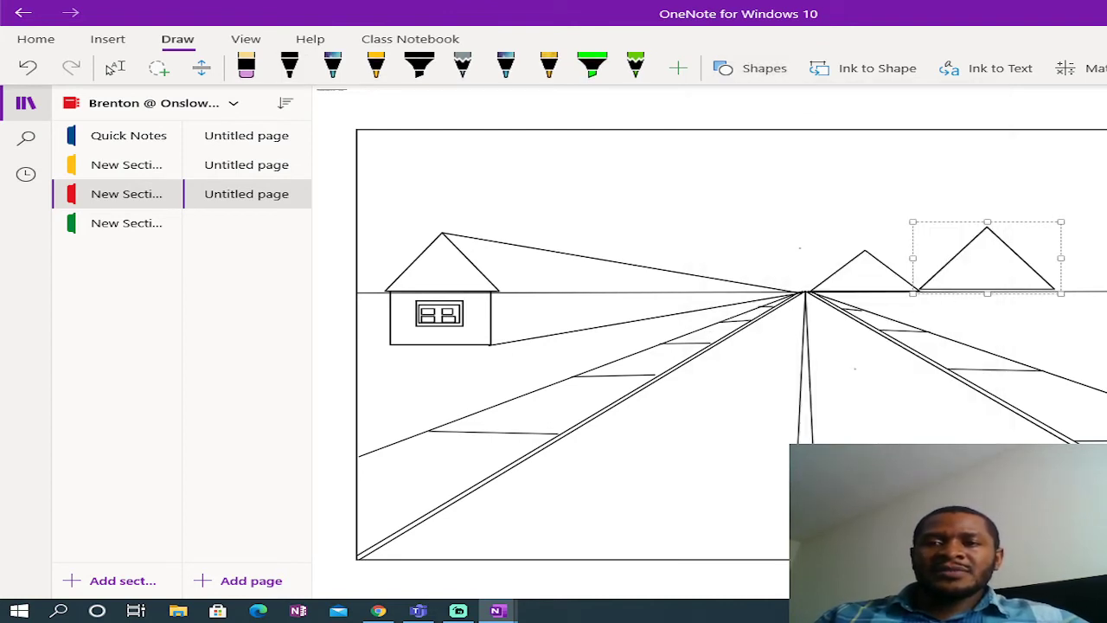
pyautogui.moveTo(1106, 197)
pyautogui.mouseDown()
pyautogui.moveTo(1068, 274)
pyautogui.moveTo(1004, 290)
pyautogui.moveTo(1028, 292)
pyautogui.mouseUp()
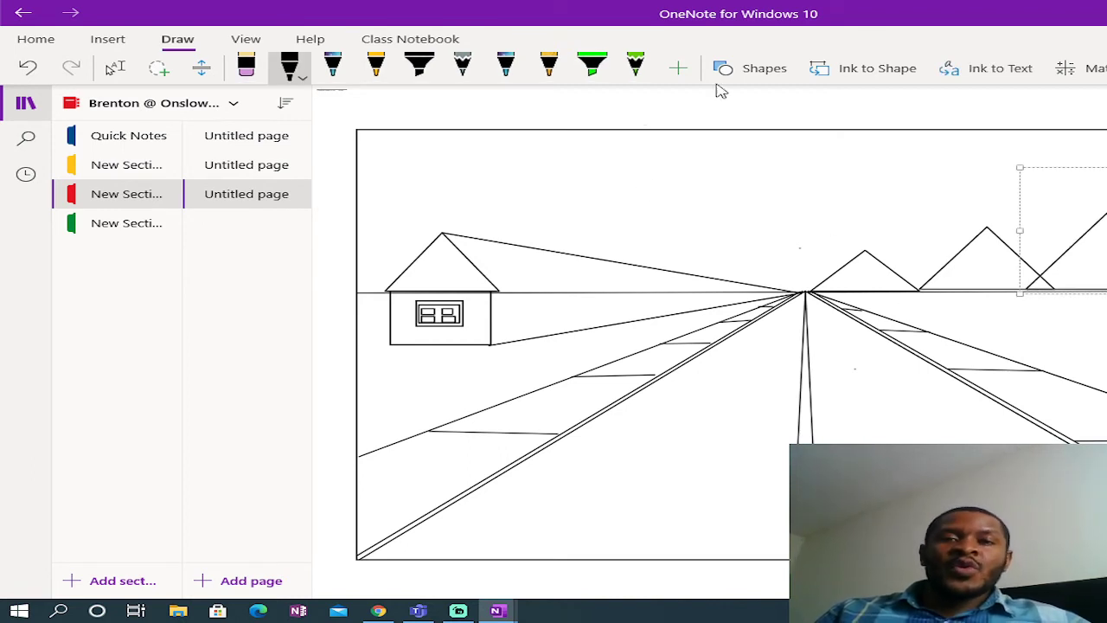
# Step: Draw a freehand wavy hillside line with the black pen from the picture frame's upper-left corner down to the vanishing point
pyautogui.click(754, 69)
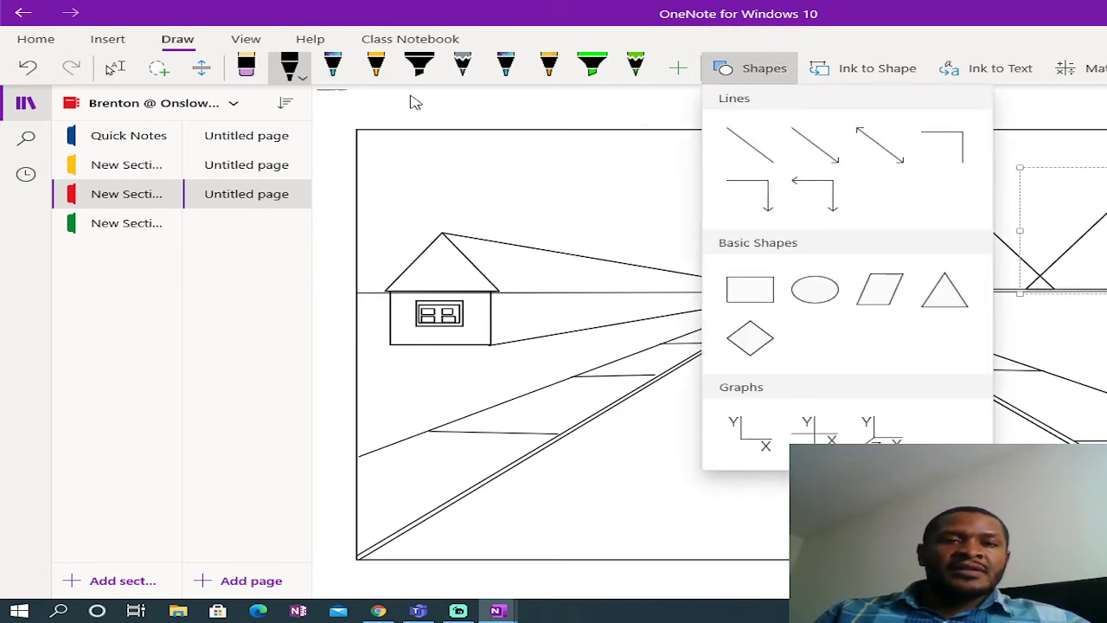
pyautogui.click(291, 75)
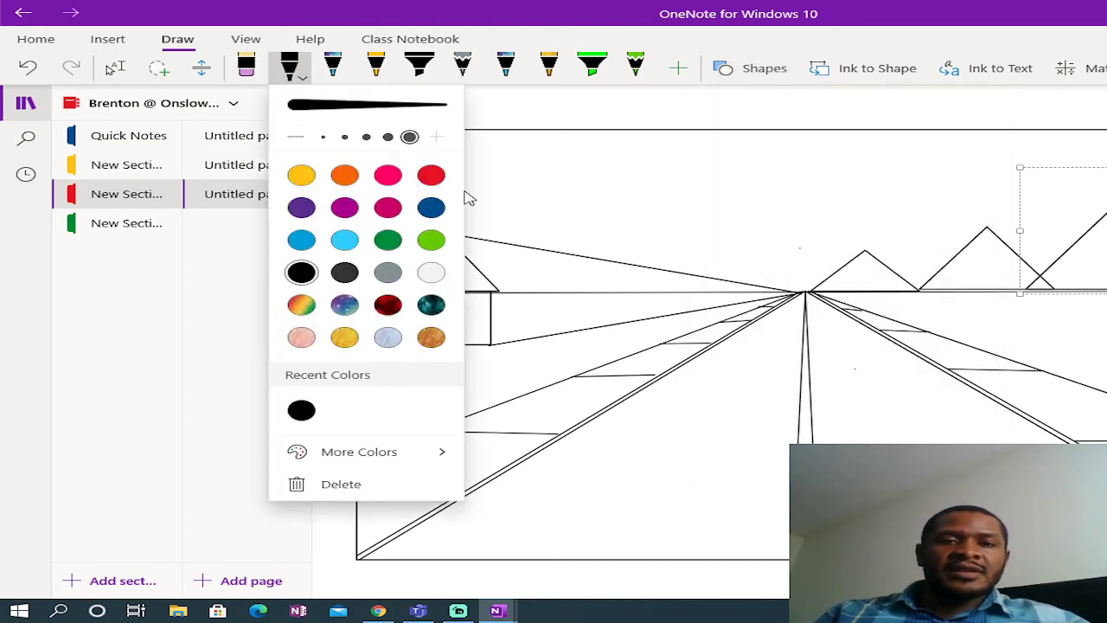
pyautogui.click(509, 192)
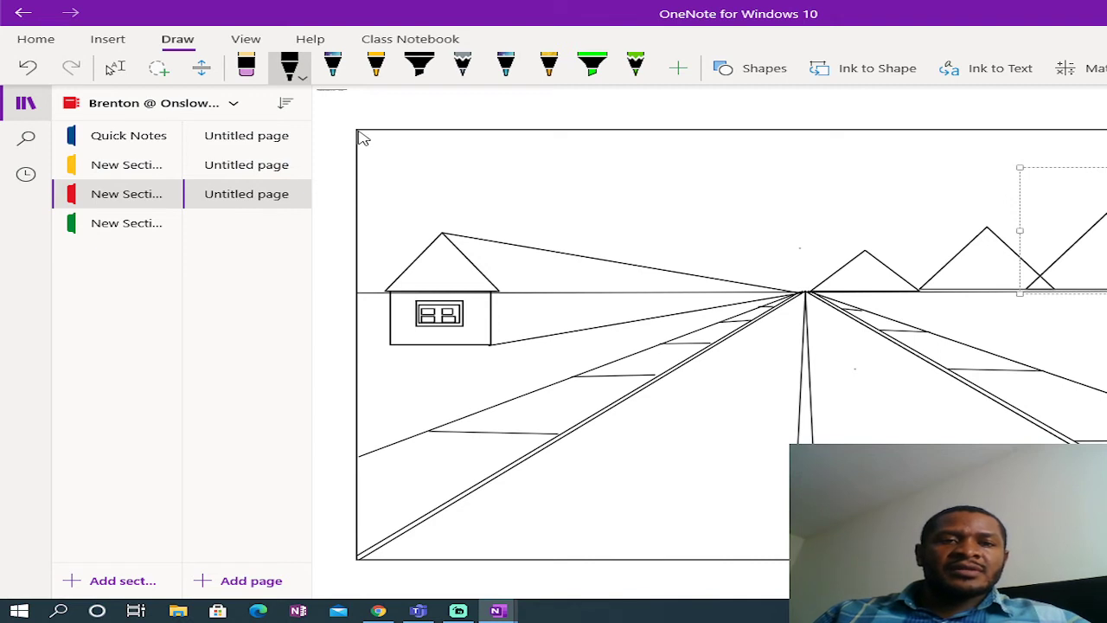
pyautogui.moveTo(362, 136)
pyautogui.mouseDown()
pyautogui.moveTo(470, 173)
pyautogui.moveTo(539, 217)
pyautogui.moveTo(643, 237)
pyautogui.moveTo(765, 281)
pyautogui.mouseUp()
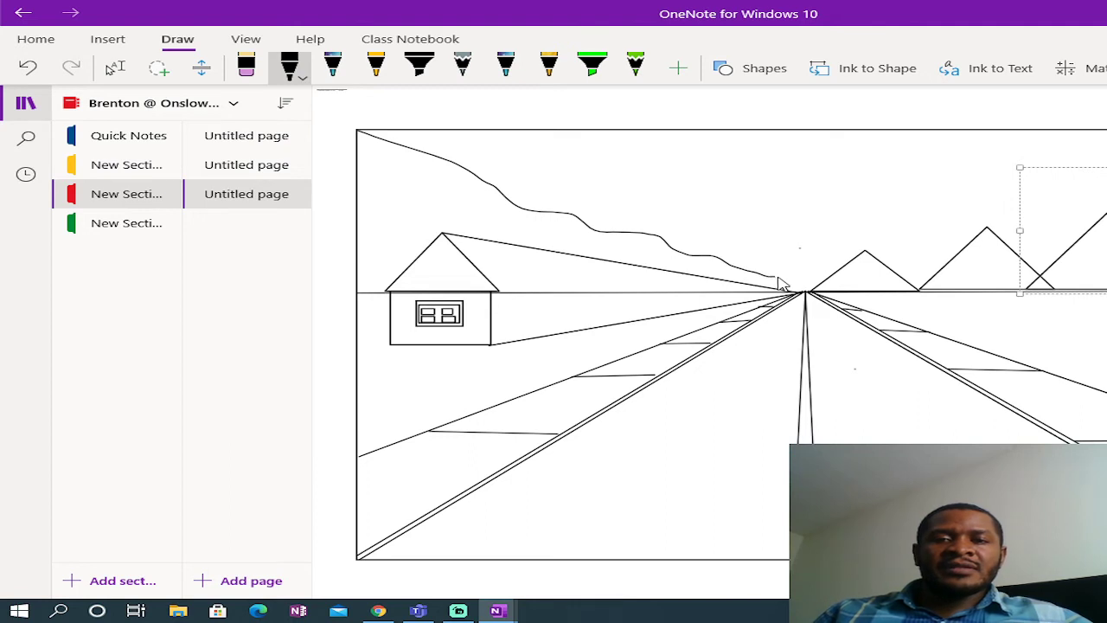
pyautogui.click(806, 294)
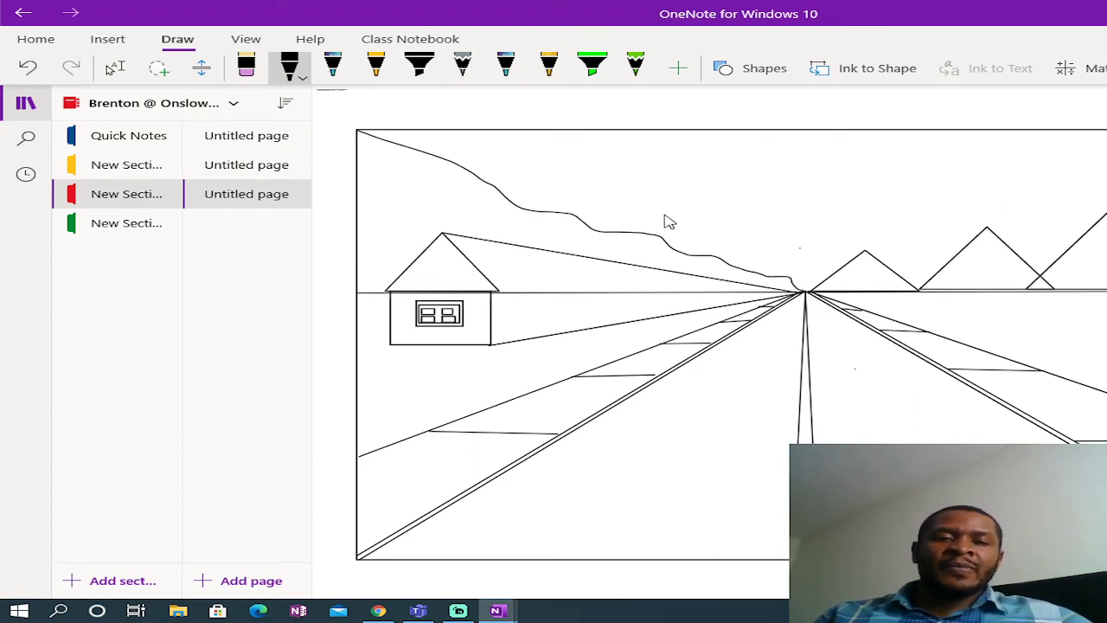
# Step: Close the large house's receding side with a slanted line from the ridge to the horizon and a vertical line down to the base line
pyautogui.click(764, 69)
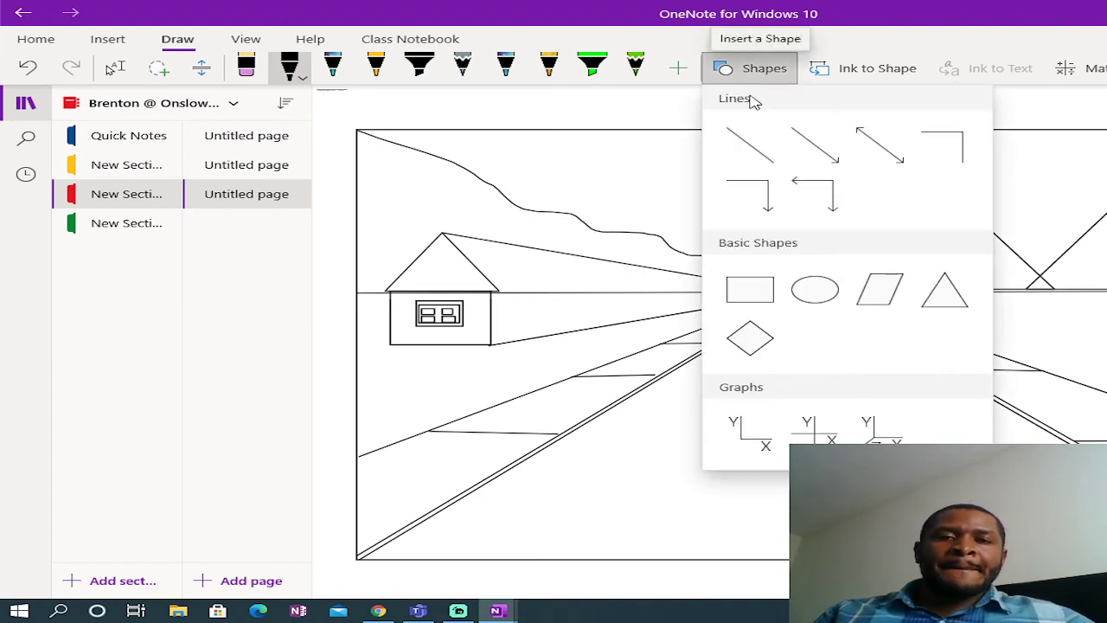
pyautogui.click(749, 143)
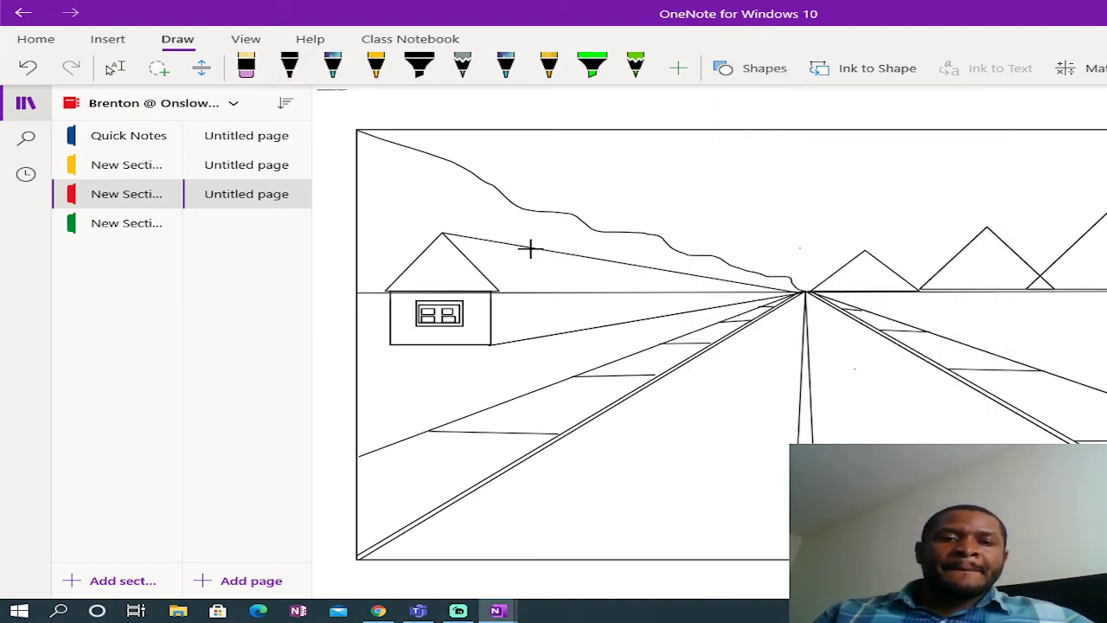
pyautogui.moveTo(537, 249); pyautogui.dragTo(594, 294)
pyautogui.click(289, 67)
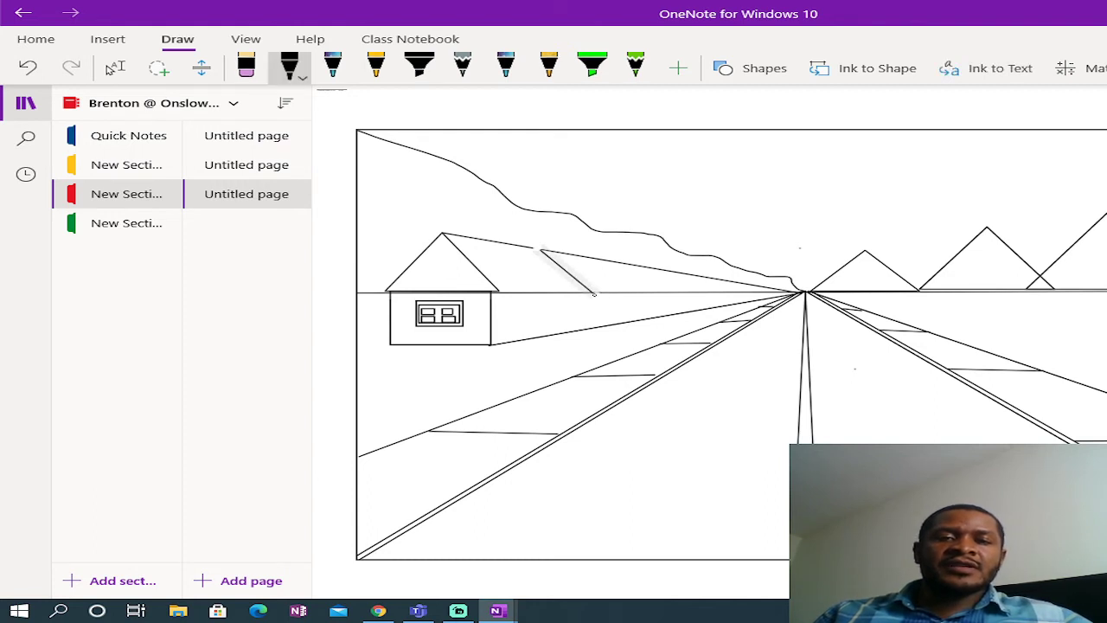
pyautogui.click(765, 69)
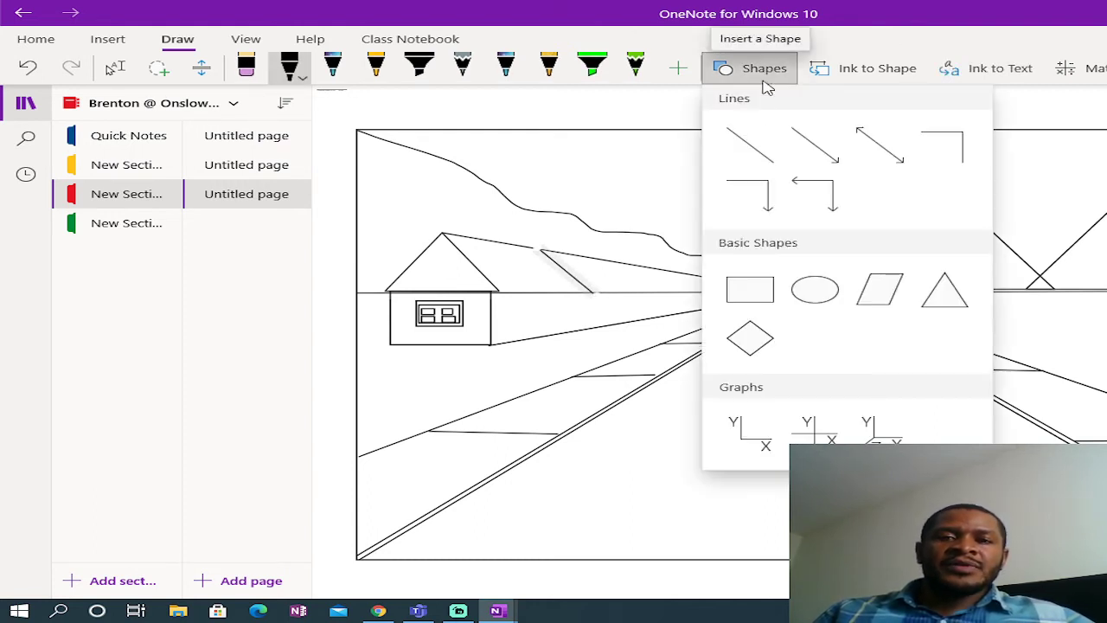
pyautogui.click(755, 149)
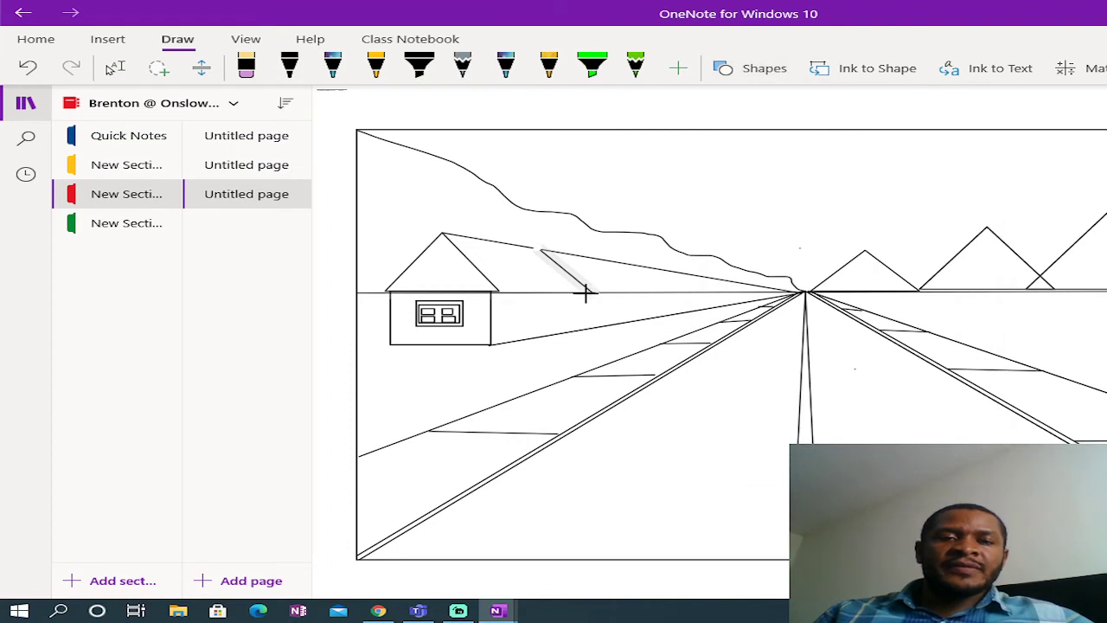
pyautogui.moveTo(584, 294); pyautogui.dragTo(586, 330)
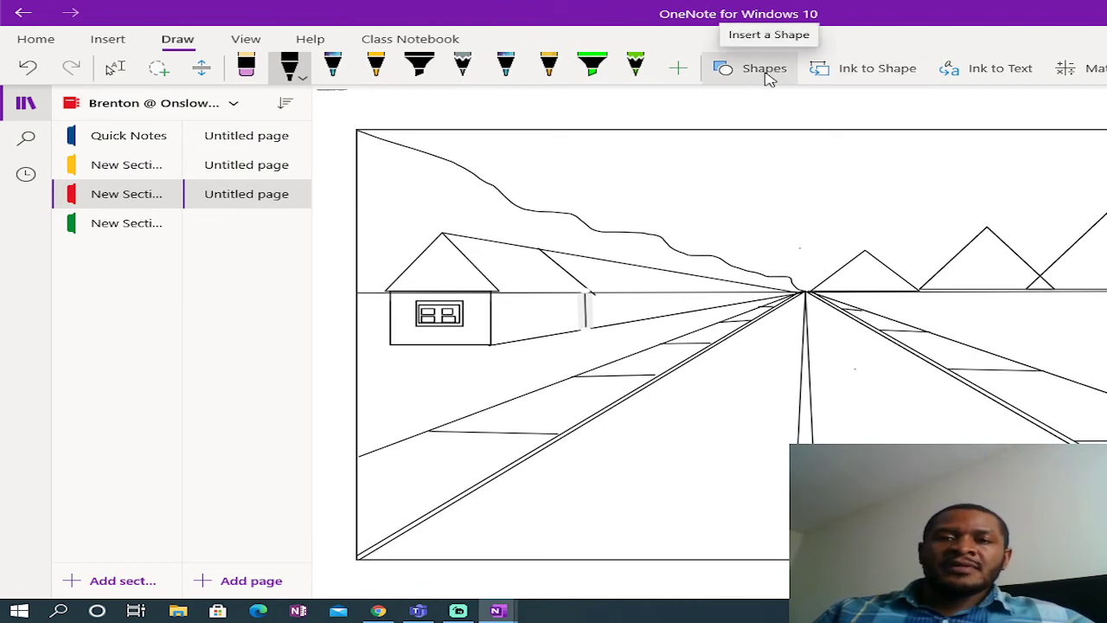
# Step: Draw a small triangular roof front for a distant second house under the ridge line, and a short slanted line as its rear roof edge
pyautogui.click(767, 74)
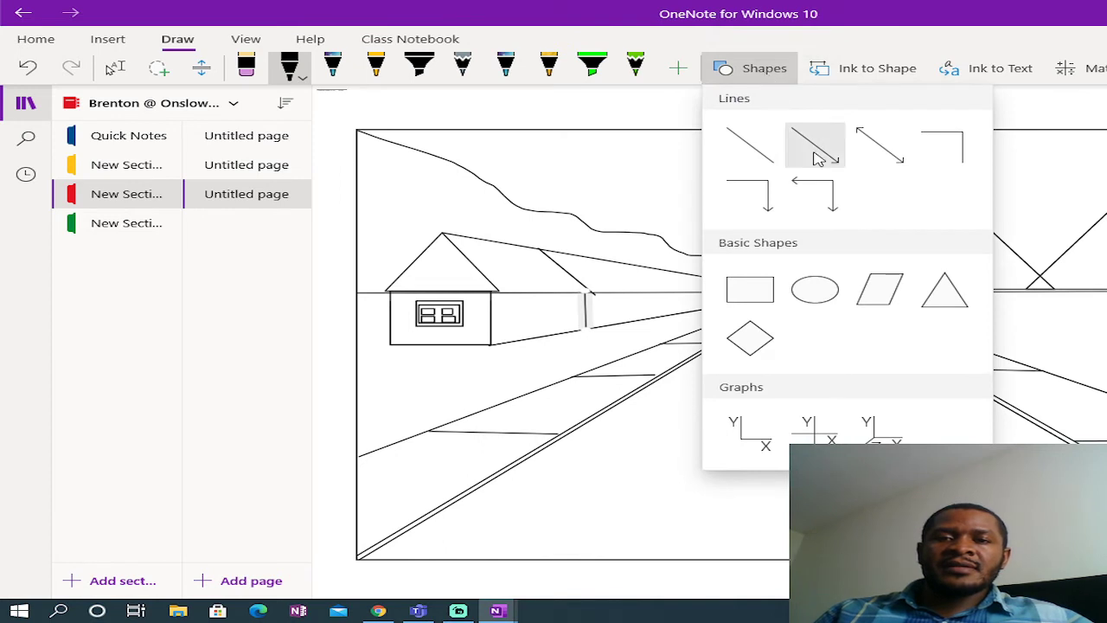
pyautogui.click(946, 295)
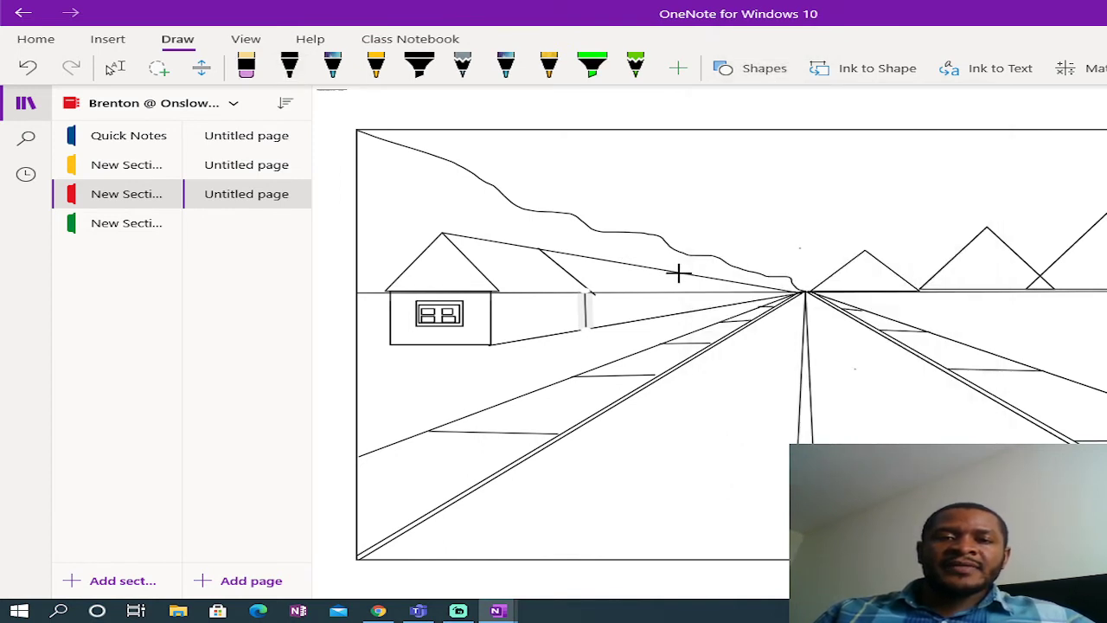
pyautogui.moveTo(674, 276)
pyautogui.mouseDown()
pyautogui.moveTo(659, 286)
pyautogui.moveTo(664, 298)
pyautogui.mouseUp()
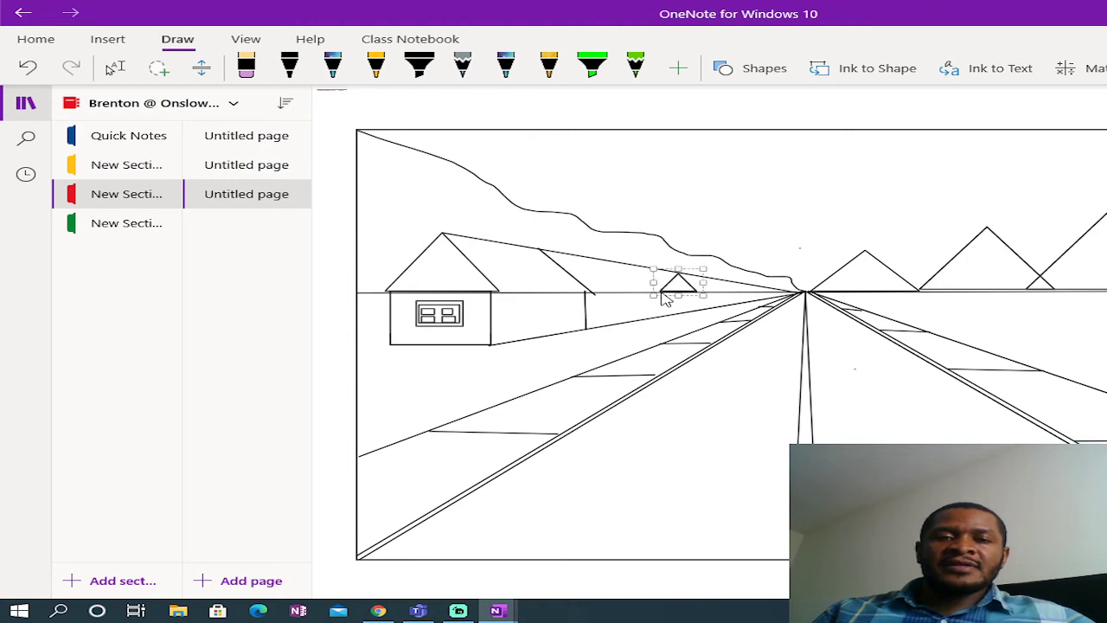
pyautogui.click(869, 74)
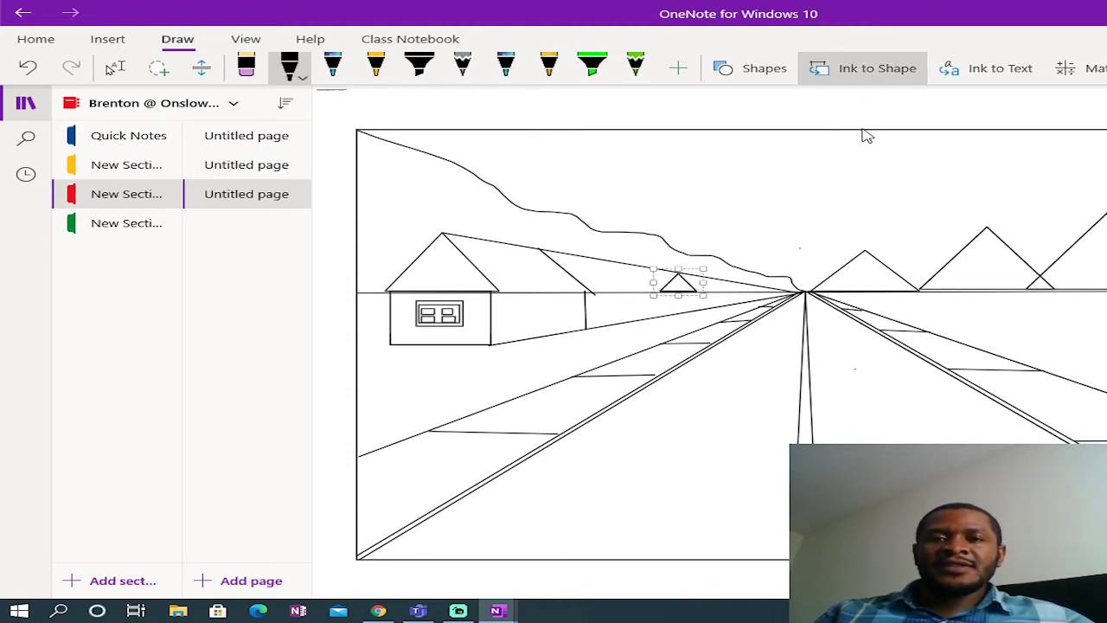
pyautogui.click(774, 71)
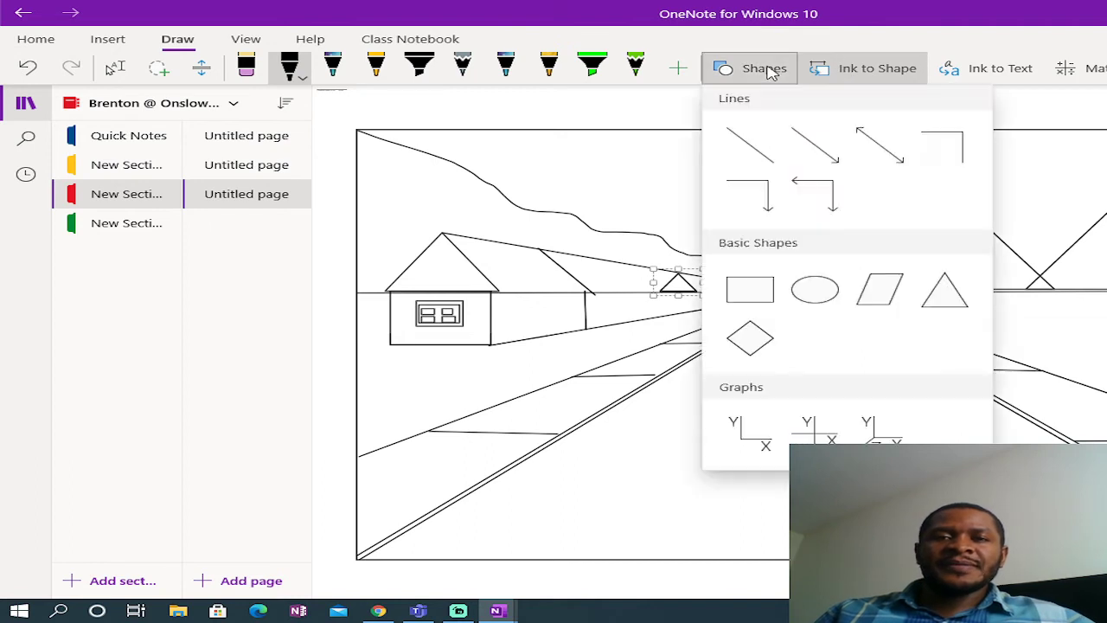
pyautogui.click(766, 162)
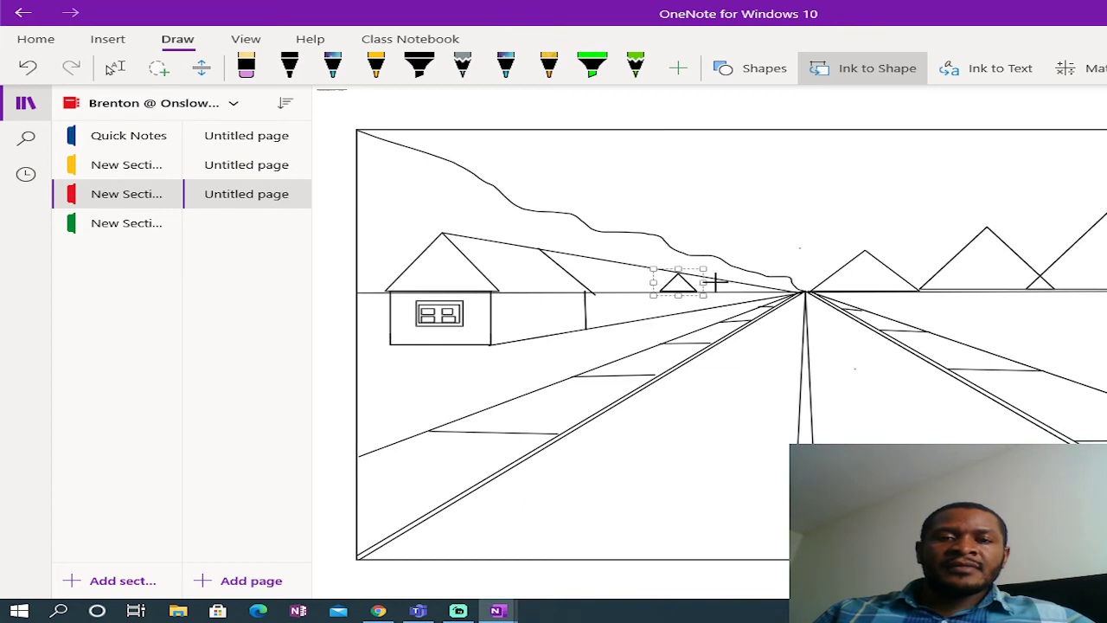
pyautogui.moveTo(723, 279); pyautogui.dragTo(735, 292)
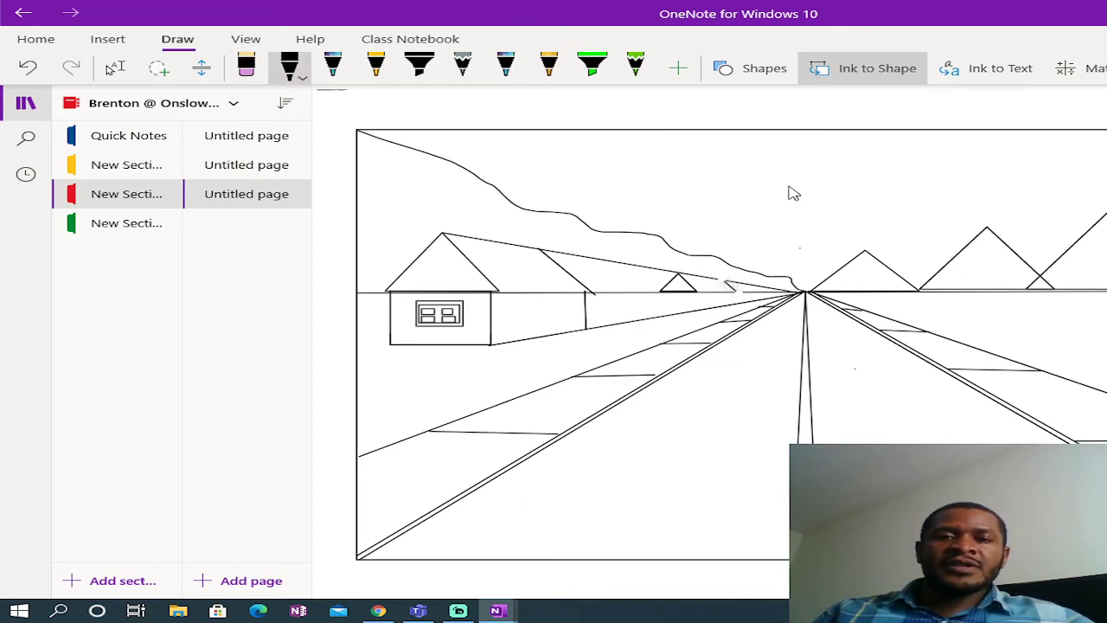
# Step: Draw a small rectangle under the distant house's roof as its front wall, with a tiny rectangular window inside it
pyautogui.click(766, 75)
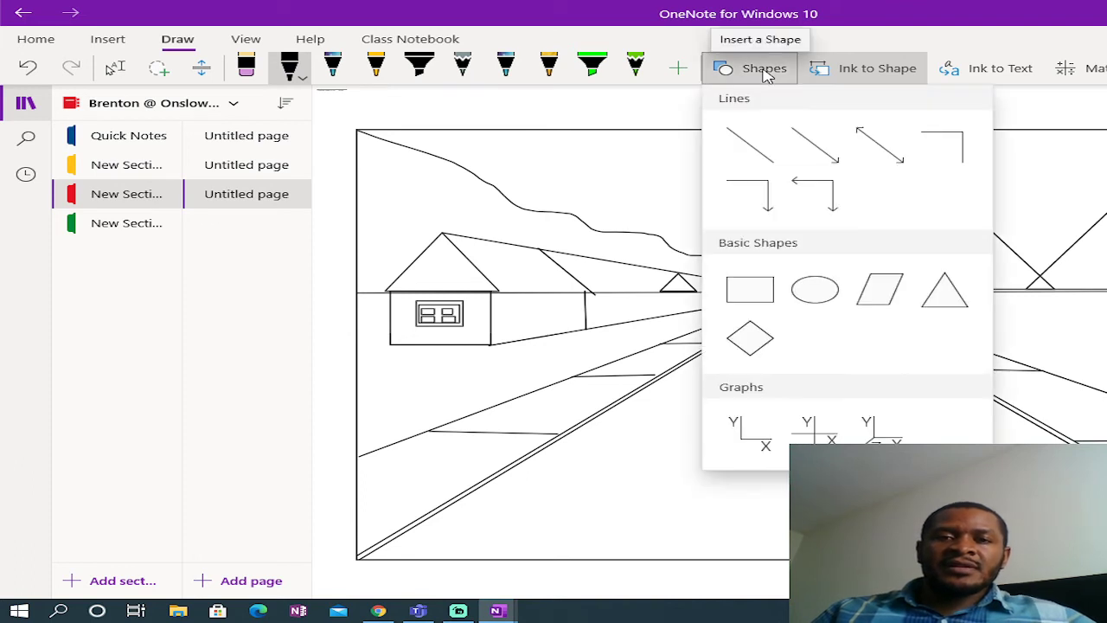
pyautogui.click(751, 288)
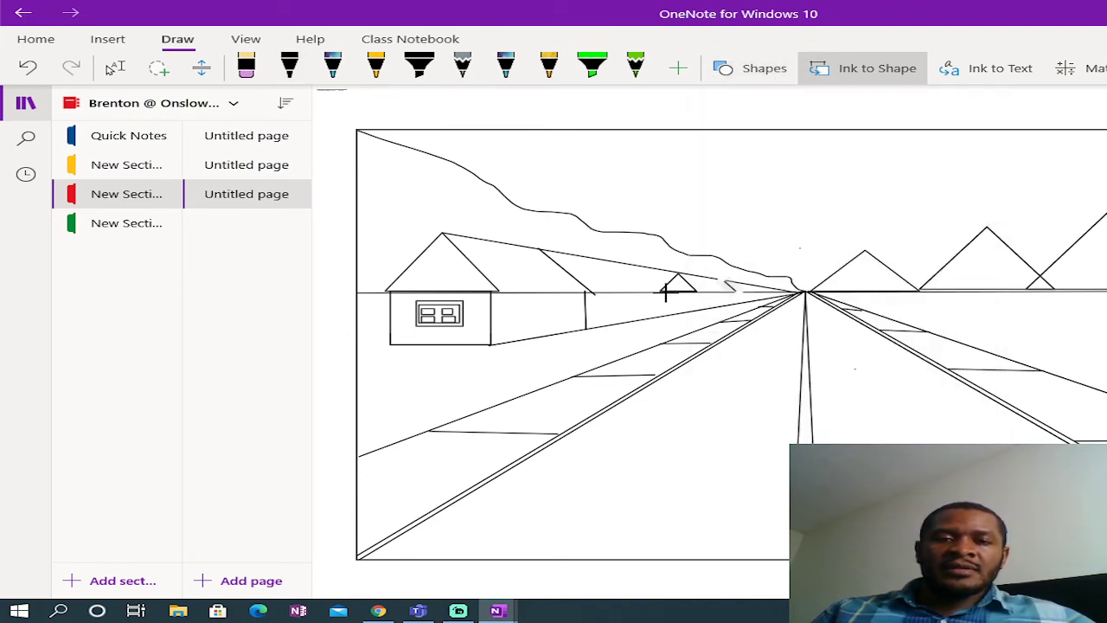
pyautogui.moveTo(666, 294); pyautogui.dragTo(693, 312)
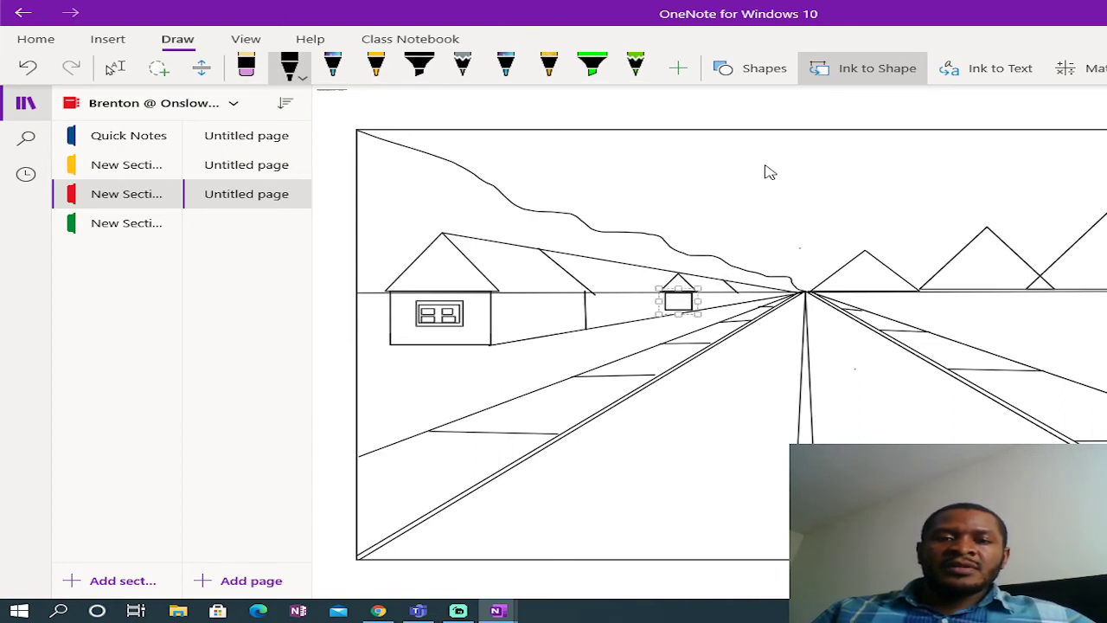
pyautogui.click(772, 76)
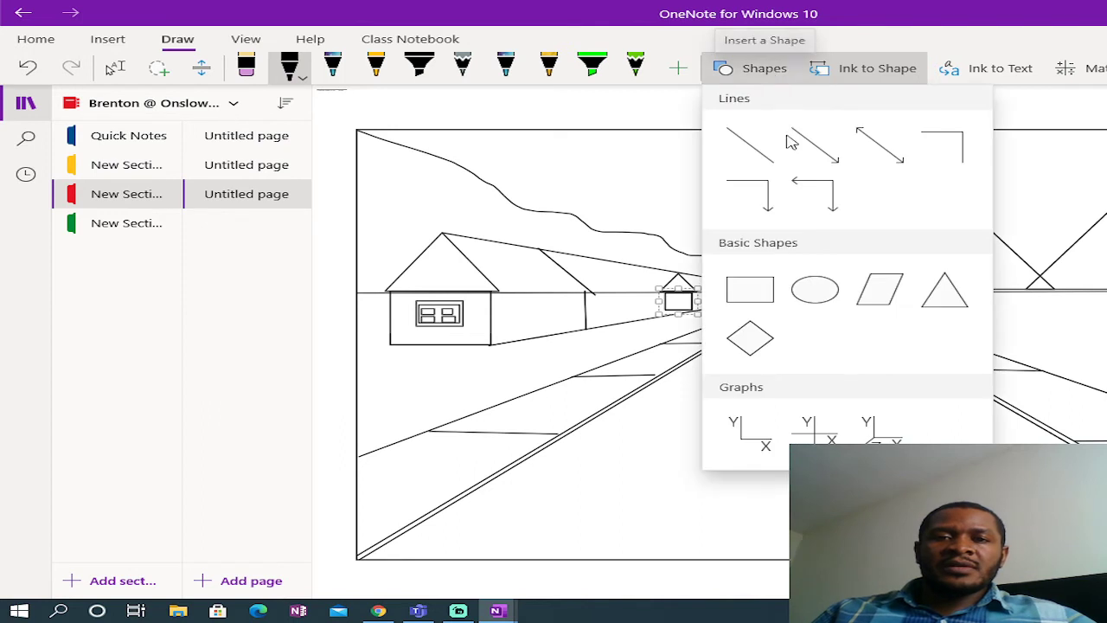
pyautogui.click(751, 288)
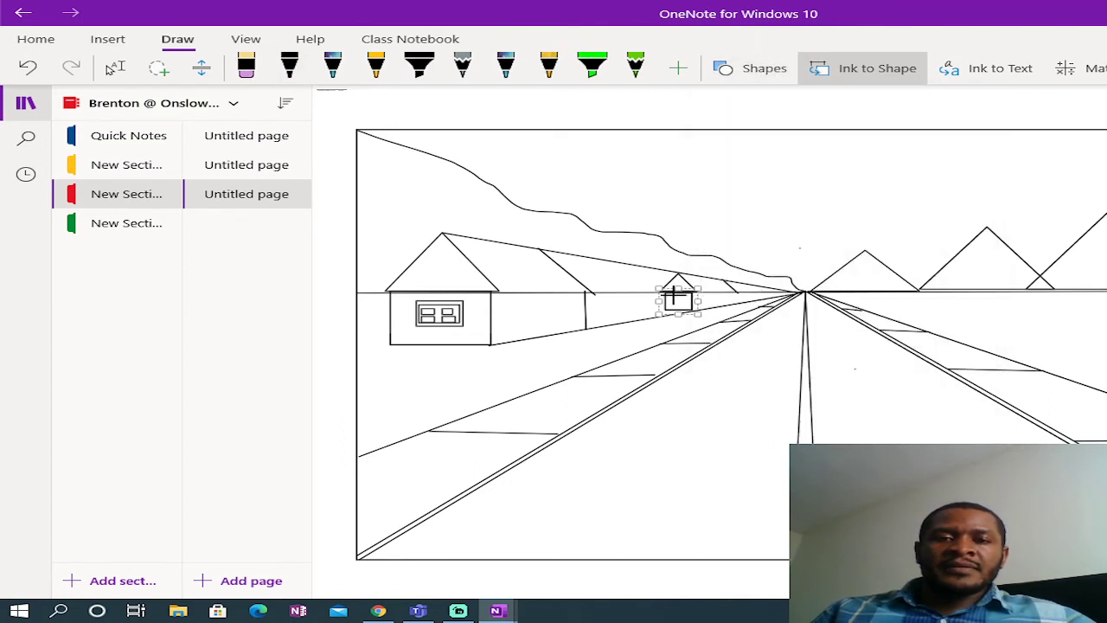
pyautogui.moveTo(672, 297); pyautogui.dragTo(685, 301)
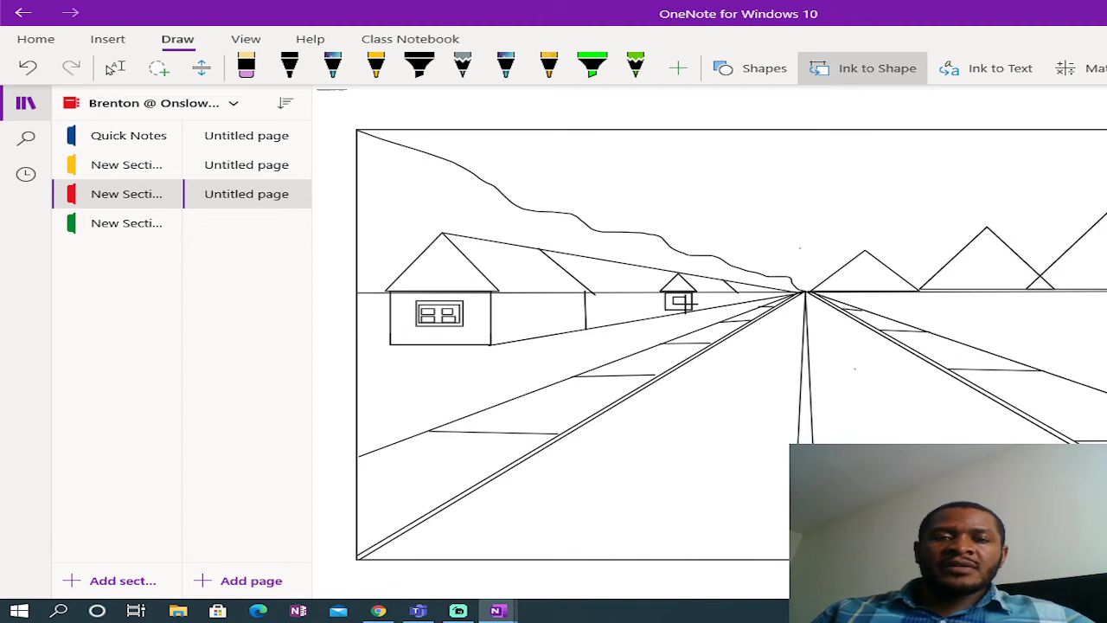
pyautogui.moveTo(685, 301); pyautogui.dragTo(692, 308)
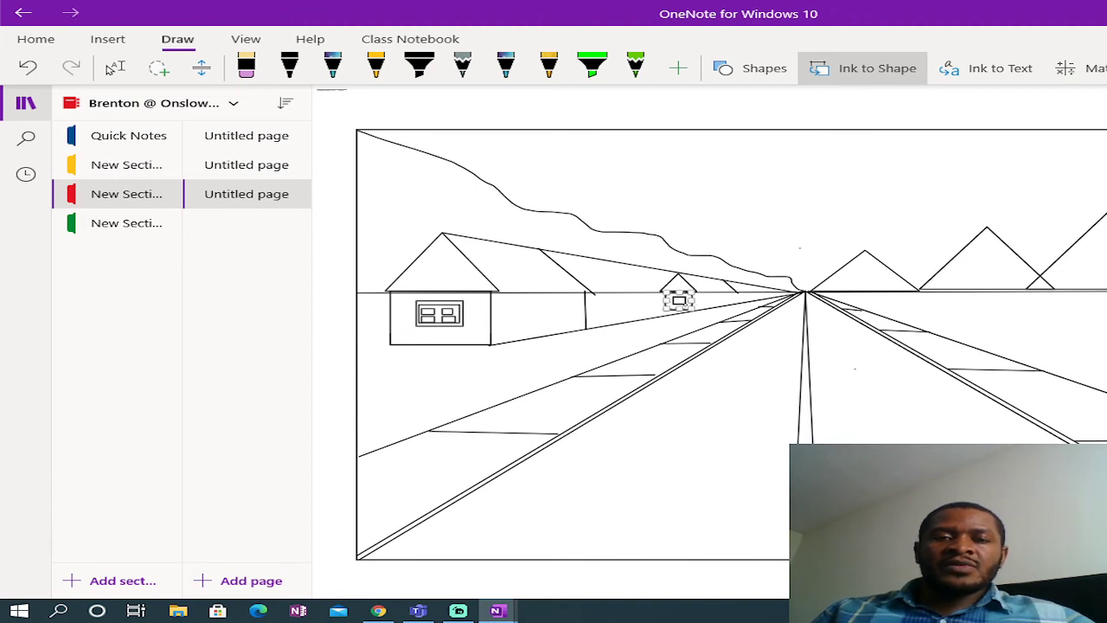
# Step: Divide the distant house's tiny window into four panes with a short vertical line and a short horizontal line
pyautogui.click(775, 74)
pyautogui.click(749, 143)
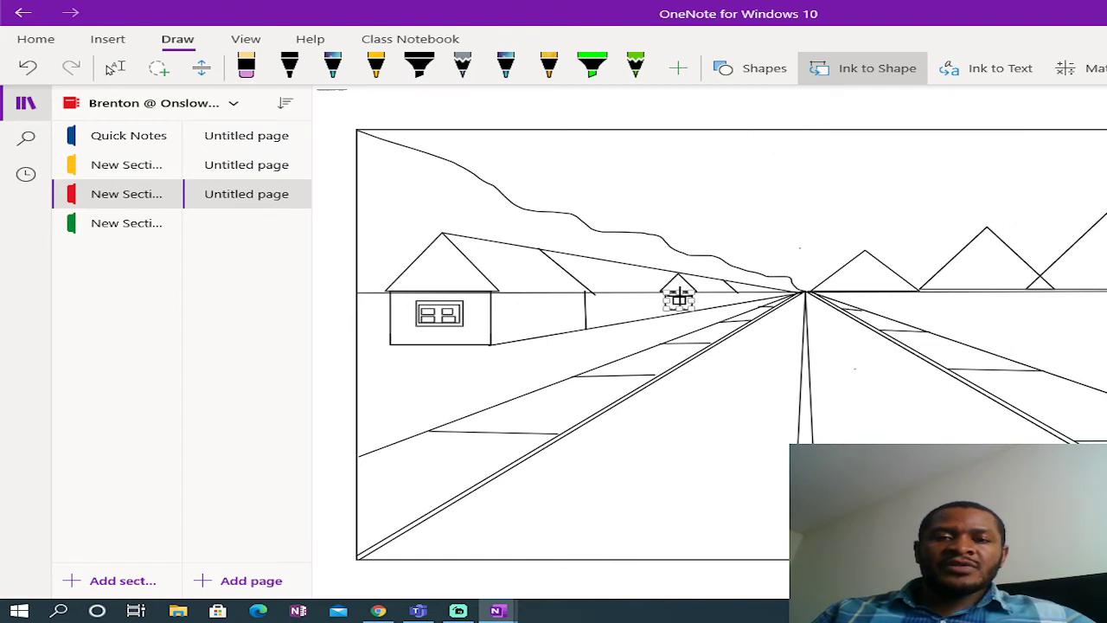
pyautogui.moveTo(679, 300); pyautogui.dragTo(680, 302)
pyautogui.click(758, 73)
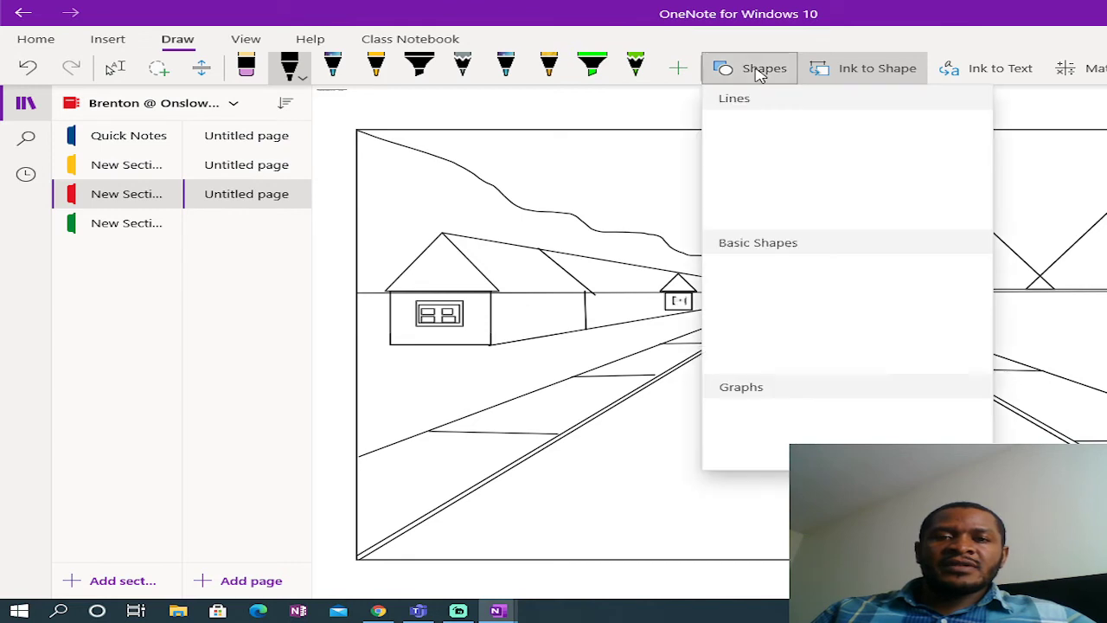
pyautogui.click(767, 160)
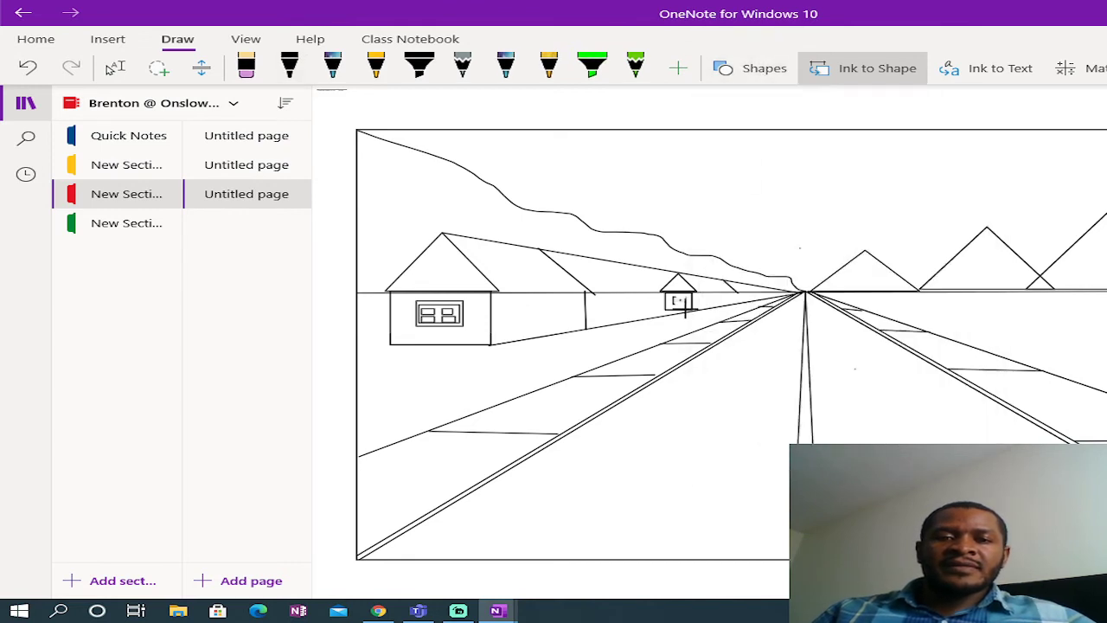
pyautogui.moveTo(677, 301); pyautogui.dragTo(684, 300)
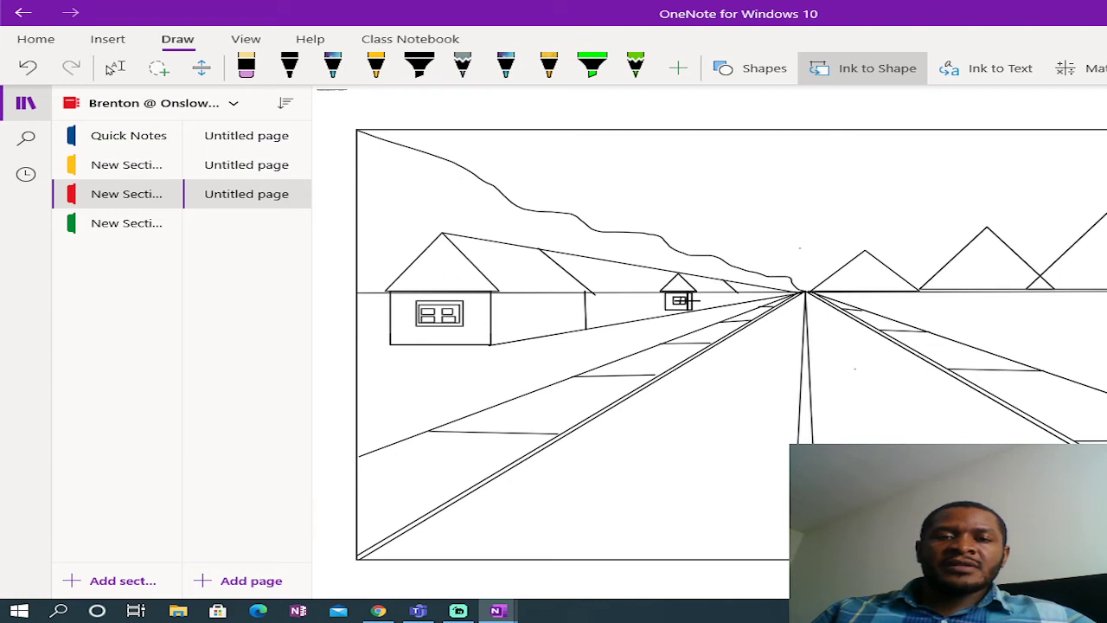
pyautogui.click(737, 240)
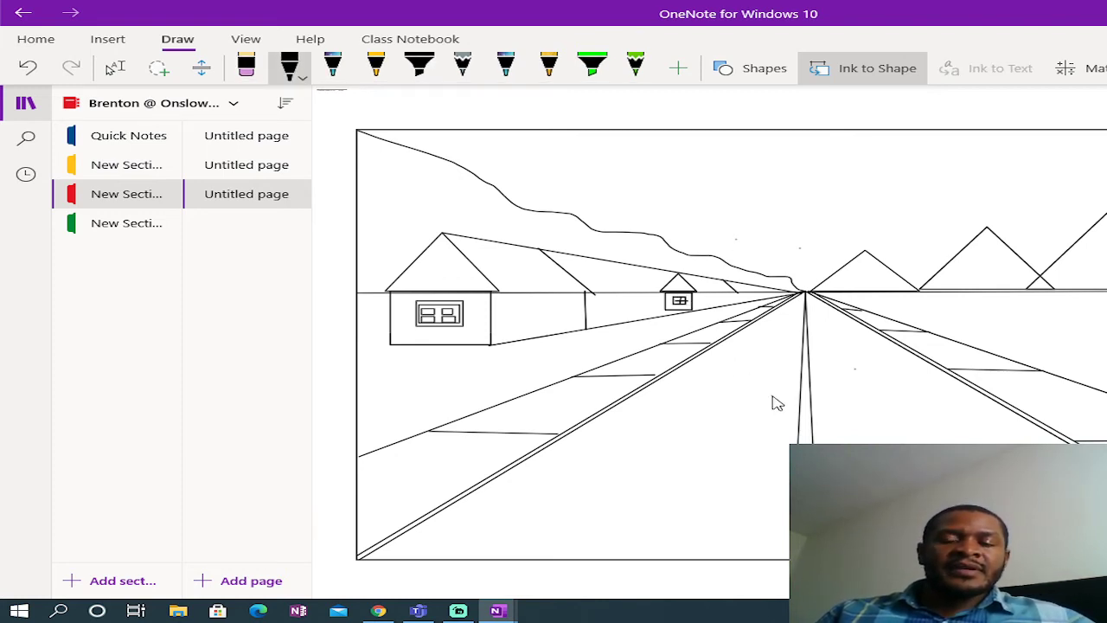
# Step: Draw a short vertical line under the distant house's rear roof edge to close its receding side wall
pyautogui.click(774, 71)
pyautogui.click(744, 143)
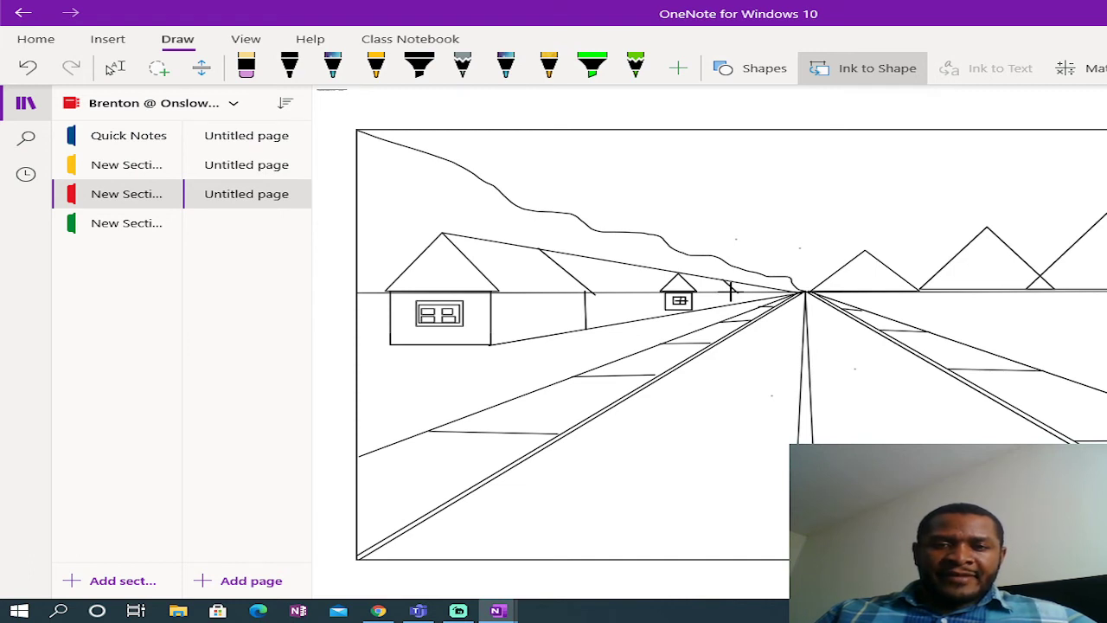
pyautogui.moveTo(731, 302); pyautogui.dragTo(731, 300)
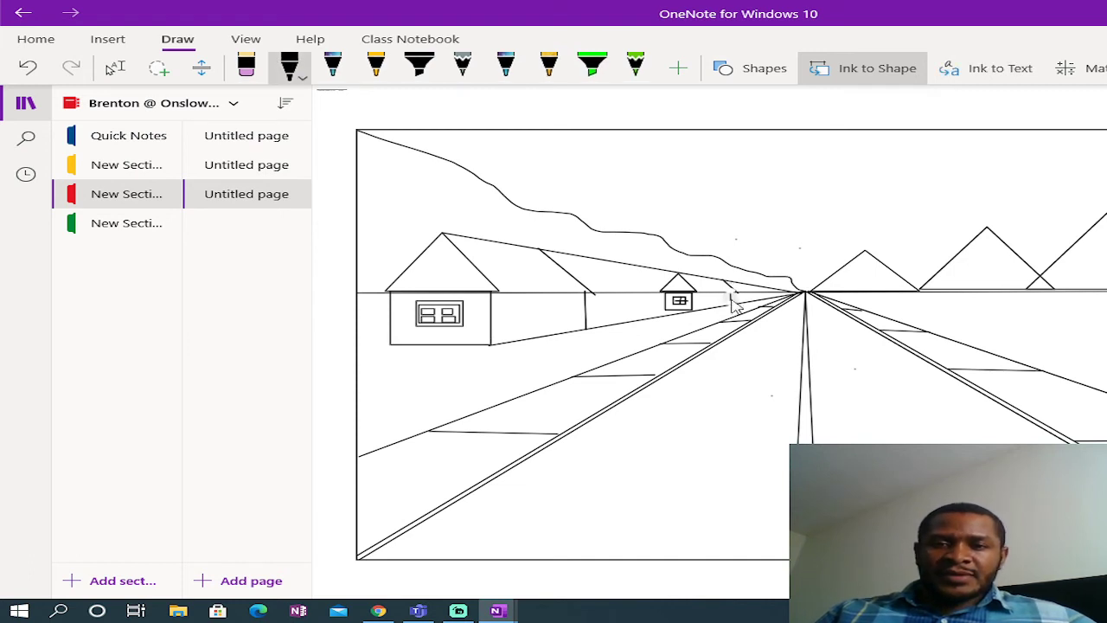
# Step: Draw a vertical line on the large house's receding wall down to the base line as the door's near edge
pyautogui.click(764, 71)
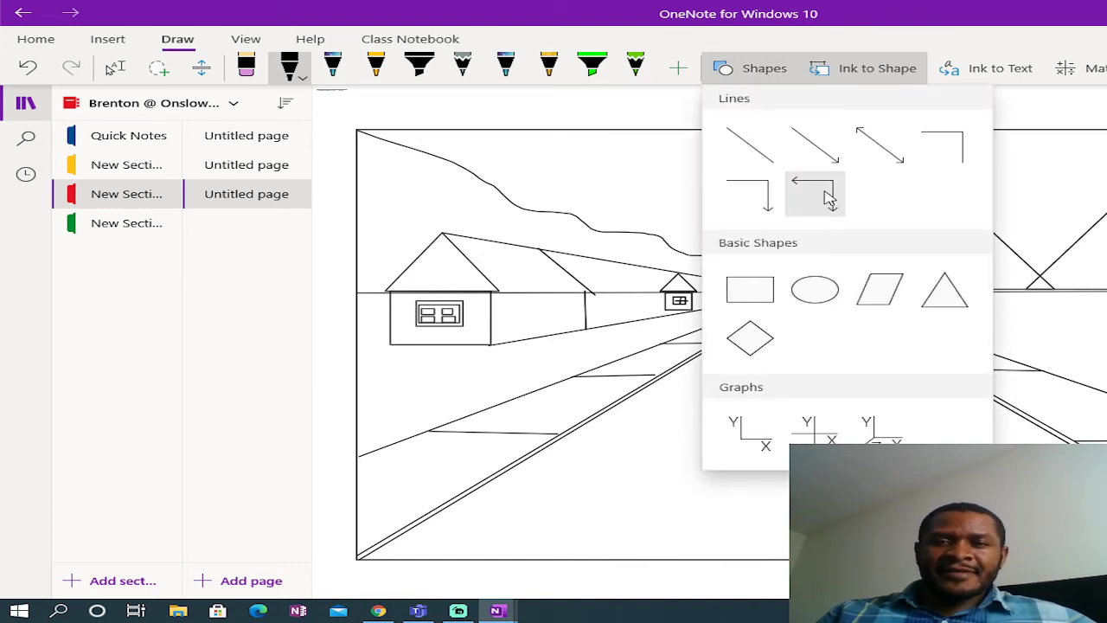
pyautogui.click(803, 143)
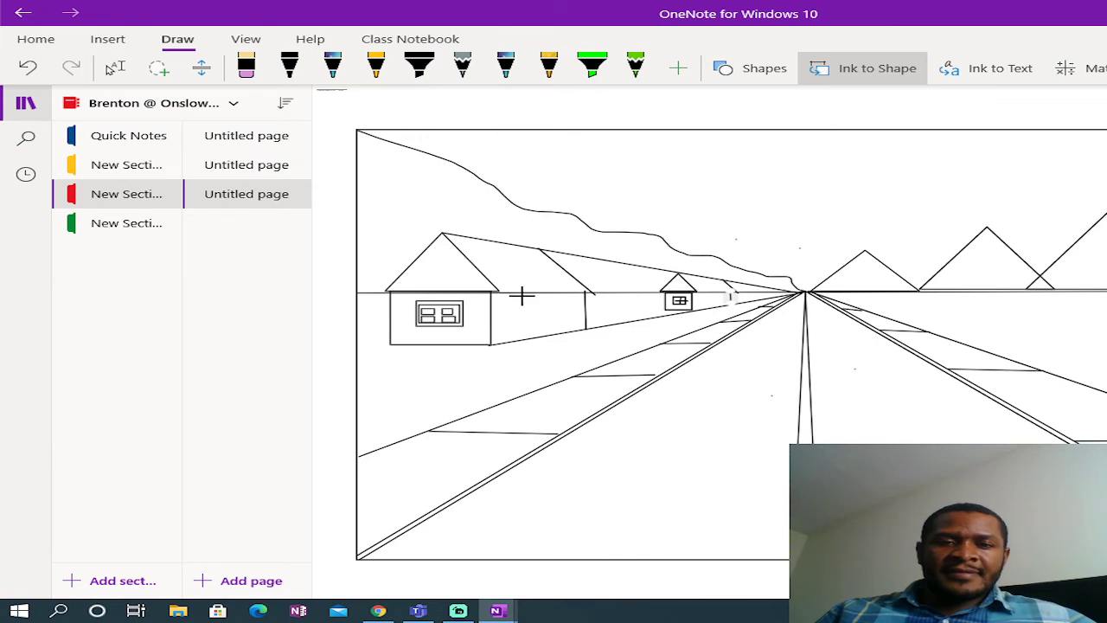
pyautogui.moveTo(522, 296); pyautogui.dragTo(523, 339)
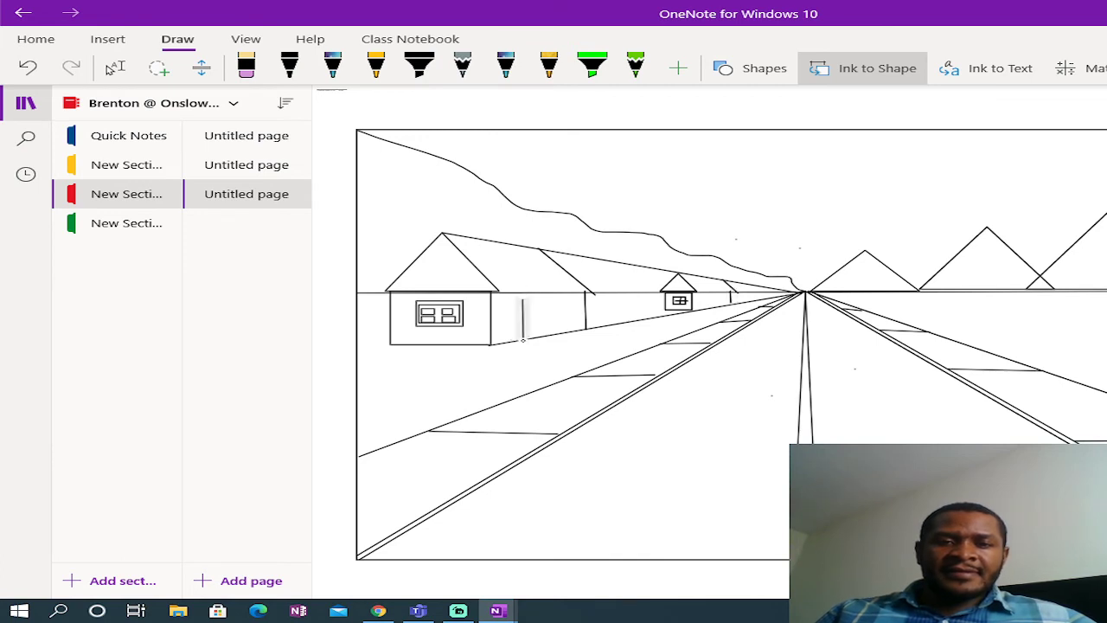
# Step: Try a second vertical line for the door's far edge on the large house's receding wall, and undo it
pyautogui.click(759, 71)
pyautogui.click(754, 149)
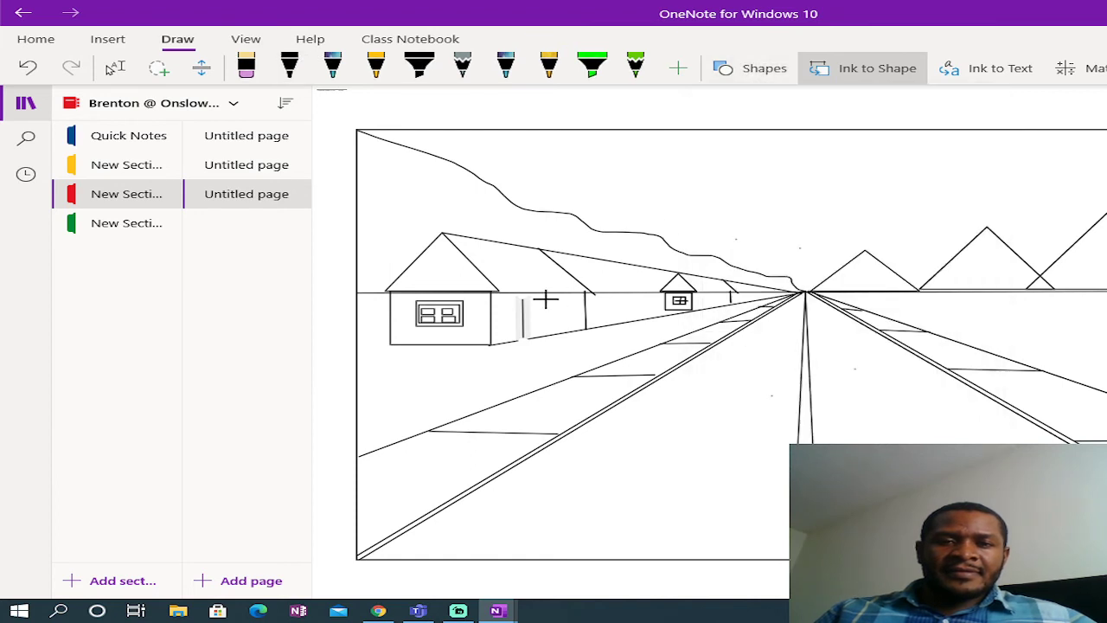
pyautogui.moveTo(545, 299); pyautogui.dragTo(545, 339)
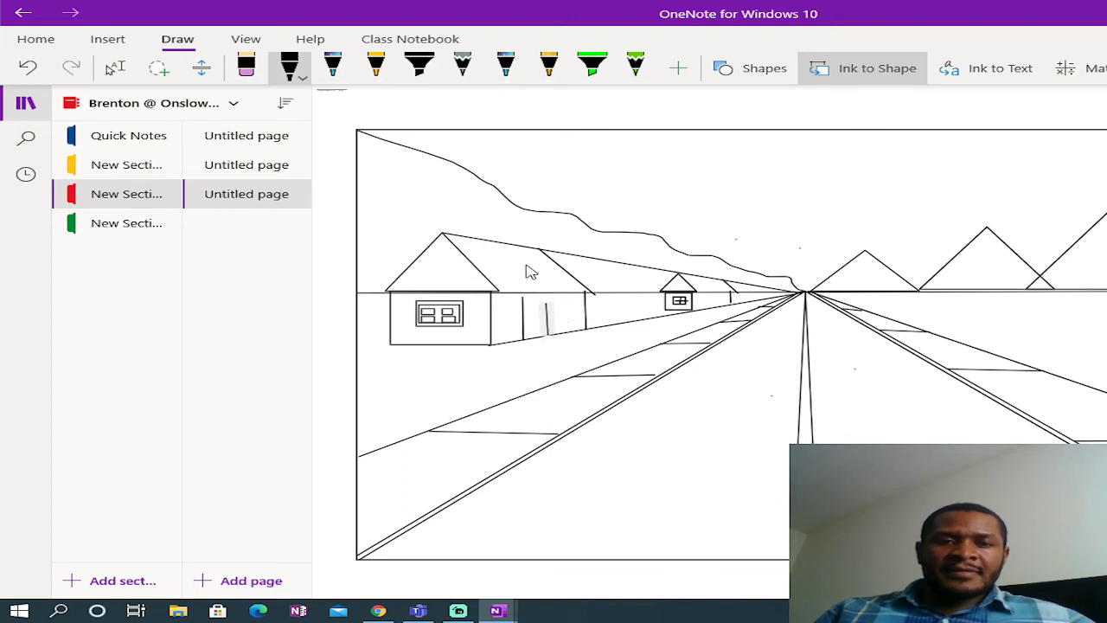
pyautogui.click(26, 67)
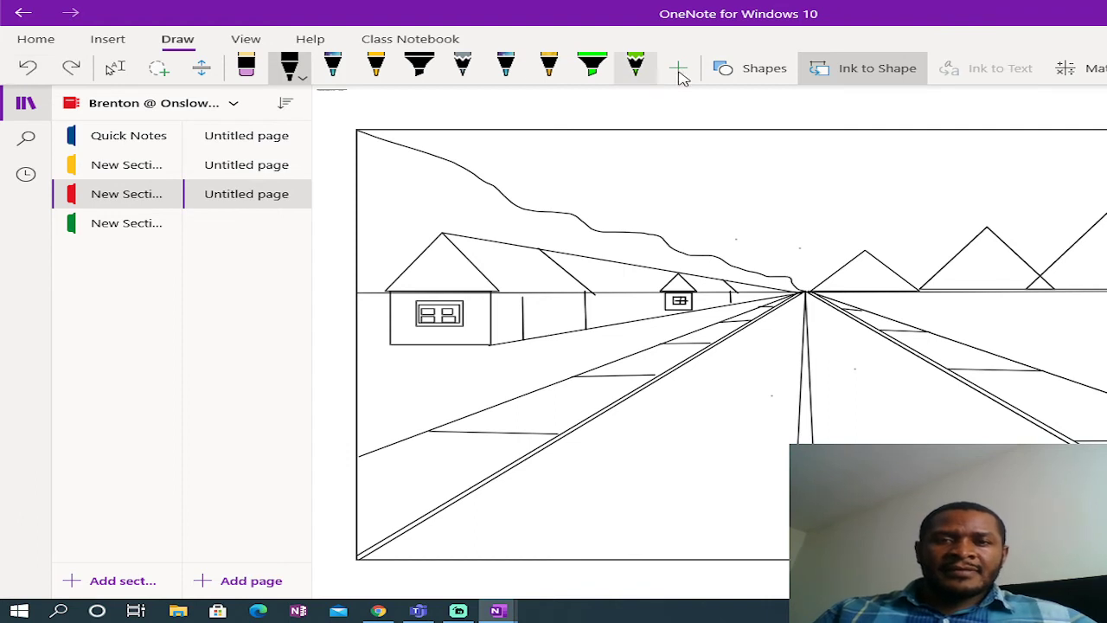
# Step: Complete the large house's side door with a vertical far edge down to the base line and a horizontal top line
pyautogui.click(764, 69)
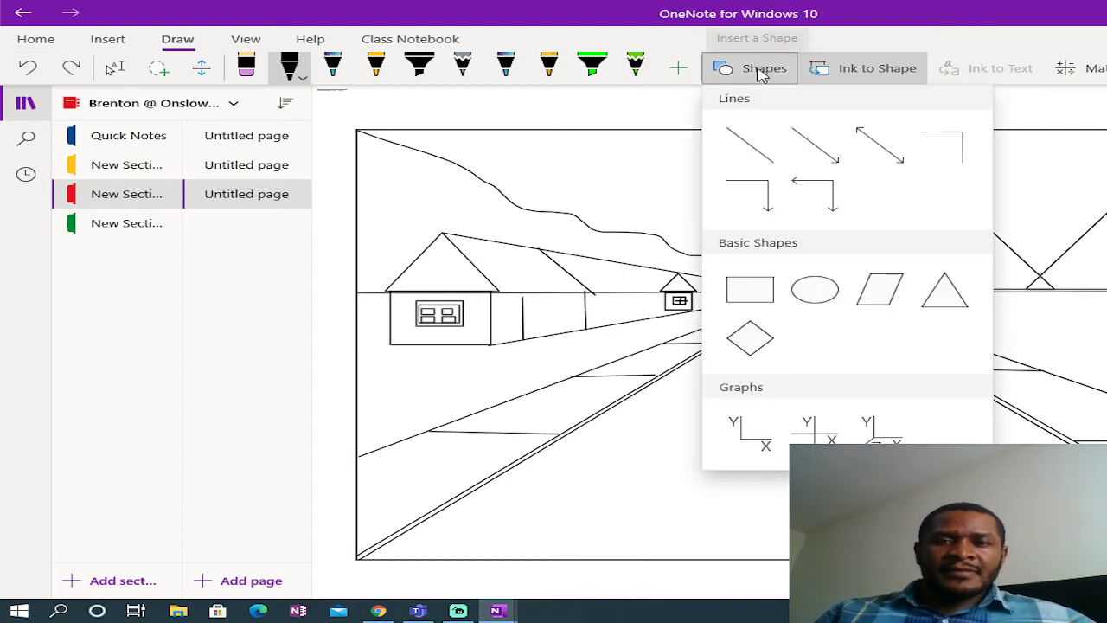
pyautogui.click(750, 146)
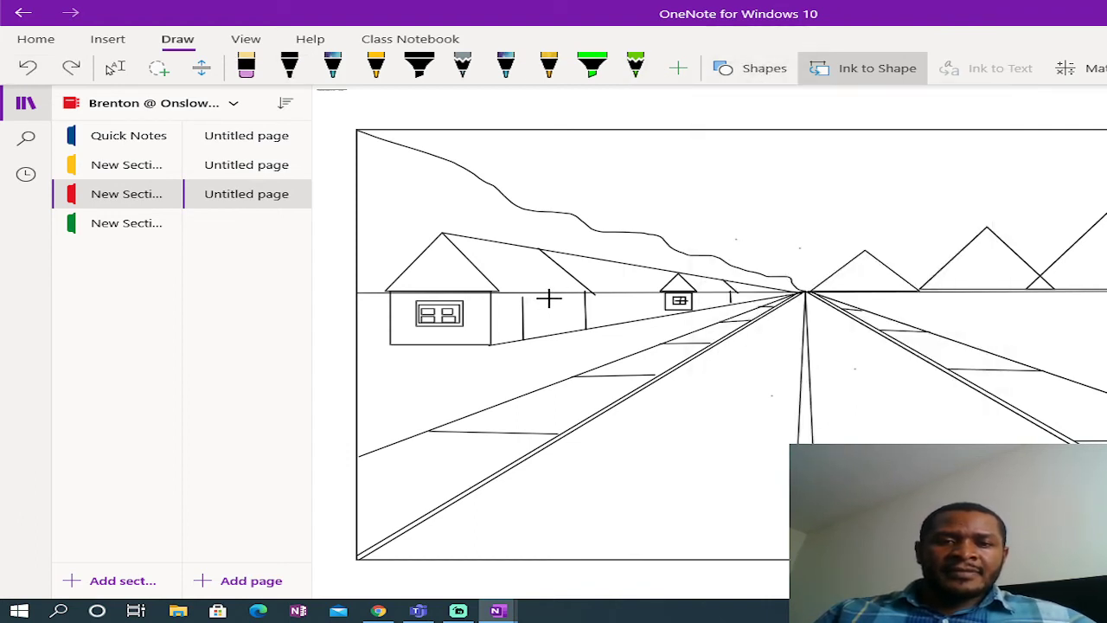
pyautogui.moveTo(549, 322); pyautogui.dragTo(549, 335)
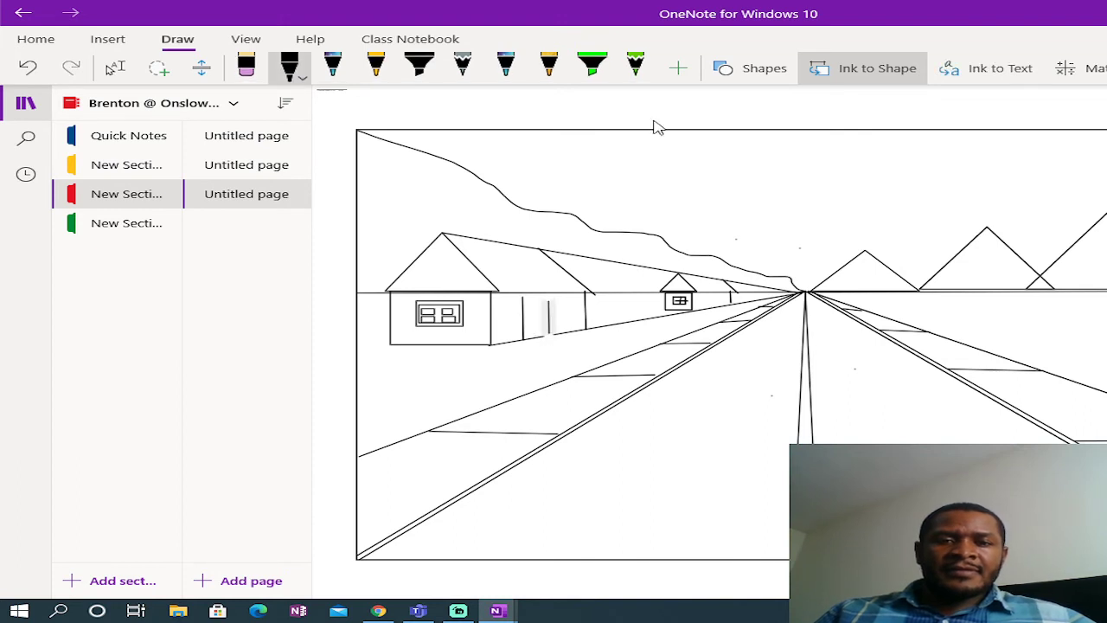
pyautogui.click(751, 67)
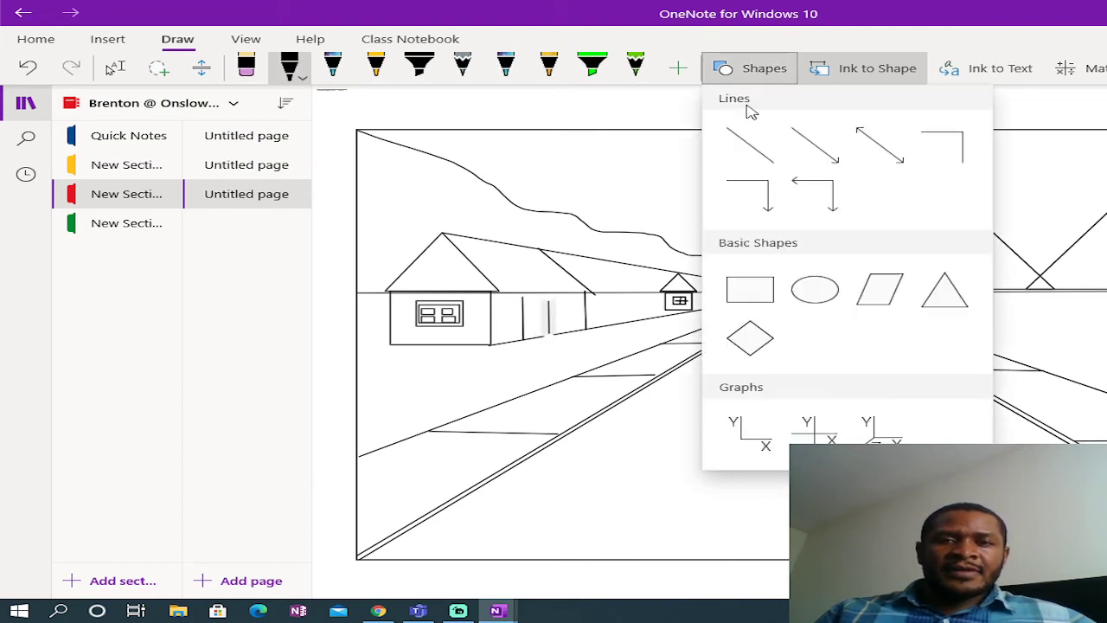
pyautogui.click(749, 151)
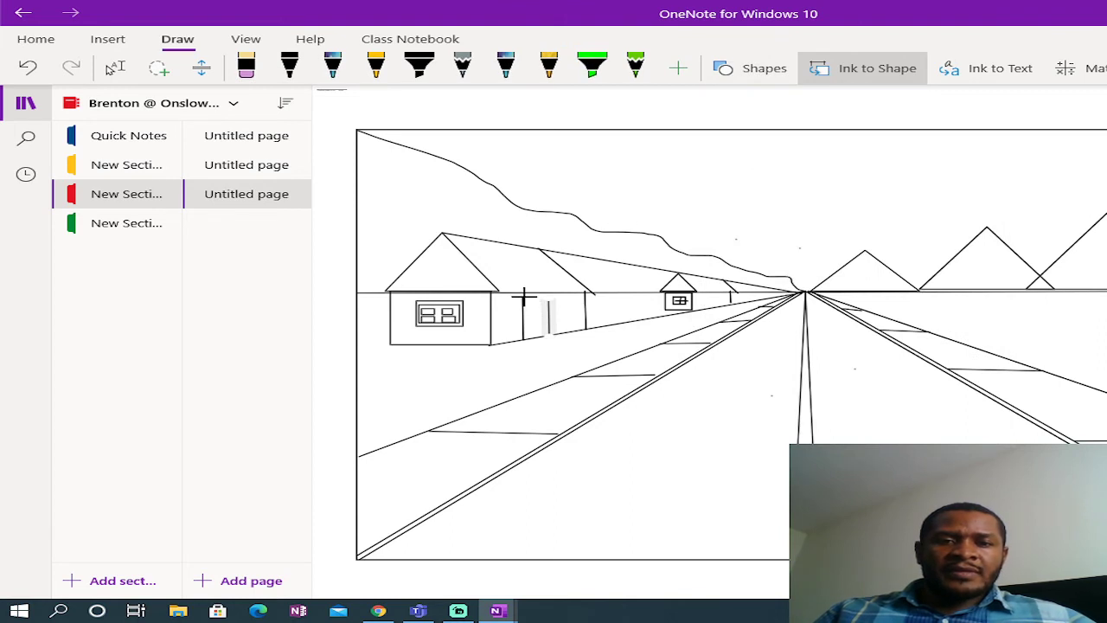
pyautogui.moveTo(523, 296); pyautogui.dragTo(545, 297)
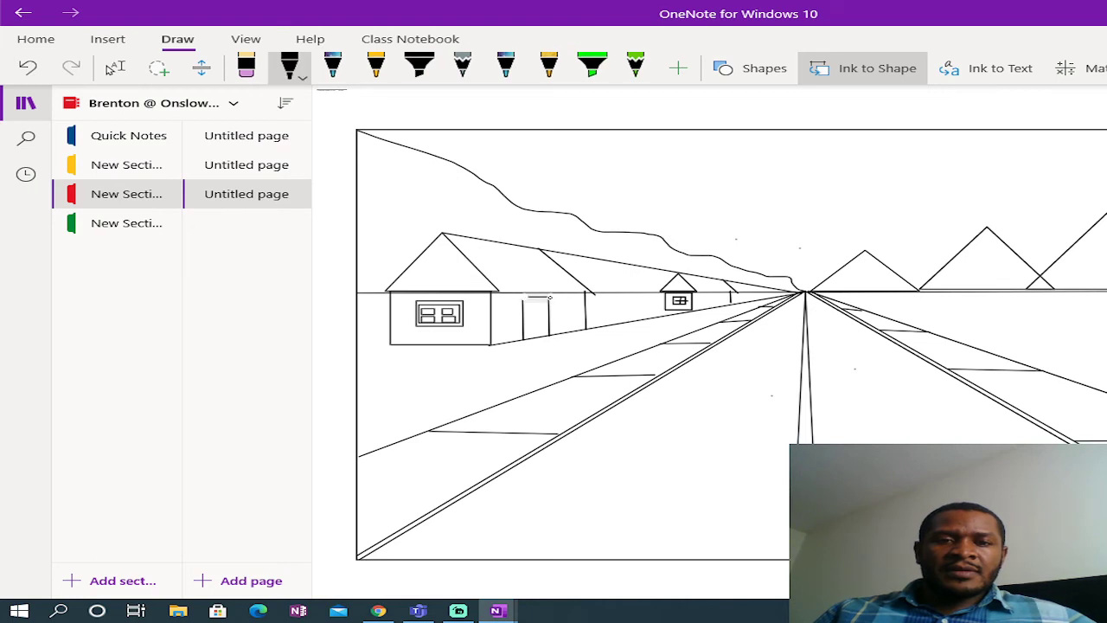
# Step: Draw four evenly spaced slanted lines down the large house's roof from the ridge to the eave, parallel to the front roof edge
pyautogui.click(758, 73)
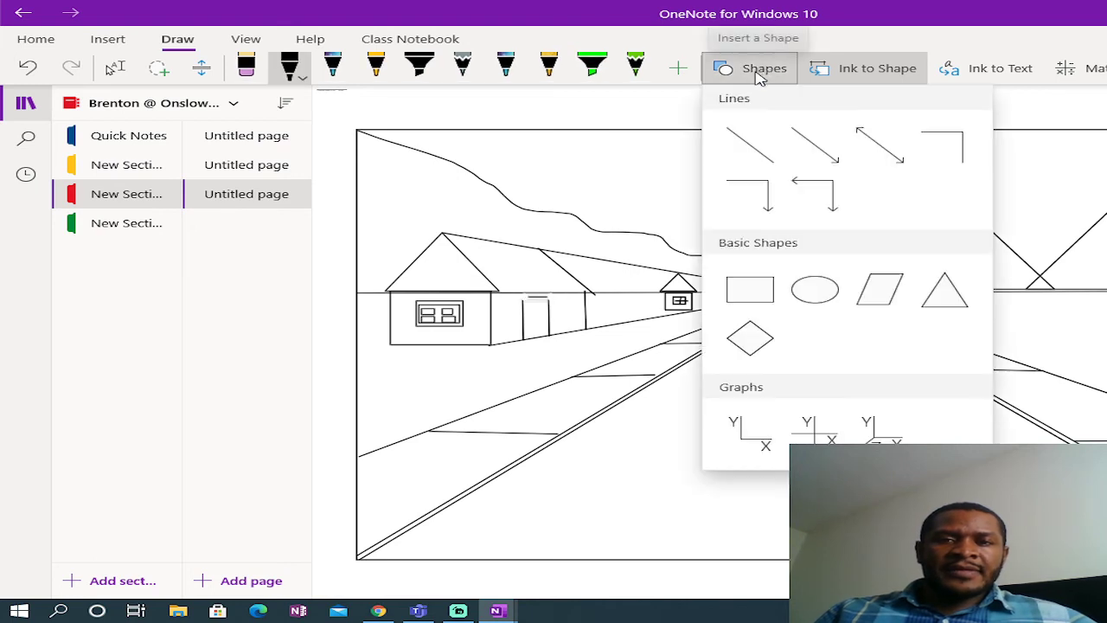
pyautogui.click(750, 144)
pyautogui.moveTo(464, 237); pyautogui.dragTo(521, 292)
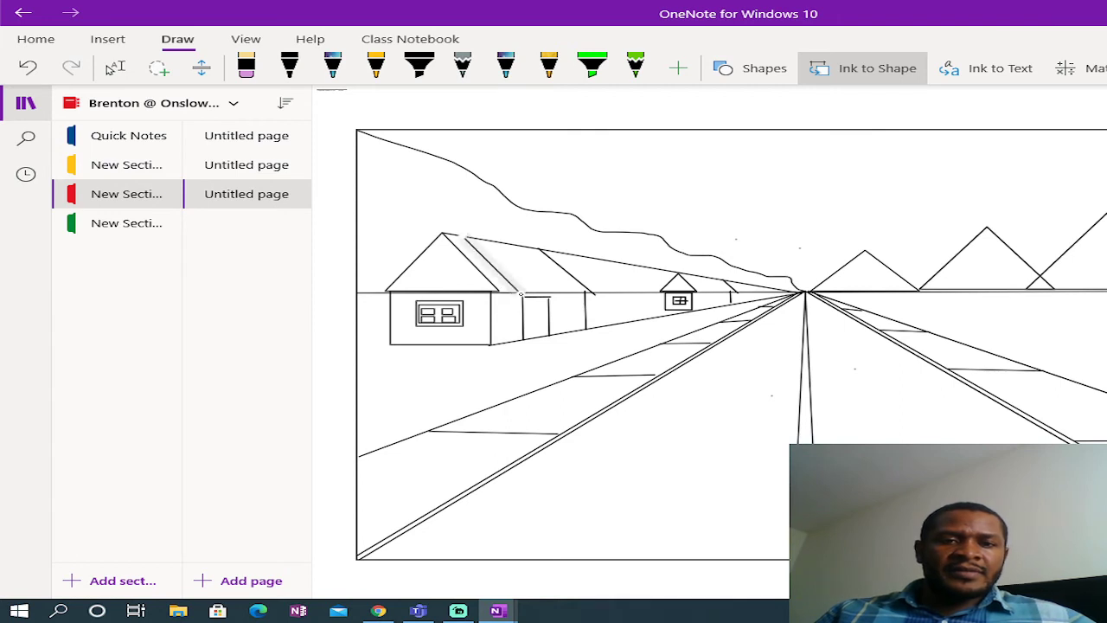
pyautogui.click(762, 69)
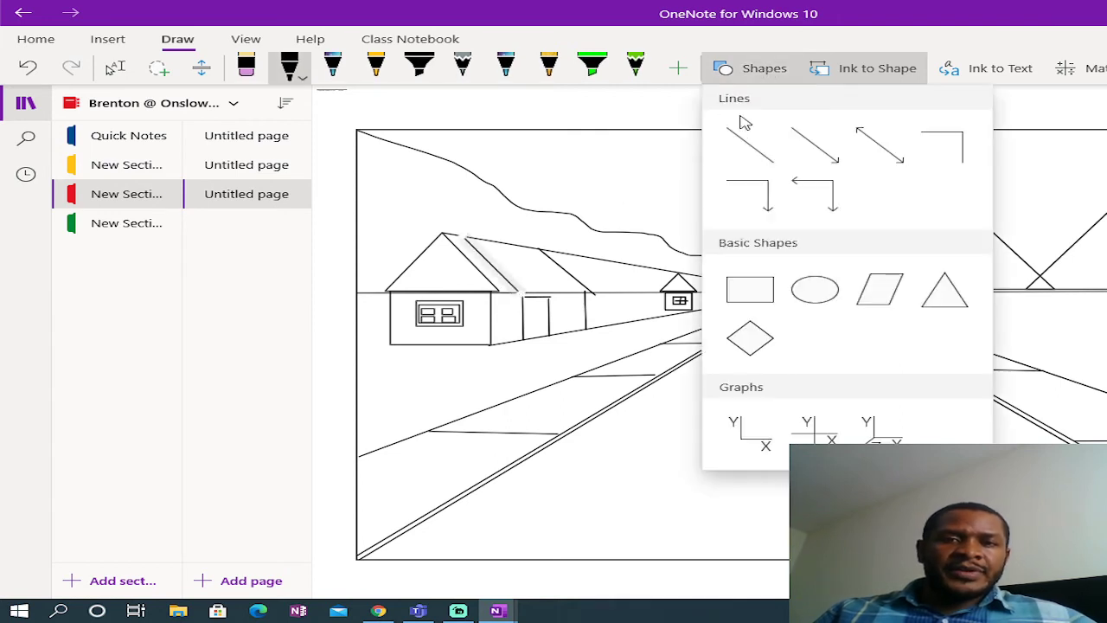
pyautogui.click(749, 145)
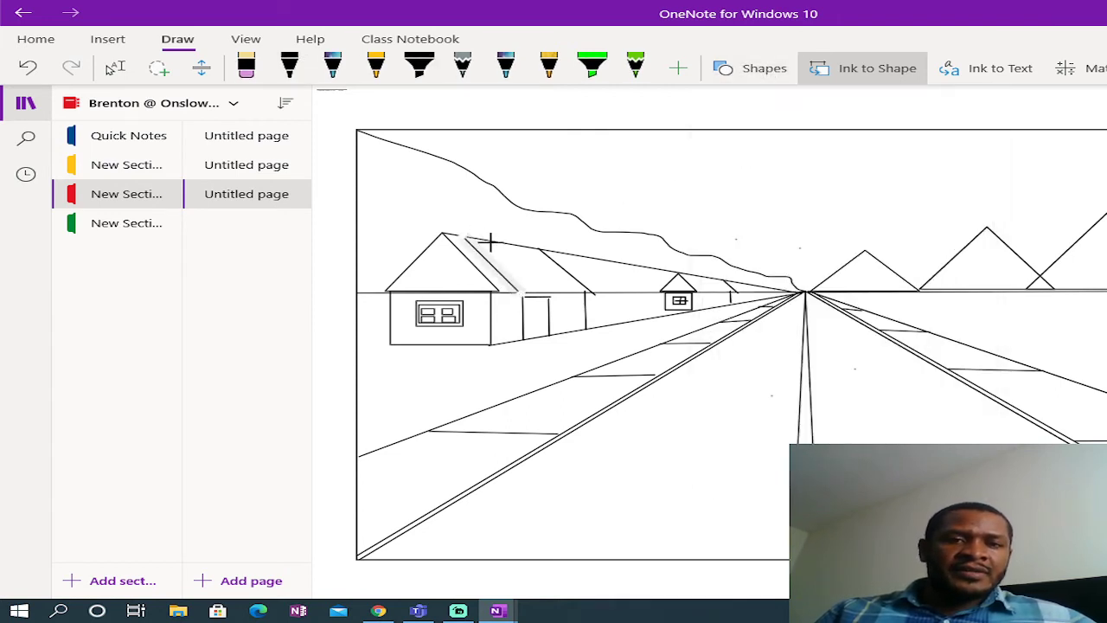
pyautogui.moveTo(486, 240); pyautogui.dragTo(545, 295)
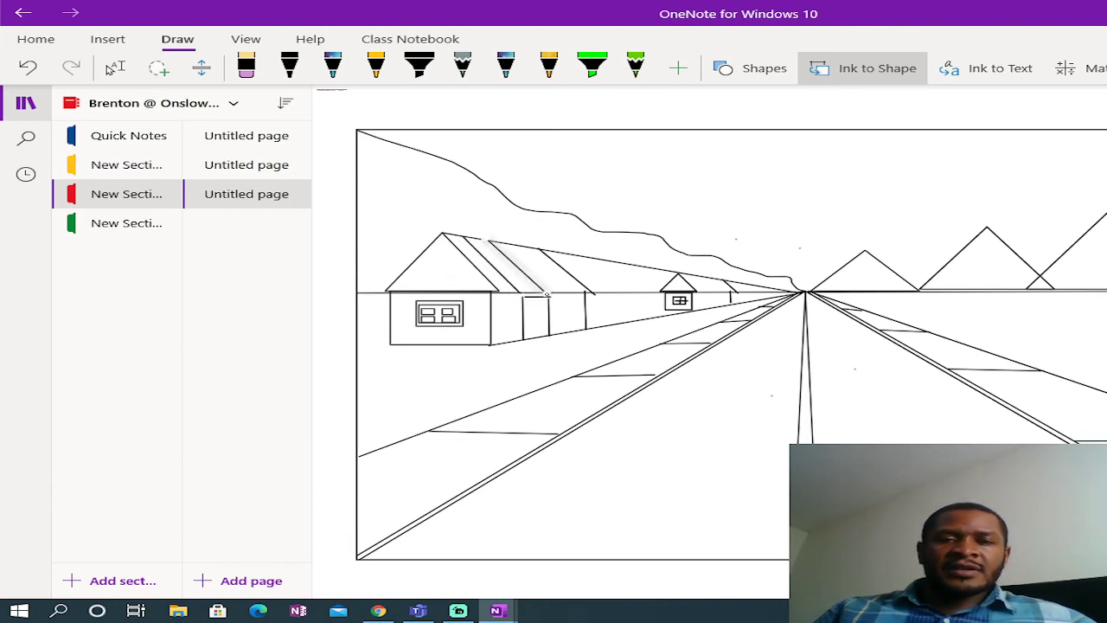
pyautogui.click(775, 77)
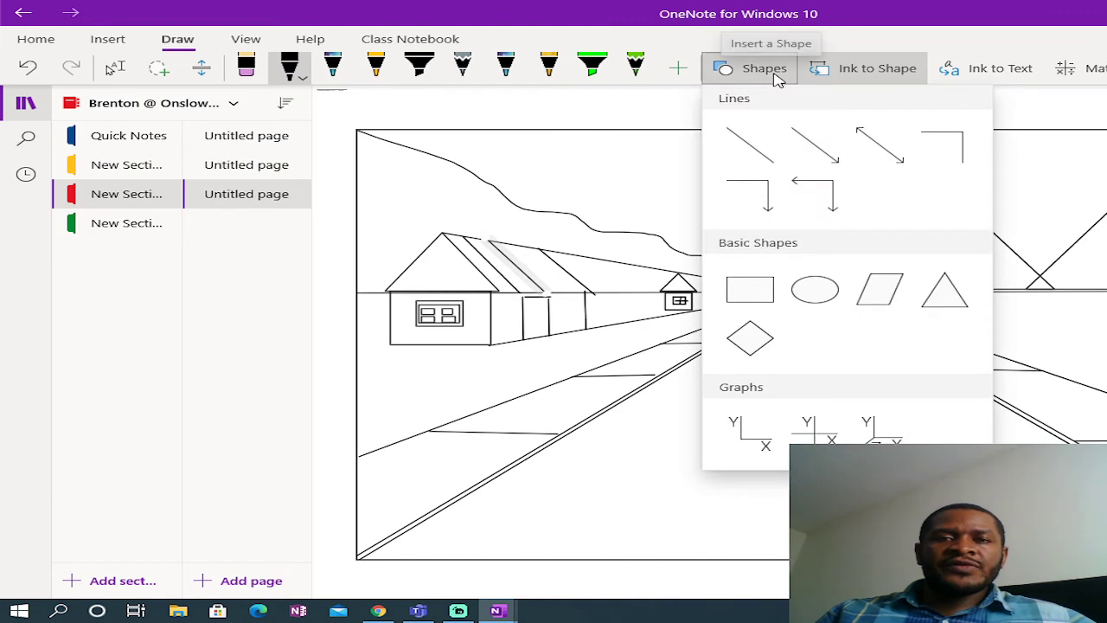
pyautogui.click(753, 151)
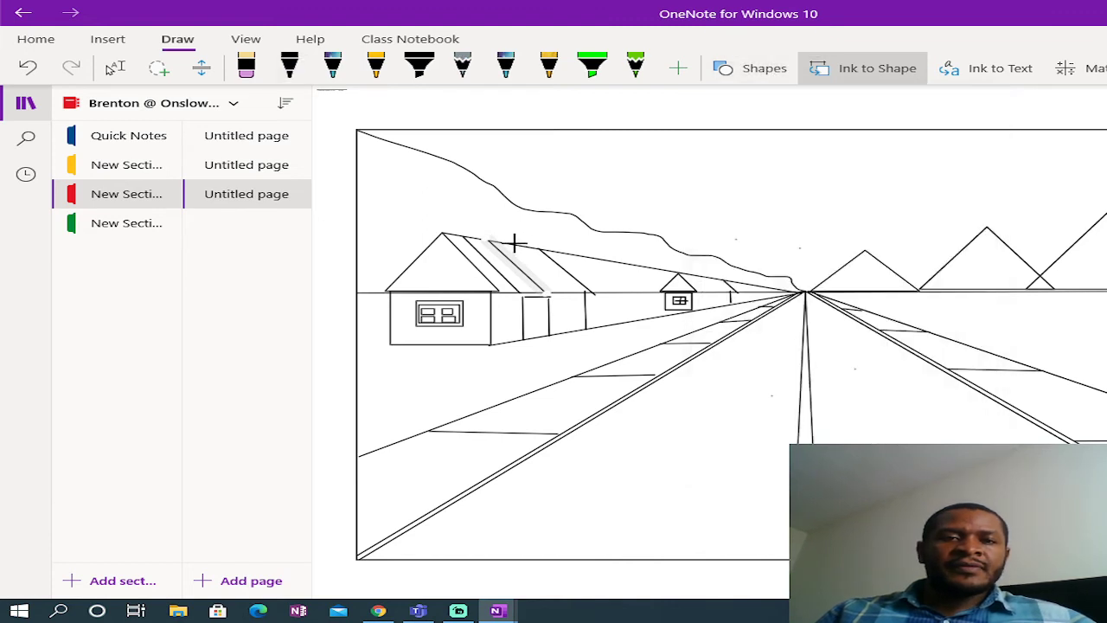
pyautogui.moveTo(516, 246); pyautogui.dragTo(565, 294)
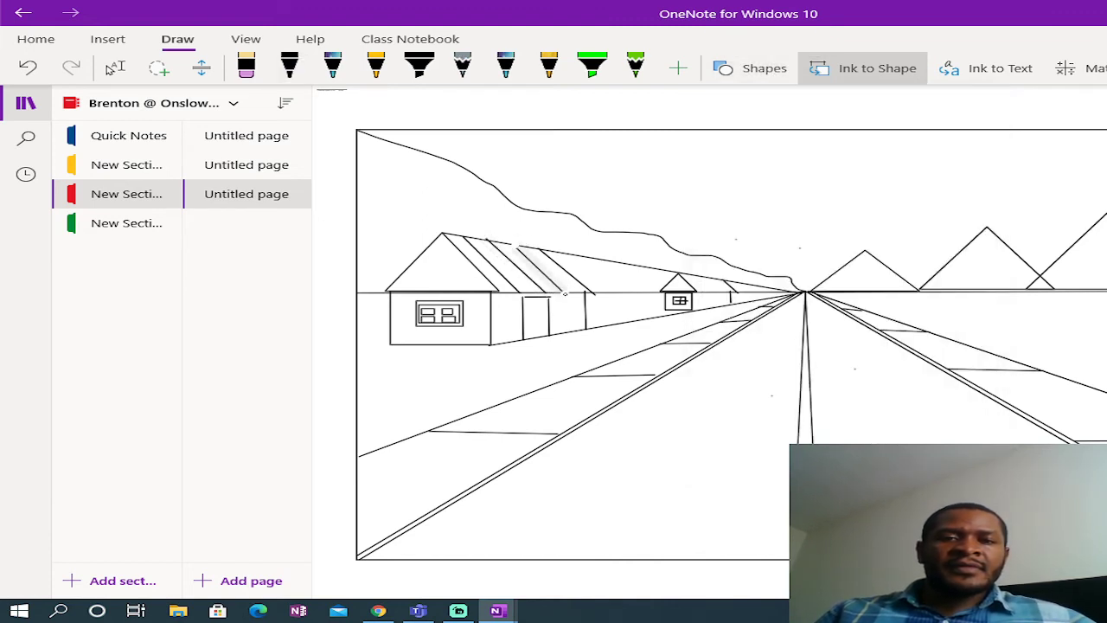
pyautogui.click(781, 72)
pyautogui.click(751, 143)
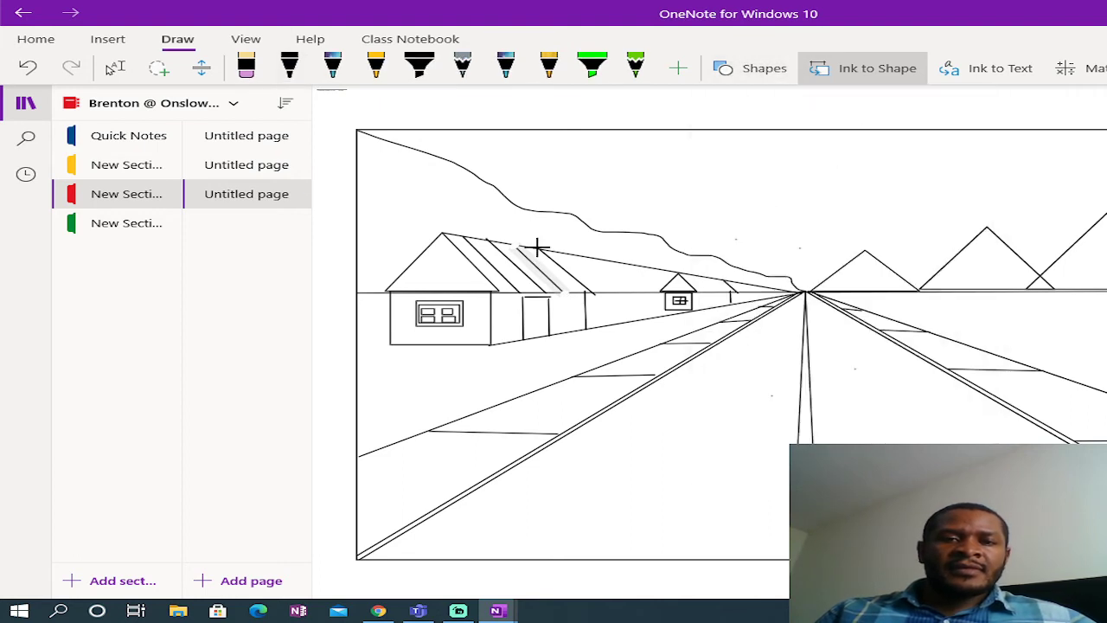
pyautogui.moveTo(533, 249); pyautogui.dragTo(588, 296)
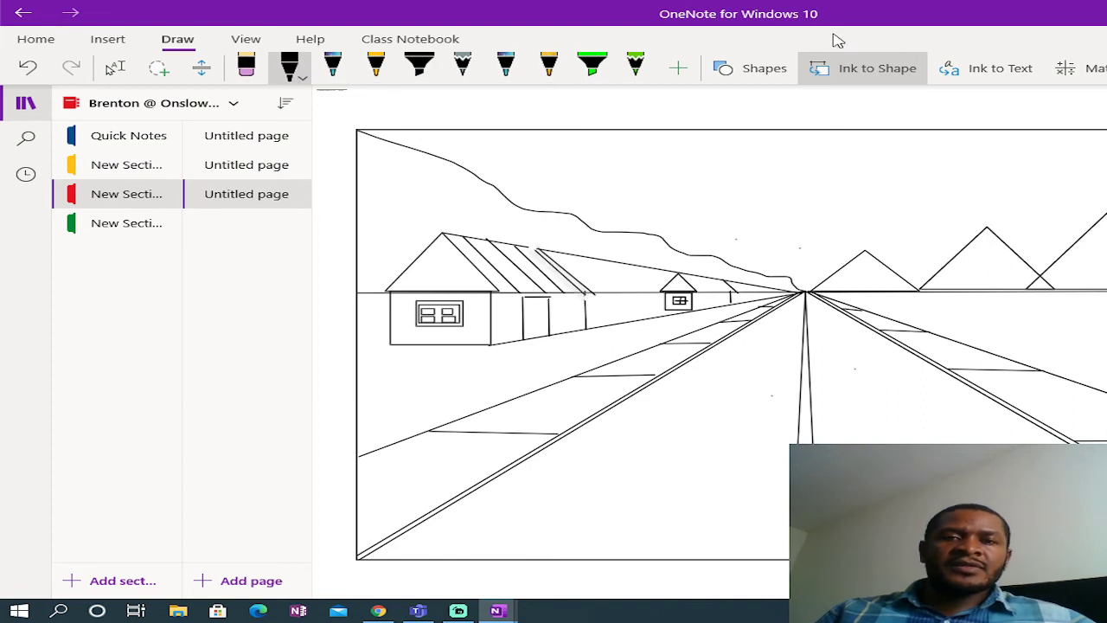
# Step: Draw two slightly sloping lines lengthwise across the large house's roof, one below the ridge and one above the eave
pyautogui.click(765, 69)
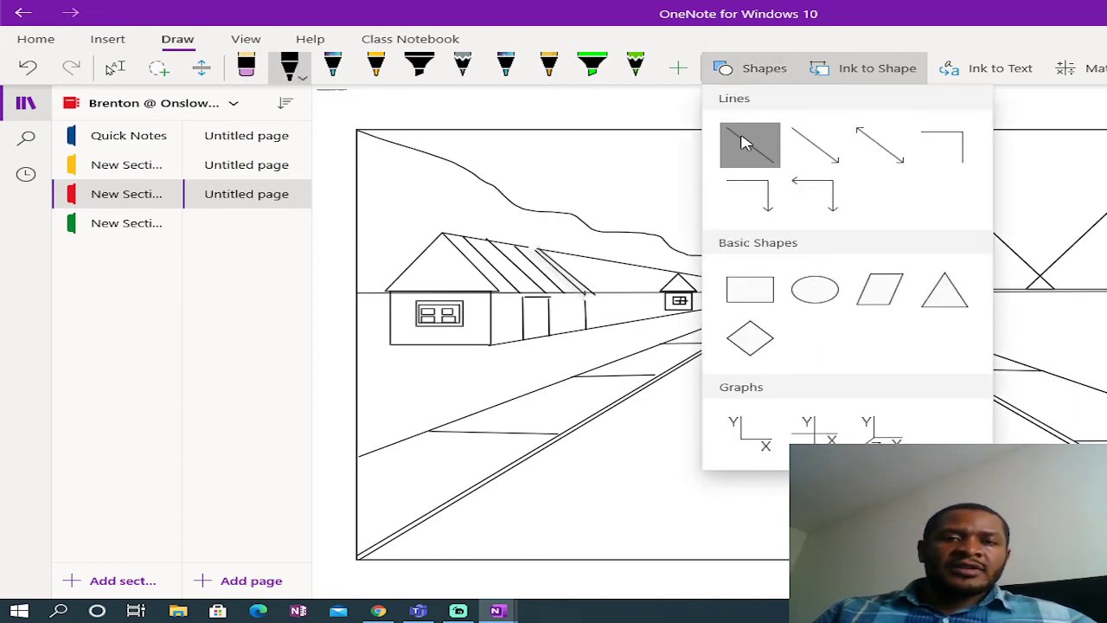
pyautogui.click(749, 143)
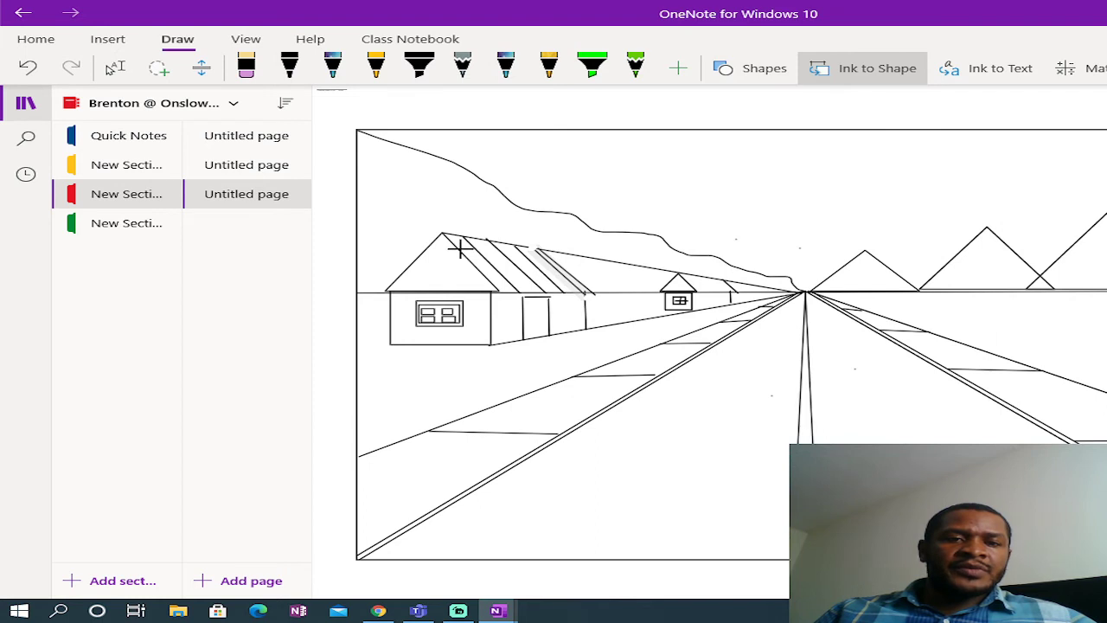
pyautogui.moveTo(465, 250); pyautogui.dragTo(557, 265)
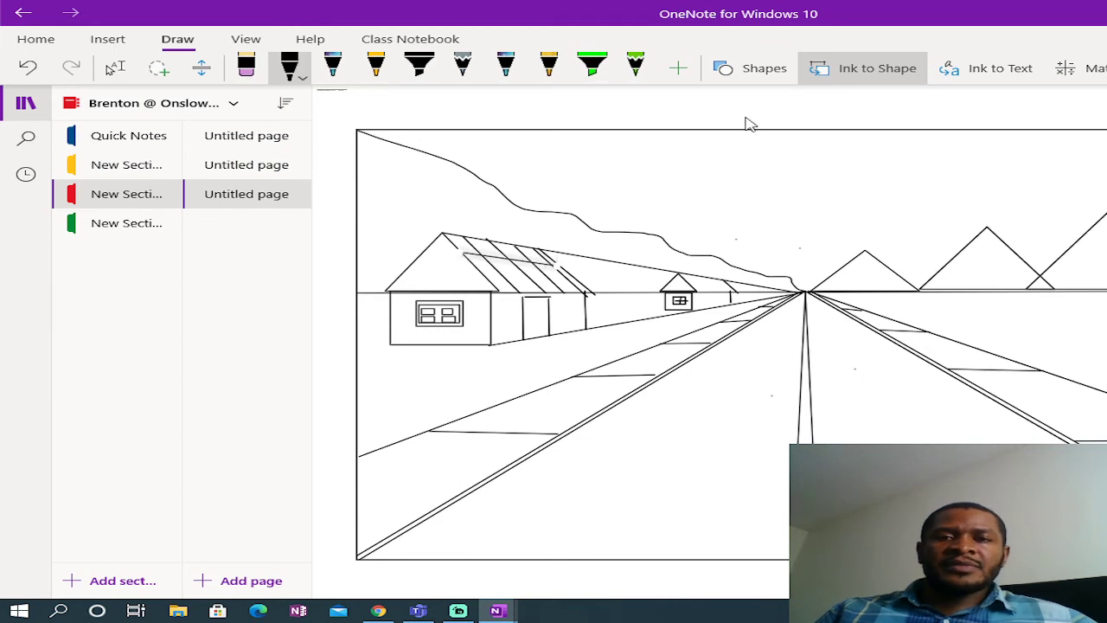
pyautogui.click(769, 73)
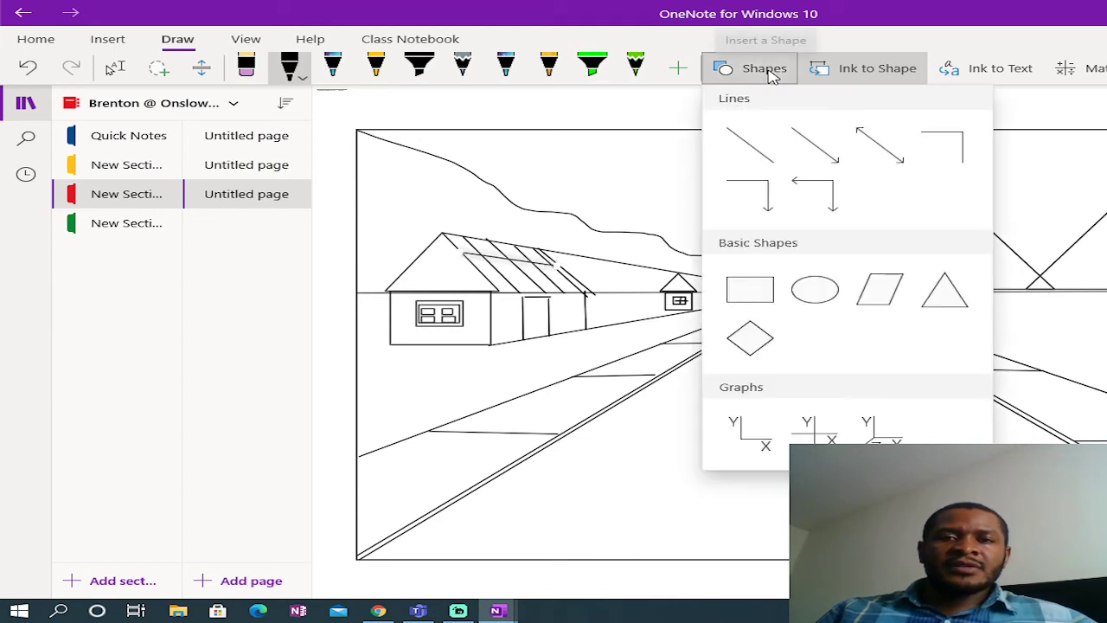
pyautogui.click(746, 144)
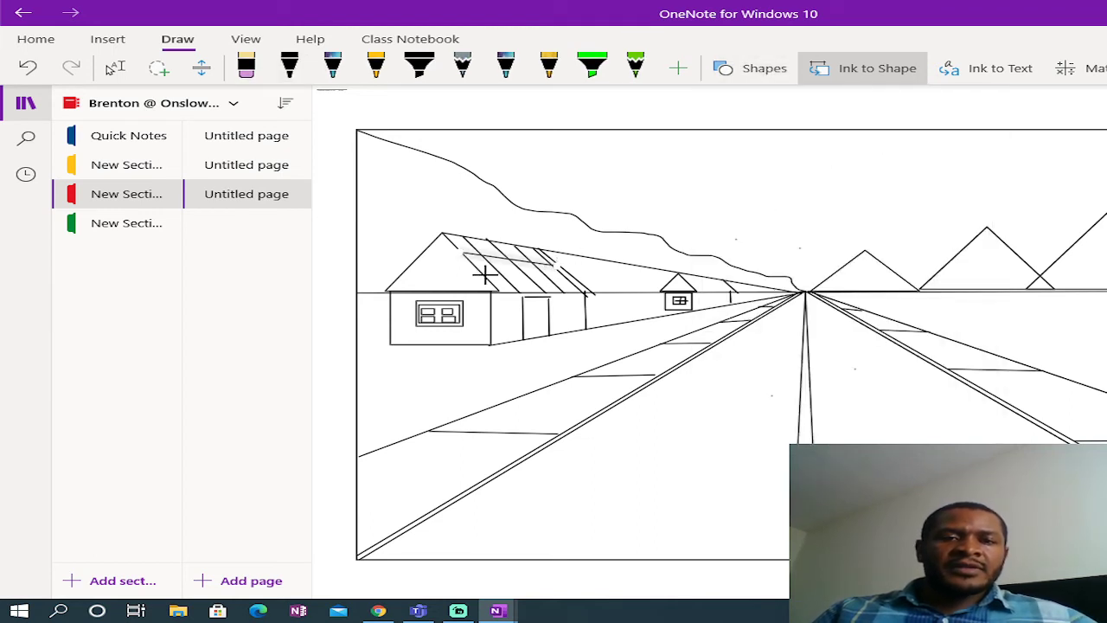
pyautogui.moveTo(484, 273); pyautogui.dragTo(582, 286)
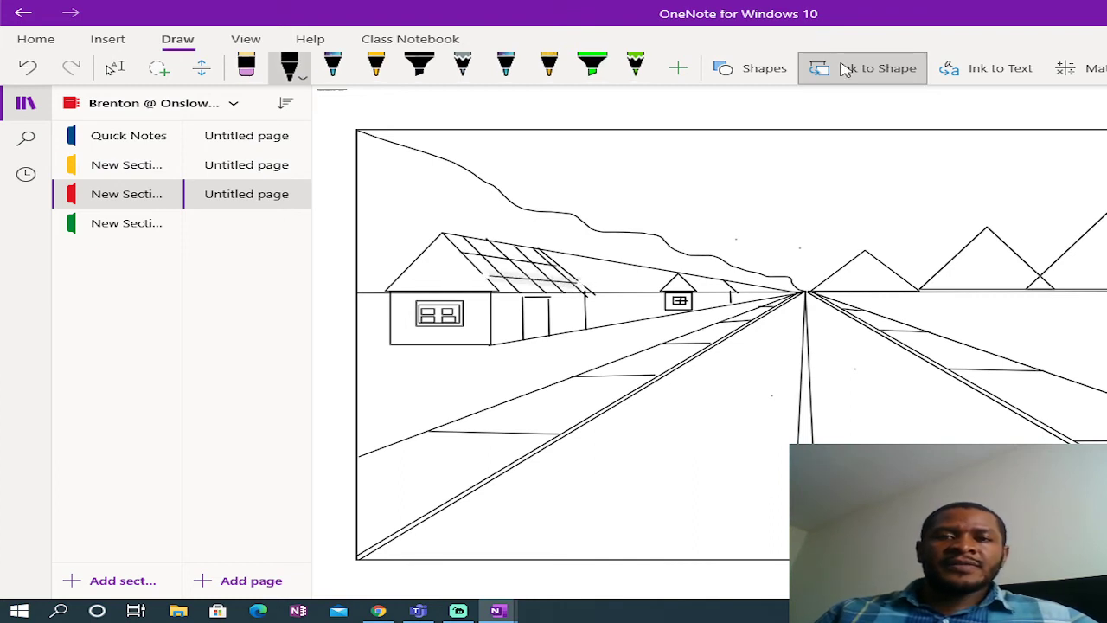
# Step: Draw two horizontal lines across the lower part of the large house's front gable, one above the other
pyautogui.click(739, 73)
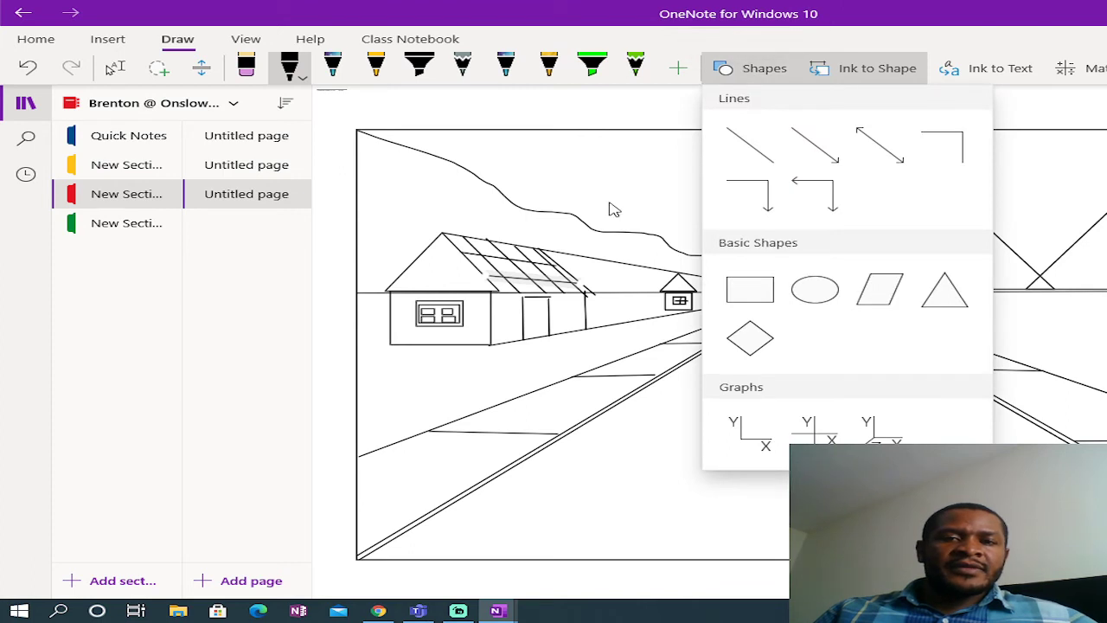
pyautogui.click(746, 147)
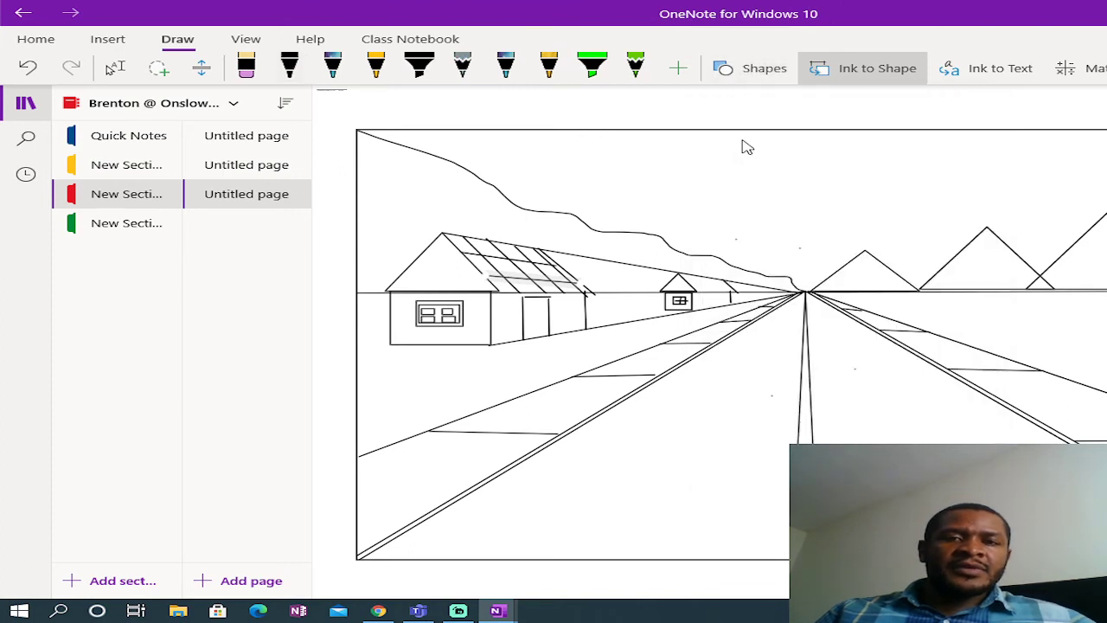
pyautogui.click(756, 73)
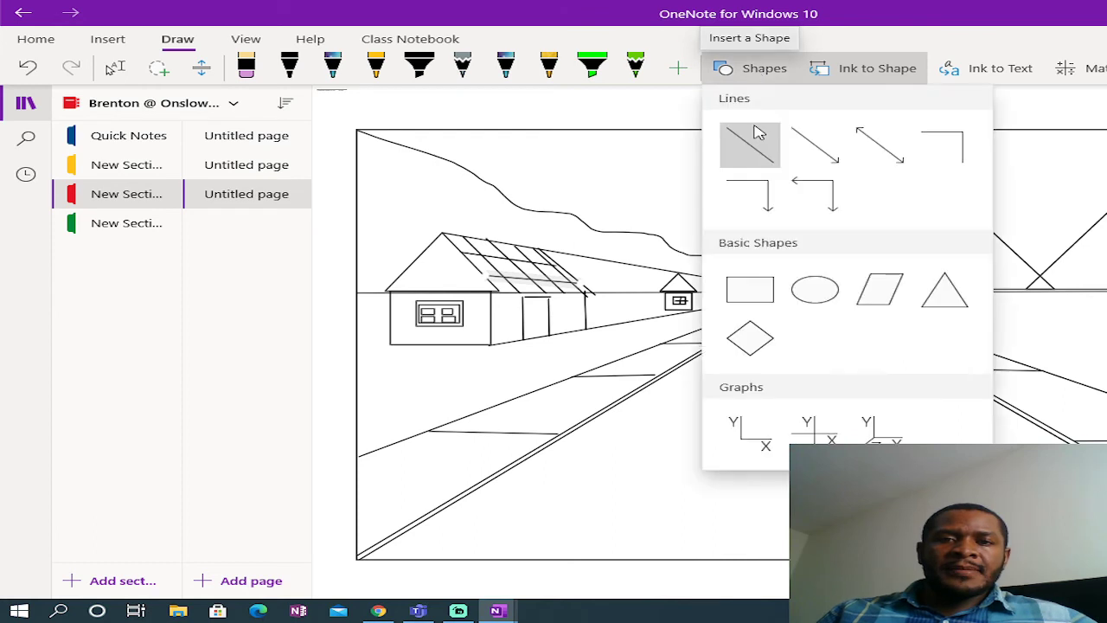
pyautogui.click(749, 143)
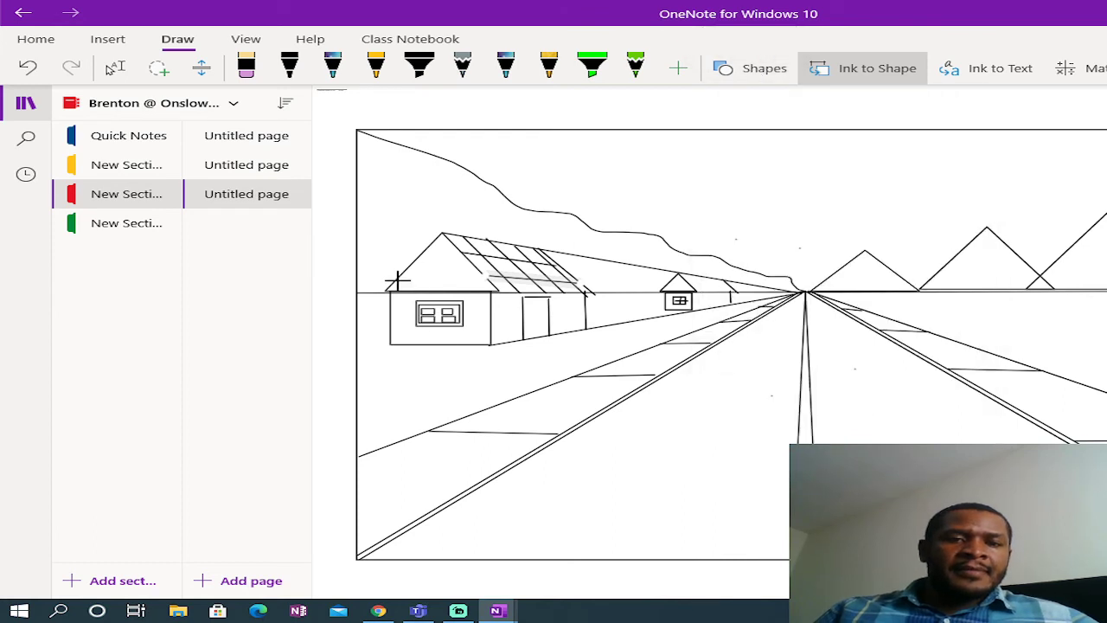
pyautogui.moveTo(397, 279); pyautogui.dragTo(486, 281)
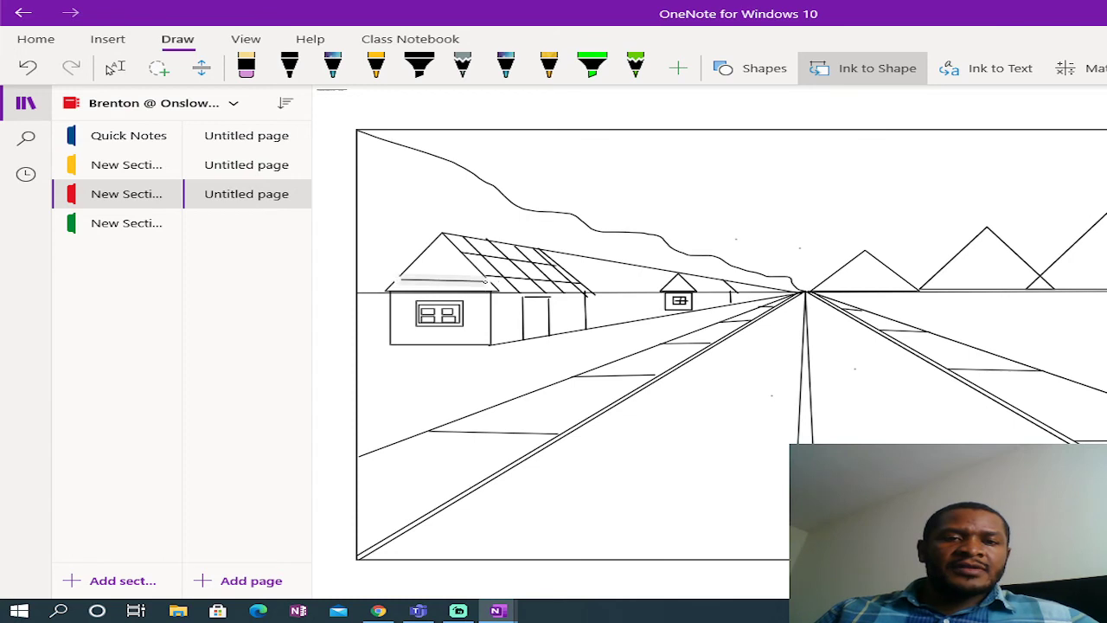
pyautogui.click(774, 73)
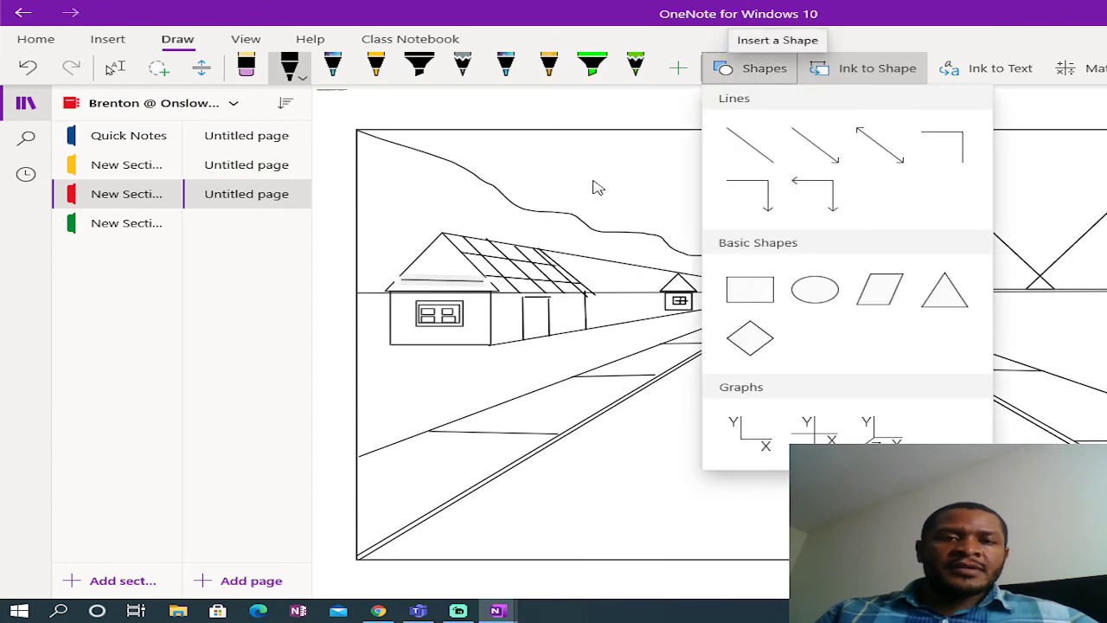
pyautogui.click(749, 142)
pyautogui.moveTo(409, 268); pyautogui.dragTo(478, 272)
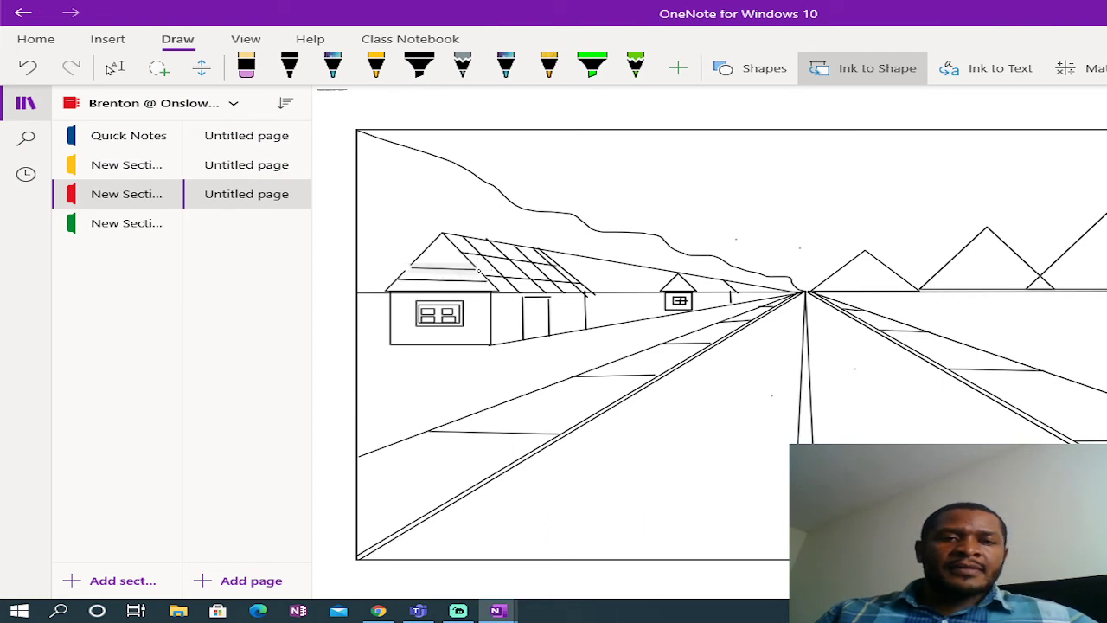
# Step: Draw two shorter horizontal lines across the upper part of the large house's front gable, continuing the siding up to the peak
pyautogui.click(289, 67)
pyautogui.click(774, 71)
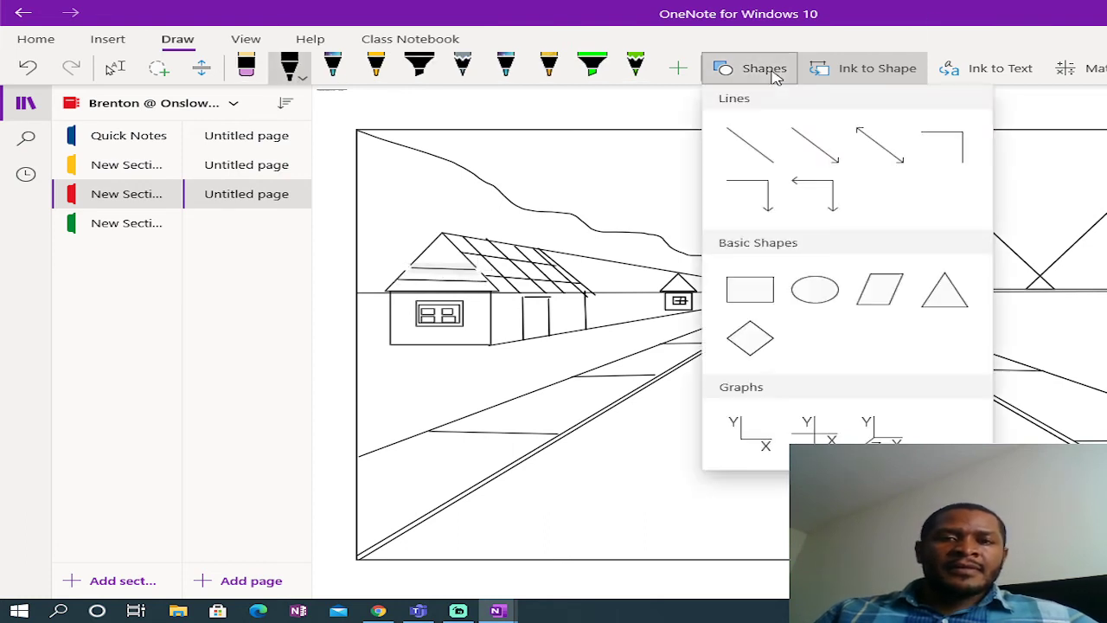
pyautogui.click(749, 144)
pyautogui.moveTo(416, 258); pyautogui.dragTo(473, 258)
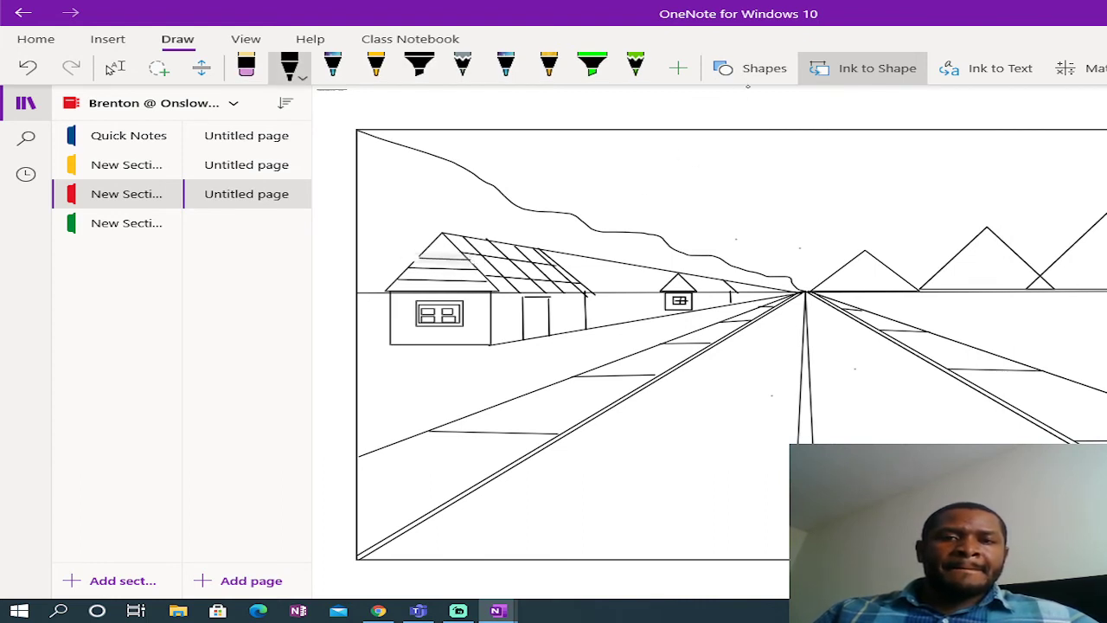
pyautogui.click(761, 69)
pyautogui.click(749, 142)
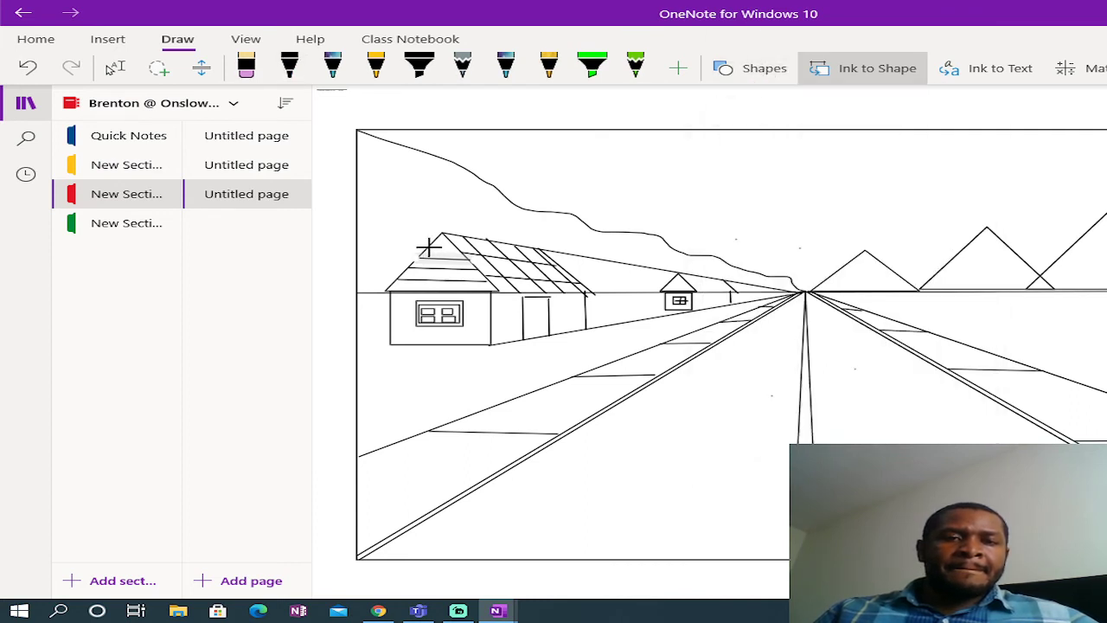
pyautogui.moveTo(429, 247); pyautogui.dragTo(443, 252)
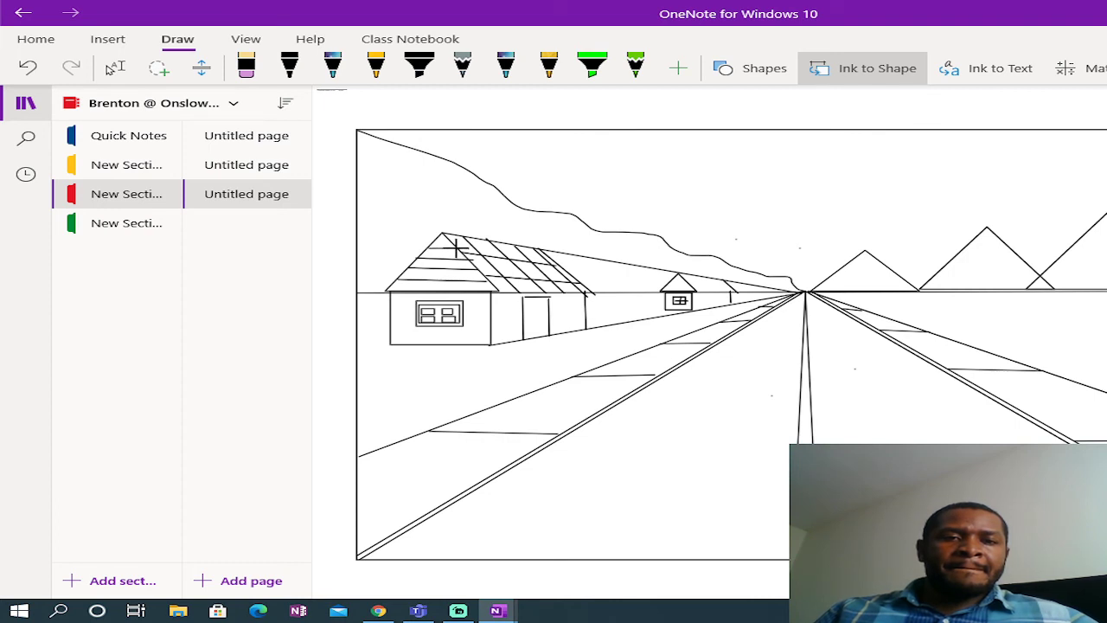
pyautogui.click(289, 66)
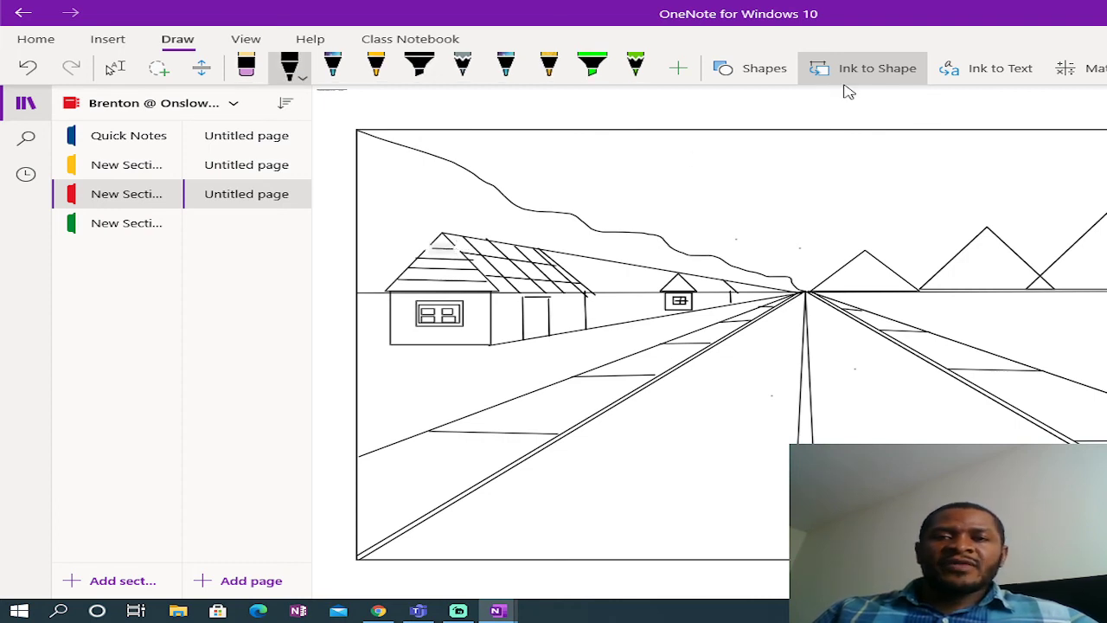
# Step: Draw a small upright rectangle as an attic window in the middle of the large house's front gable
pyautogui.click(760, 71)
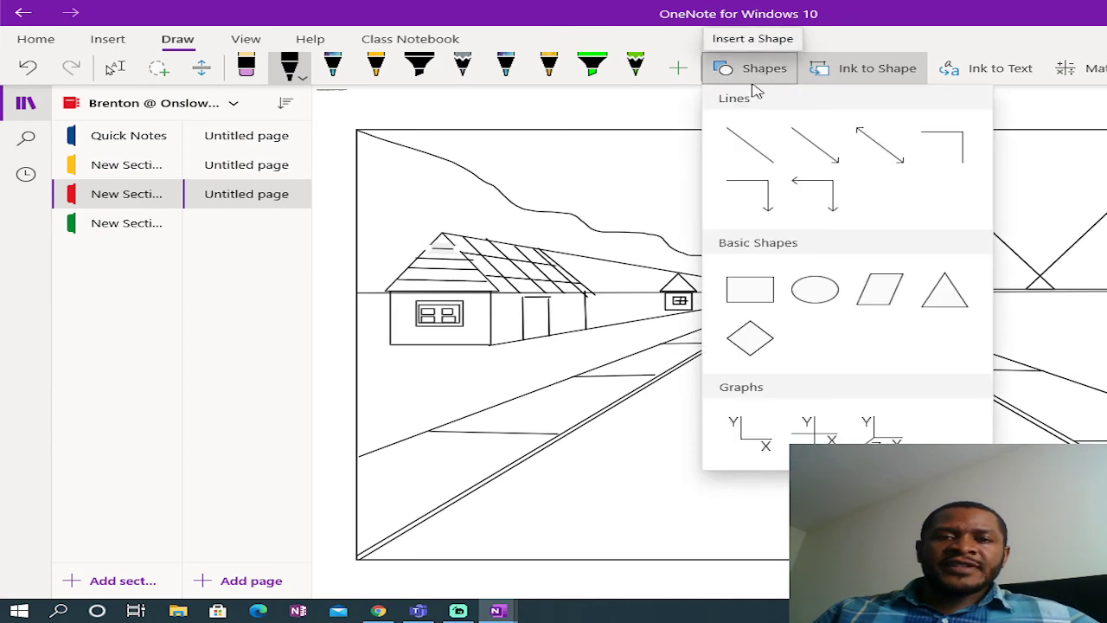
pyautogui.click(750, 288)
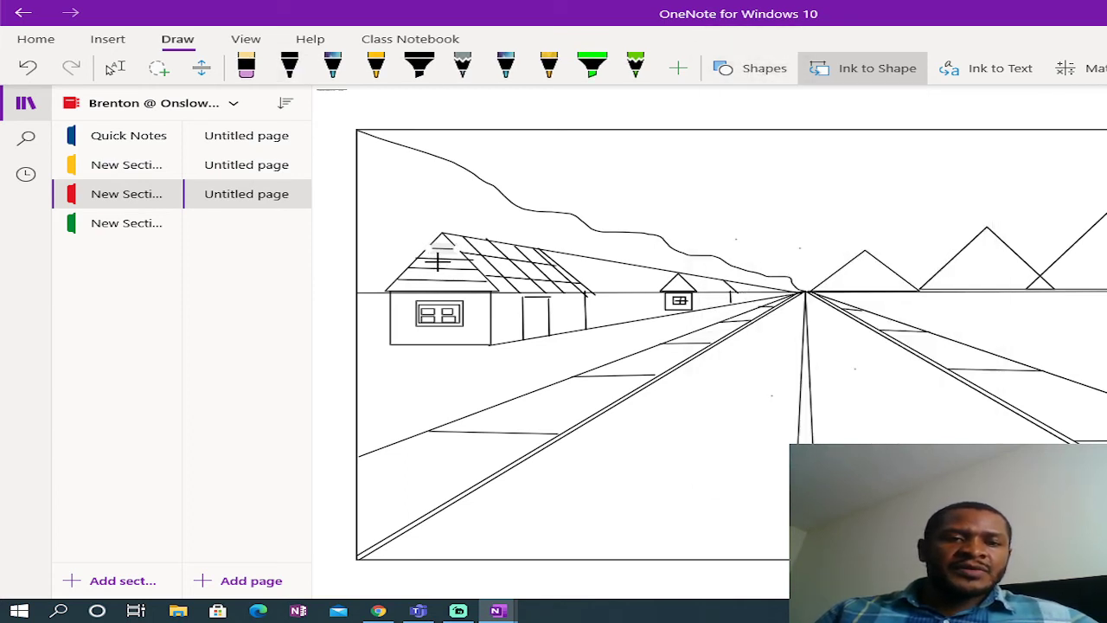
pyautogui.moveTo(438, 261); pyautogui.dragTo(439, 270)
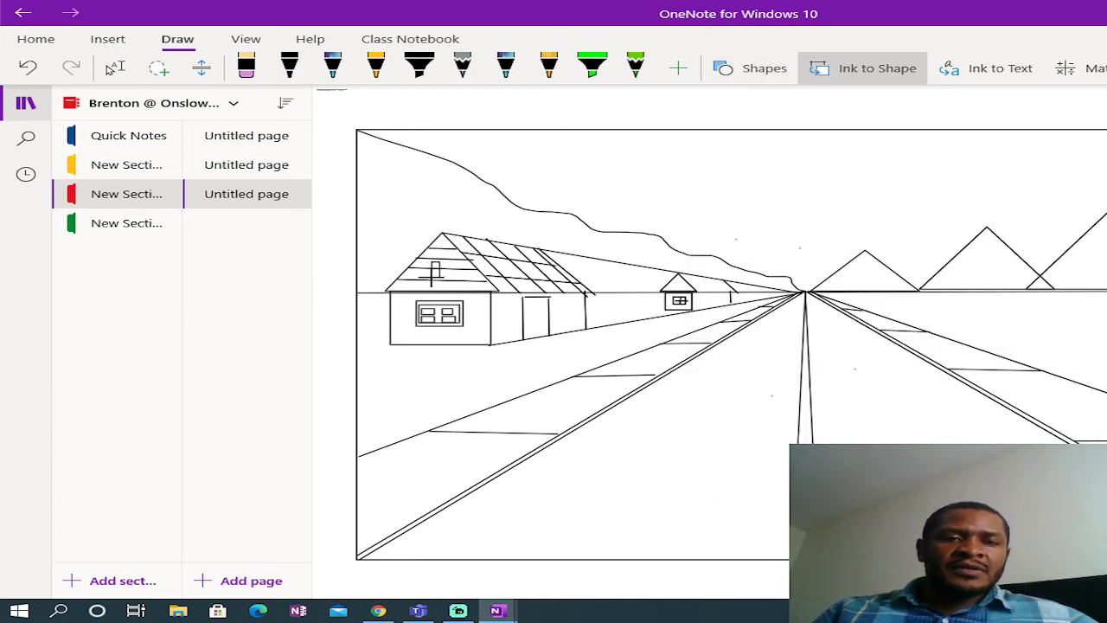
pyautogui.click(288, 65)
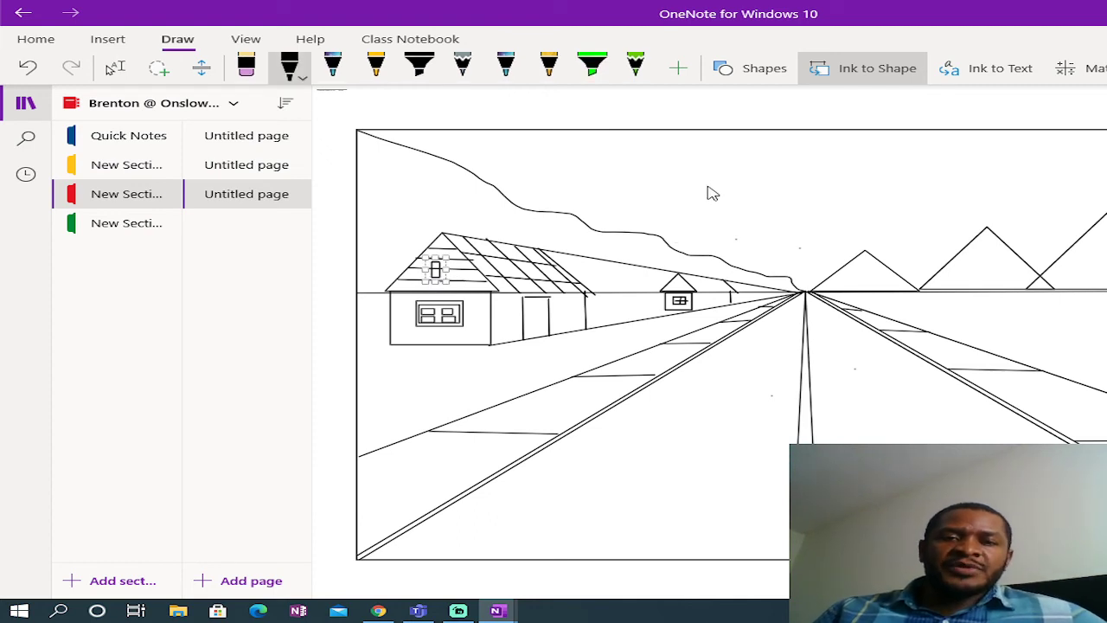
# Step: Draw a small upright rectangle as a door on the small house's receding side wall
pyautogui.click(772, 73)
pyautogui.click(744, 290)
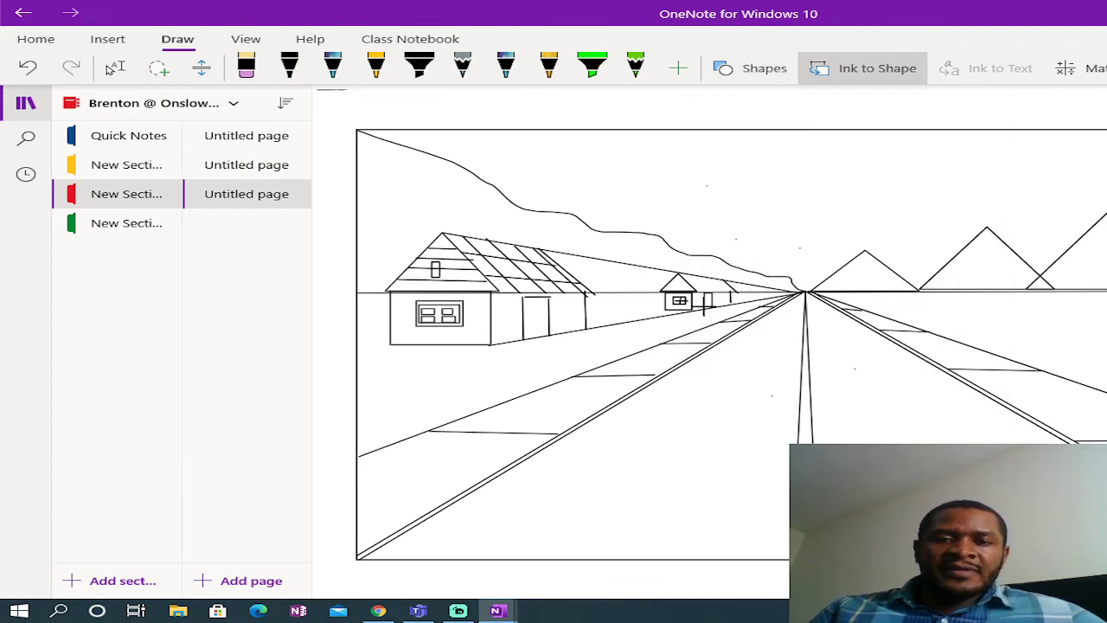
pyautogui.moveTo(712, 293); pyautogui.dragTo(704, 306)
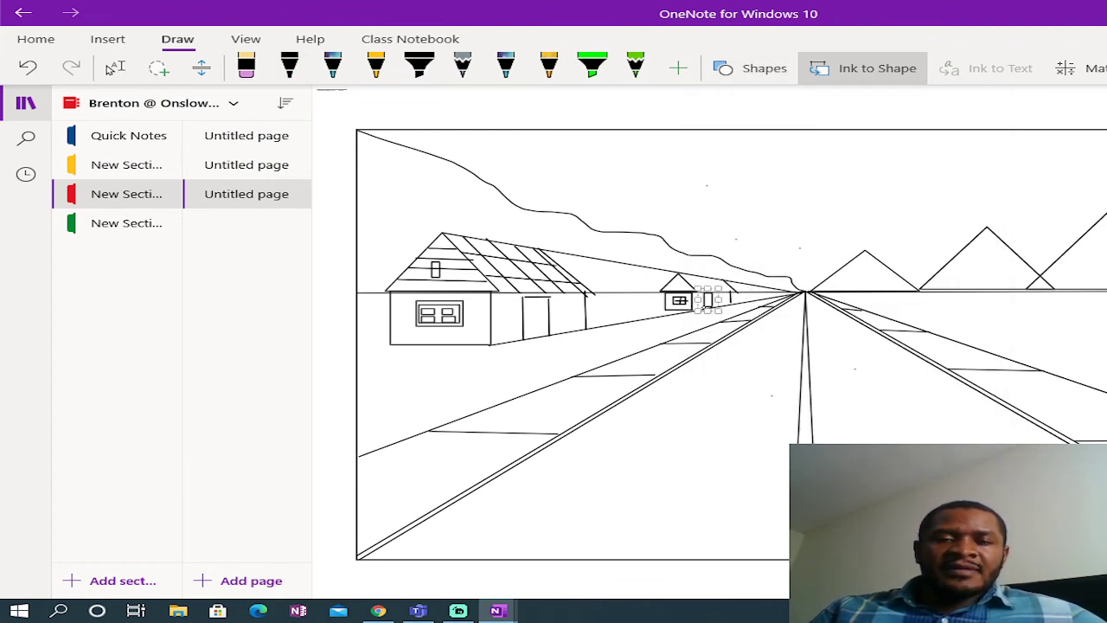
# Step: Draw short vertical lines across the left curb where the two nearest sidewalk dividing lines meet it
pyautogui.click(757, 71)
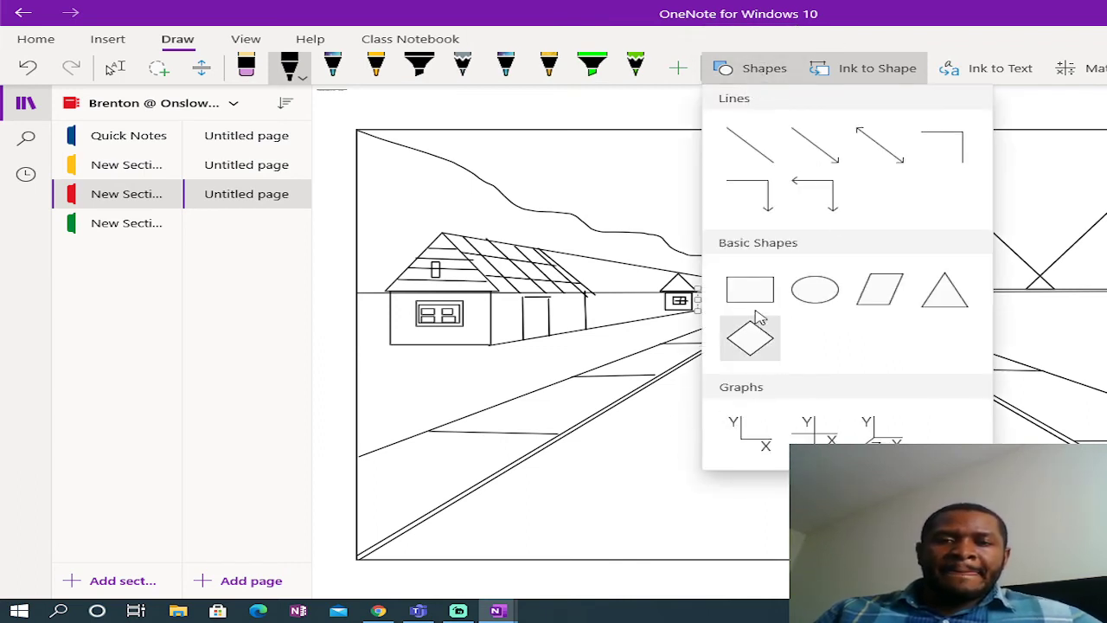
pyautogui.click(757, 154)
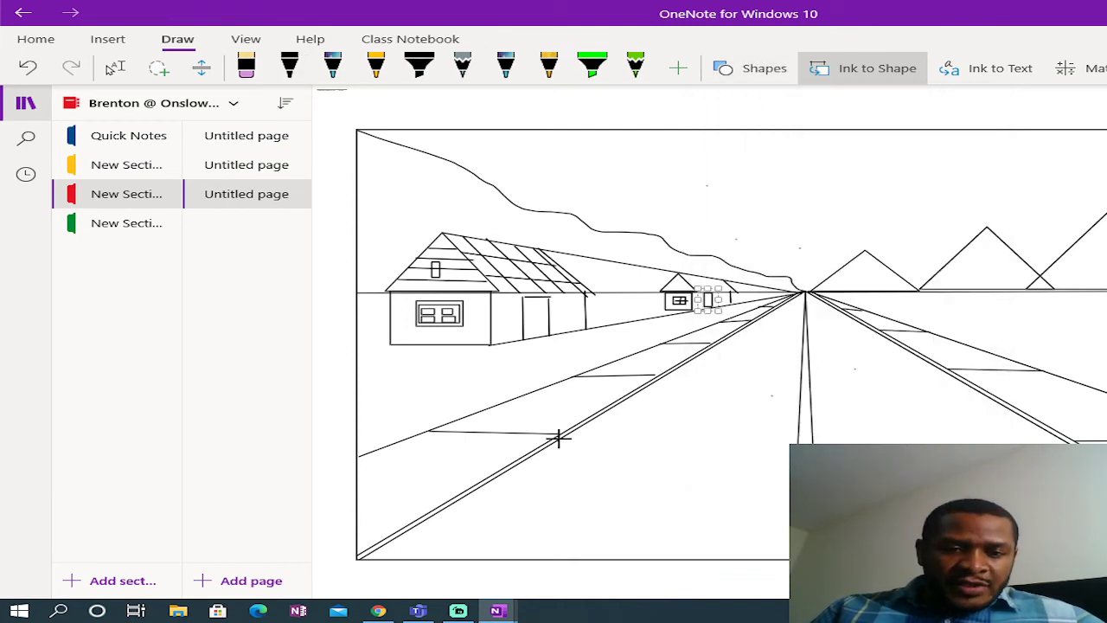
pyautogui.moveTo(560, 434); pyautogui.dragTo(559, 440)
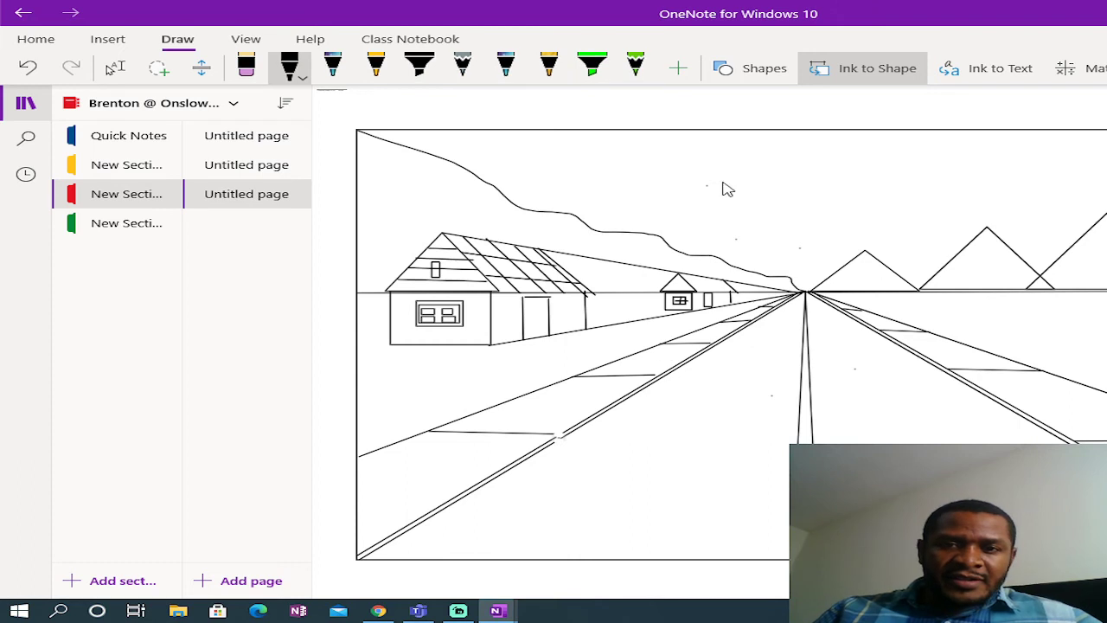
pyautogui.click(761, 69)
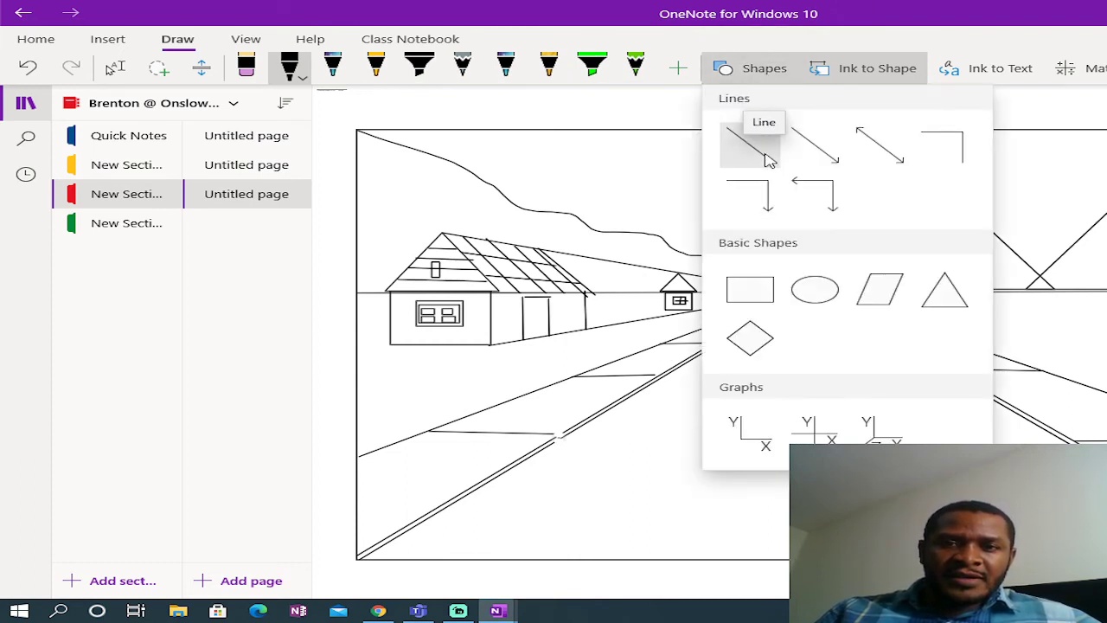
pyautogui.click(768, 159)
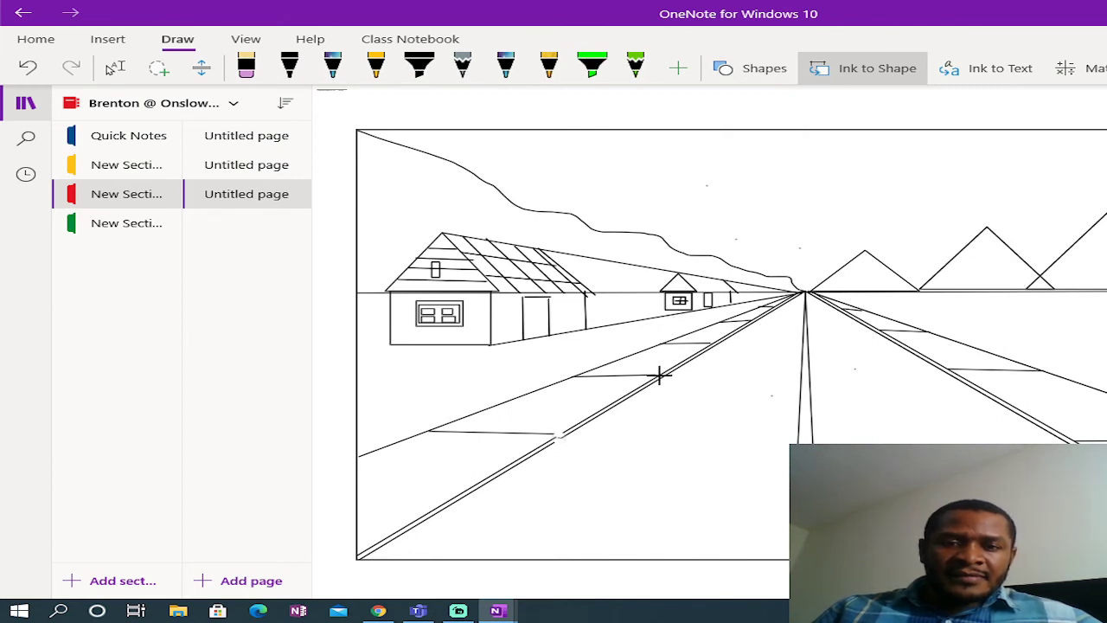
pyautogui.click(289, 66)
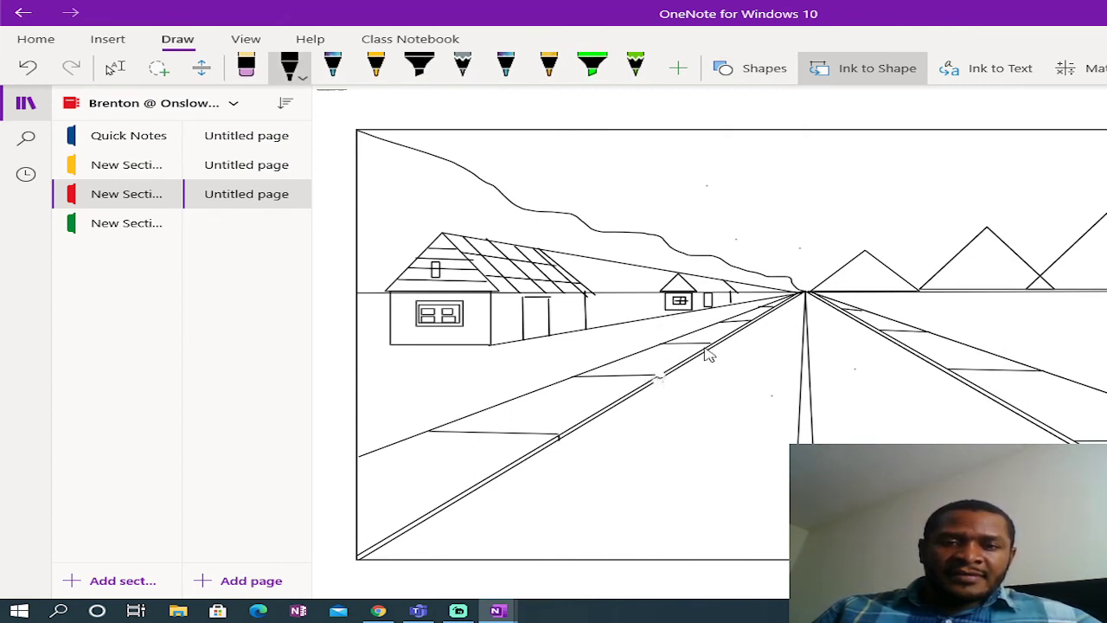
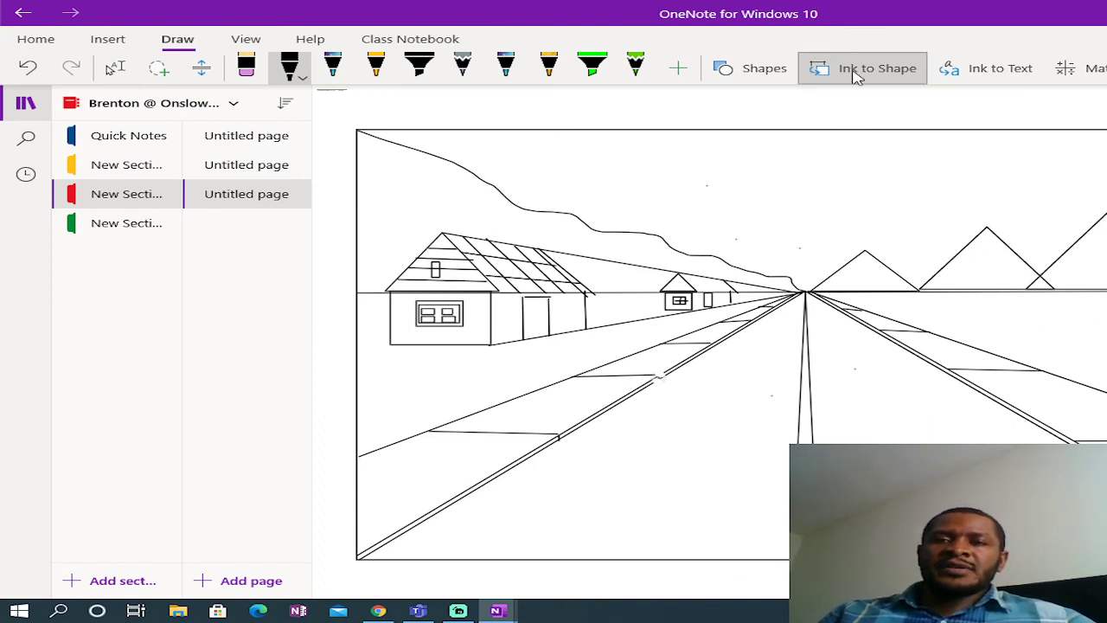
# Step: Draw two overlapping triangles as tree foliage in front of the far right mountain, a small one above a wider one
pyautogui.click(779, 71)
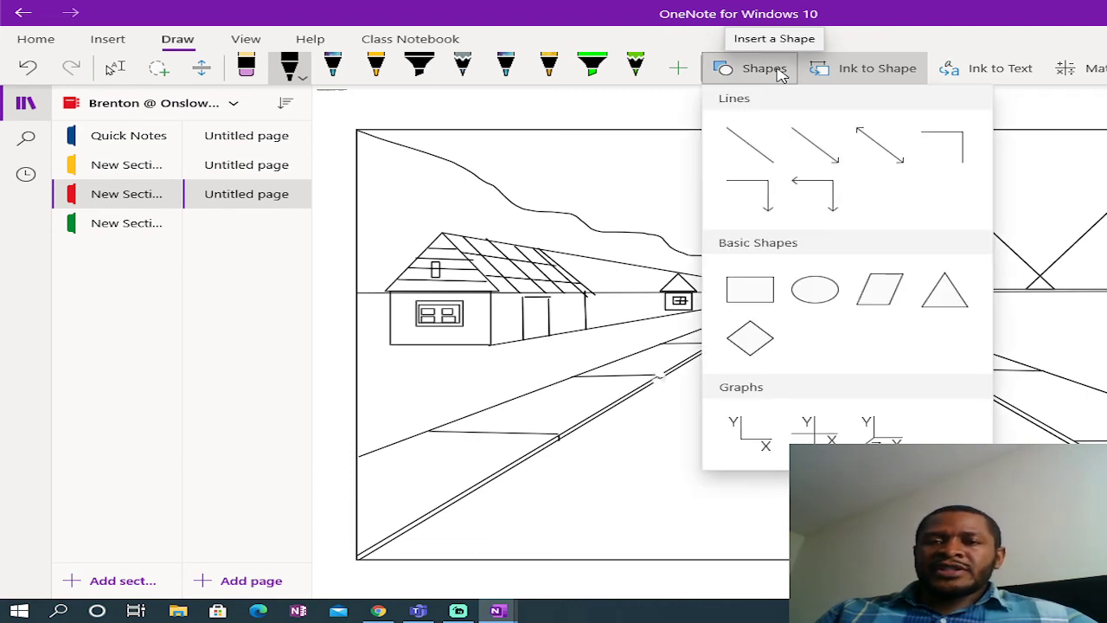
pyautogui.click(955, 294)
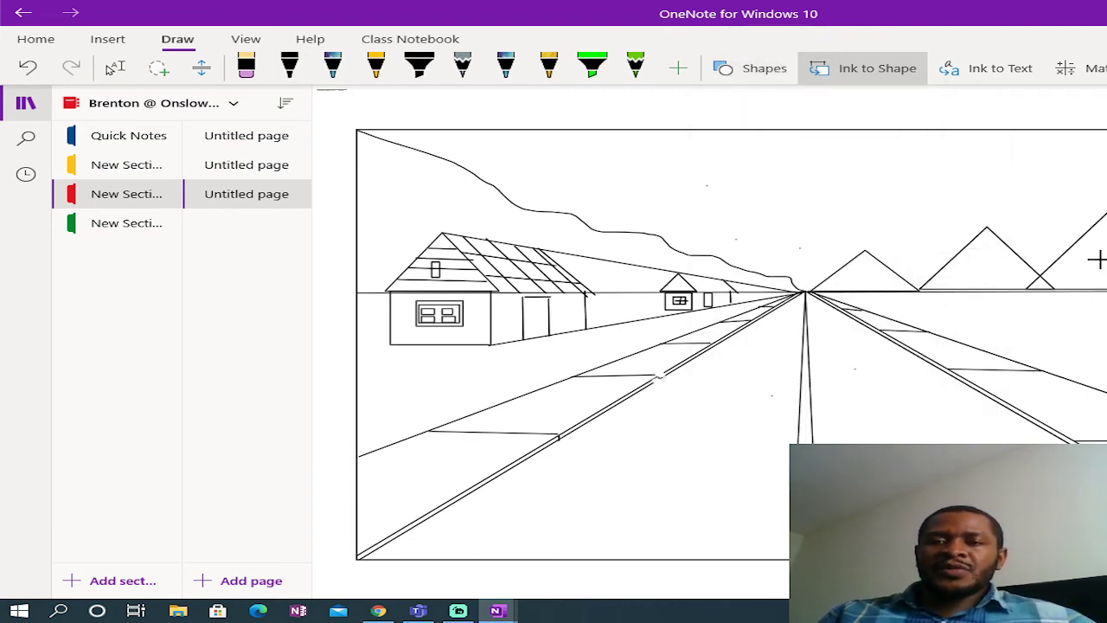
pyautogui.moveTo(1097, 259); pyautogui.dragTo(1081, 309)
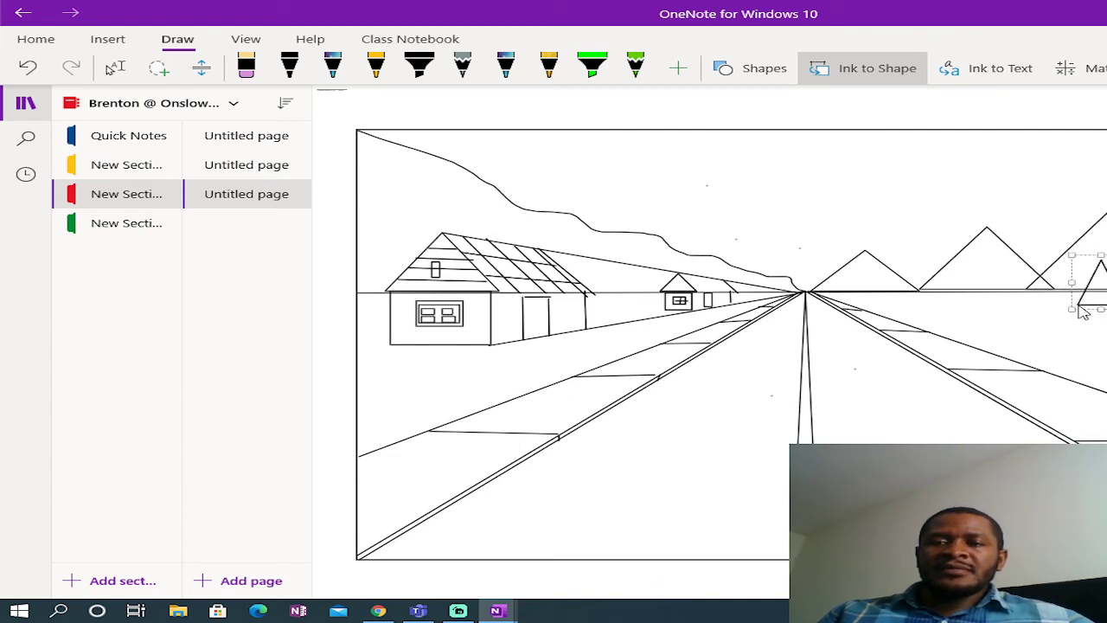
pyautogui.click(752, 68)
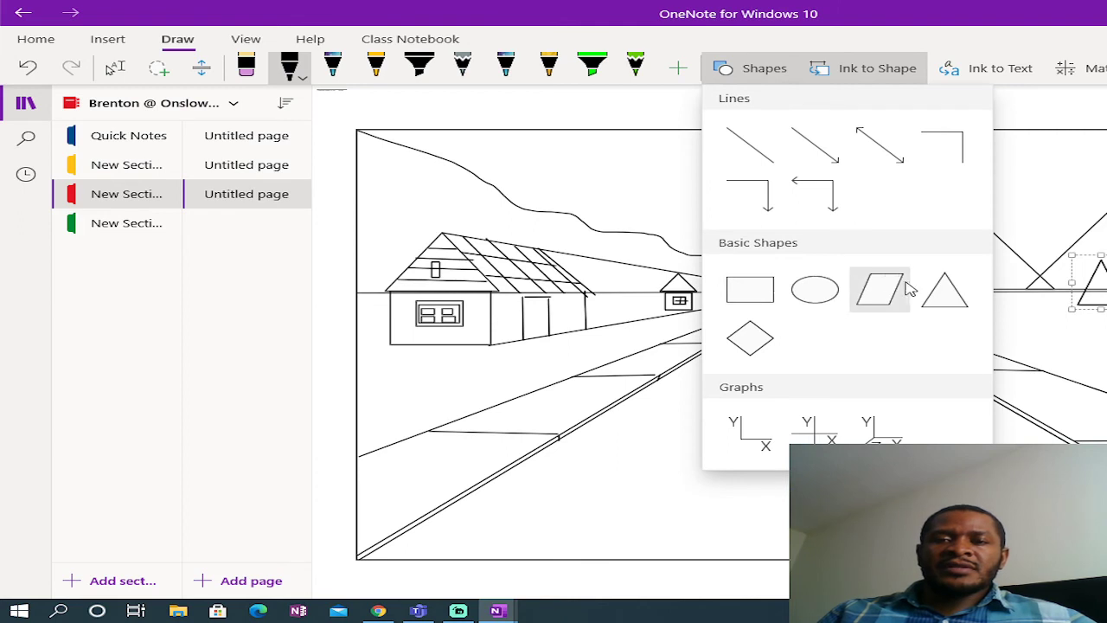
pyautogui.click(945, 298)
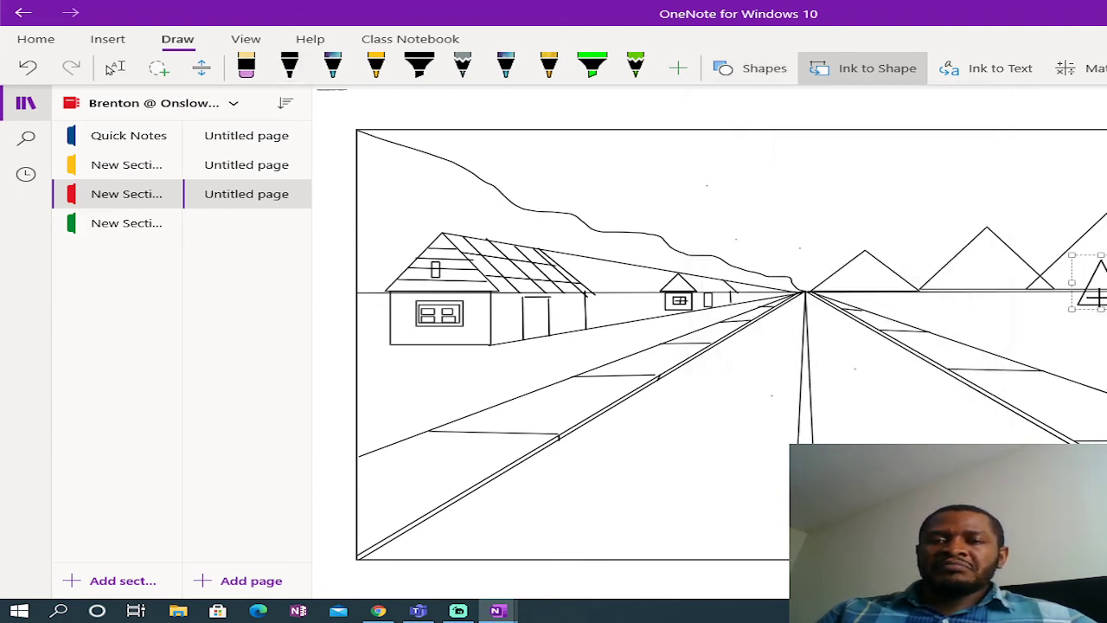
pyautogui.moveTo(1096, 292); pyautogui.dragTo(1060, 346)
# Step: Draw a narrow upright rectangle as the tree's trunk, from the lower foliage triangle down to the right sidewalk's outer edge
pyautogui.click(752, 69)
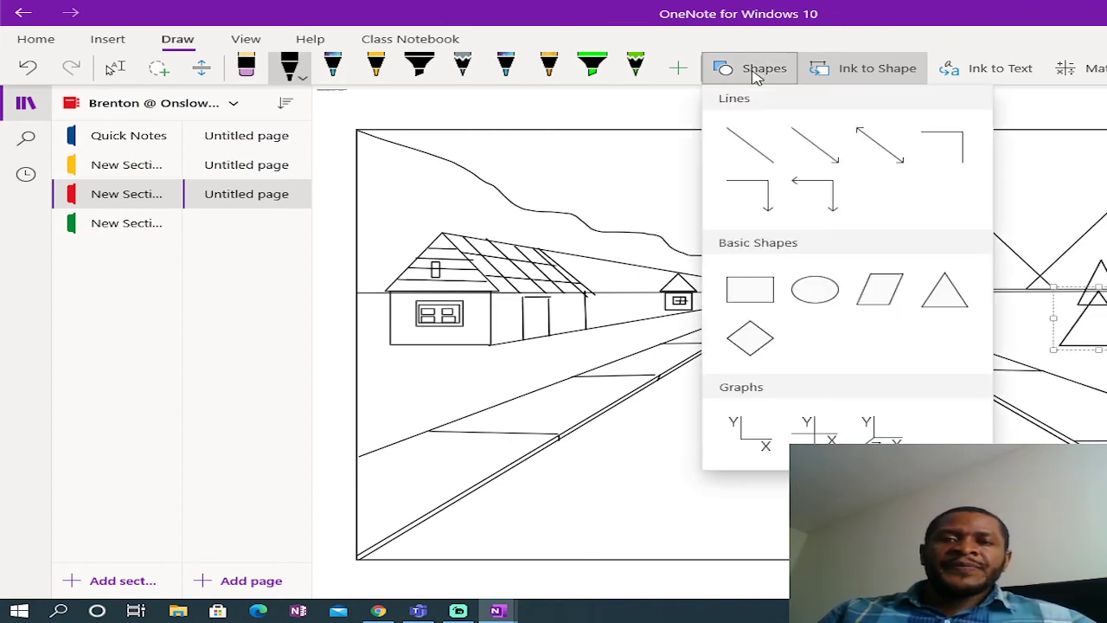
pyautogui.click(749, 289)
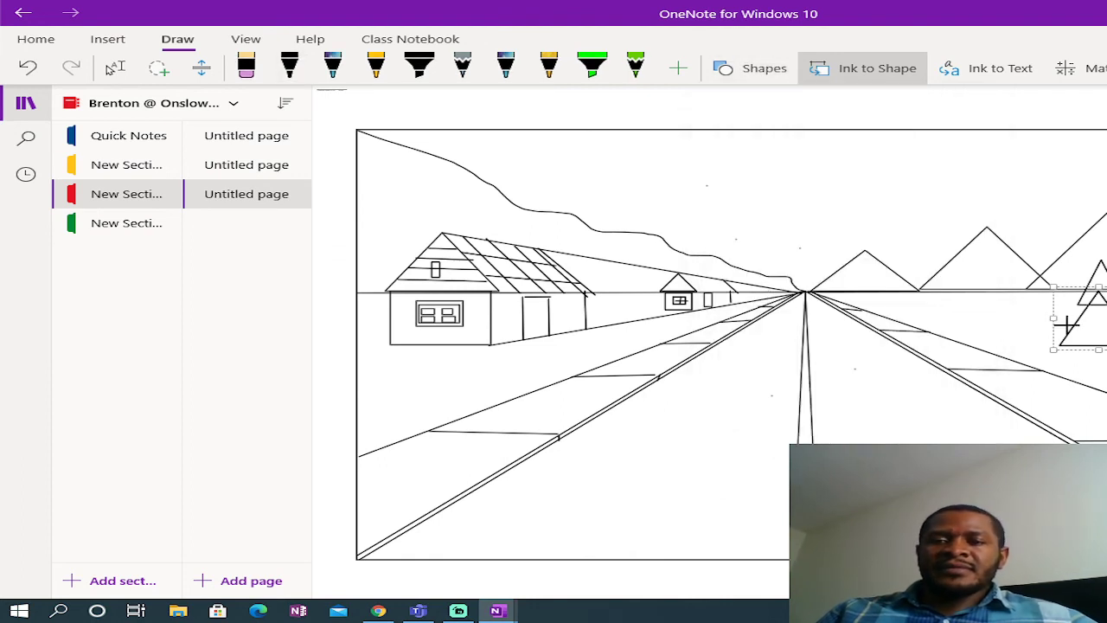
pyautogui.moveTo(1090, 345); pyautogui.dragTo(1099, 362)
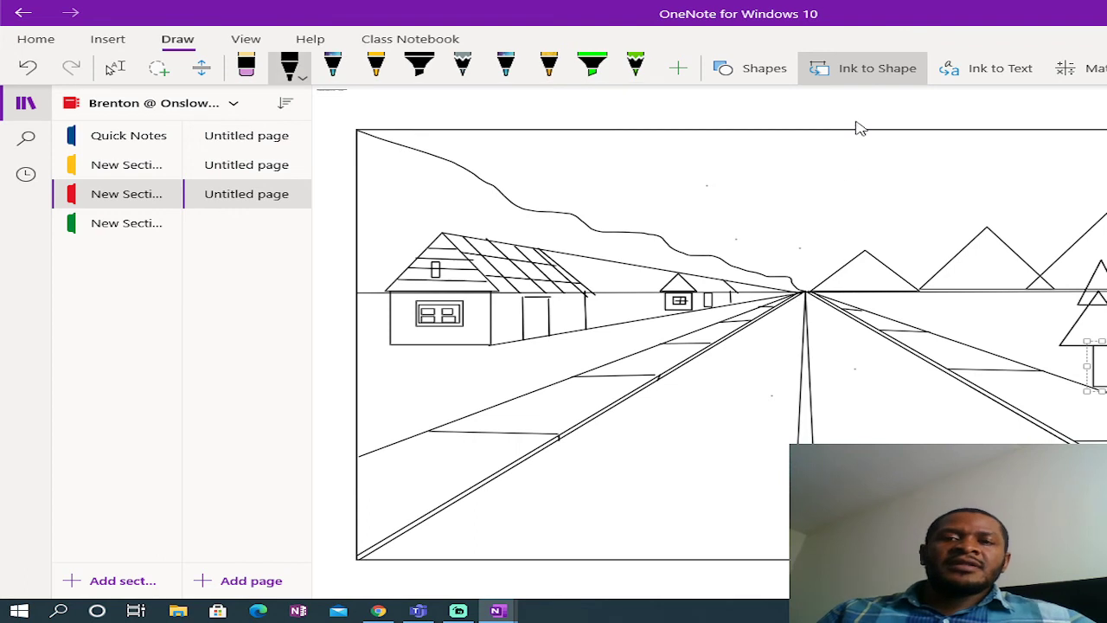
# Step: Draw two overlapping triangles as tree foliage in front of the middle mountain on the right side, a small one above a wider one
pyautogui.click(751, 73)
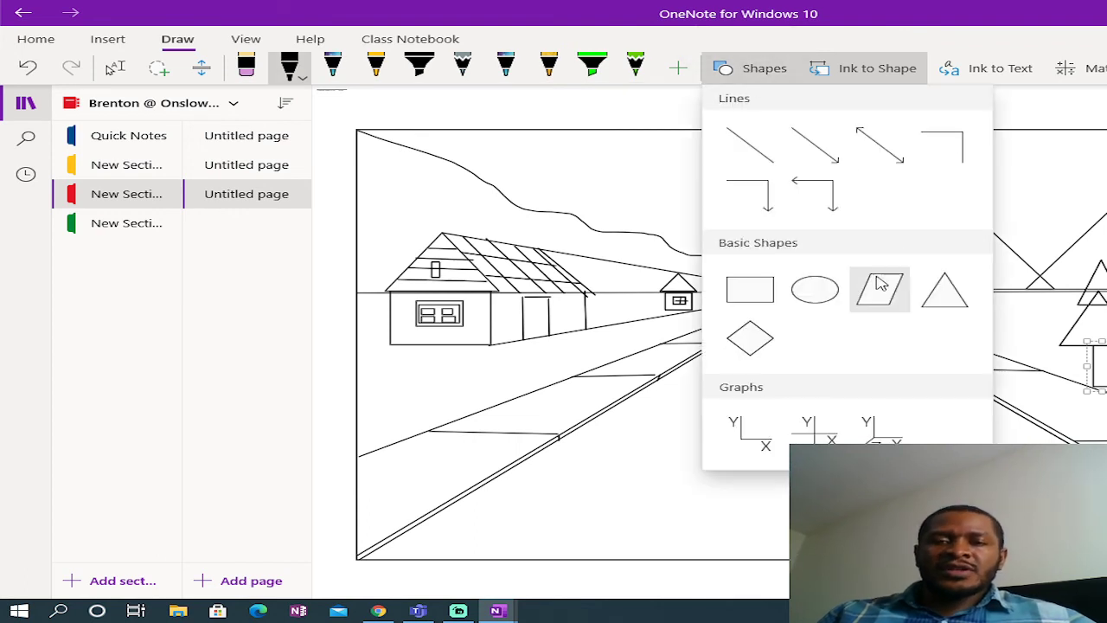
pyautogui.click(945, 289)
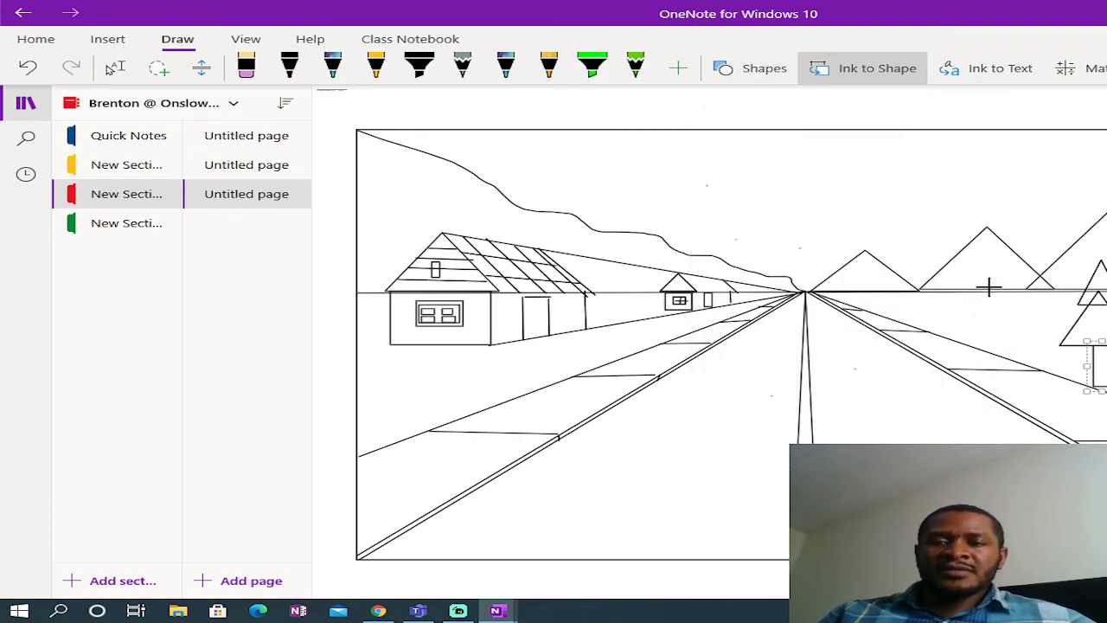
pyautogui.moveTo(989, 277); pyautogui.dragTo(979, 301)
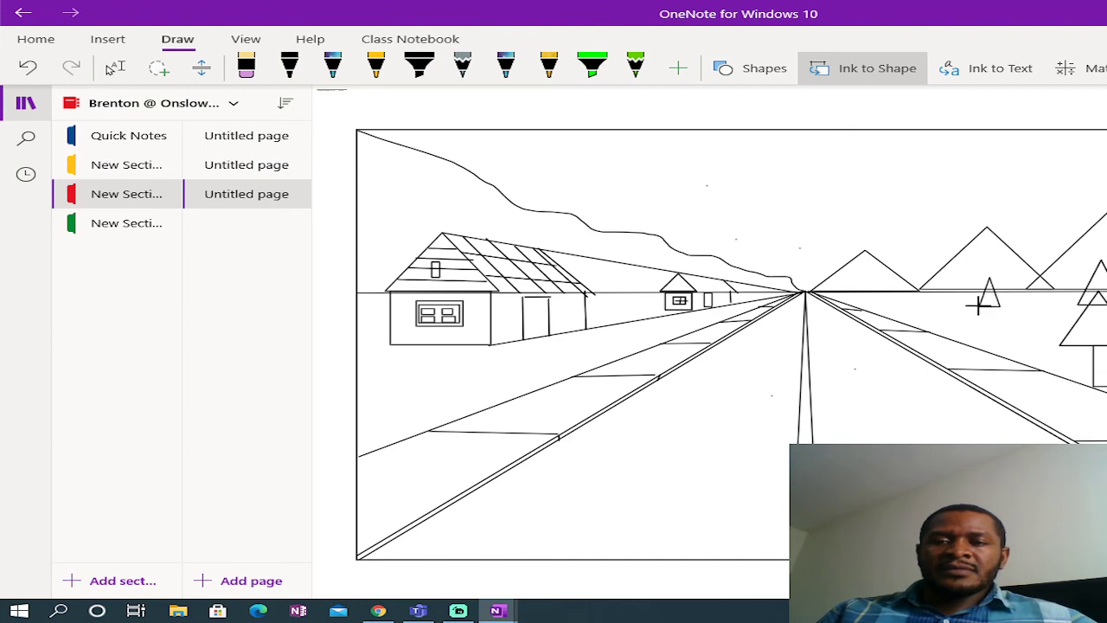
pyautogui.click(756, 72)
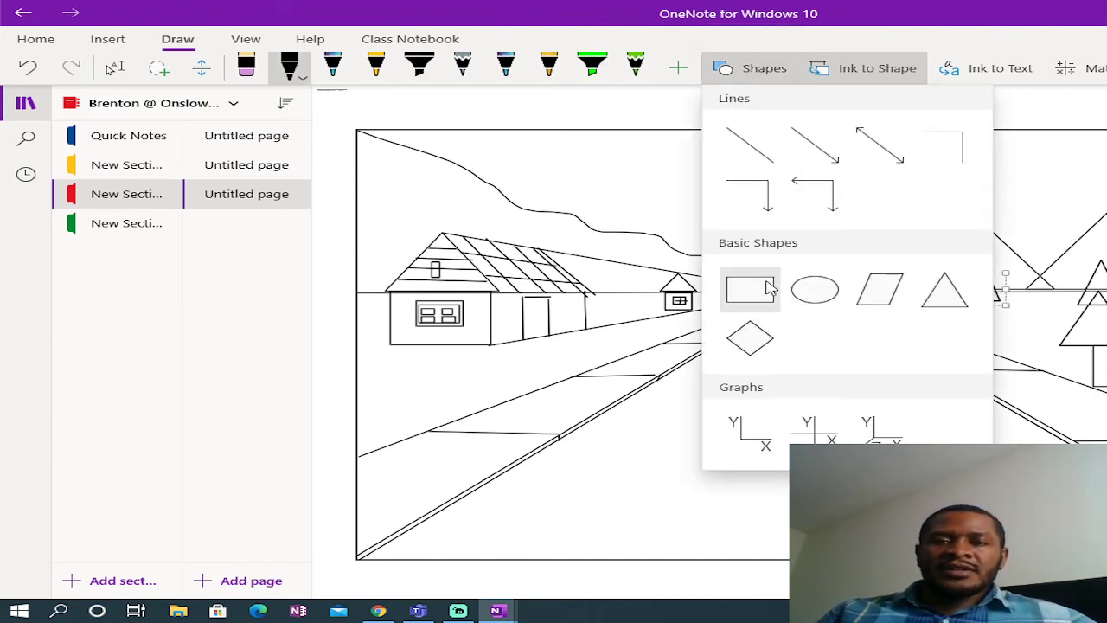
pyautogui.click(945, 293)
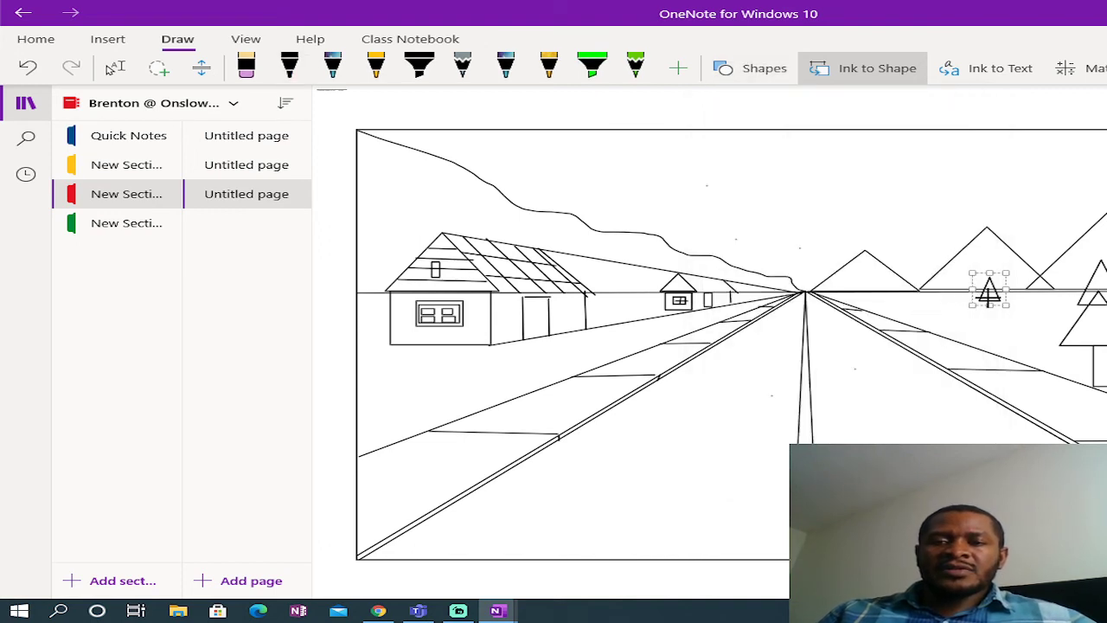
pyautogui.moveTo(989, 298)
pyautogui.mouseDown()
pyautogui.moveTo(989, 324)
pyautogui.moveTo(964, 322)
pyautogui.mouseUp()
pyautogui.click(290, 66)
# Step: Draw a narrow upright rectangle as the middle tree's trunk, from its lower foliage triangle down to the right sidewalk's outer edge
pyautogui.click(751, 73)
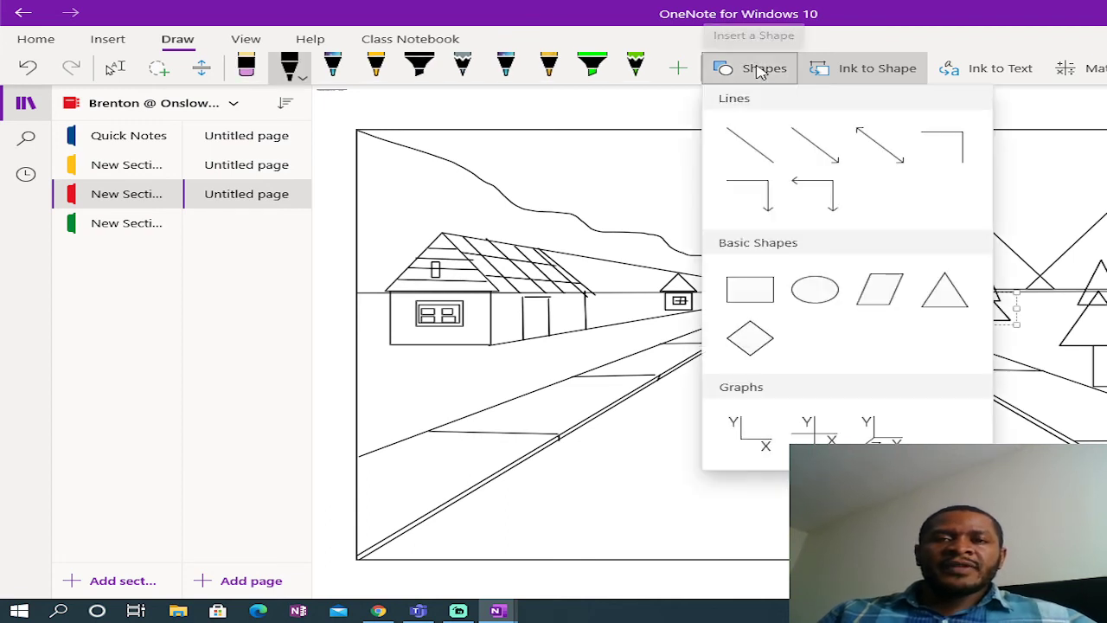
pyautogui.click(752, 296)
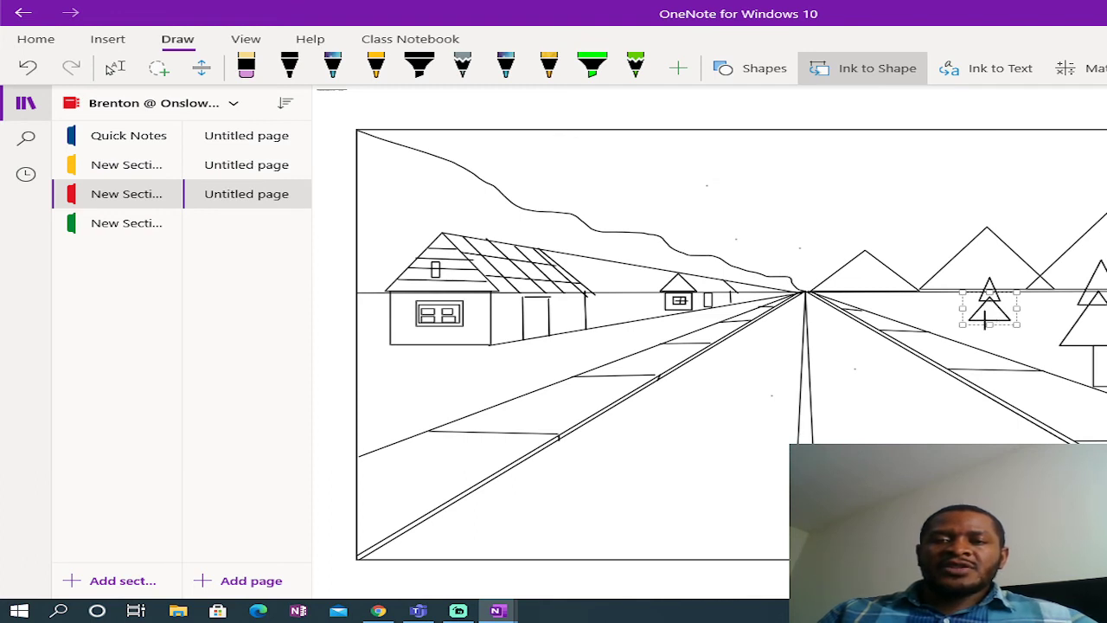
pyautogui.moveTo(987, 320)
pyautogui.mouseDown()
pyautogui.moveTo(991, 346)
pyautogui.moveTo(1007, 346)
pyautogui.mouseUp()
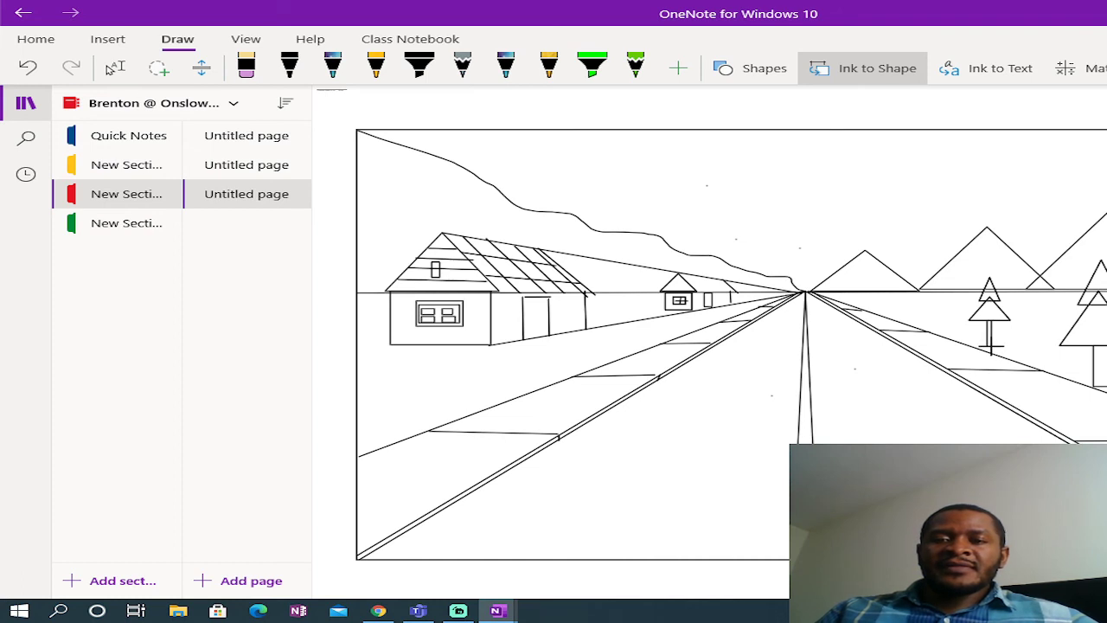
pyautogui.click(289, 67)
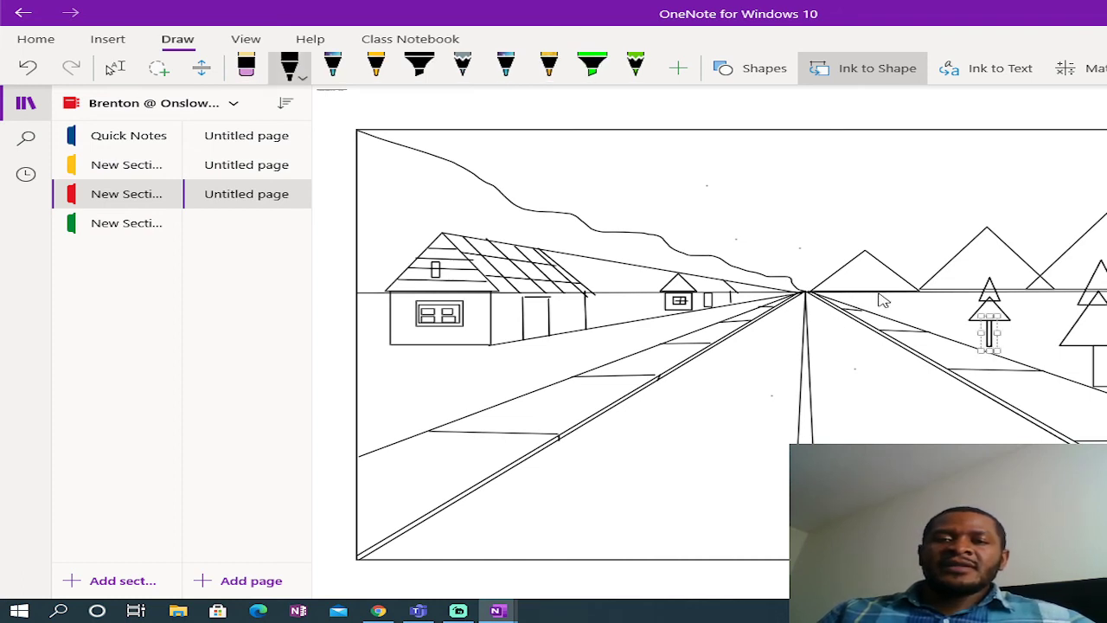
# Step: Draw two tiny overlapping triangles as the farthest tree's foliage, at the base of the mountain nearest the vanishing point
pyautogui.click(750, 68)
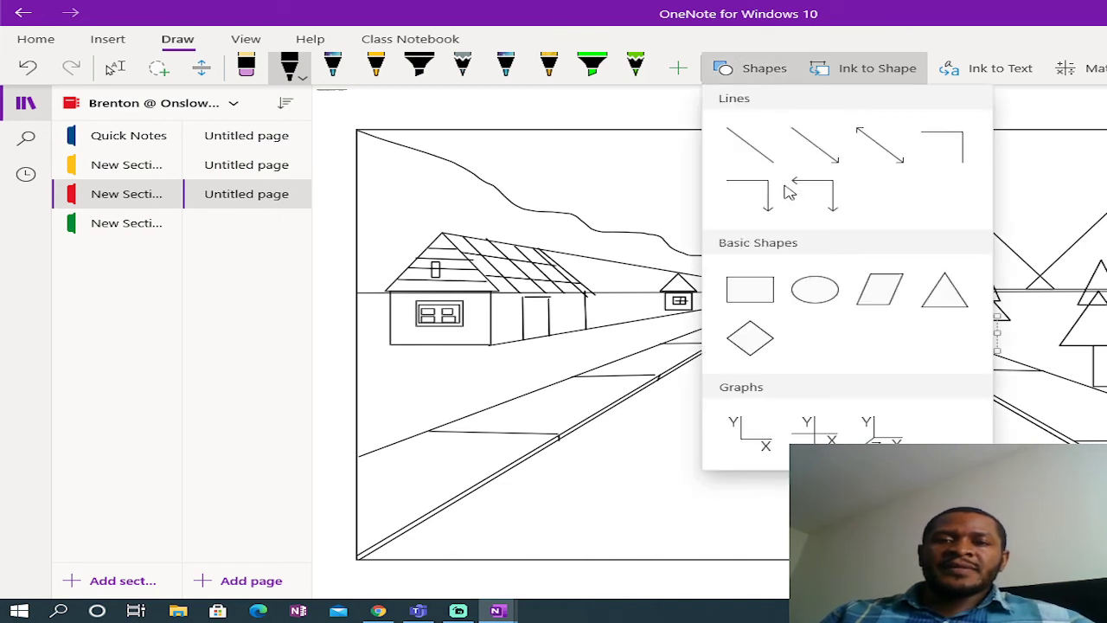
pyautogui.click(943, 291)
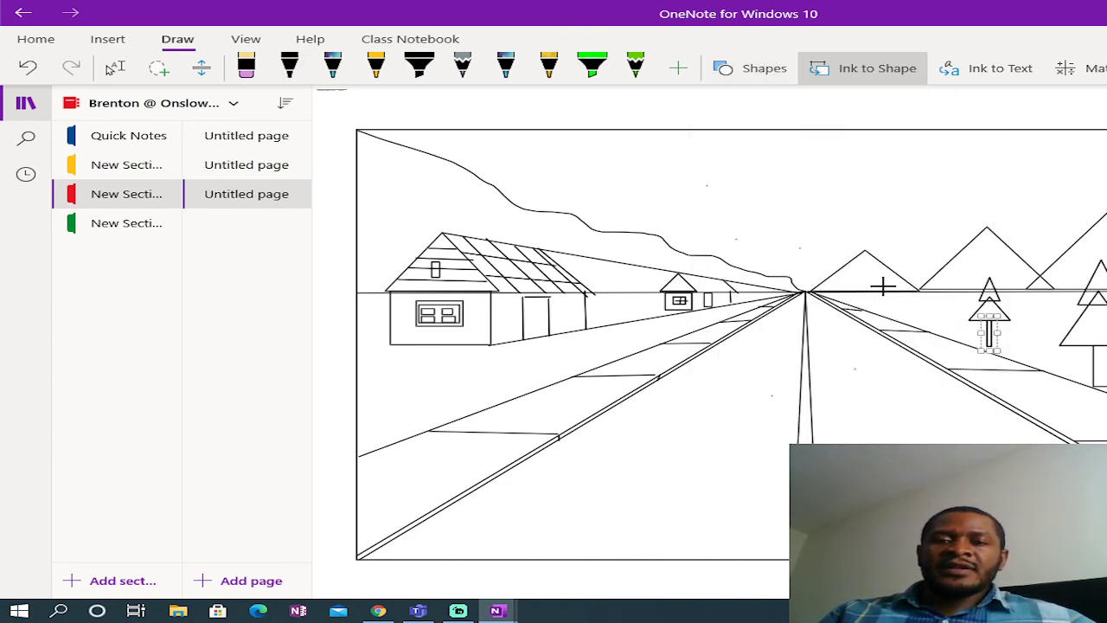
pyautogui.moveTo(883, 292); pyautogui.dragTo(882, 299)
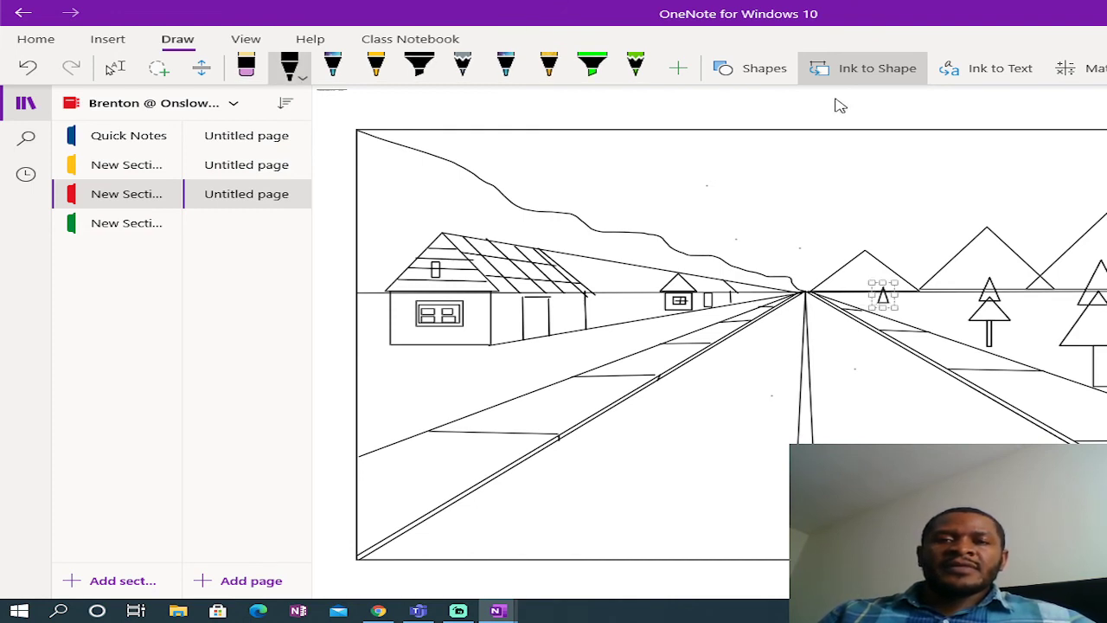
pyautogui.click(766, 69)
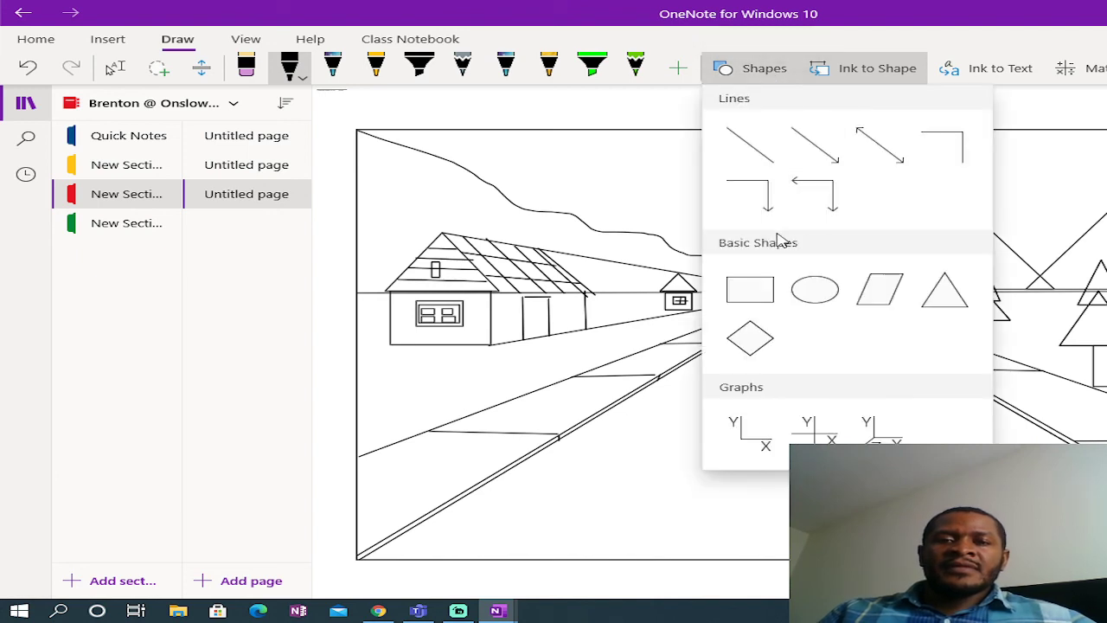
pyautogui.click(943, 290)
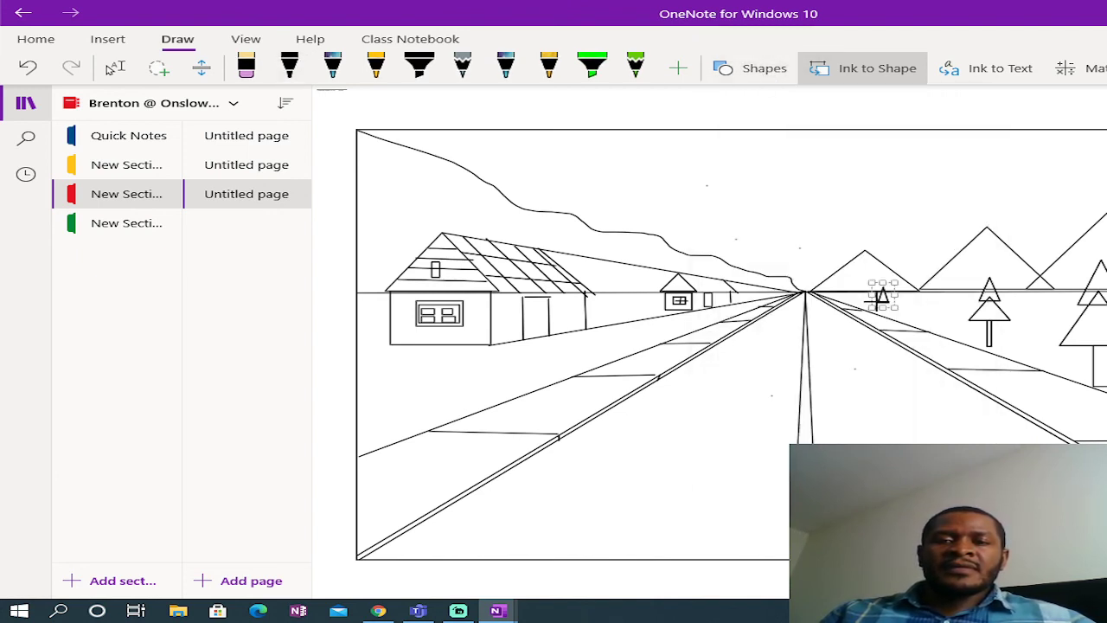
pyautogui.moveTo(877, 299); pyautogui.dragTo(892, 308)
# Step: Draw a tiny upright rectangle as the farthest tree's trunk, reaching down to the right sidewalk's outer edge
pyautogui.click(757, 74)
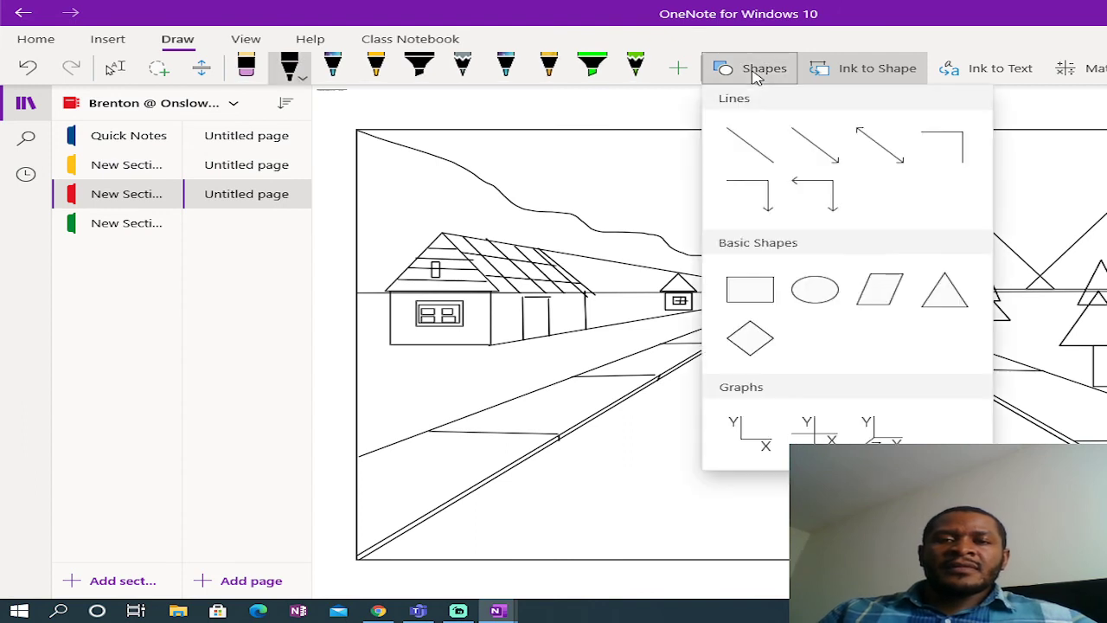
pyautogui.click(750, 288)
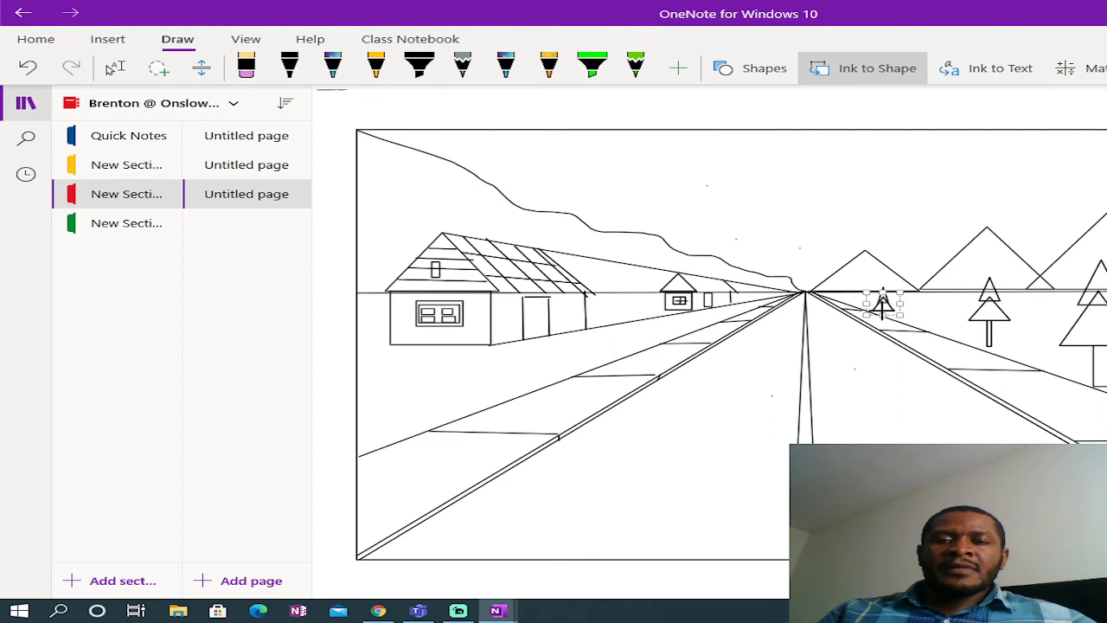
pyautogui.moveTo(882, 310); pyautogui.dragTo(884, 314)
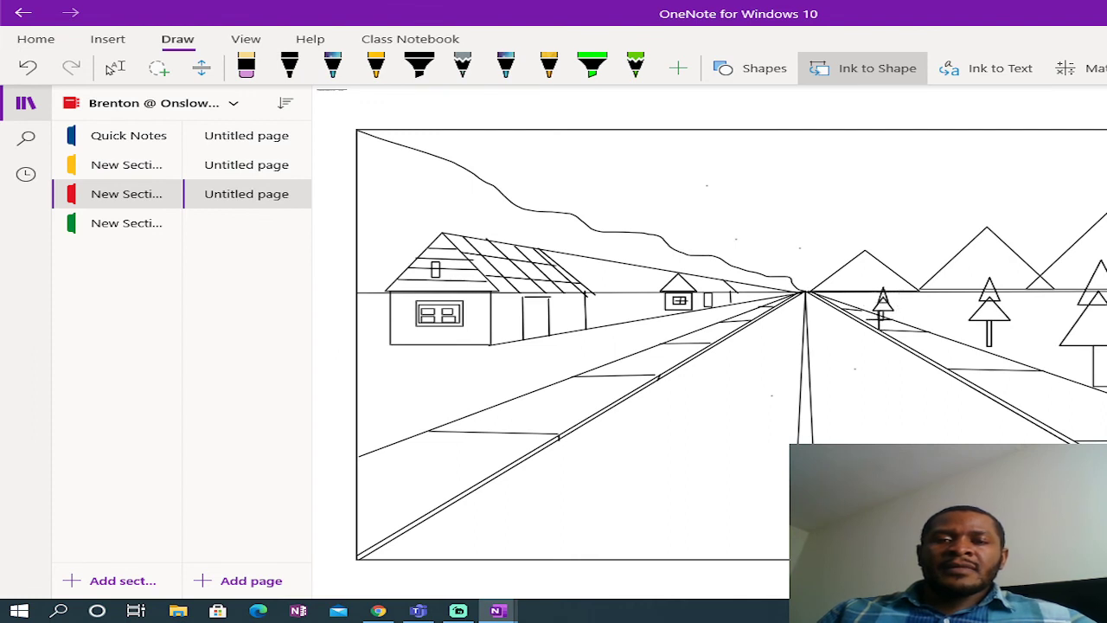
pyautogui.moveTo(883, 315); pyautogui.dragTo(886, 322)
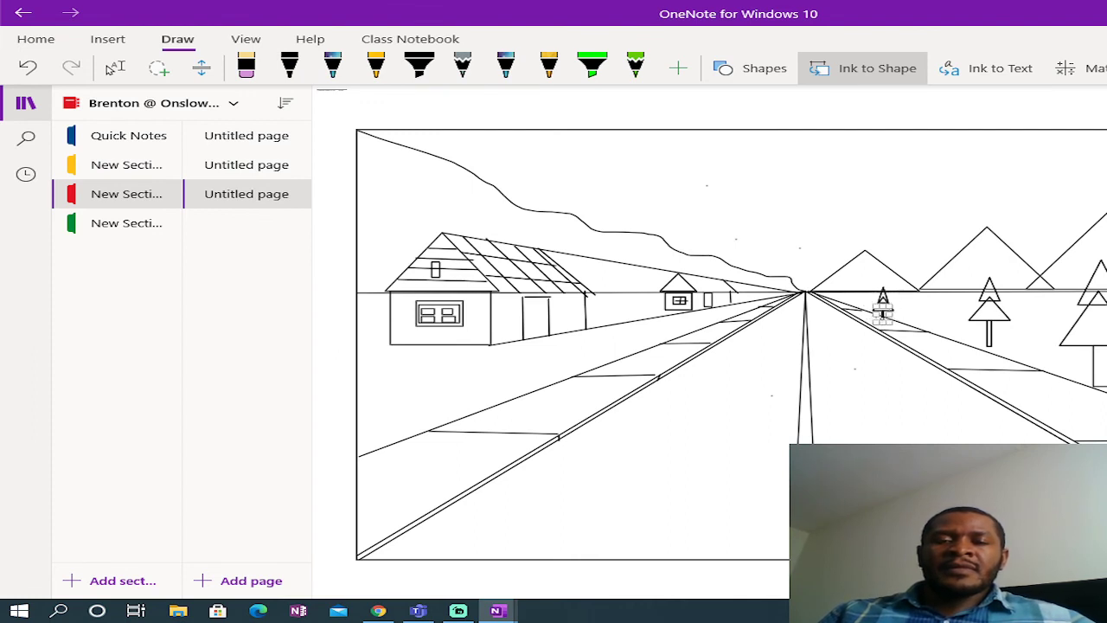
# Step: Draw two narrow upright rectangles as roadside poles, a tall one left of the large house and a shorter one between the two houses
pyautogui.click(763, 68)
pyautogui.click(755, 295)
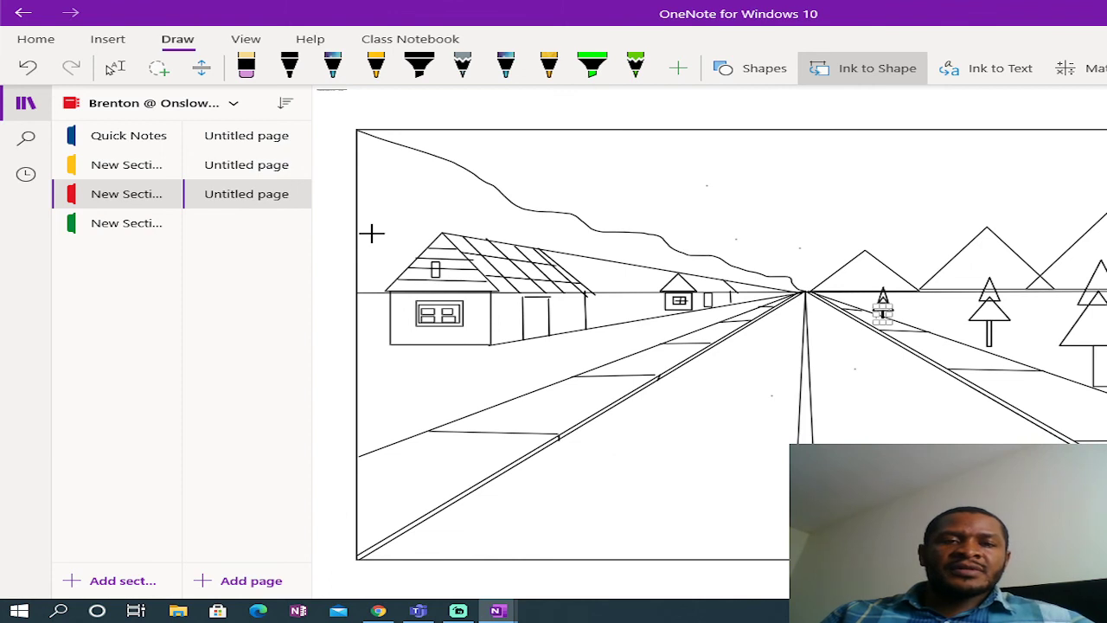
pyautogui.moveTo(377, 192)
pyautogui.mouseDown()
pyautogui.moveTo(386, 316)
pyautogui.moveTo(366, 419)
pyautogui.mouseUp()
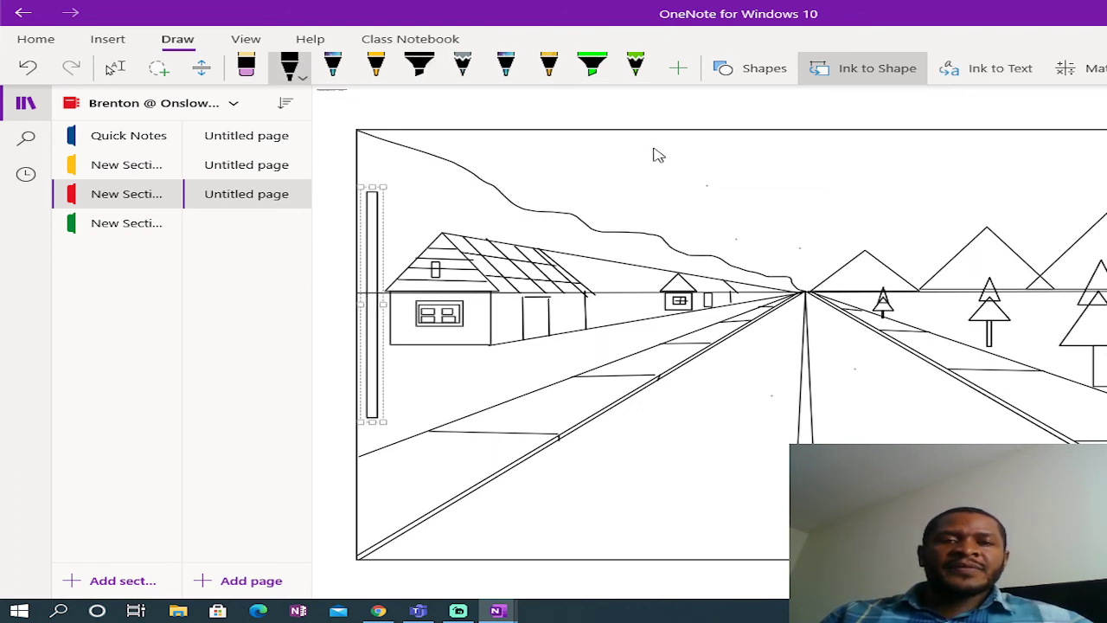
pyautogui.click(749, 69)
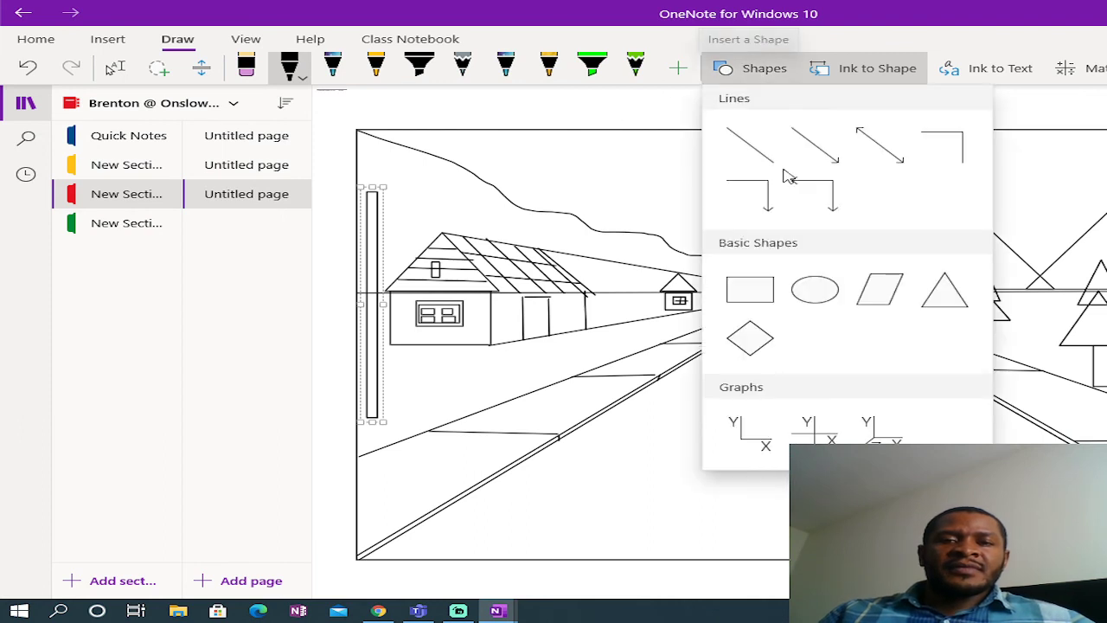
pyautogui.click(765, 285)
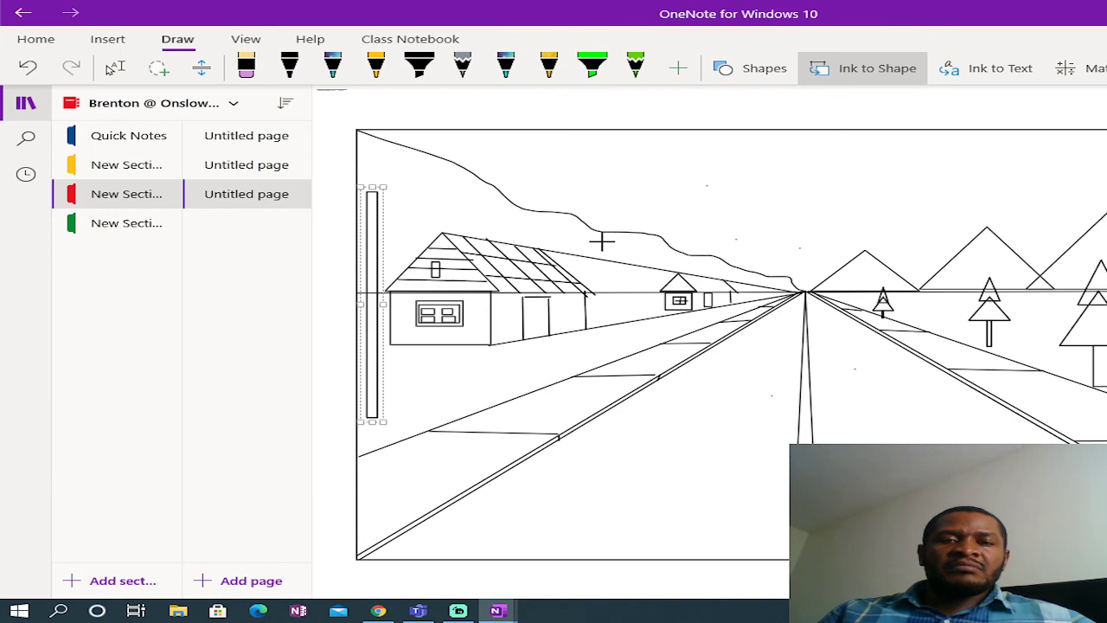
pyautogui.moveTo(607, 241); pyautogui.dragTo(616, 353)
pyautogui.click(290, 65)
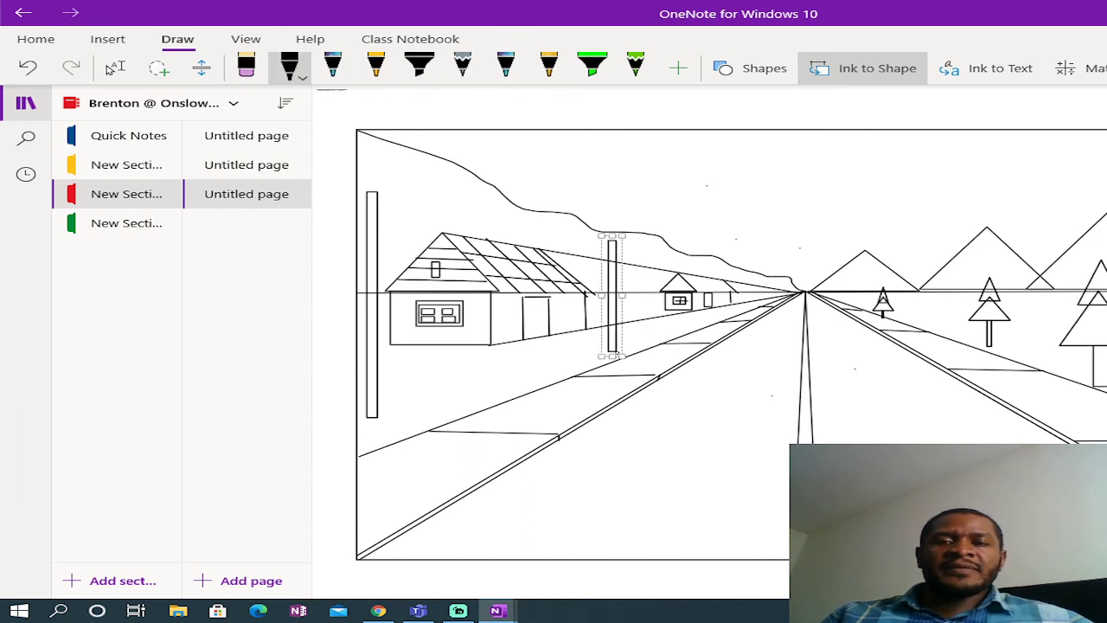
# Step: Draw a third, much shorter upright rectangle as a pole between the small house and the vanishing point
pyautogui.click(775, 72)
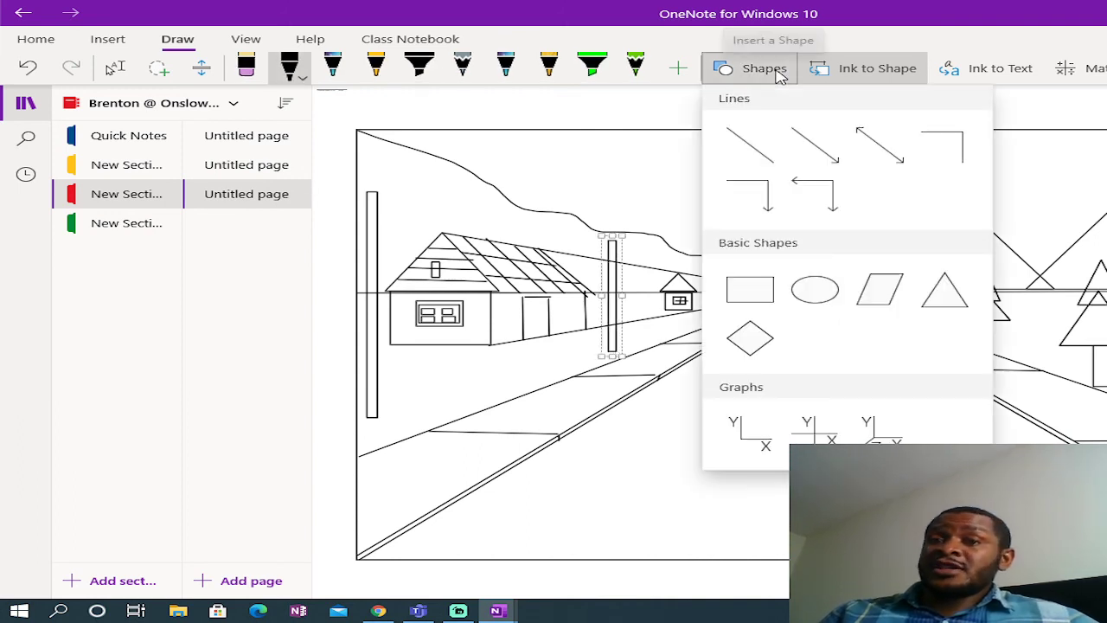
pyautogui.click(761, 295)
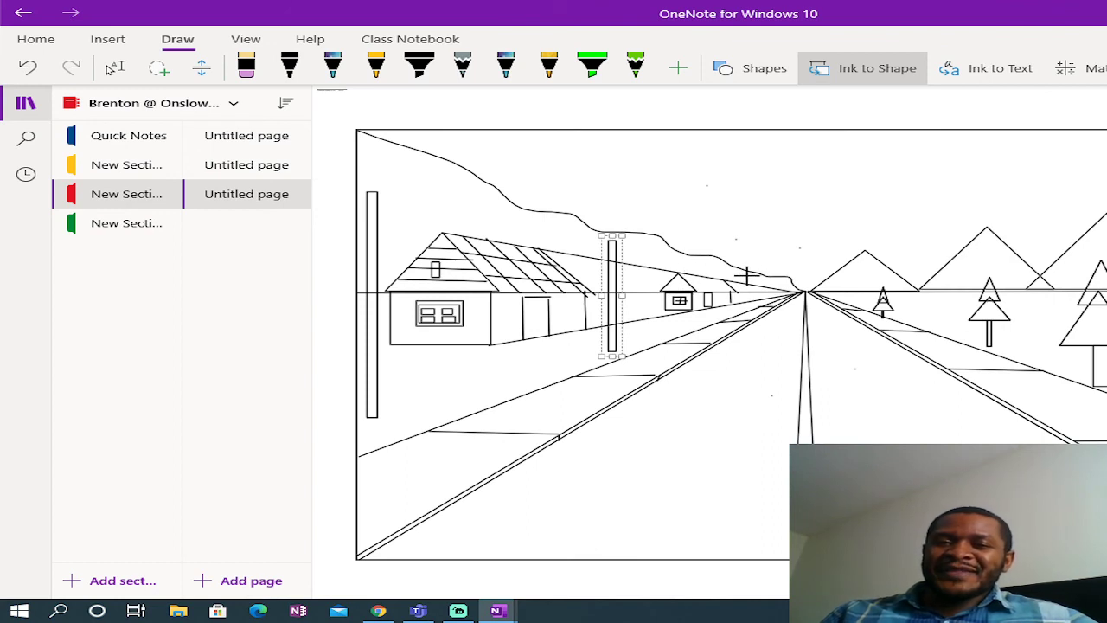
pyautogui.moveTo(747, 274); pyautogui.dragTo(749, 305)
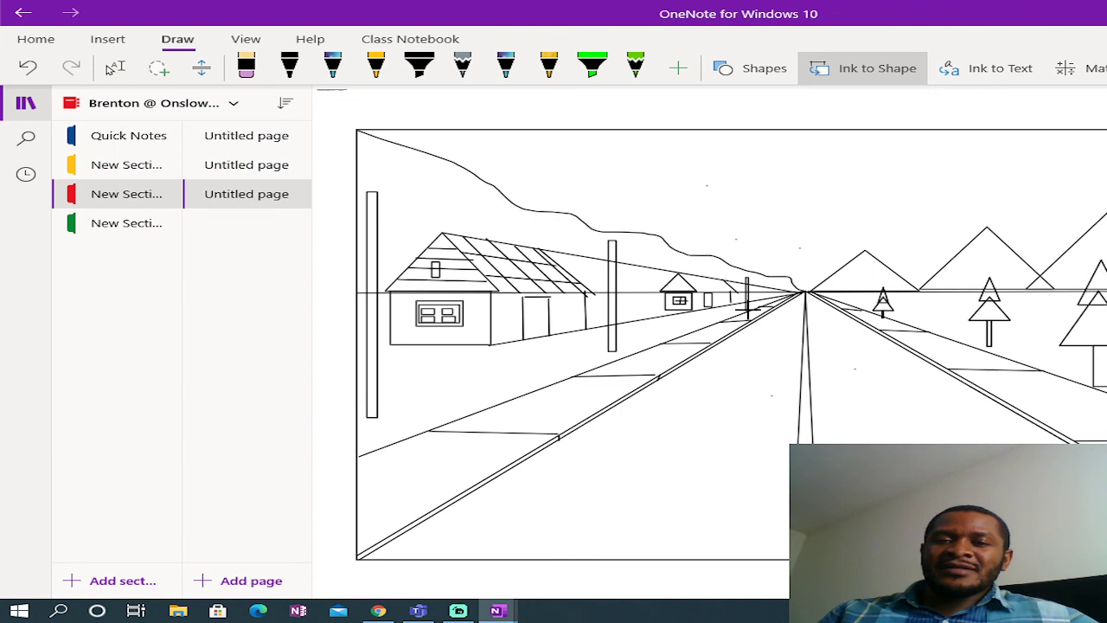
pyautogui.moveTo(748, 309); pyautogui.dragTo(748, 310)
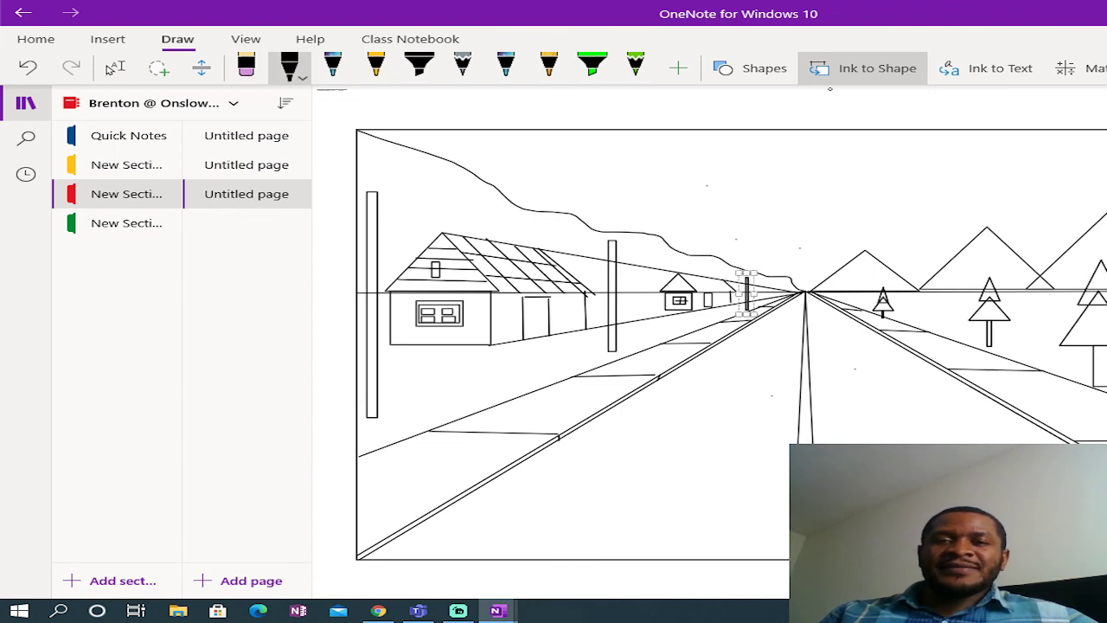
# Step: Draw three straight lines as wires from the frame's left edge, spaced down the nearest pole's upper part, converging at the vanishing point
pyautogui.click(754, 69)
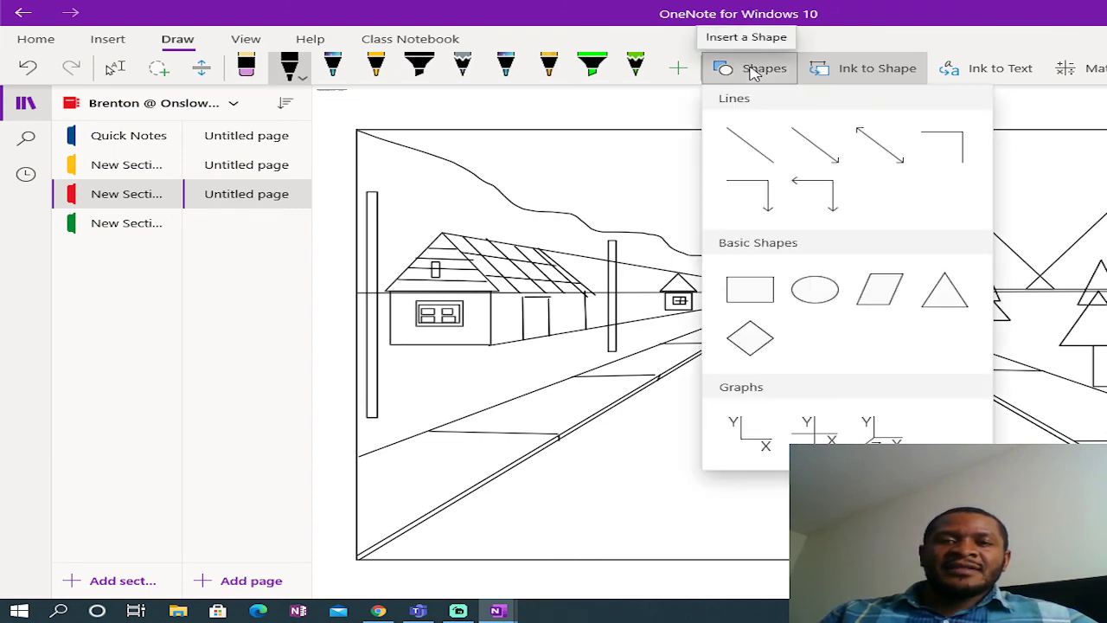
pyautogui.click(761, 162)
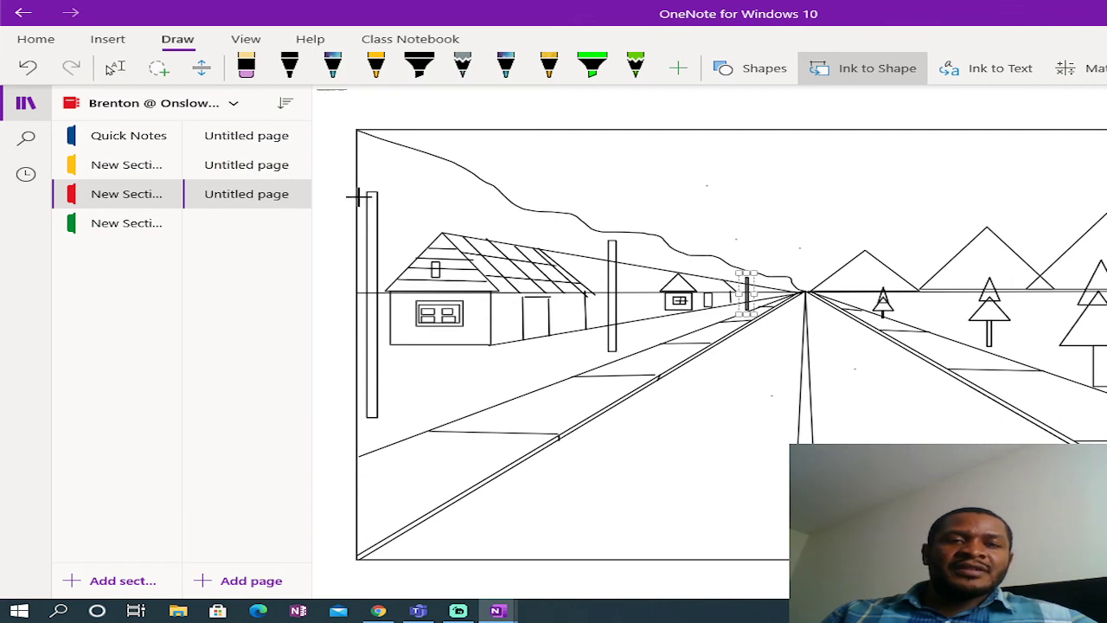
pyautogui.moveTo(563, 219)
pyautogui.mouseDown()
pyautogui.moveTo(666, 275)
pyautogui.moveTo(800, 293)
pyautogui.mouseUp()
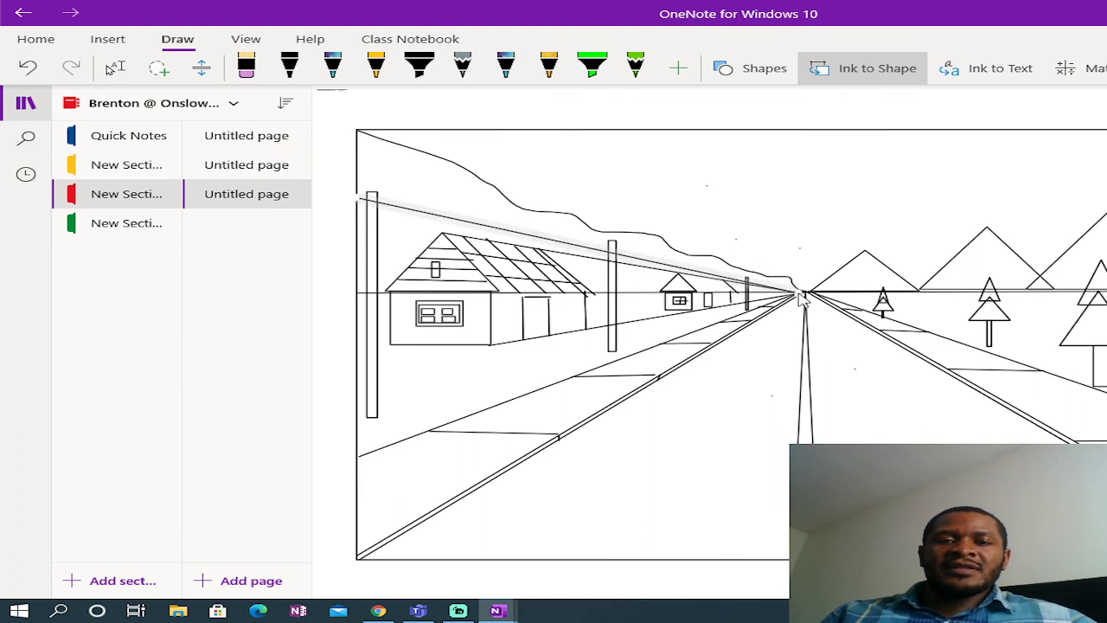
pyautogui.click(770, 69)
pyautogui.click(764, 154)
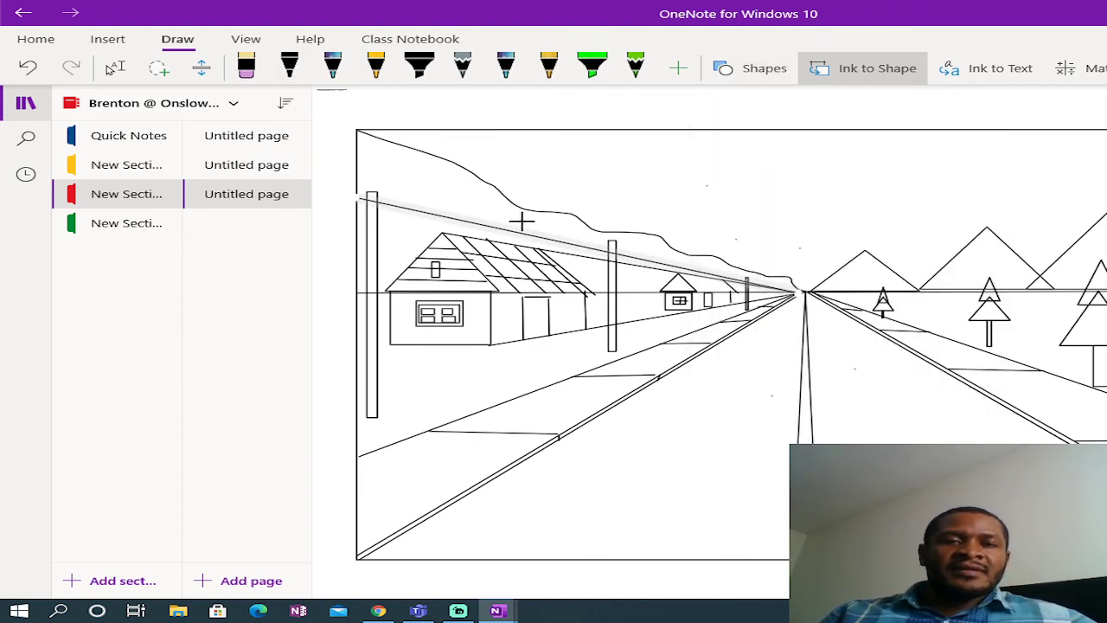
pyautogui.moveTo(365, 226); pyautogui.dragTo(795, 293)
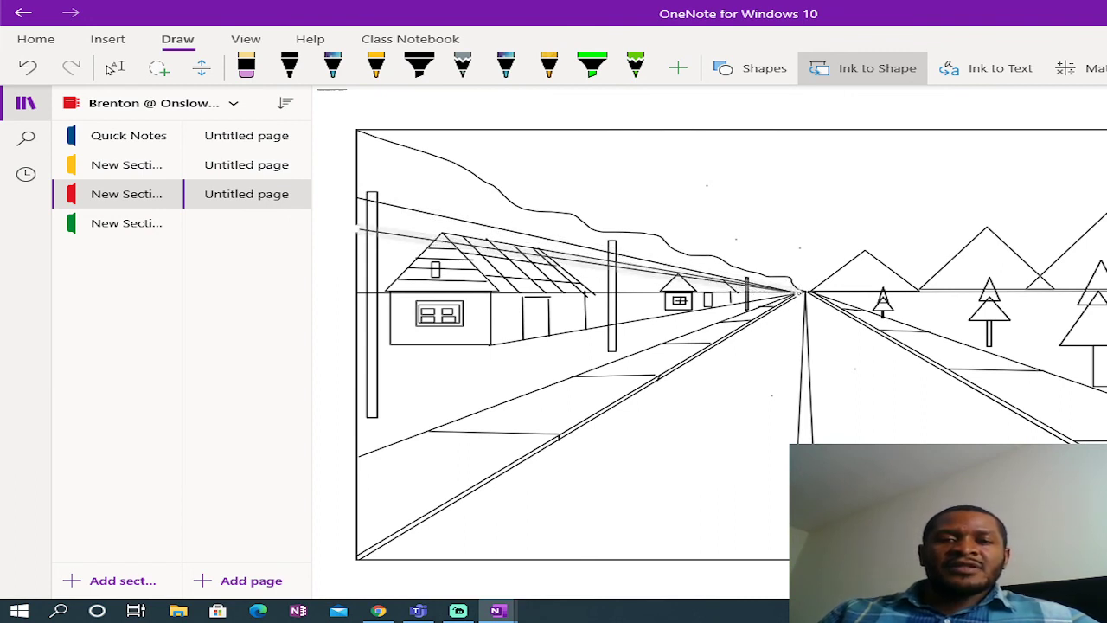
pyautogui.click(754, 74)
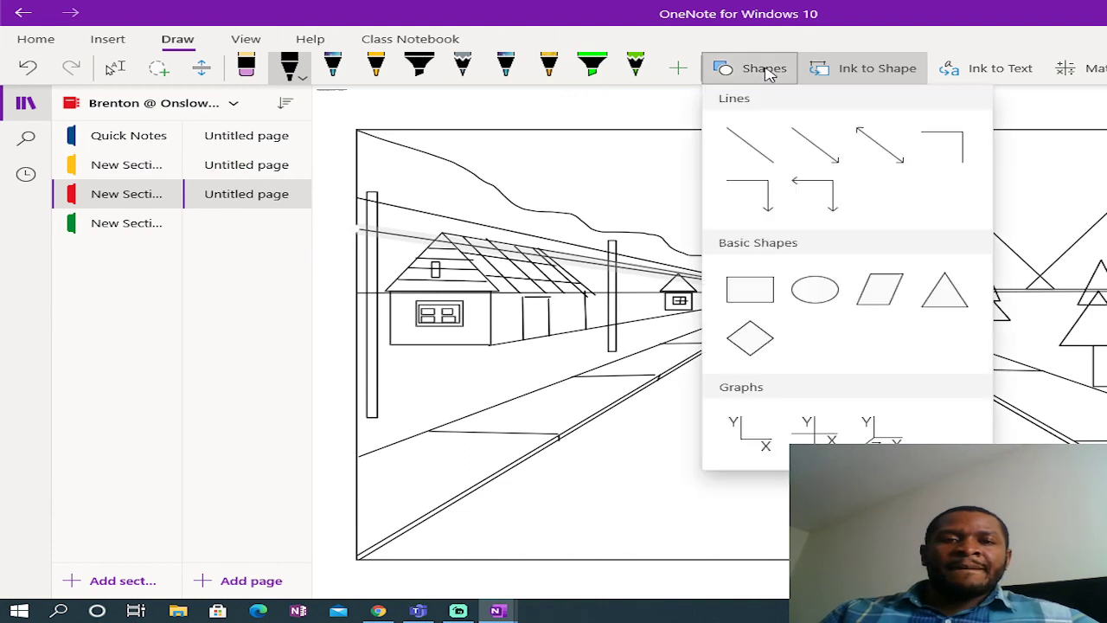
pyautogui.click(754, 149)
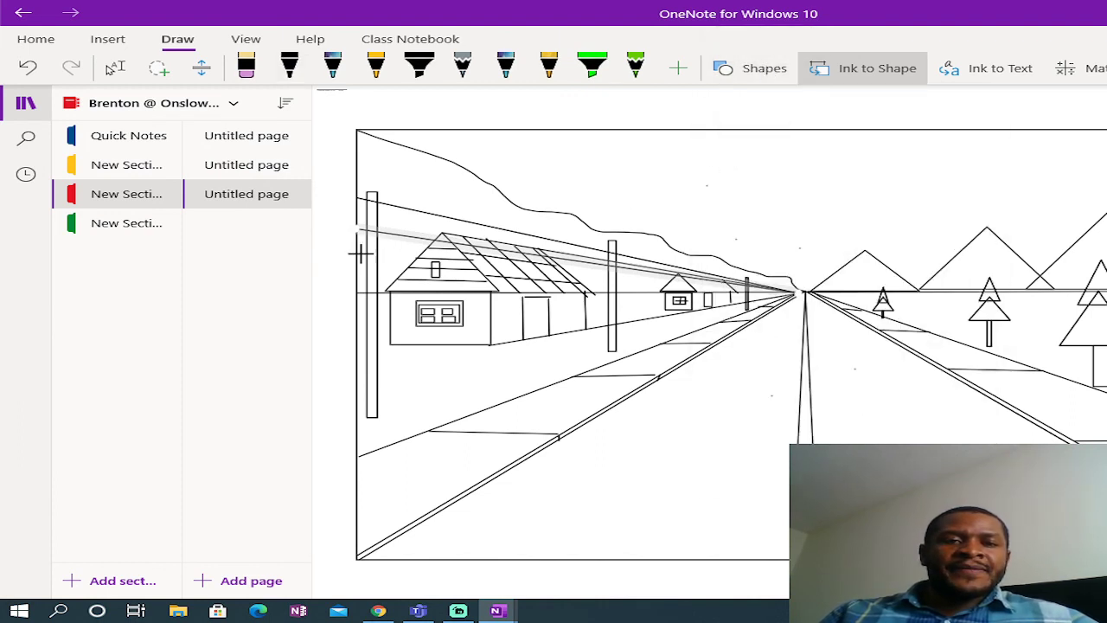
pyautogui.moveTo(357, 257); pyautogui.dragTo(797, 291)
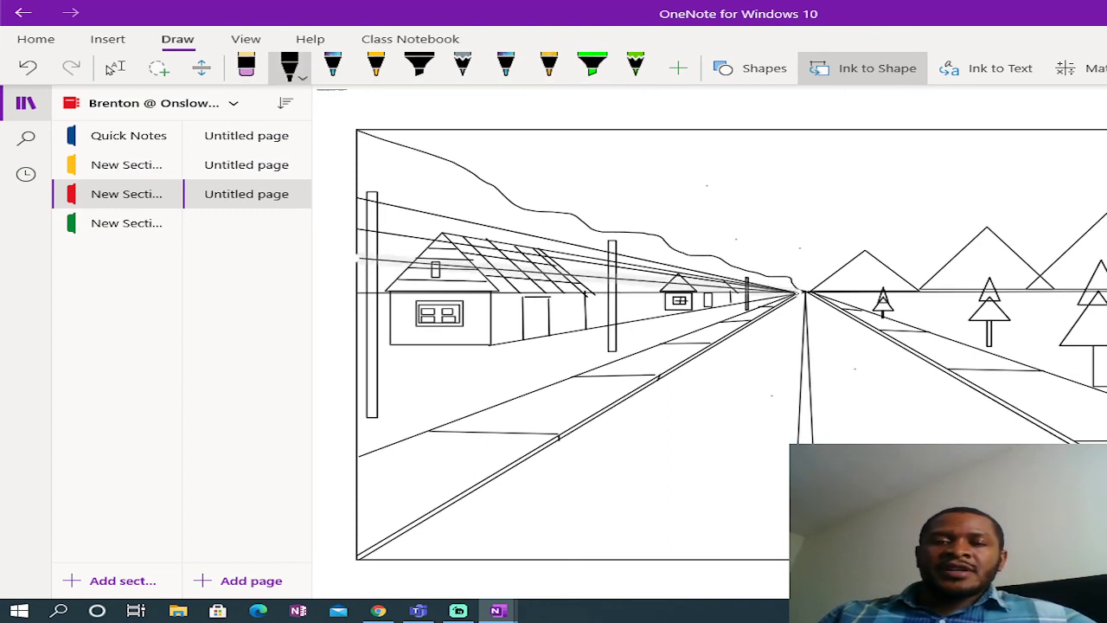
# Step: Turn off ink-to-shape conversion and try a triangle over the road's centre with its apex at the vanishing point
pyautogui.click(883, 66)
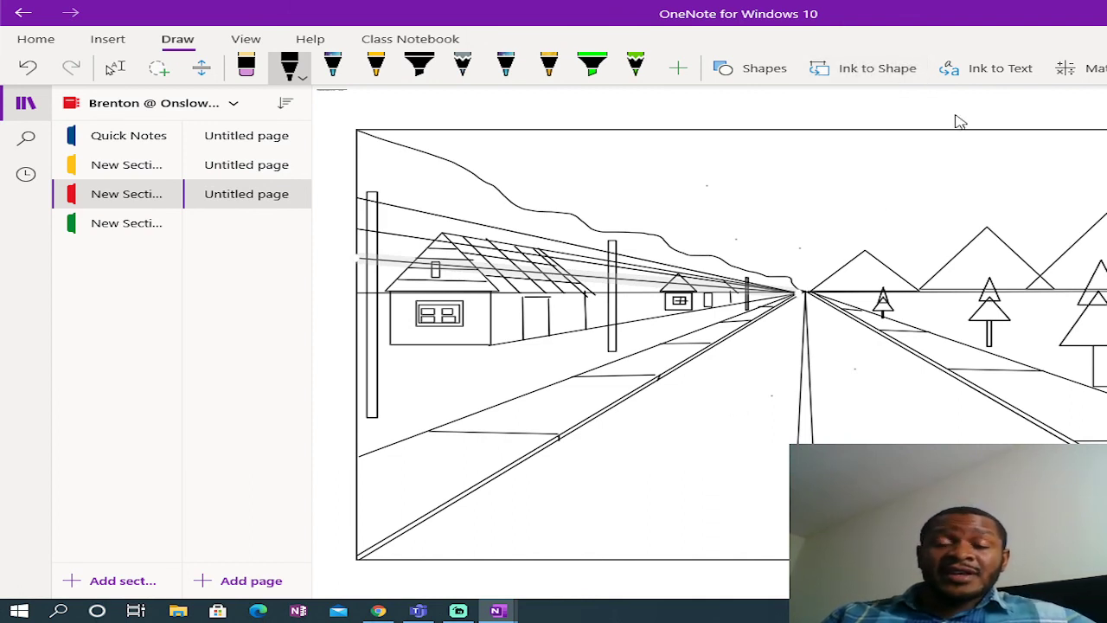
pyautogui.click(764, 71)
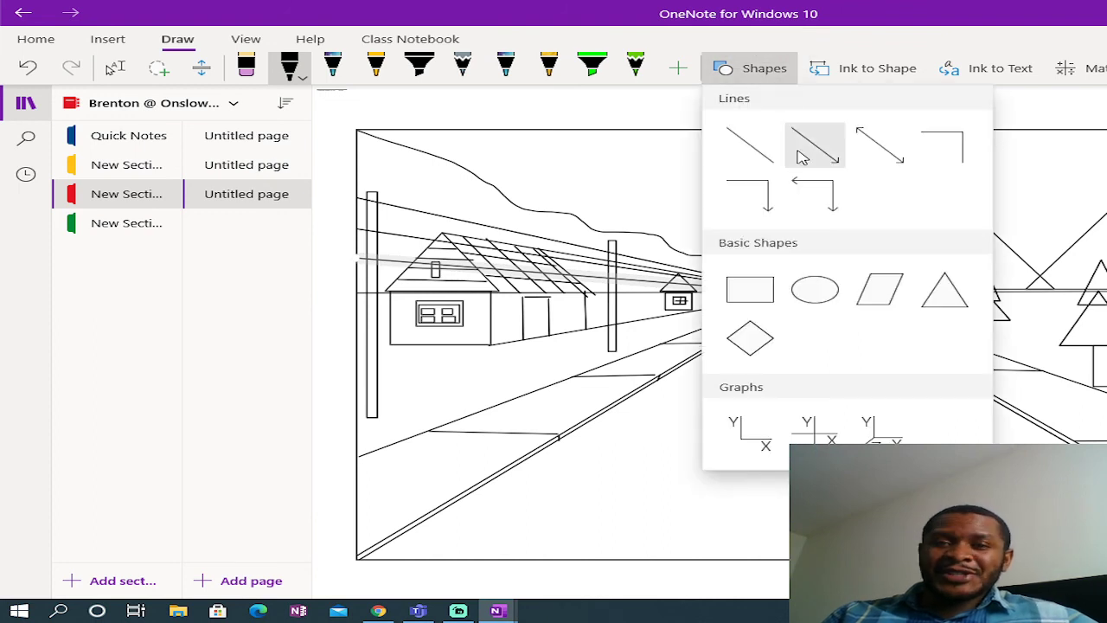
pyautogui.click(766, 156)
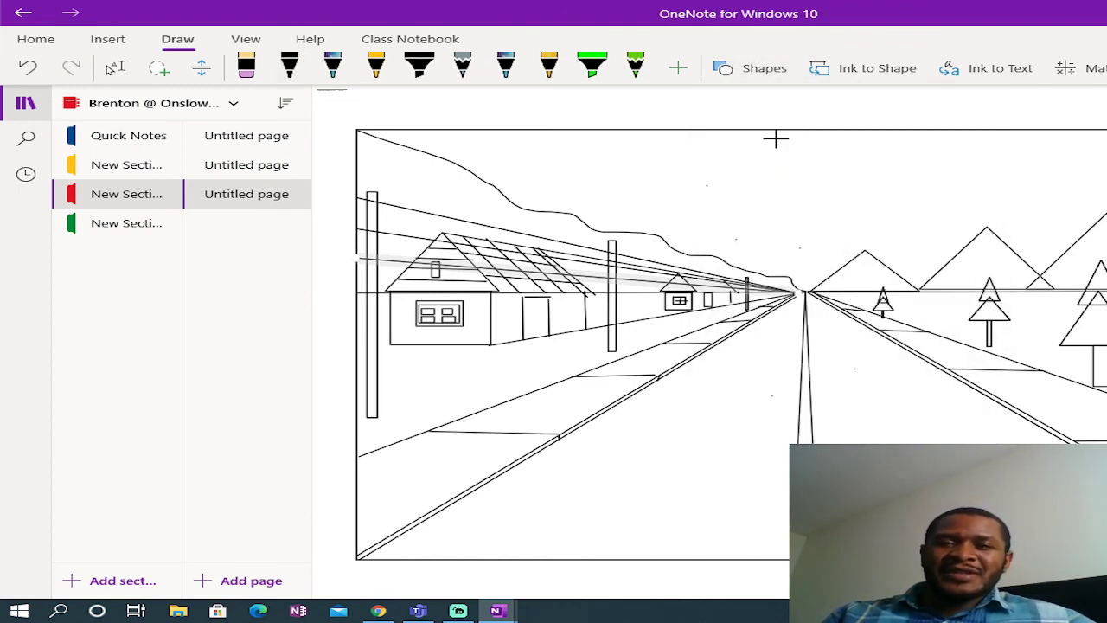
pyautogui.click(757, 70)
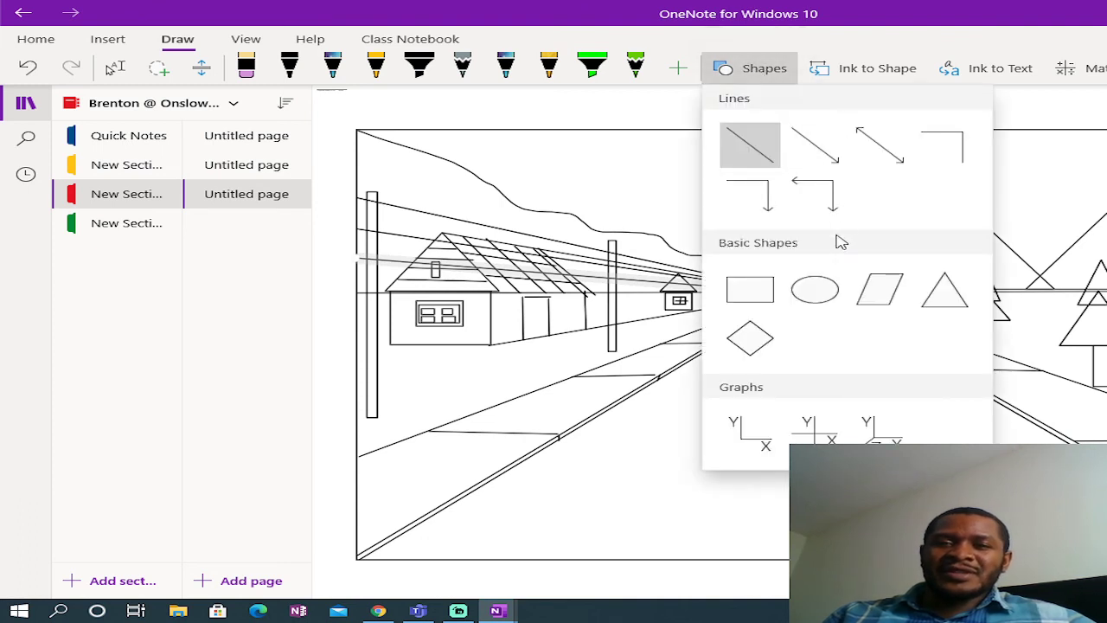
pyautogui.click(949, 299)
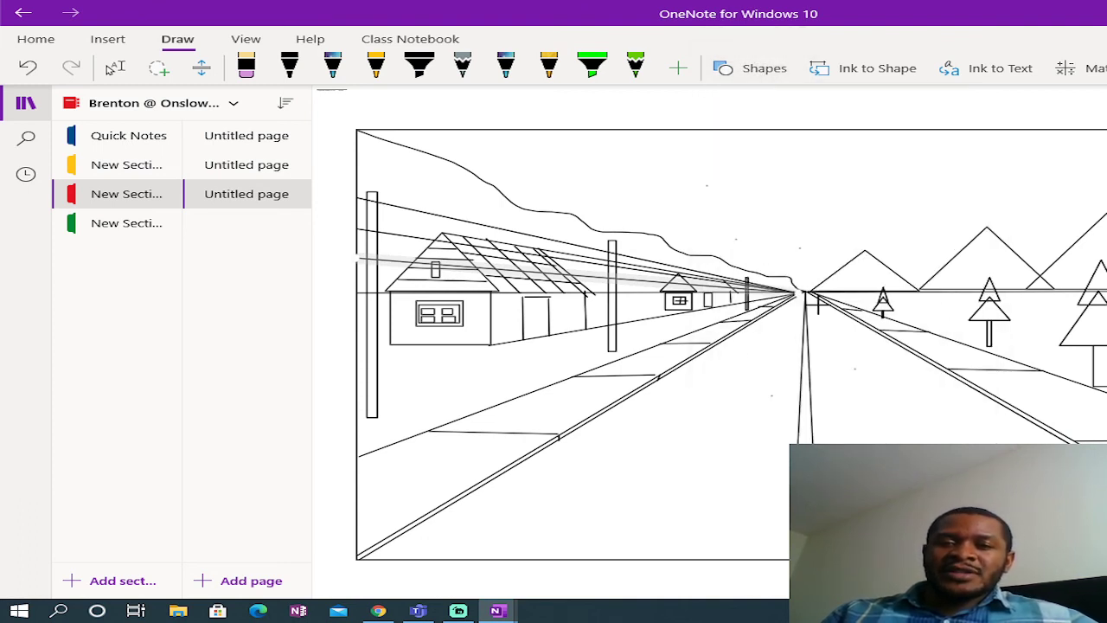
pyautogui.moveTo(804, 292); pyautogui.dragTo(1106, 554)
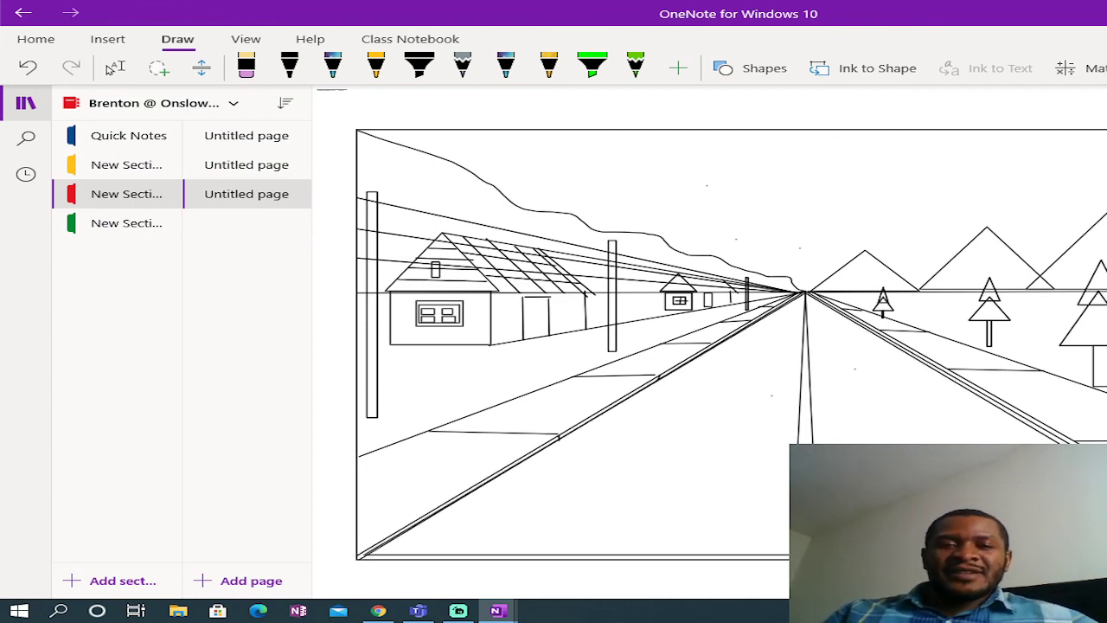
pyautogui.moveTo(1106, 554); pyautogui.dragTo(864, 499)
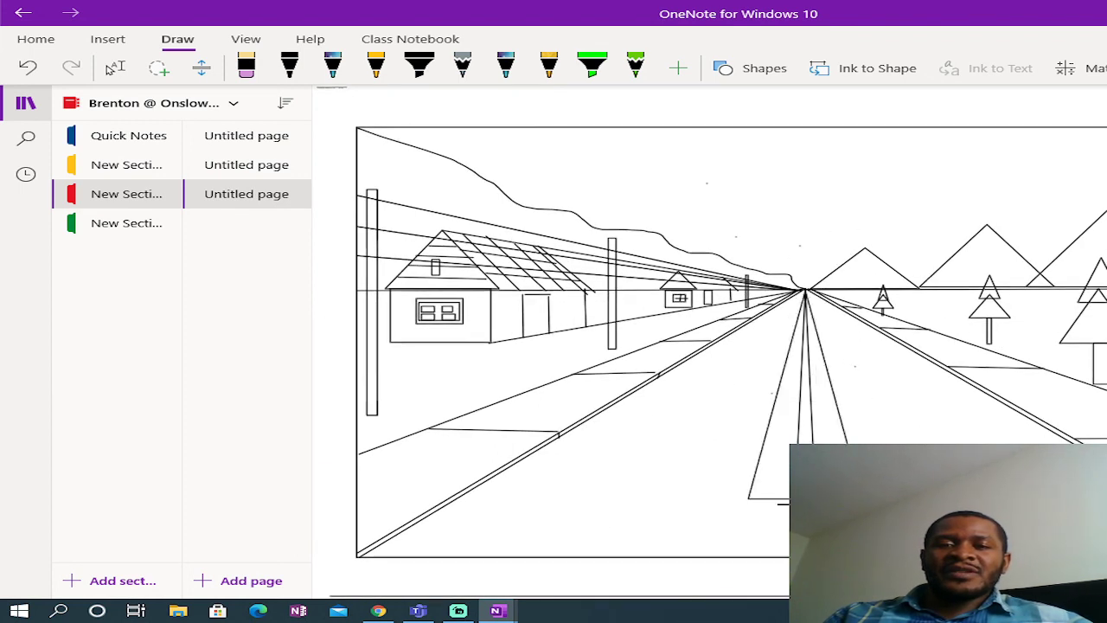
pyautogui.moveTo(789, 501); pyautogui.dragTo(806, 290)
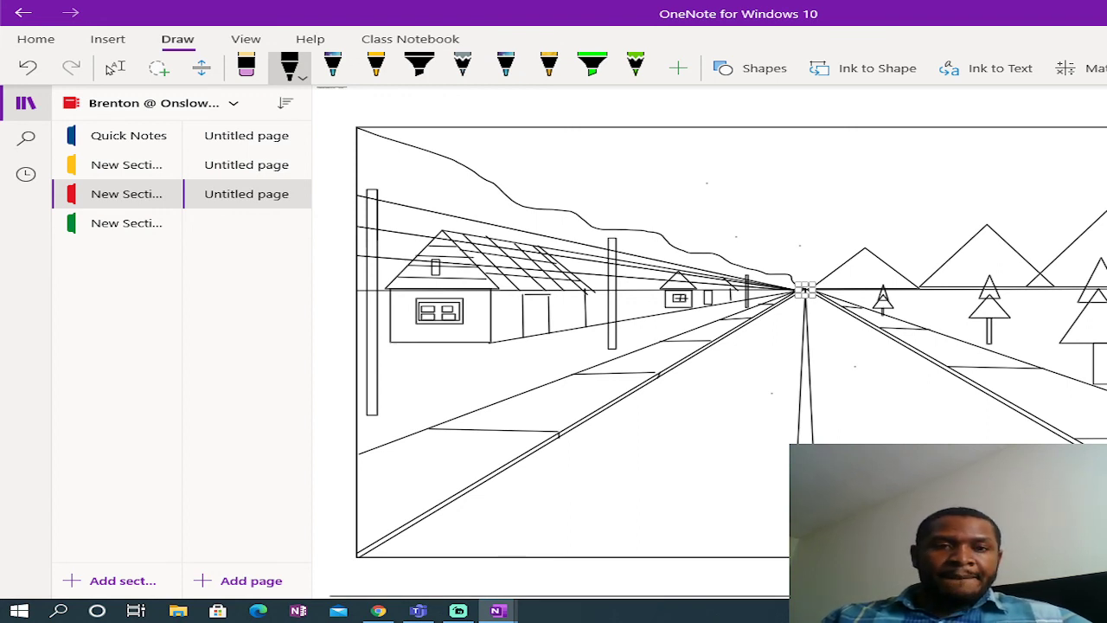
# Step: Check the whole drawing in full-screen view, and restore the OneNote window to a smaller size
pyautogui.press('F11')
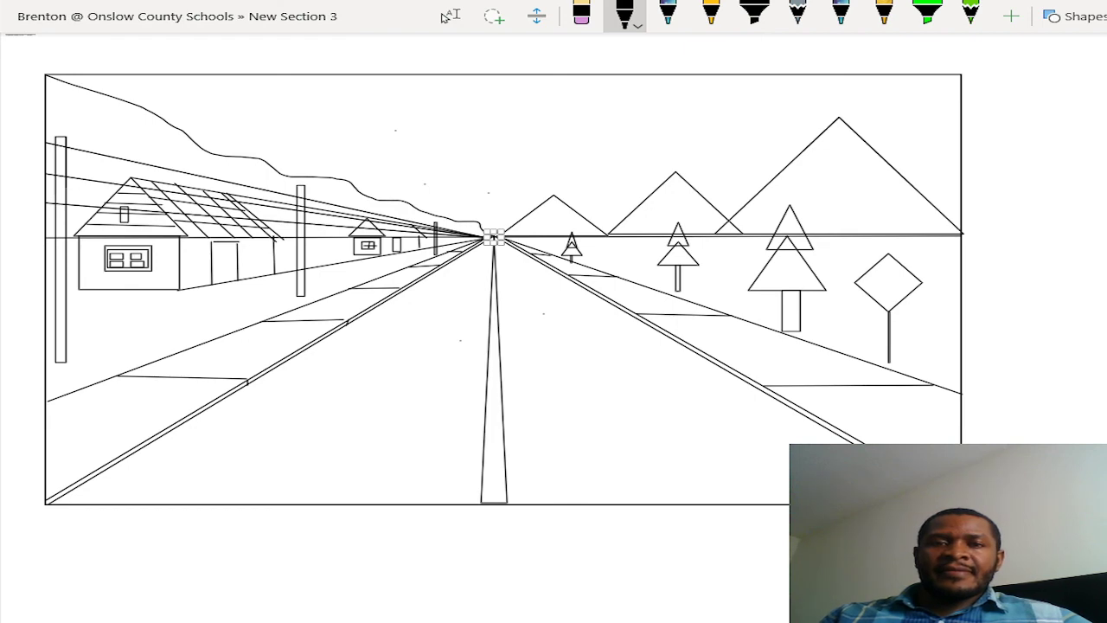
pyautogui.press('F11')
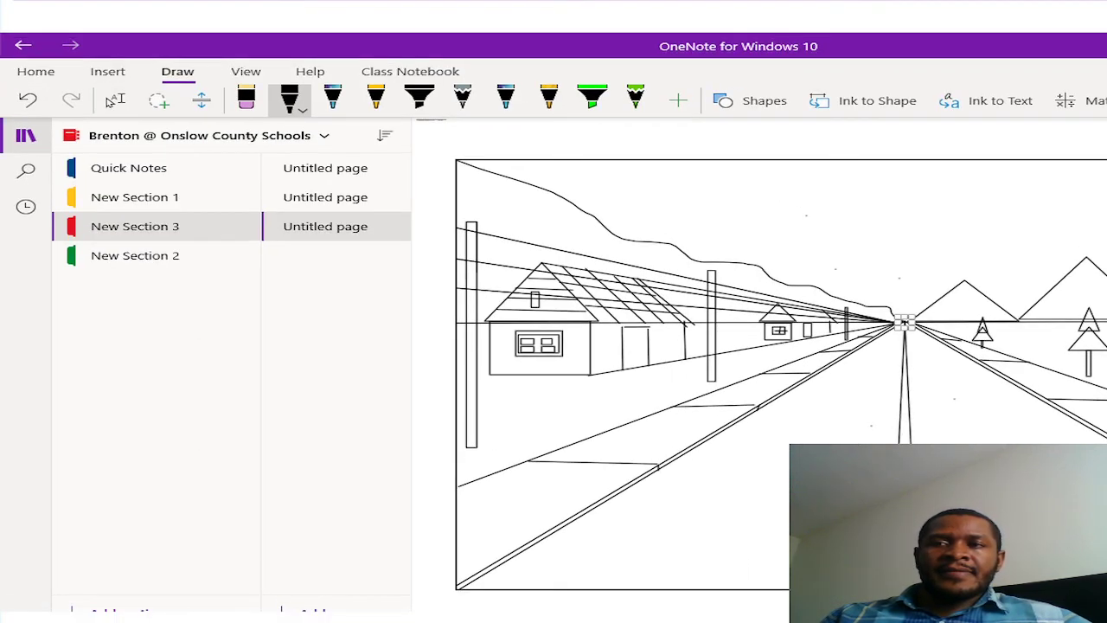
pyautogui.press('F11')
pyautogui.press('F11')
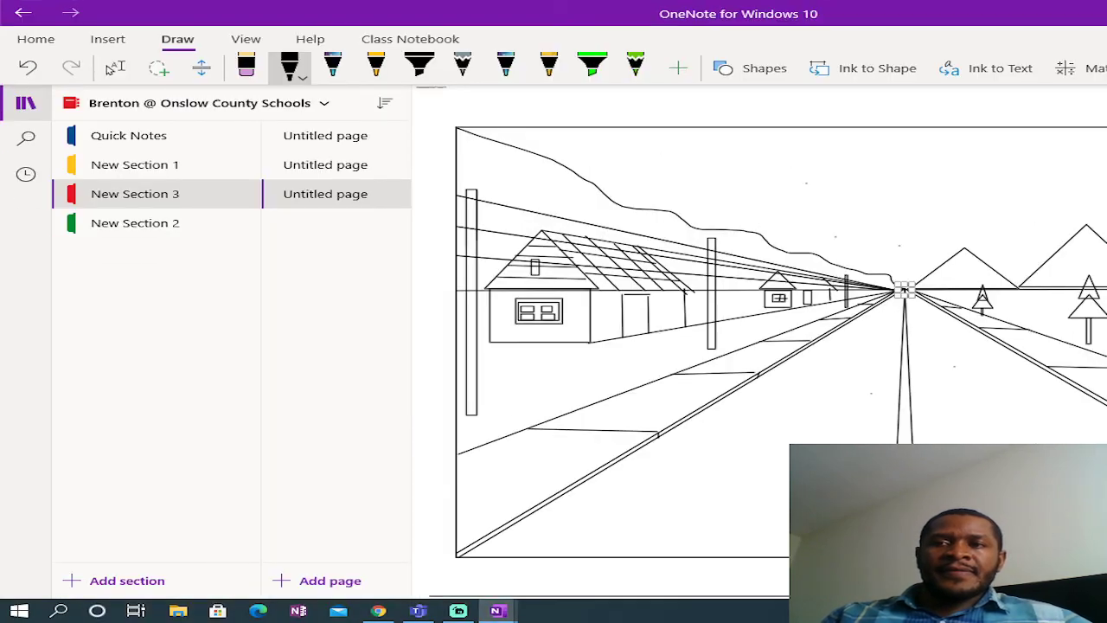
pyautogui.press('super+Down')
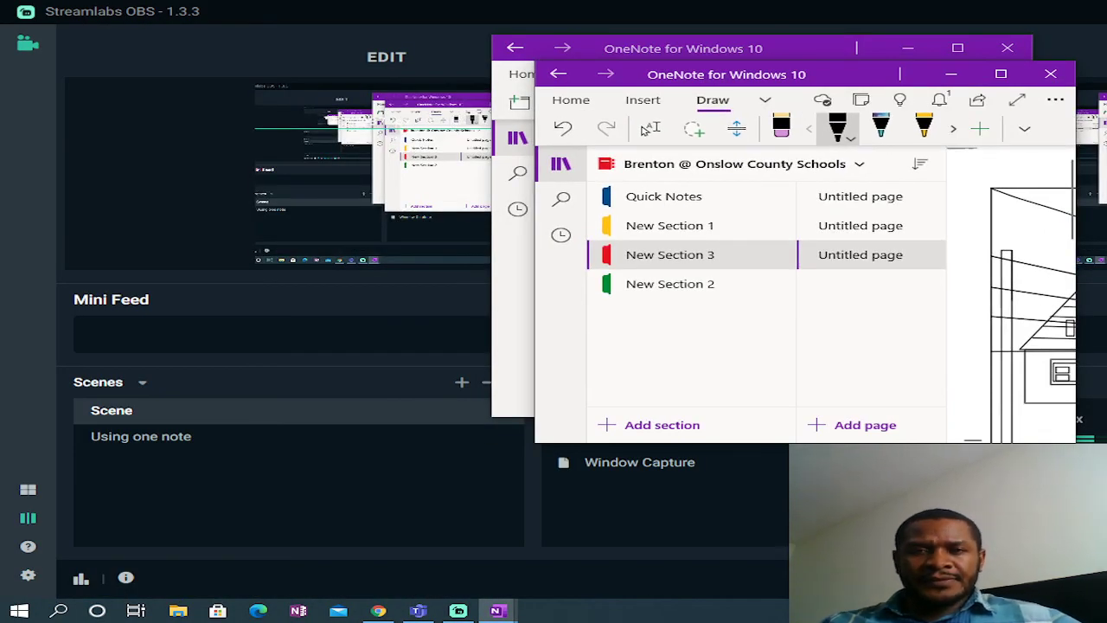